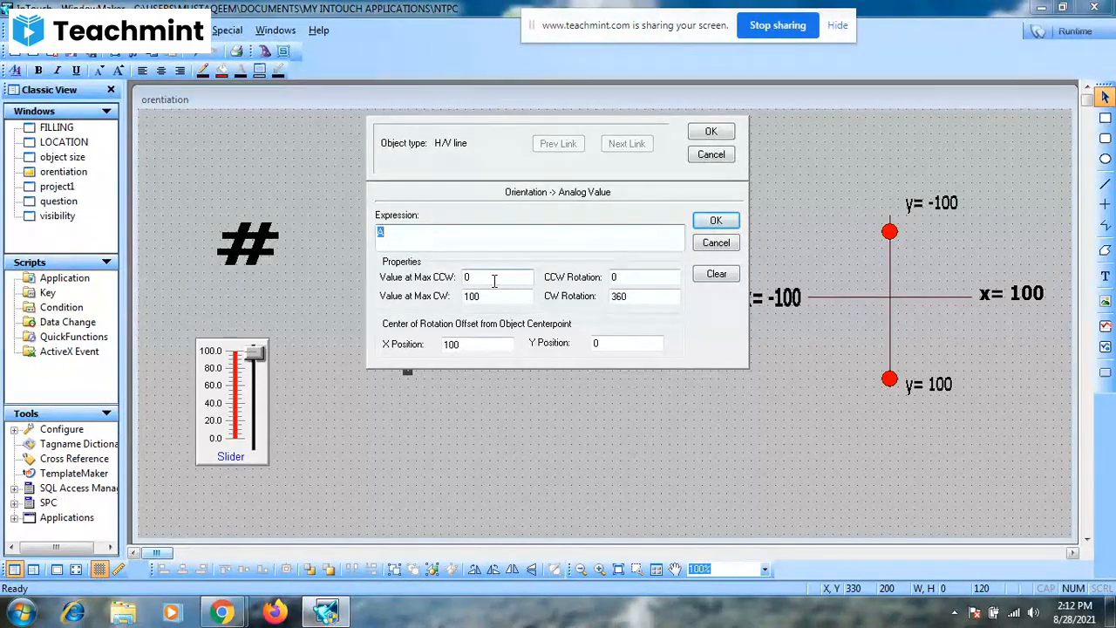
Cancel the open orientation settings, rotate the vertical line to horizontal and move it to about X 450, Y 450.
{"action": "left_click", "coordinate": [641, 297]}
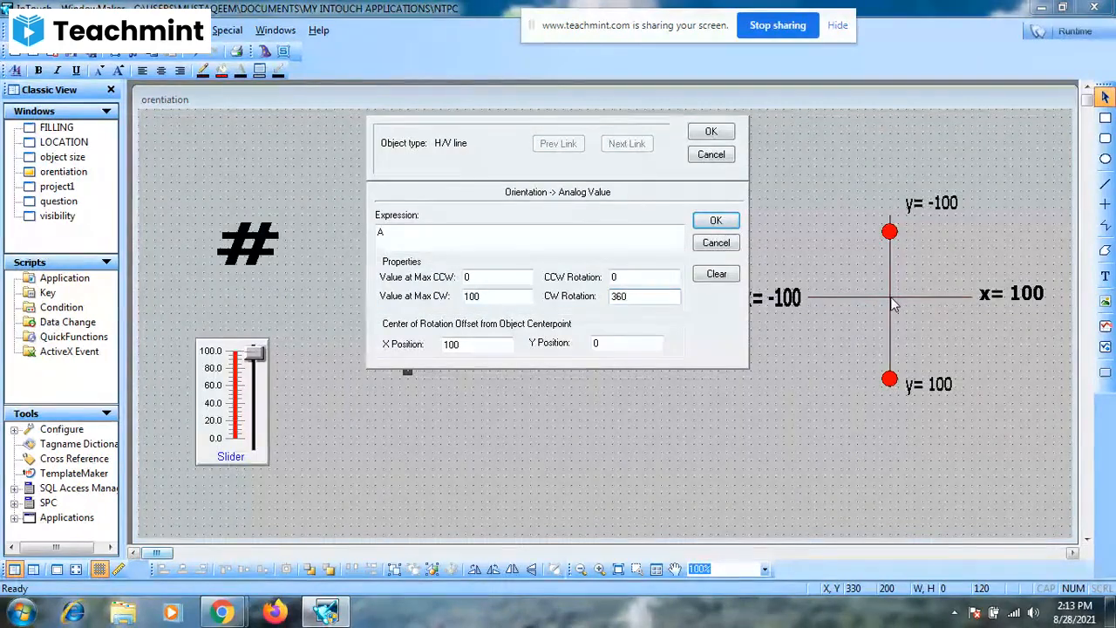
{"action": "left_click", "coordinate": [711, 156]}
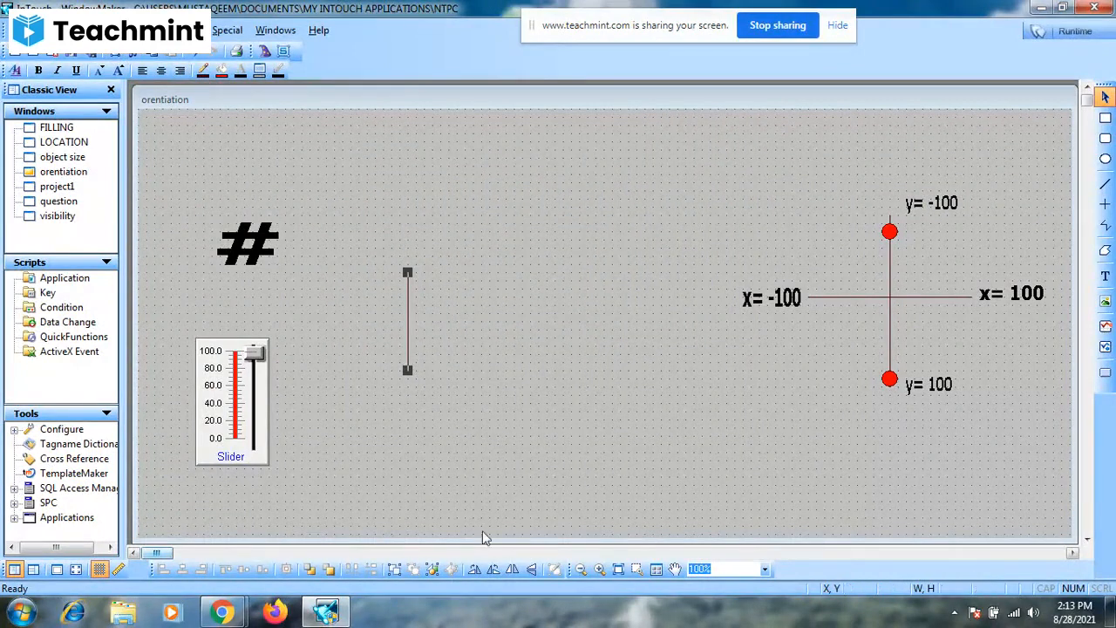
{"action": "left_click", "coordinate": [493, 569]}
{"action": "left_click_drag", "start_coordinate": [419, 324], "coordinate": [565, 477]}
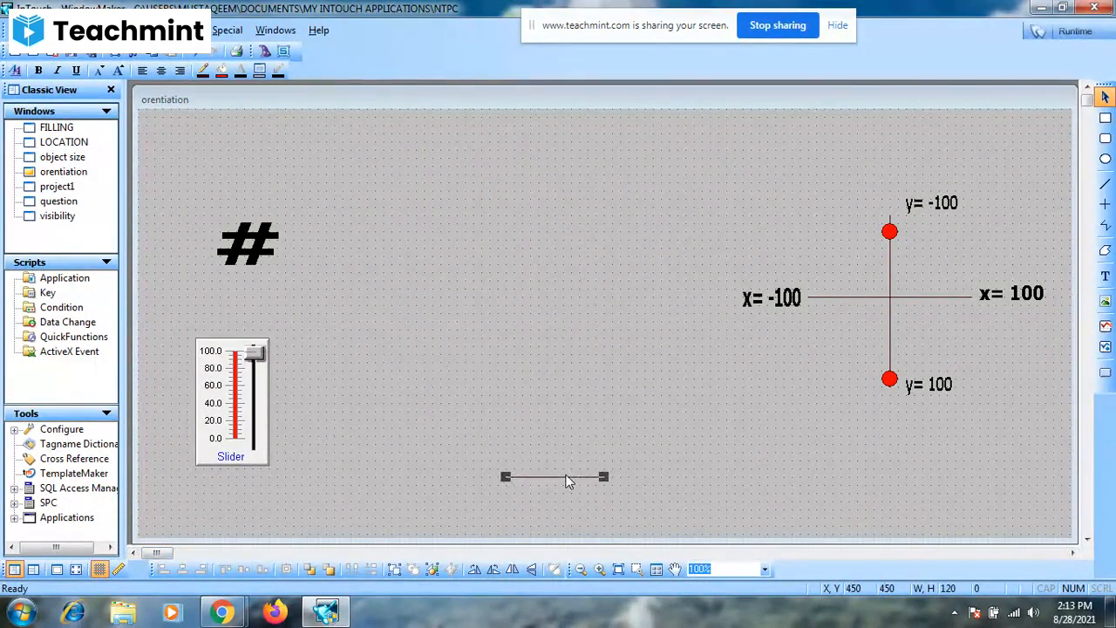
Give the horizontal line an orientation link on expression A with the rotation center's X Position set to 0.
{"action": "double_click", "coordinate": [566, 477]}
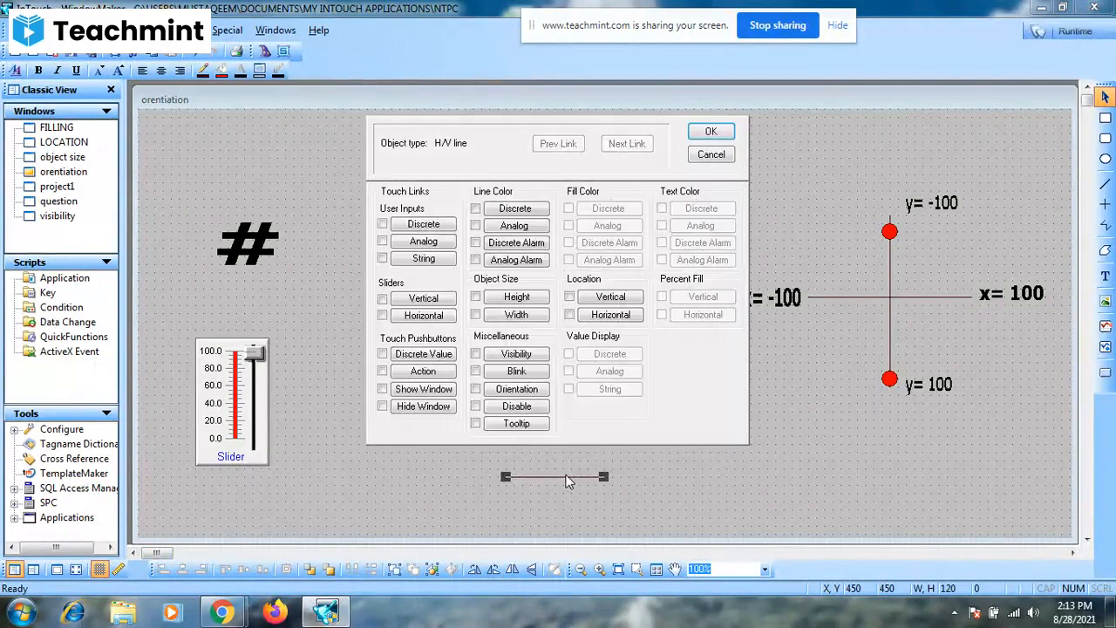
{"action": "left_click", "coordinate": [520, 390]}
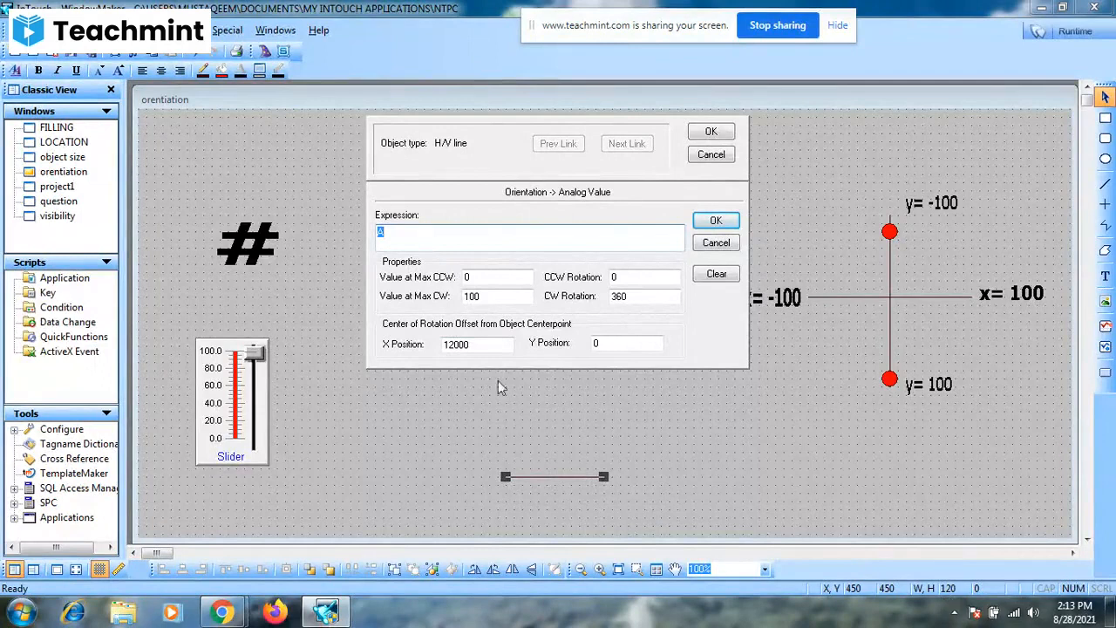
{"action": "left_click", "coordinate": [489, 345]}
{"action": "key", "text": "BackSpace"}
{"action": "key", "text": "BackSpace"}
{"action": "key", "text": "BackSpace"}
{"action": "key", "text": "BackSpace"}
{"action": "key", "text": "BackSpace"}
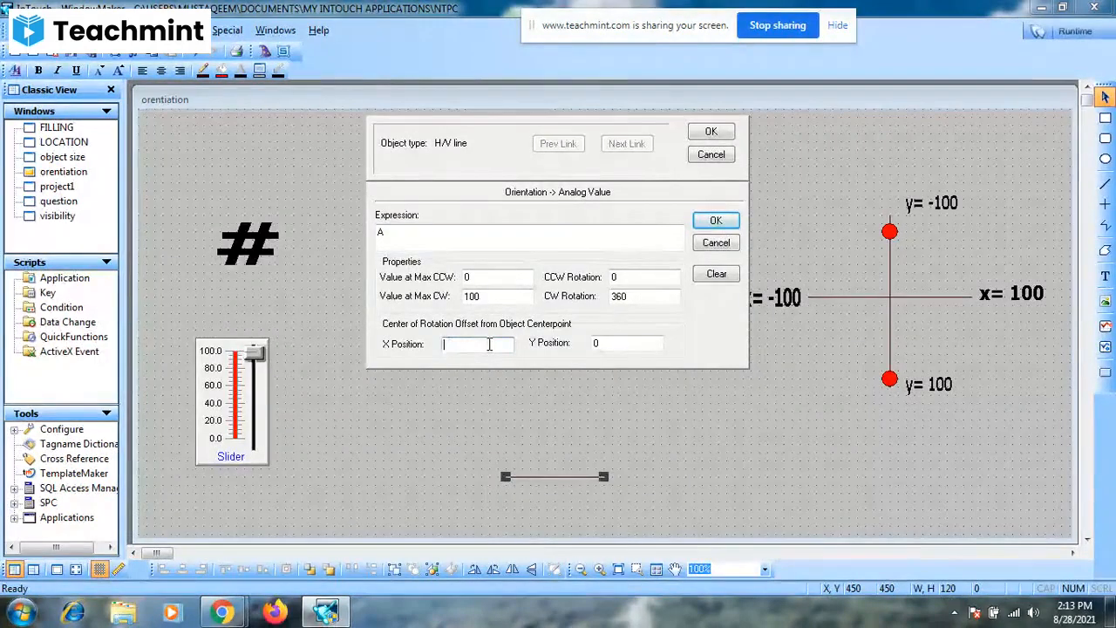
{"action": "type", "text": "0"}
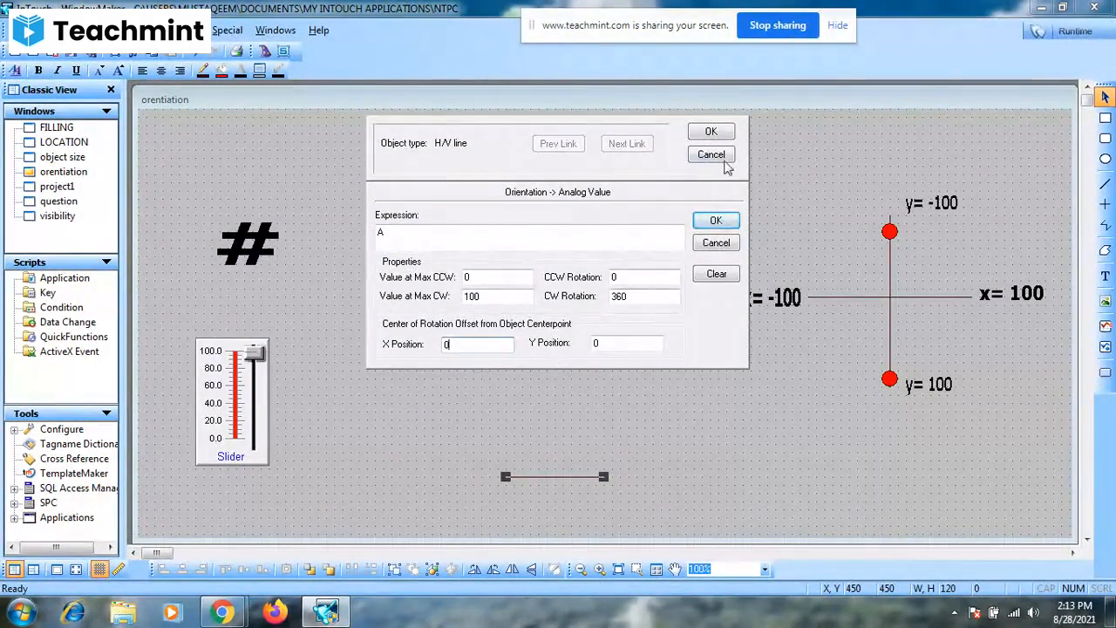
{"action": "left_click", "coordinate": [714, 132]}
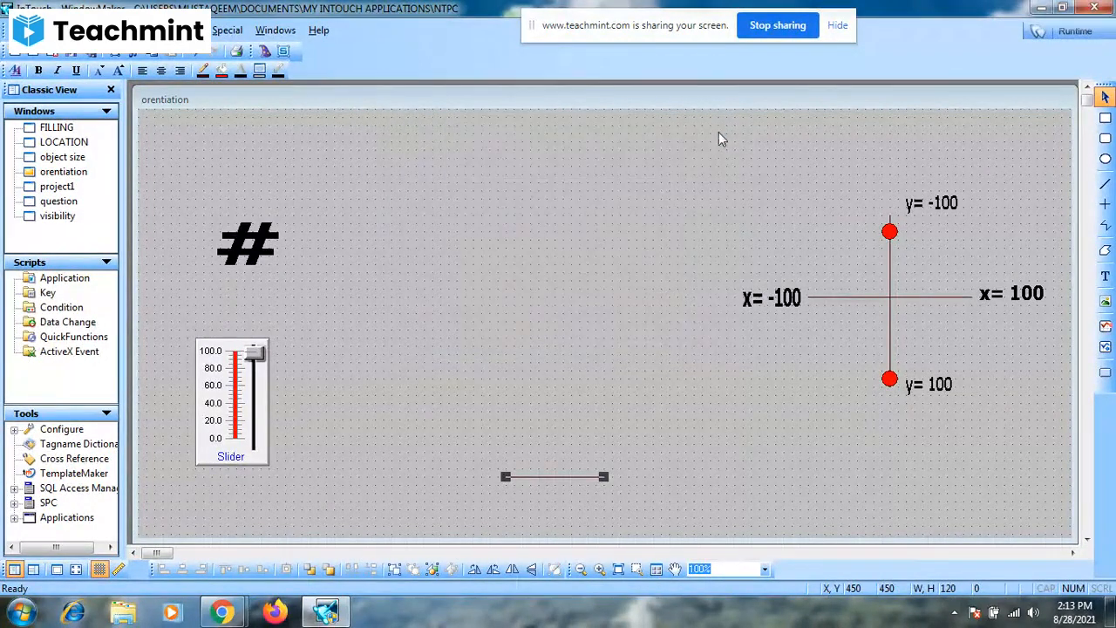
Test the line's rotation about its center in runtime by raising the slider to 100, then return to development.
{"action": "left_click", "coordinate": [1074, 35]}
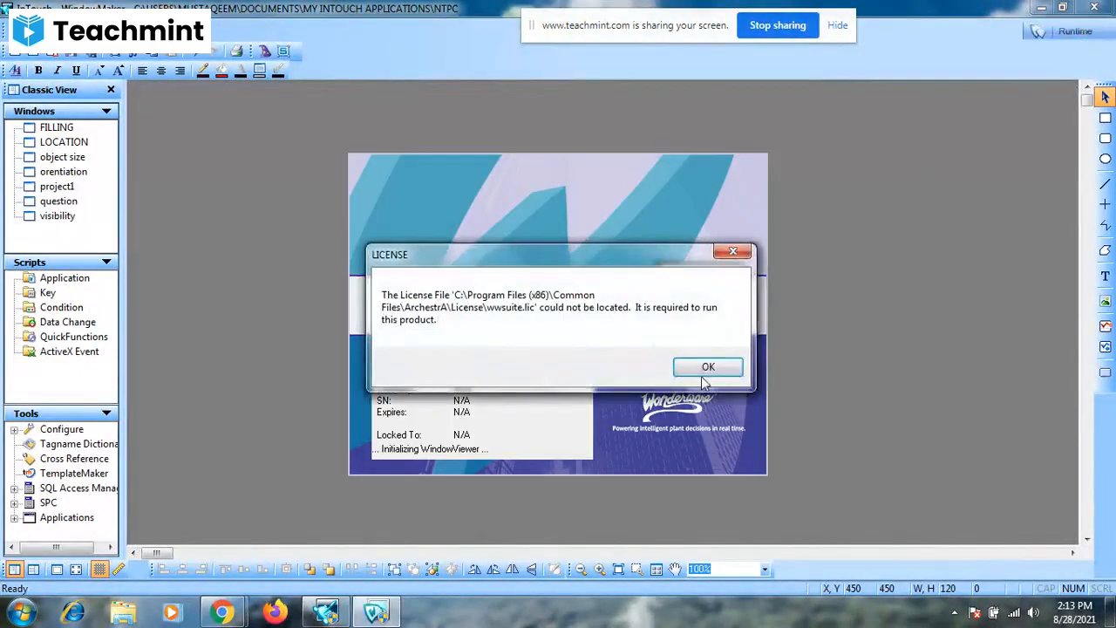
{"action": "left_click", "coordinate": [705, 371]}
{"action": "left_click", "coordinate": [703, 366]}
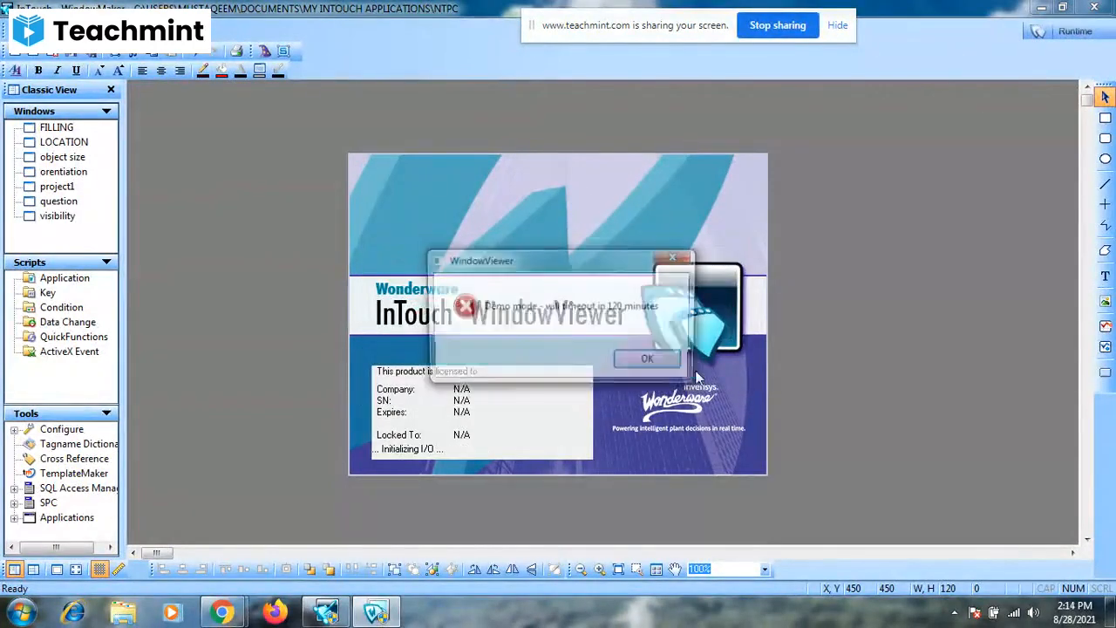
{"action": "left_click", "coordinate": [652, 362]}
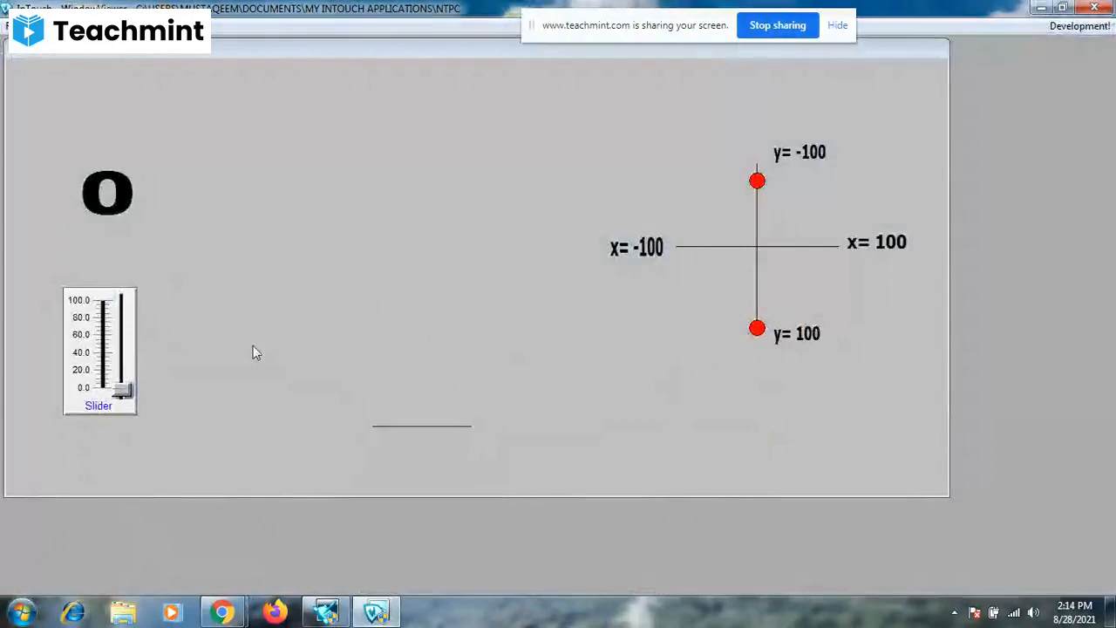
{"action": "left_click_drag", "start_coordinate": [114, 381], "coordinate": [125, 288]}
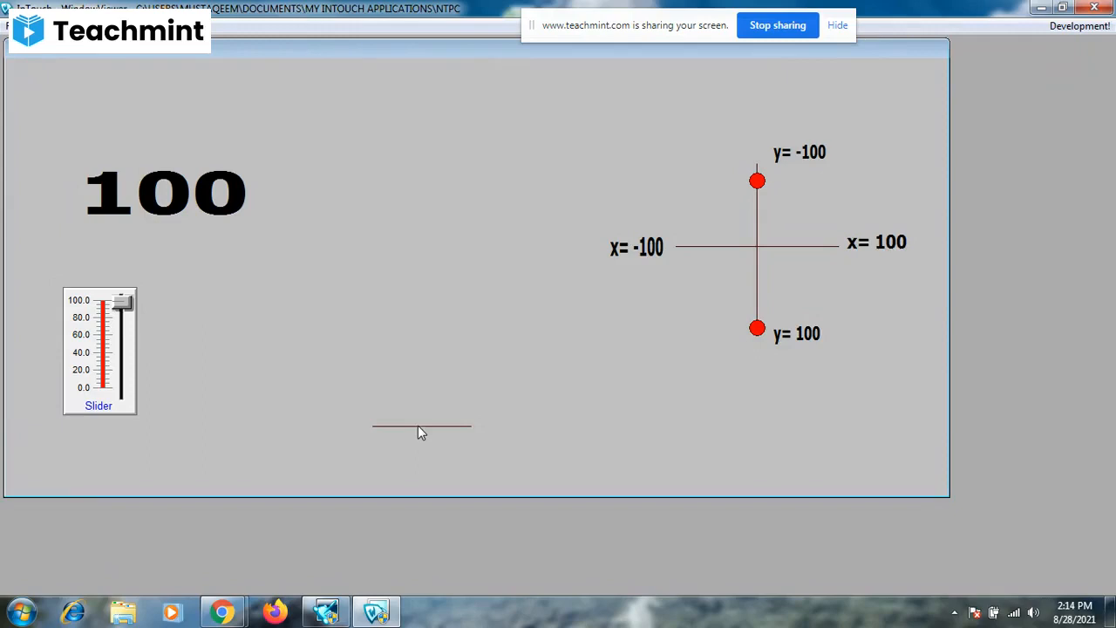
{"action": "left_click", "coordinate": [1057, 29]}
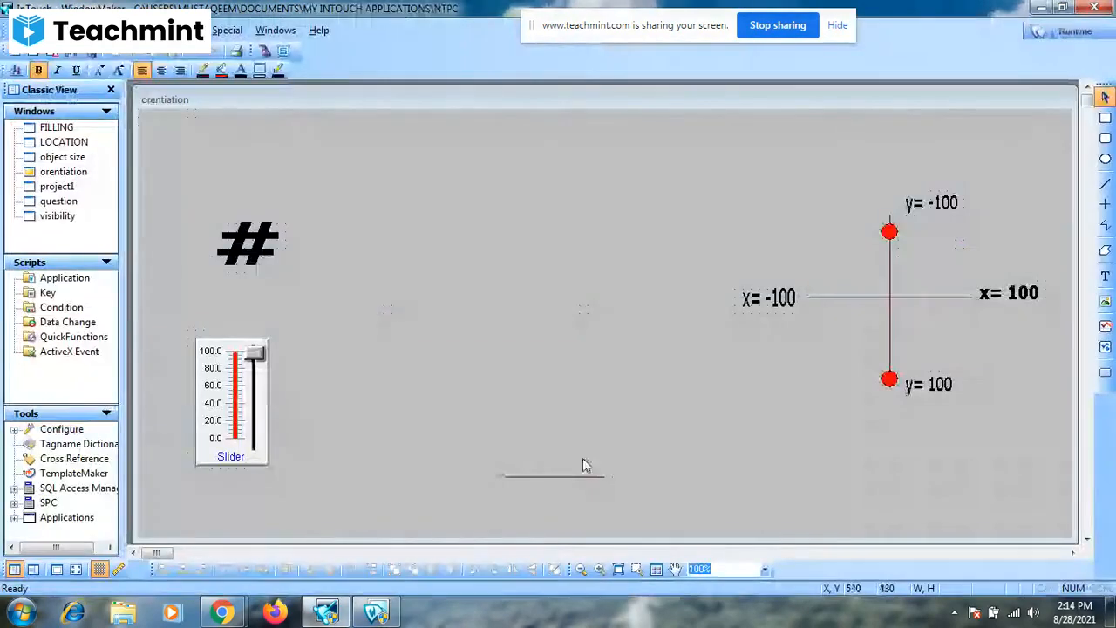
Set the X Position of the horizontal line's rotation center to 60 in its orientation link.
{"action": "double_click", "coordinate": [567, 476]}
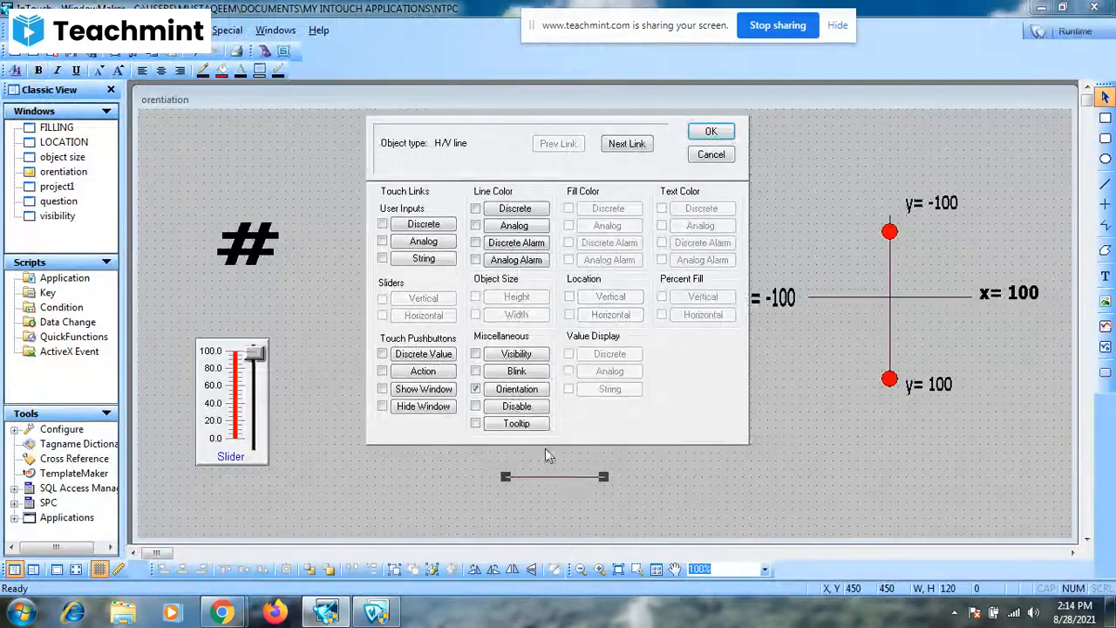
{"action": "left_click", "coordinate": [516, 390]}
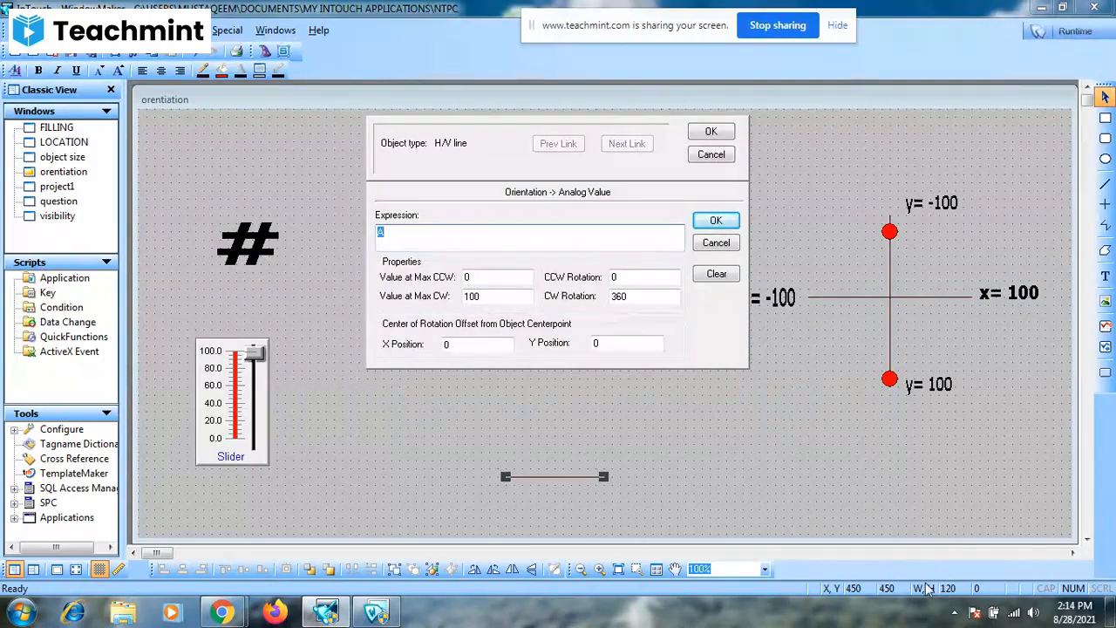
{"action": "left_click", "coordinate": [493, 349]}
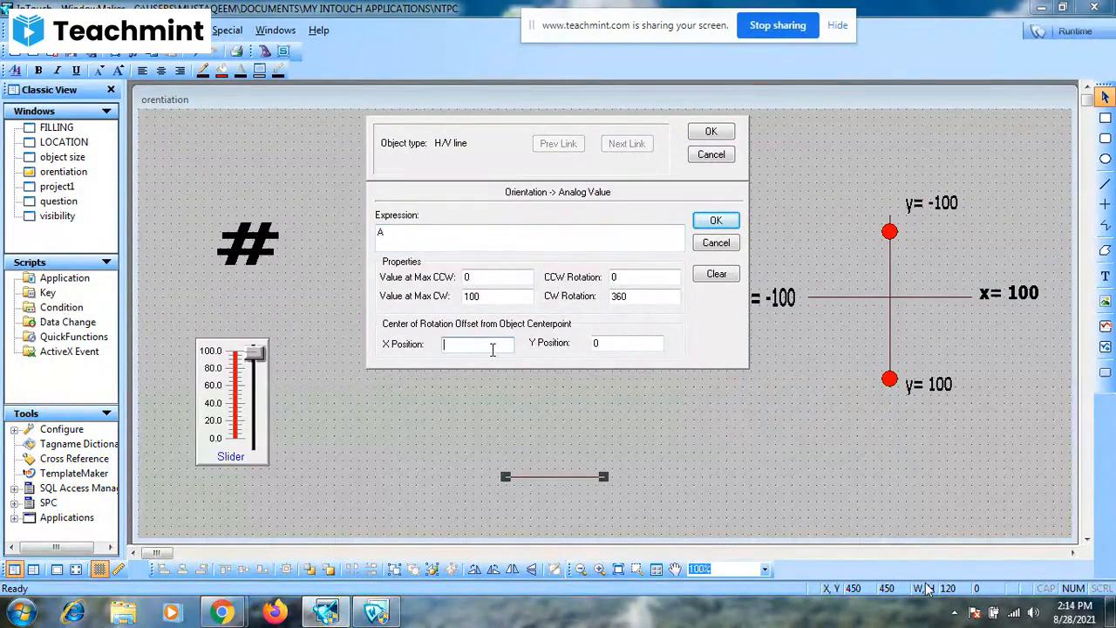
{"action": "type", "text": "60"}
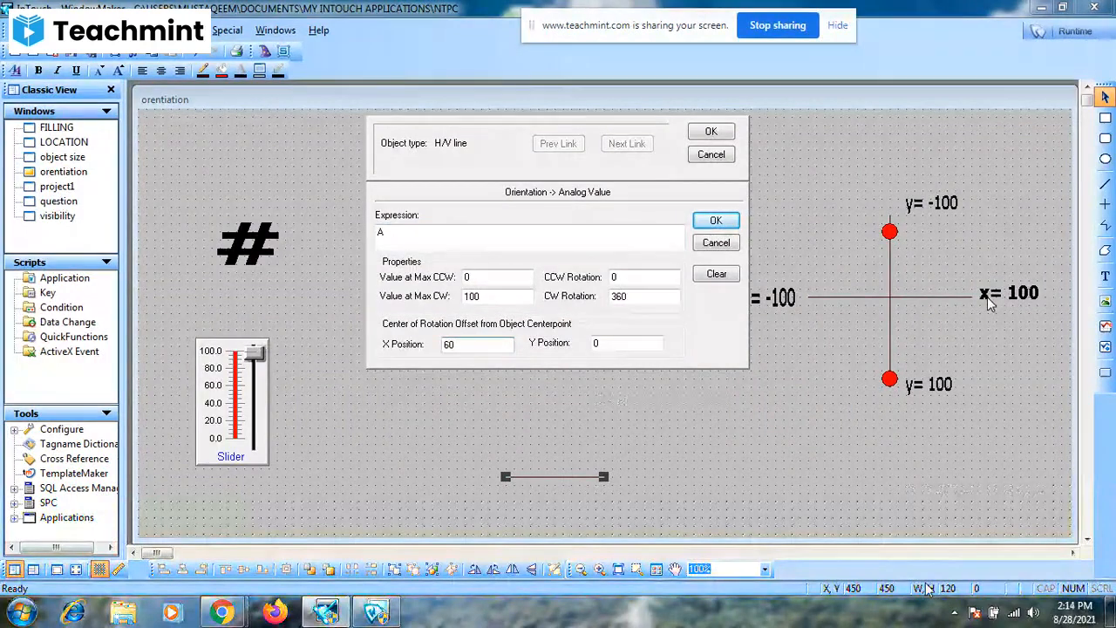
{"action": "left_click", "coordinate": [721, 134]}
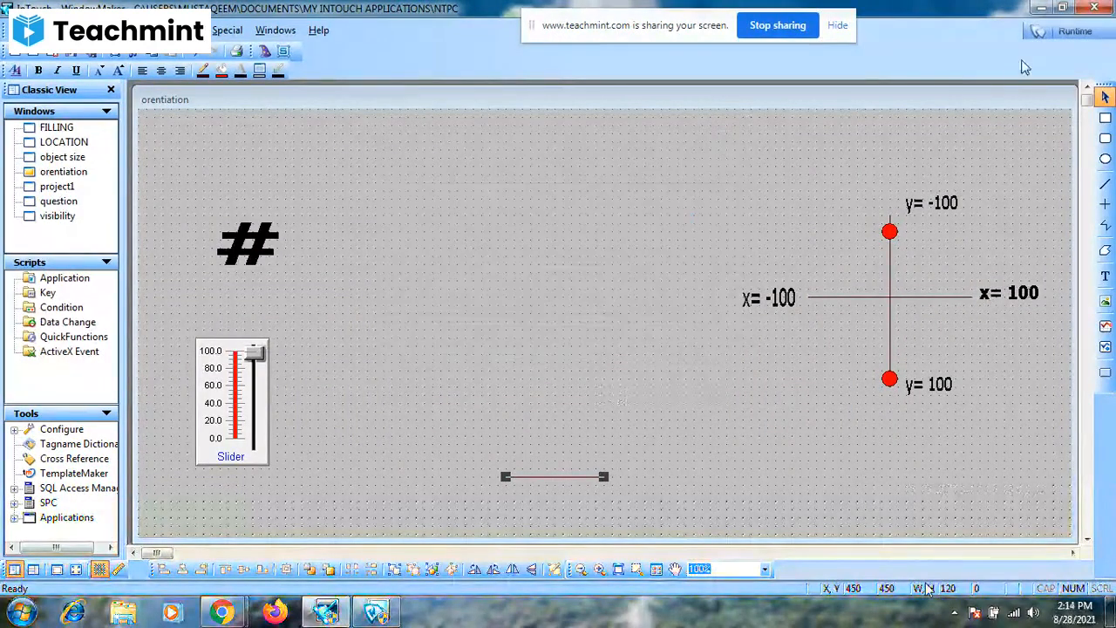
Run the window and test the line's rotation with the 60 offset by moving the slider to 0 and back to 100.
{"action": "left_click", "coordinate": [1073, 31]}
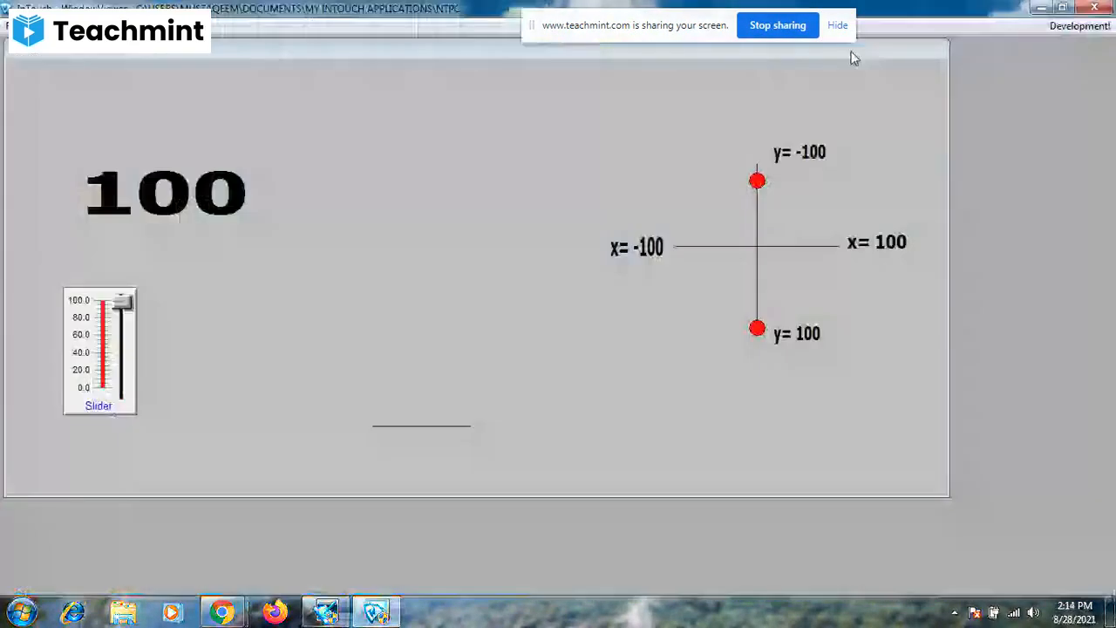
{"action": "left_click_drag", "start_coordinate": [126, 305], "coordinate": [135, 390]}
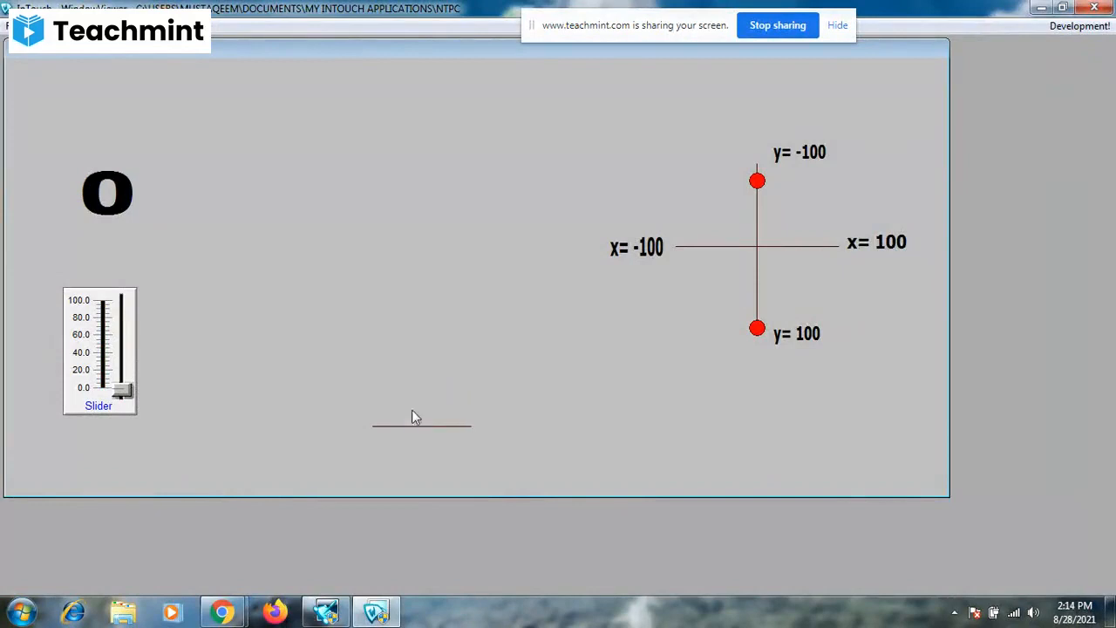
{"action": "left_click_drag", "start_coordinate": [124, 393], "coordinate": [132, 295]}
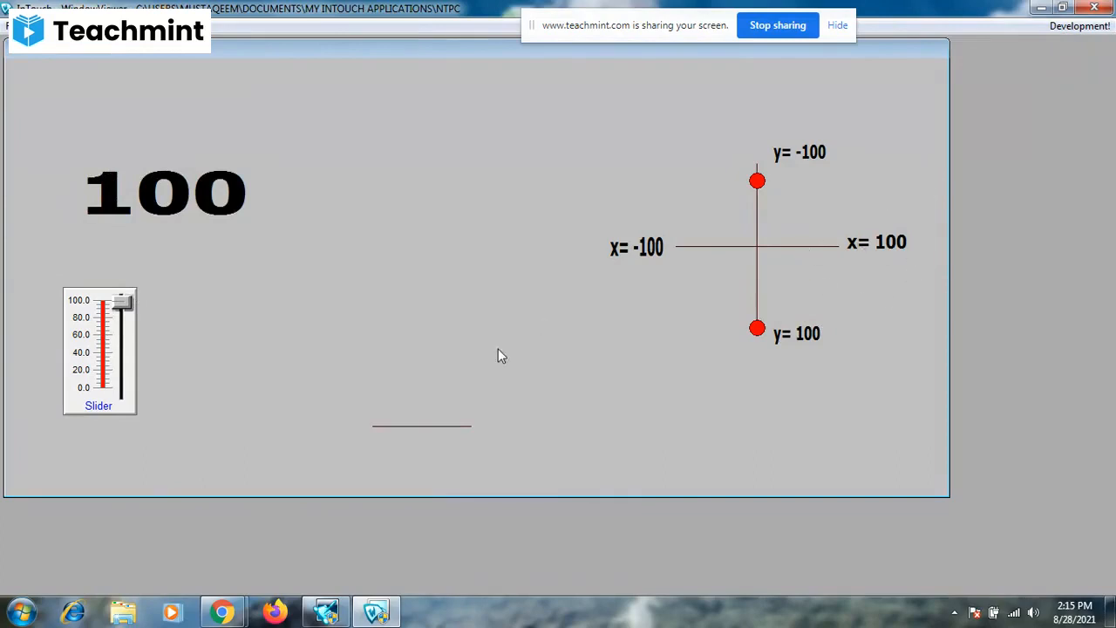
{"action": "left_click", "coordinate": [1080, 27]}
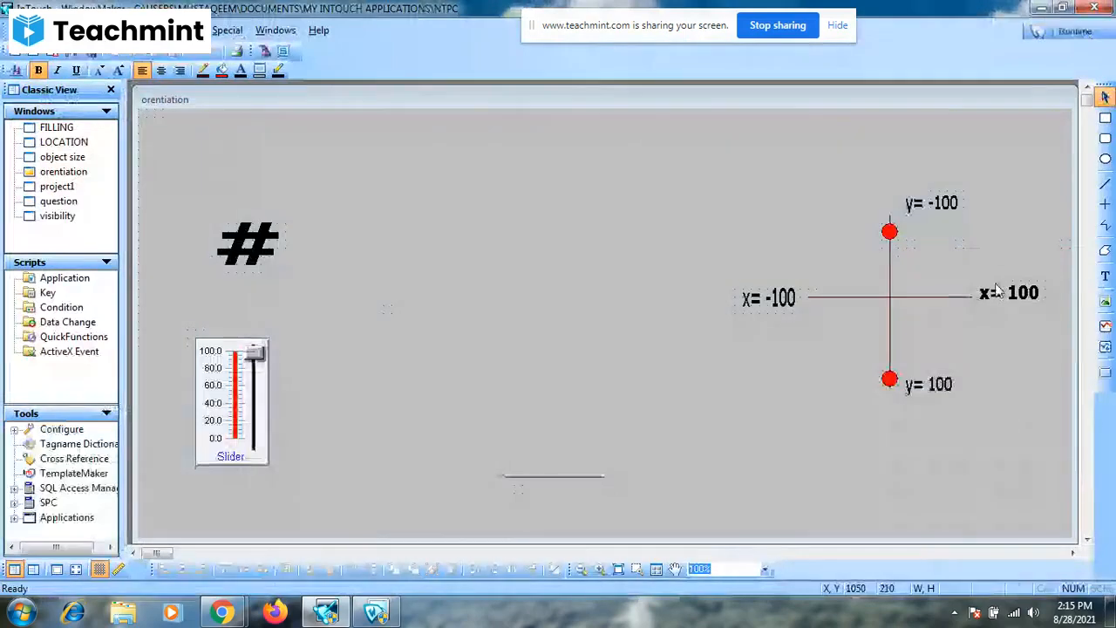
Set the X Position of the horizontal line's rotation center to -60 in its orientation link.
{"action": "double_click", "coordinate": [558, 477]}
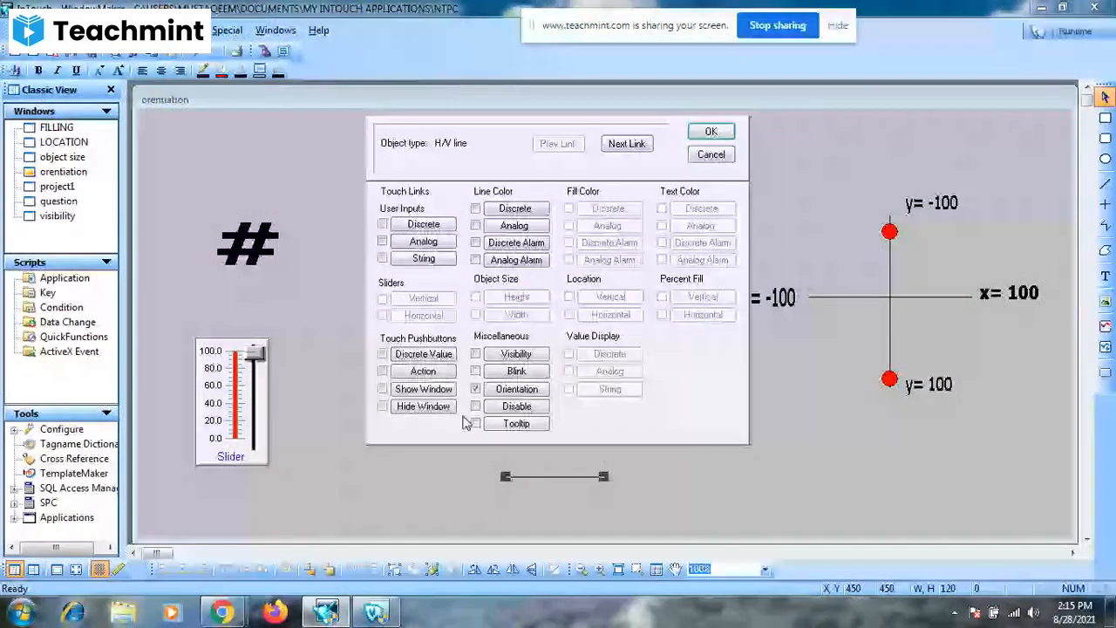
{"action": "left_click", "coordinate": [515, 393]}
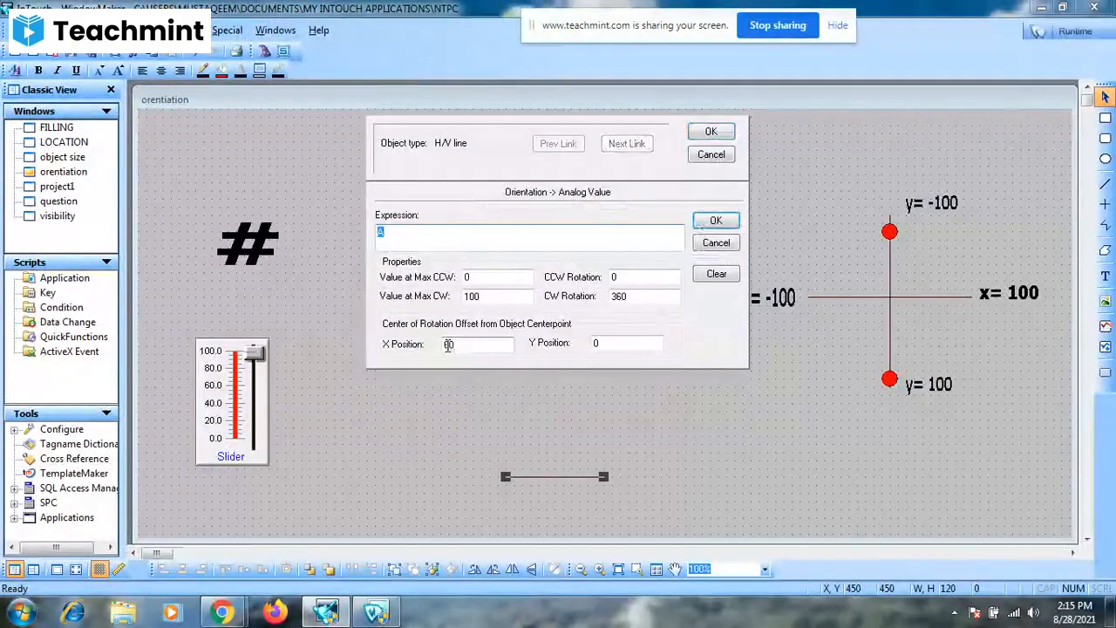
{"action": "left_click", "coordinate": [448, 345]}
{"action": "type", "text": "-"}
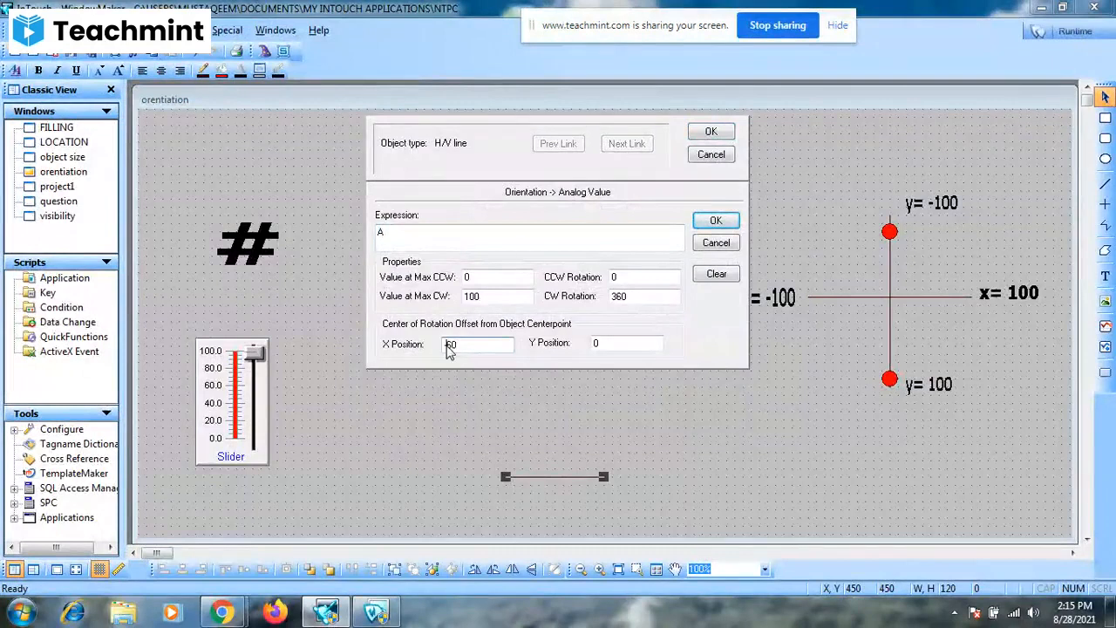
{"action": "left_click", "coordinate": [711, 132]}
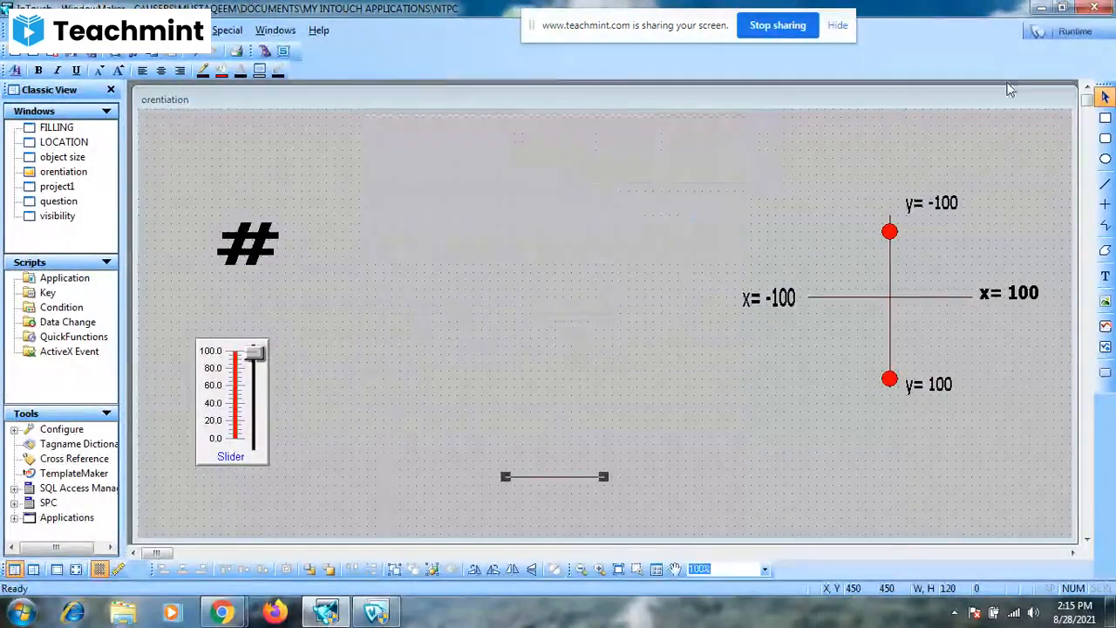
Run the window and test the line's rotation with the -60 offset by moving the slider to 0 and back to 100.
{"action": "left_click", "coordinate": [1074, 32]}
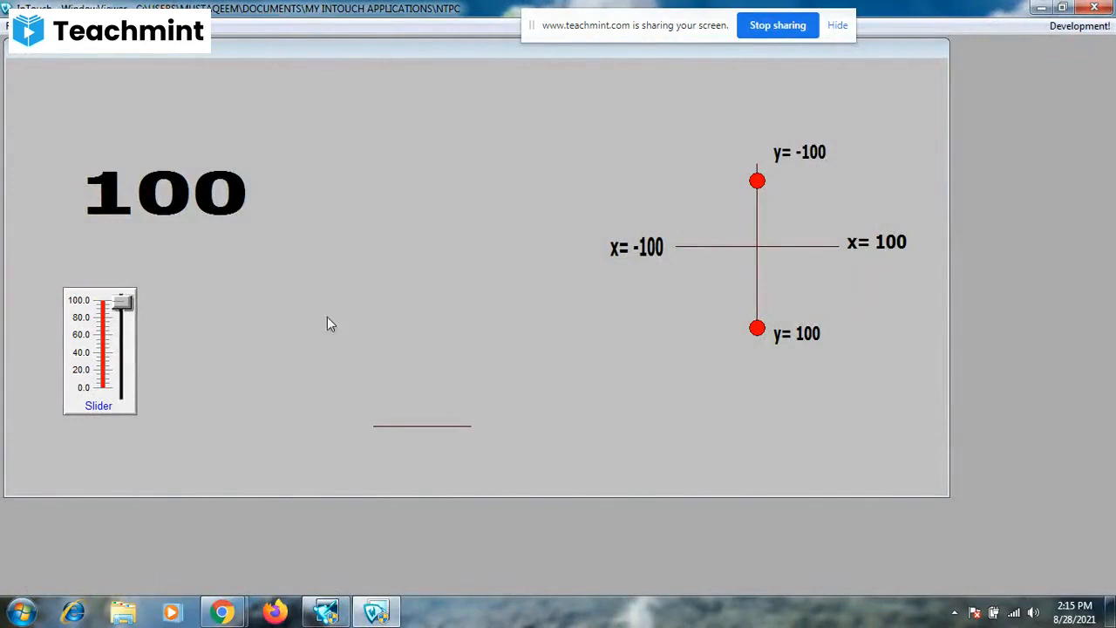
{"action": "left_click_drag", "start_coordinate": [122, 302], "coordinate": [124, 395]}
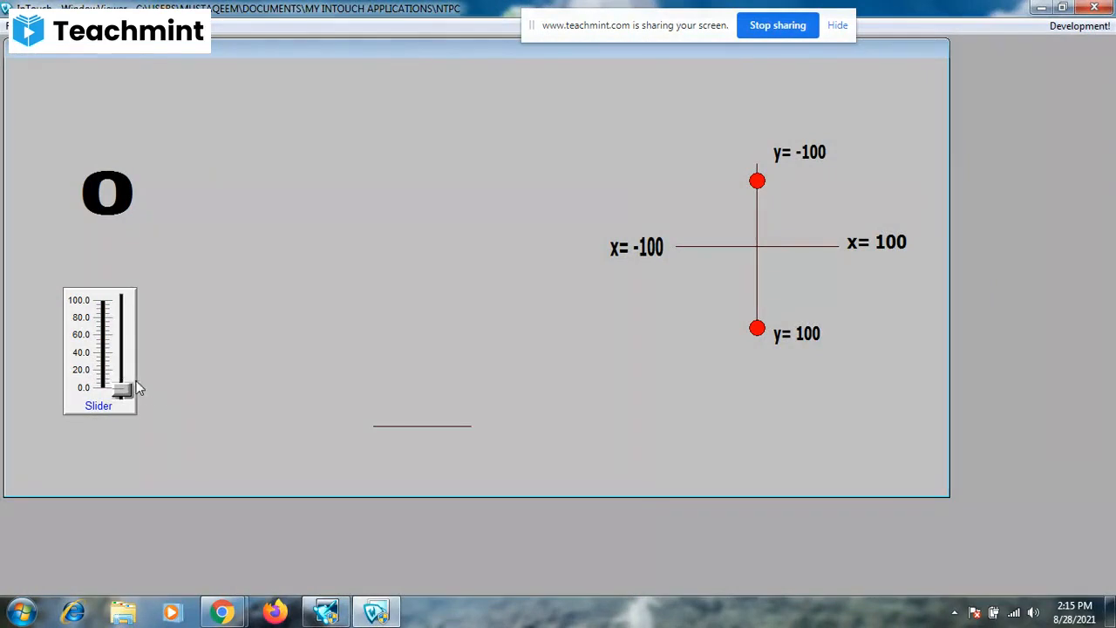
{"action": "left_click_drag", "start_coordinate": [123, 390], "coordinate": [137, 286]}
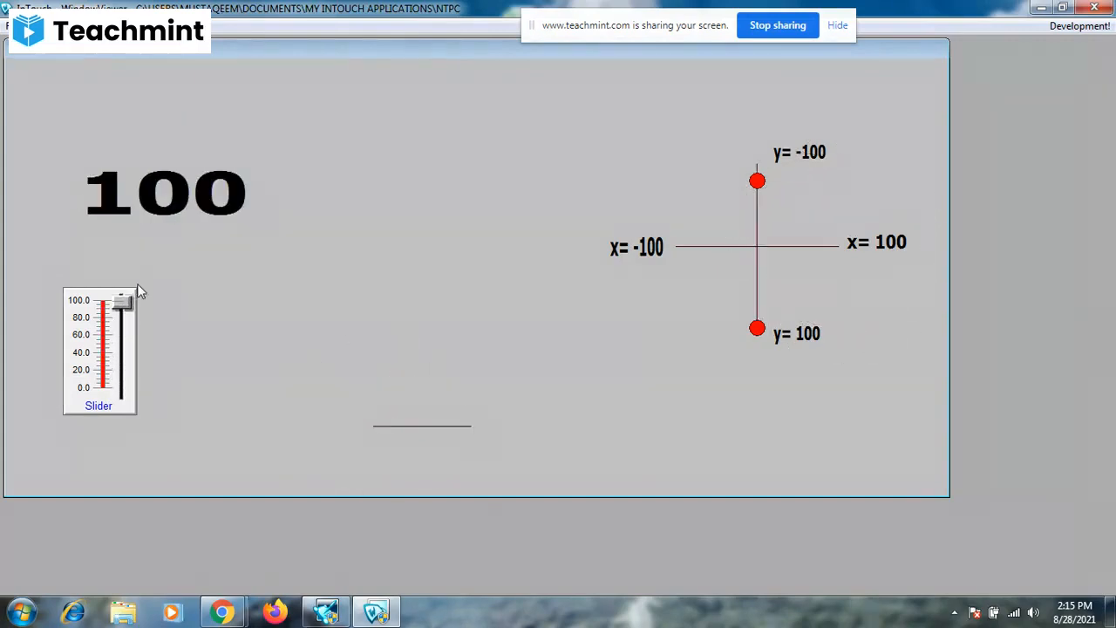
{"action": "left_click", "coordinate": [1079, 25]}
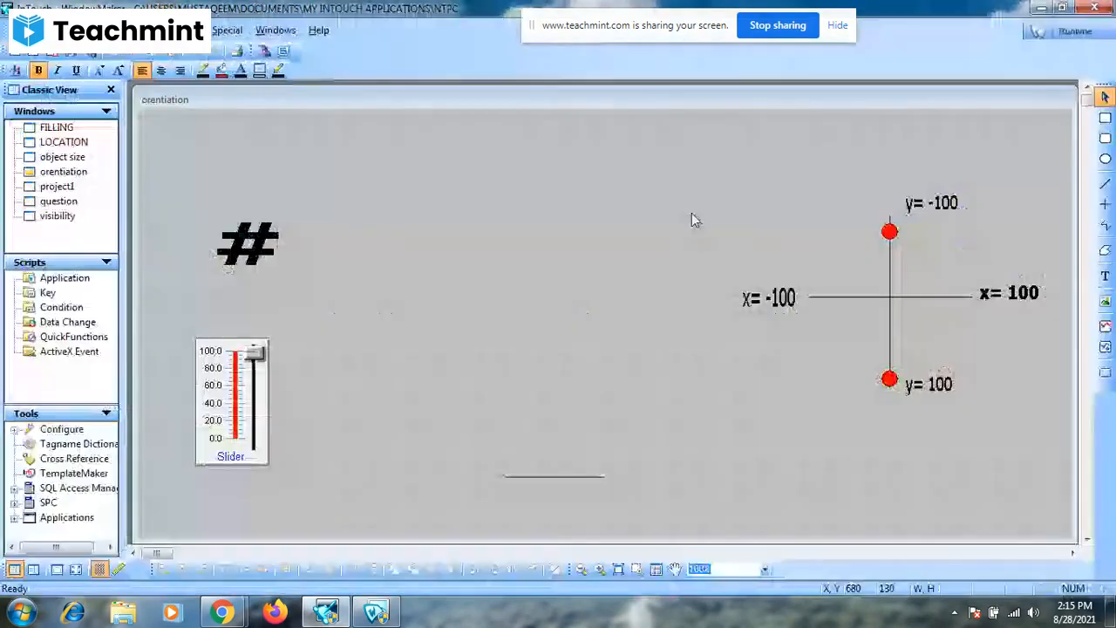
Set the horizontal line's CCW Rotation to 360 and CW Rotation to 0 in its orientation link.
{"action": "double_click", "coordinate": [562, 476]}
{"action": "left_click", "coordinate": [518, 392]}
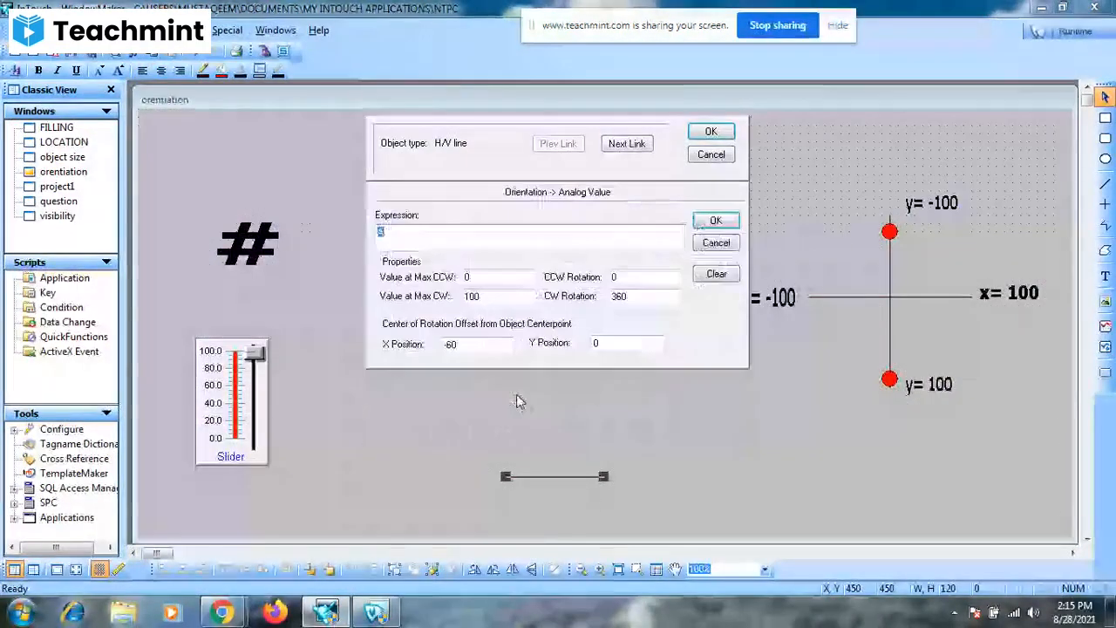
{"action": "left_click", "coordinate": [625, 277]}
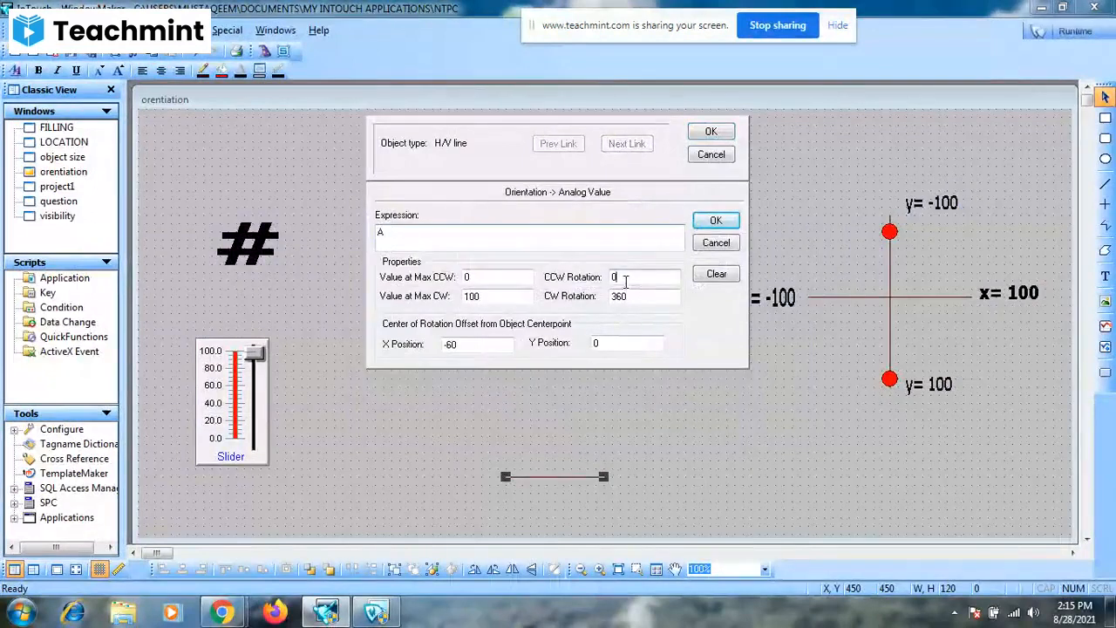
{"action": "key", "text": "BackSpace"}
{"action": "type", "text": "360"}
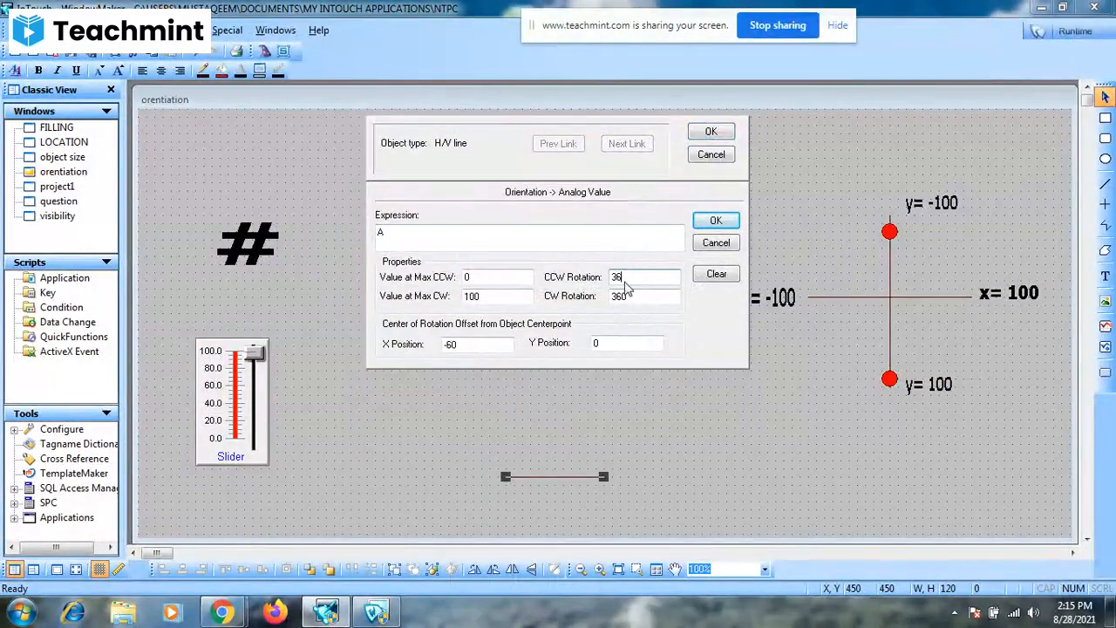
{"action": "left_click", "coordinate": [634, 295]}
{"action": "key", "text": "BackSpace"}
{"action": "key", "text": "BackSpace"}
{"action": "key", "text": "BackSpace"}
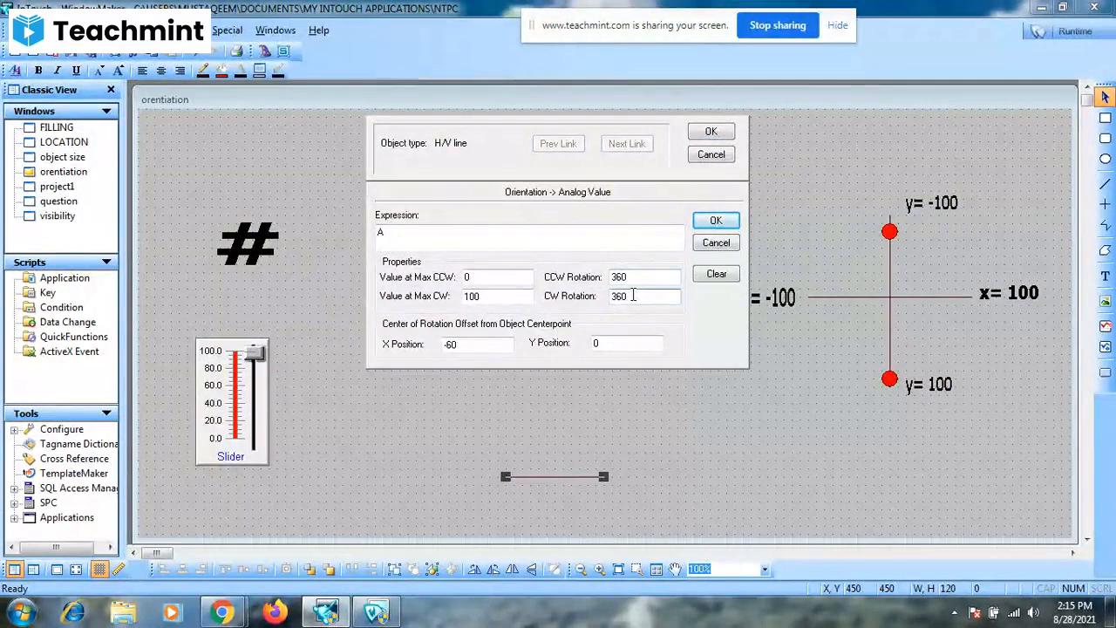
{"action": "type", "text": "0"}
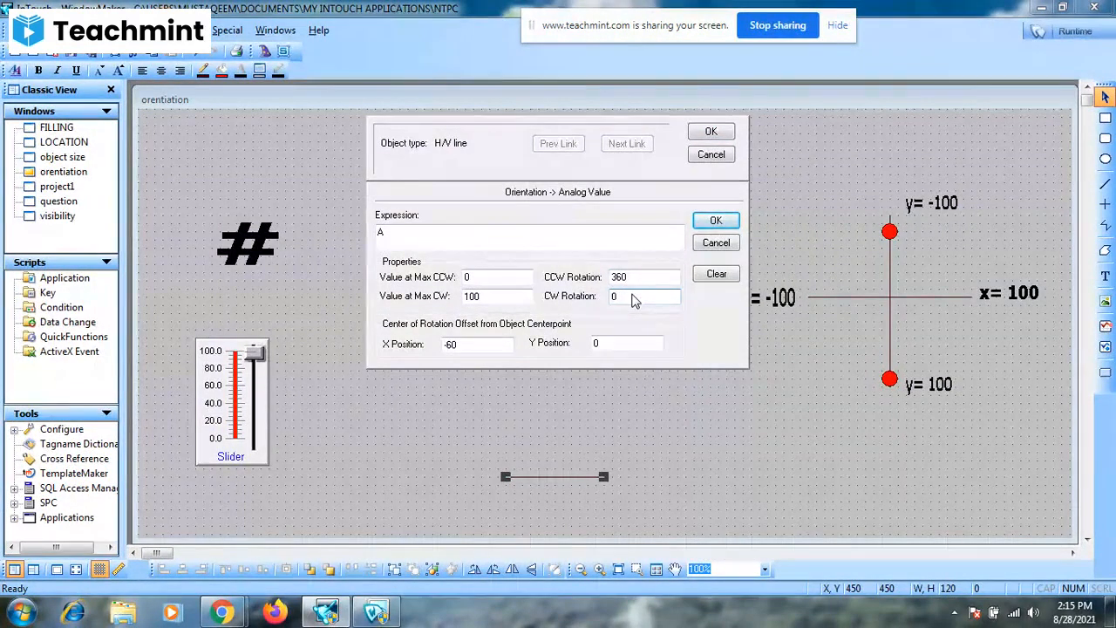
Set the Value at Max CCW to 100 and the Value at Max CW to 0, and apply the line's orientation link.
{"action": "left_click", "coordinate": [495, 279]}
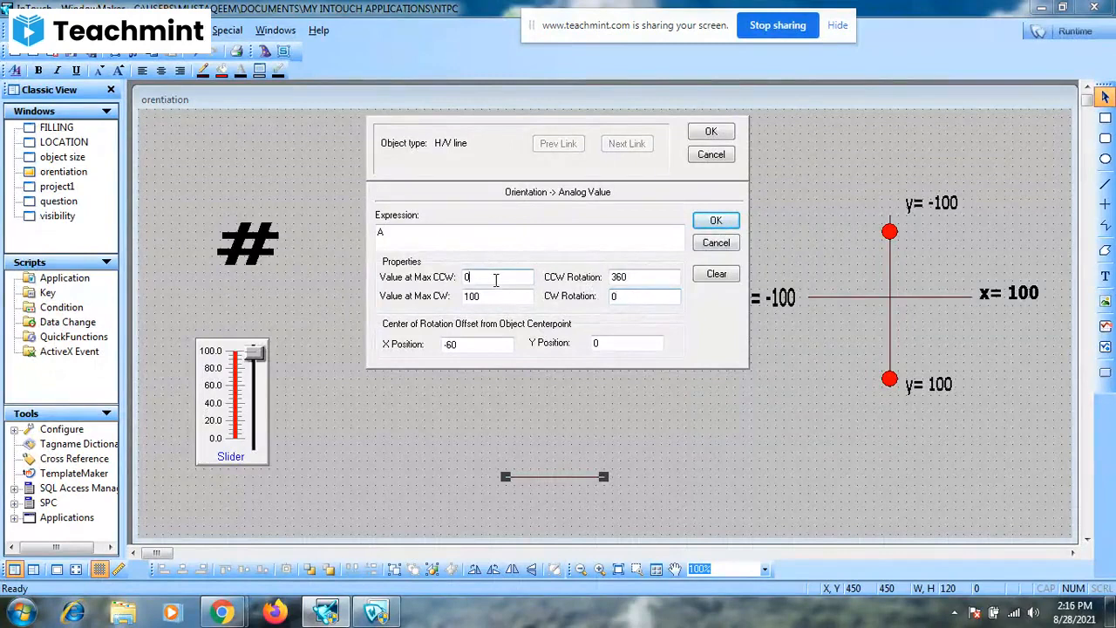
{"action": "key", "text": "BackSpace"}
{"action": "type", "text": "100"}
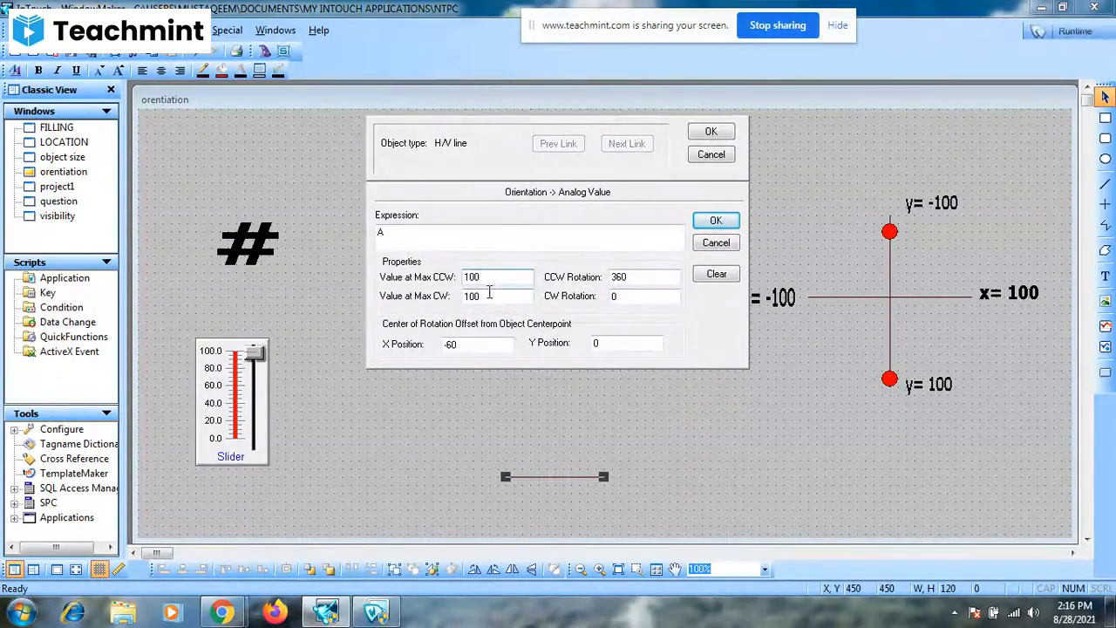
{"action": "left_click", "coordinate": [490, 295]}
{"action": "key", "text": "BackSpace"}
{"action": "key", "text": "BackSpace"}
{"action": "key", "text": "BackSpace"}
{"action": "type", "text": "0"}
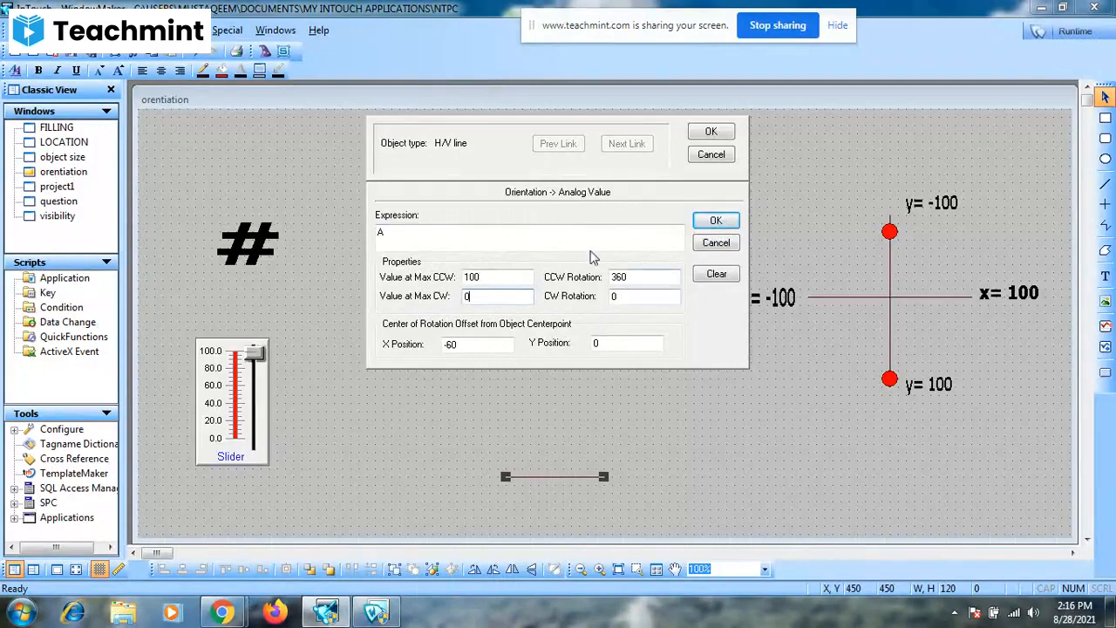
{"action": "left_click", "coordinate": [712, 133]}
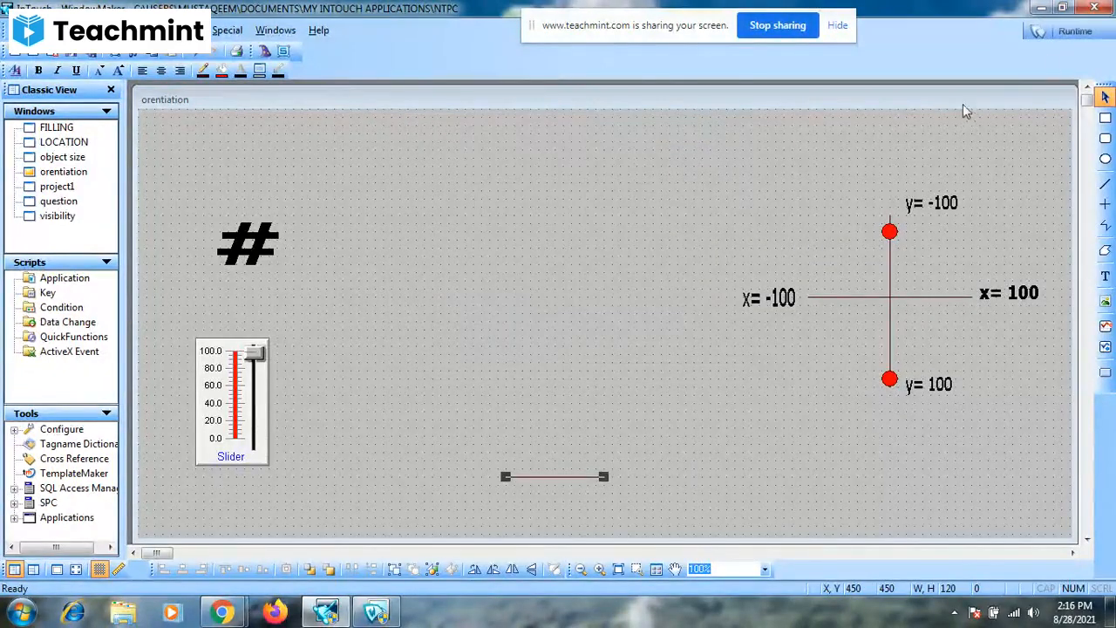
Run the window and test the line's counterclockwise rotation by moving the slider to 0 and back to 100, and return to development.
{"action": "left_click", "coordinate": [1075, 33]}
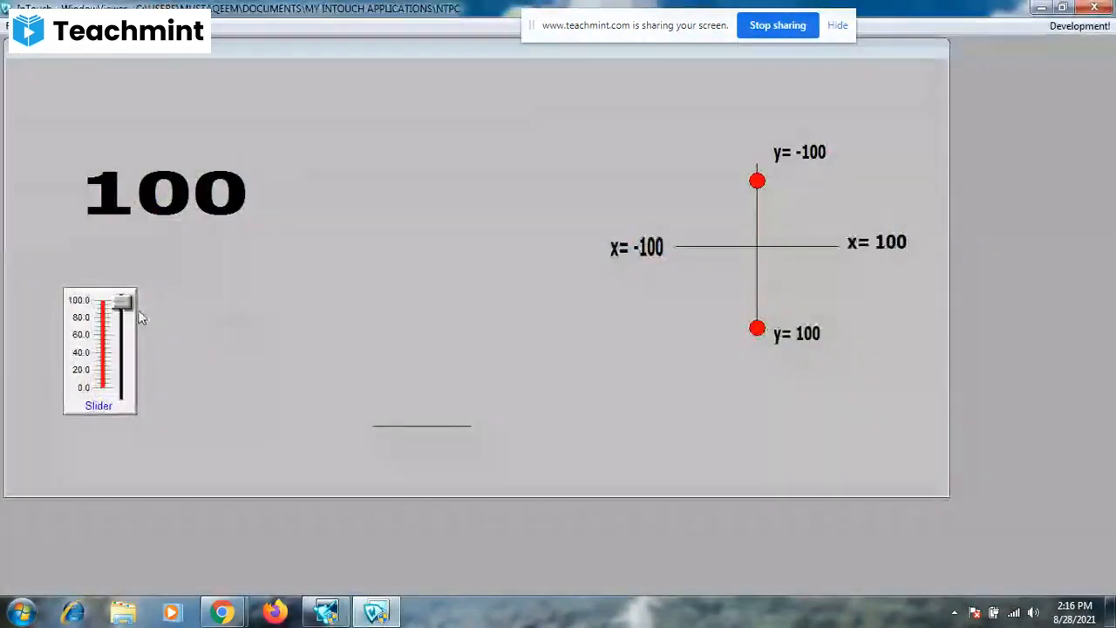
{"action": "left_click_drag", "start_coordinate": [123, 301], "coordinate": [135, 399]}
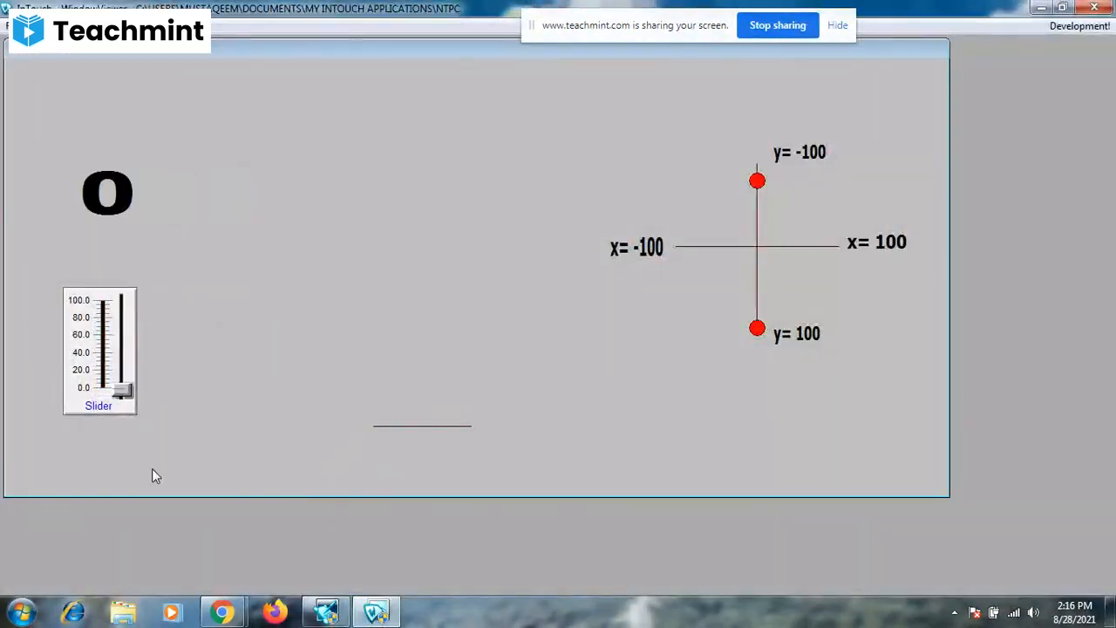
{"action": "left_click", "coordinate": [125, 392]}
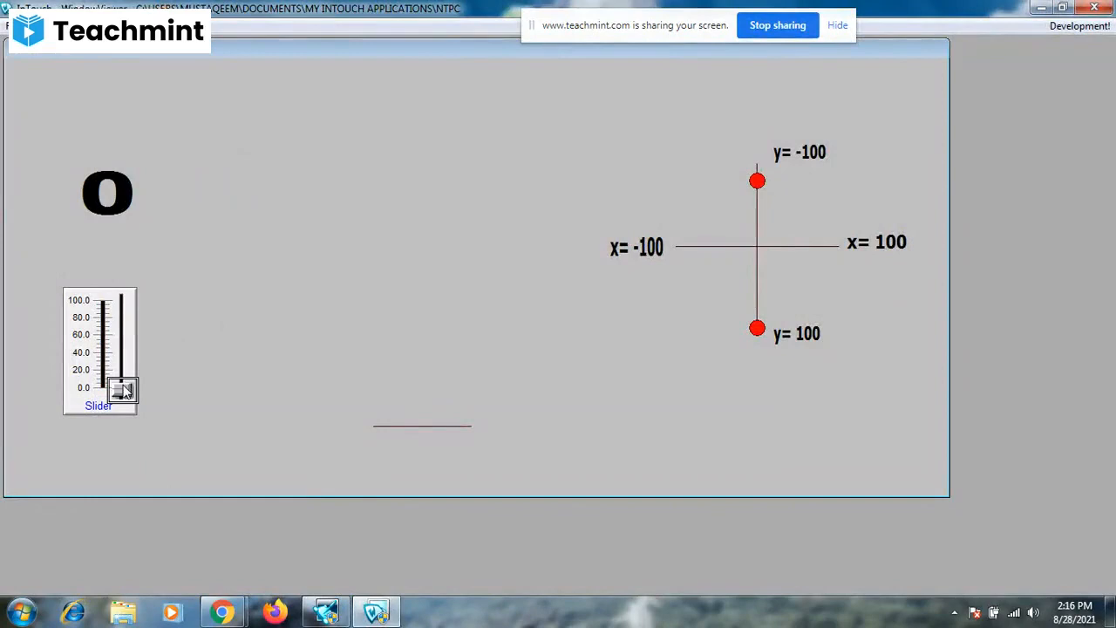
{"action": "left_click_drag", "start_coordinate": [122, 375], "coordinate": [116, 298]}
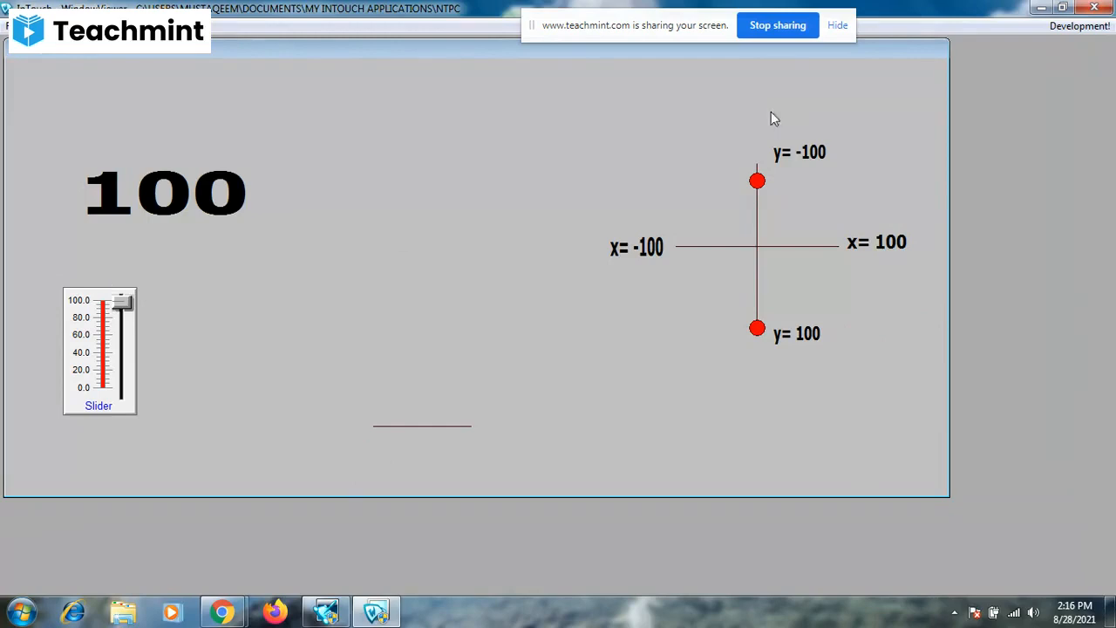
{"action": "left_click", "coordinate": [1067, 31]}
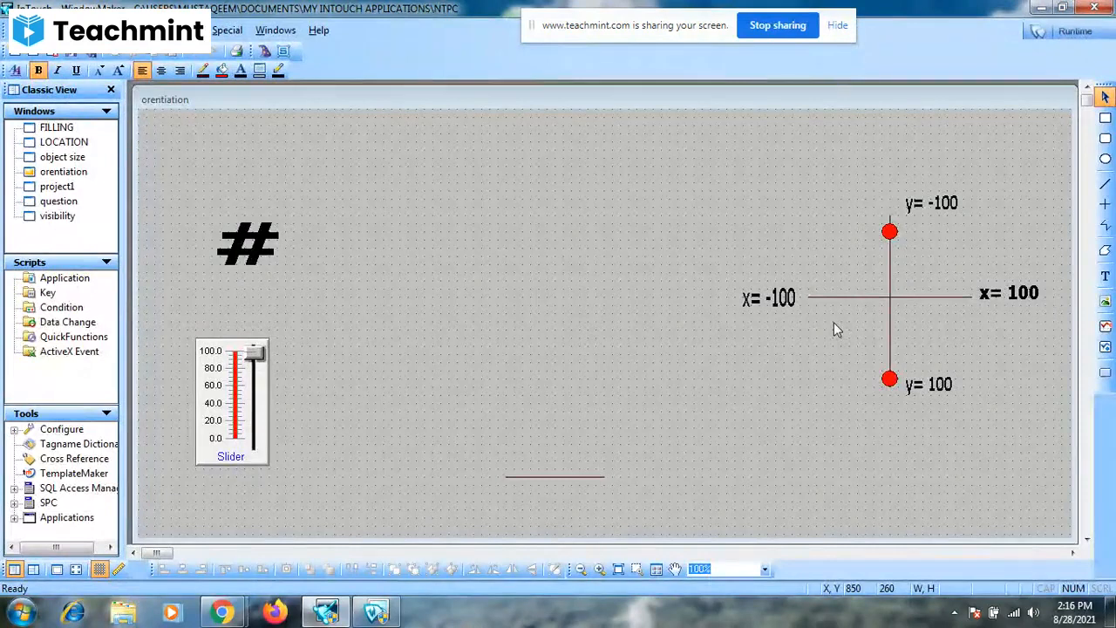
Set the horizontal line's CW Rotation to 360 and CCW Rotation to 0 in its orientation link.
{"action": "left_click", "coordinate": [551, 478]}
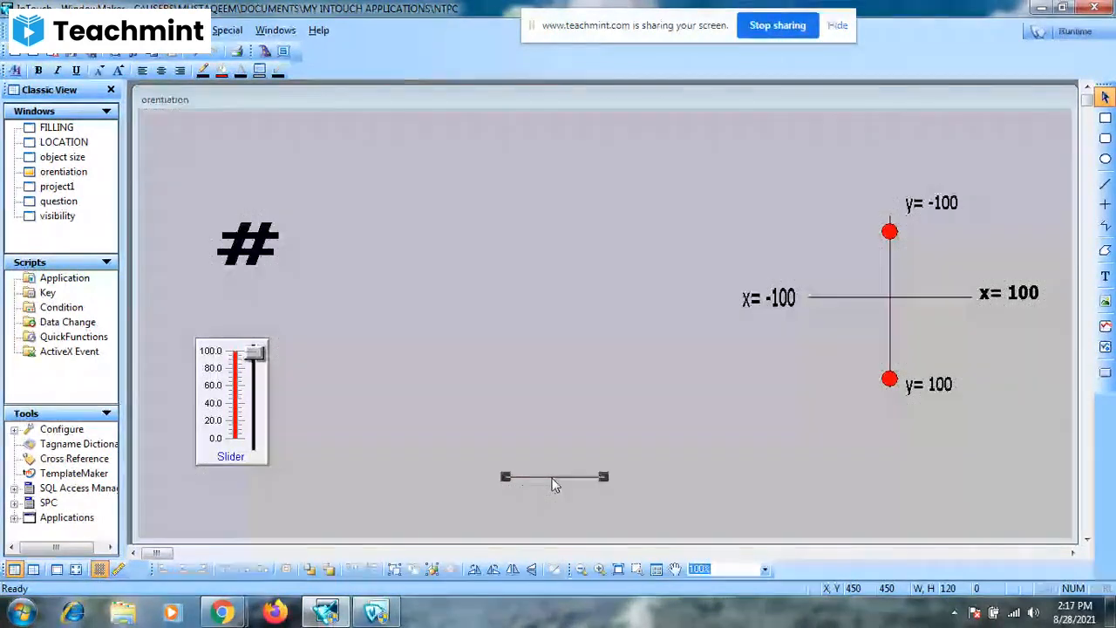
{"action": "double_click", "coordinate": [553, 478]}
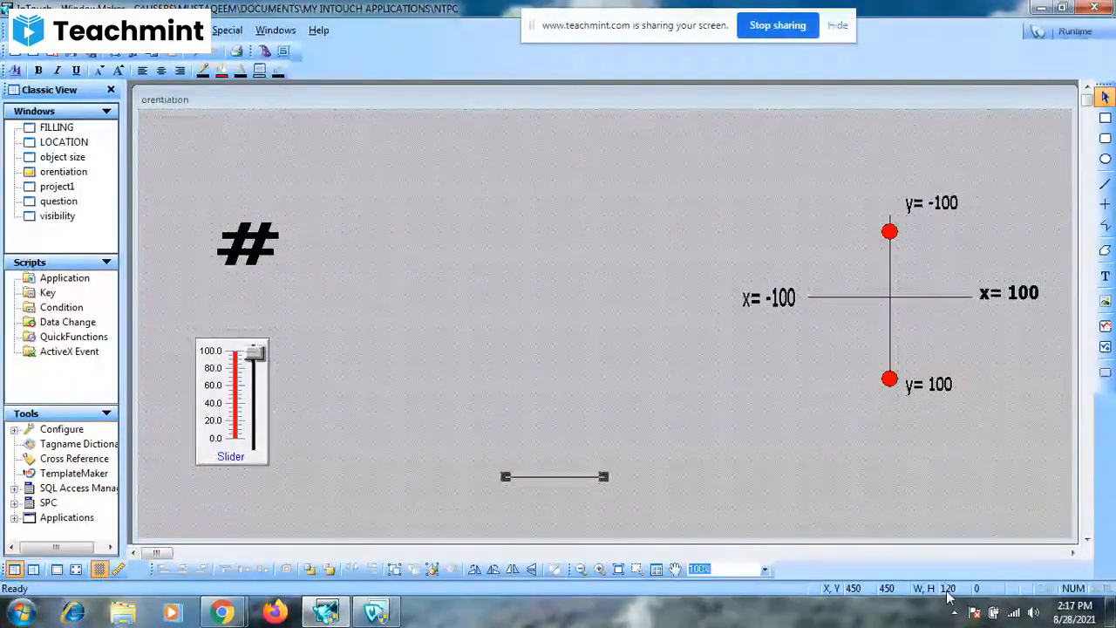
{"action": "double_click", "coordinate": [559, 477]}
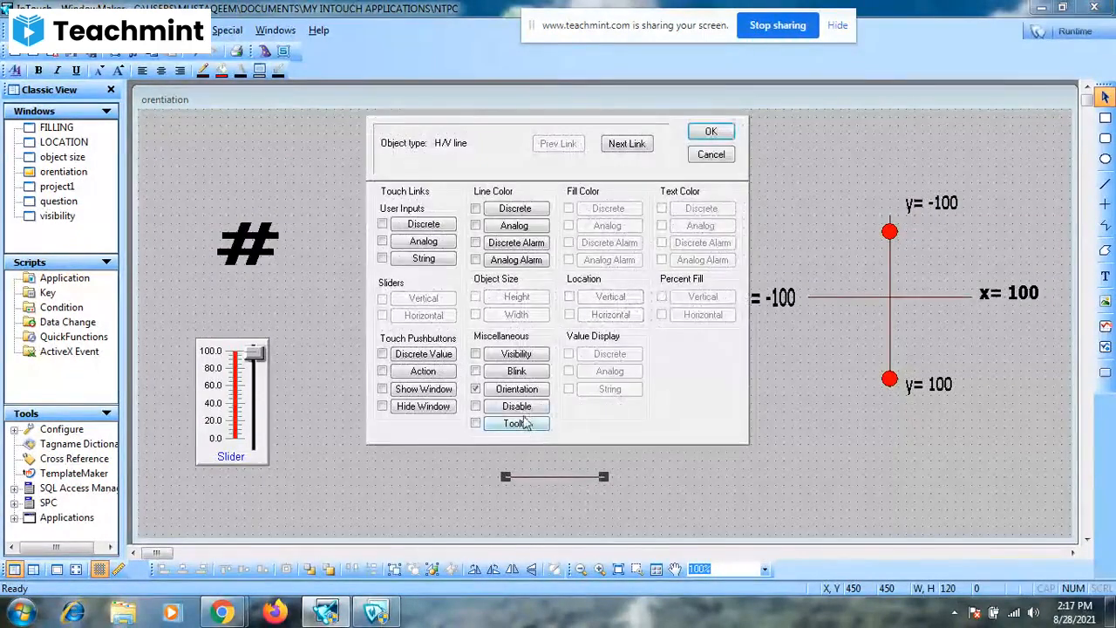
{"action": "left_click", "coordinate": [516, 389]}
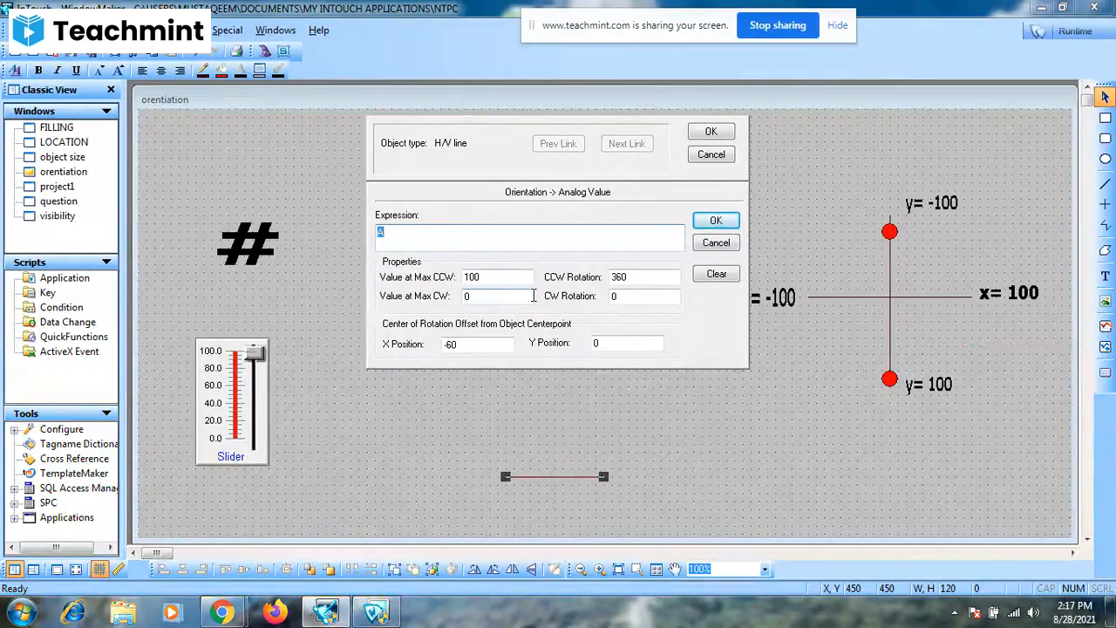
{"action": "left_click", "coordinate": [503, 294]}
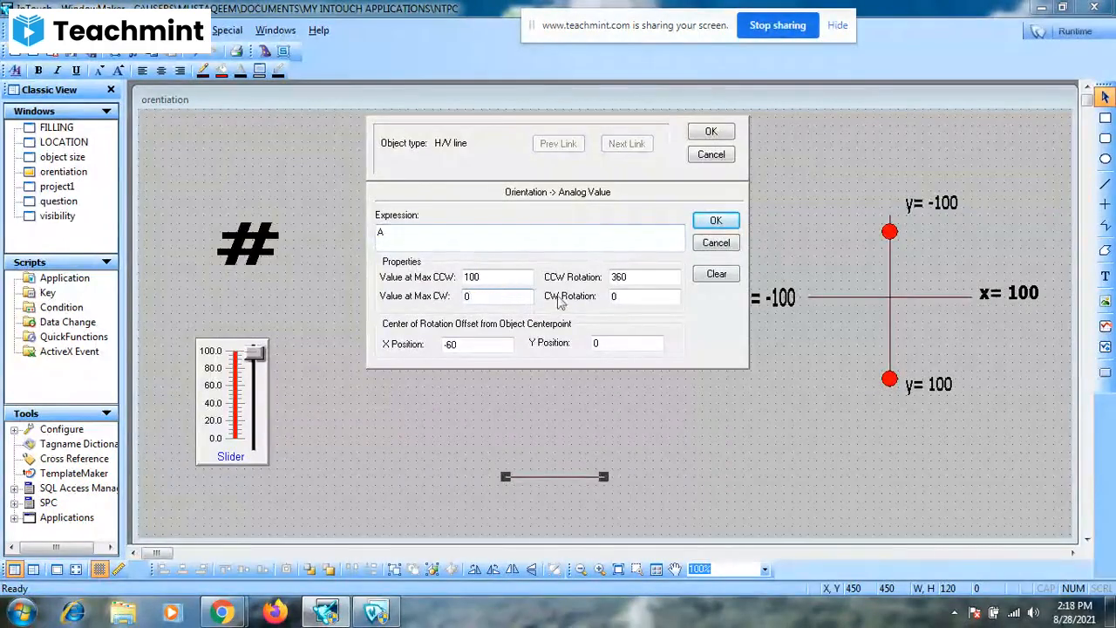
{"action": "left_click", "coordinate": [615, 298]}
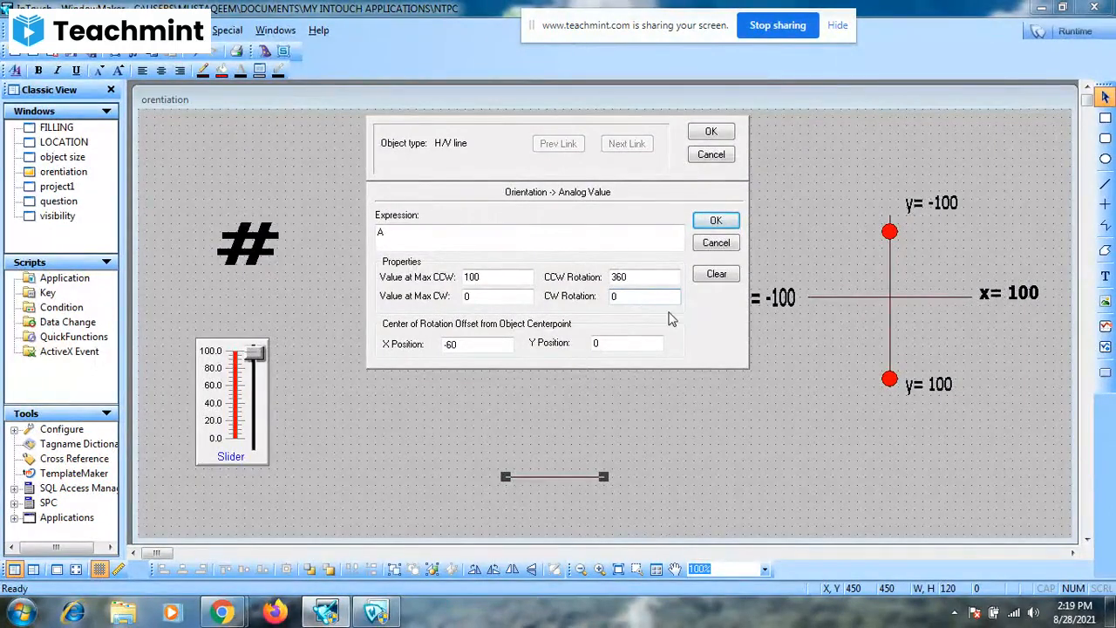
{"action": "key", "text": "BackSpace"}
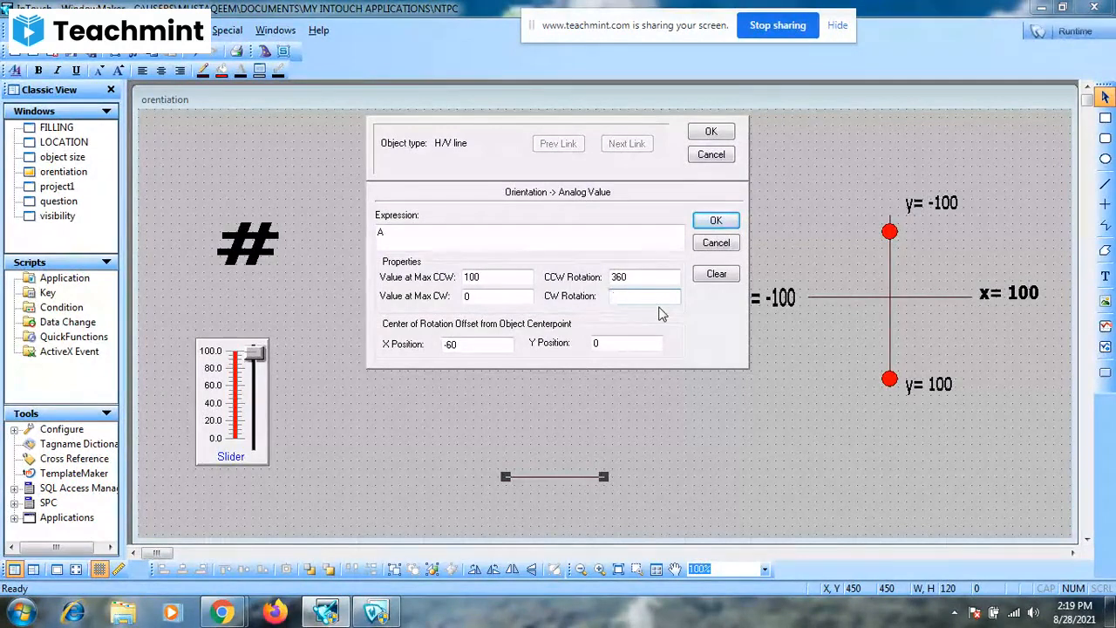
{"action": "type", "text": "360"}
{"action": "left_click", "coordinate": [645, 278]}
{"action": "key", "text": "BackSpace"}
{"action": "key", "text": "BackSpace"}
{"action": "key", "text": "BackSpace"}
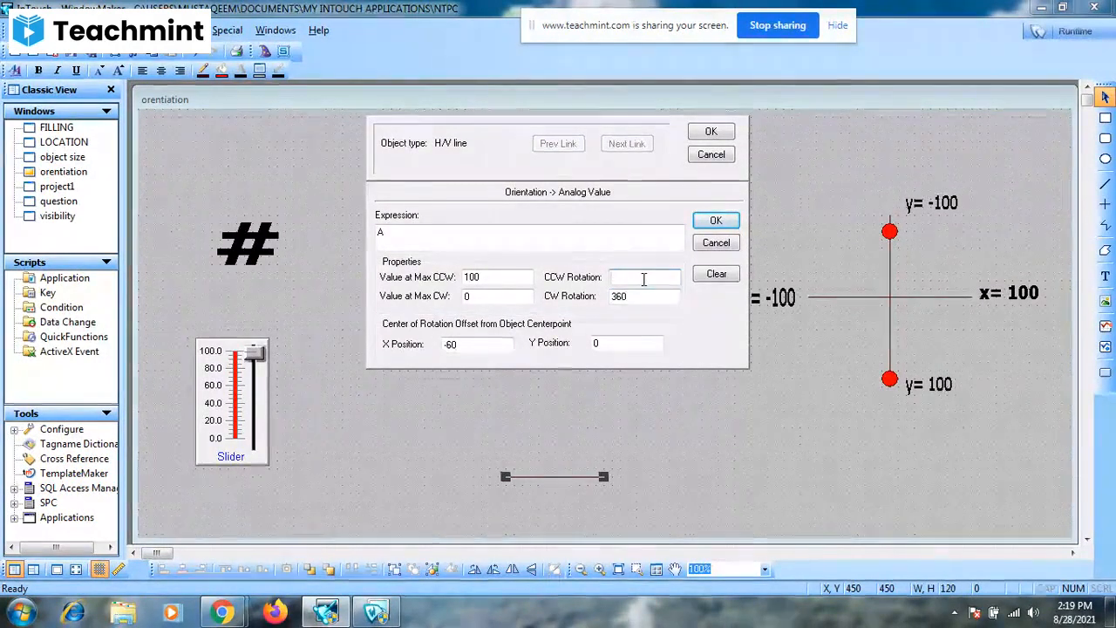
{"action": "type", "text": "0"}
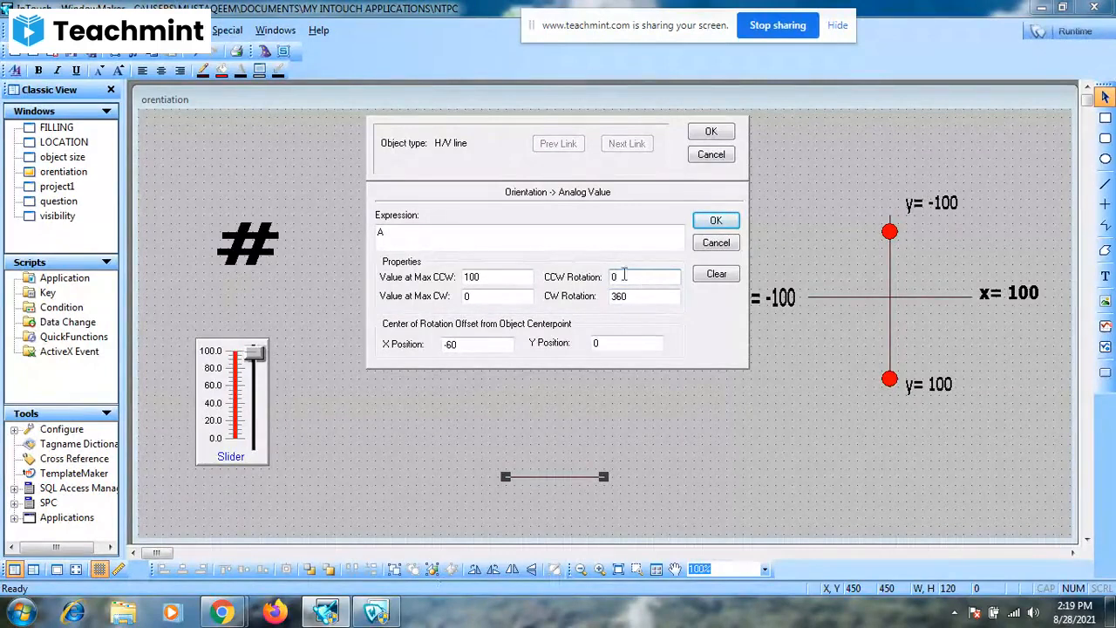
Set the Value at Max CCW to 0 and the Value at Max CW to 100, and apply the line's orientation link.
{"action": "left_click", "coordinate": [483, 278]}
{"action": "key", "text": "BackSpace"}
{"action": "key", "text": "BackSpace"}
{"action": "key", "text": "BackSpace"}
{"action": "type", "text": "0"}
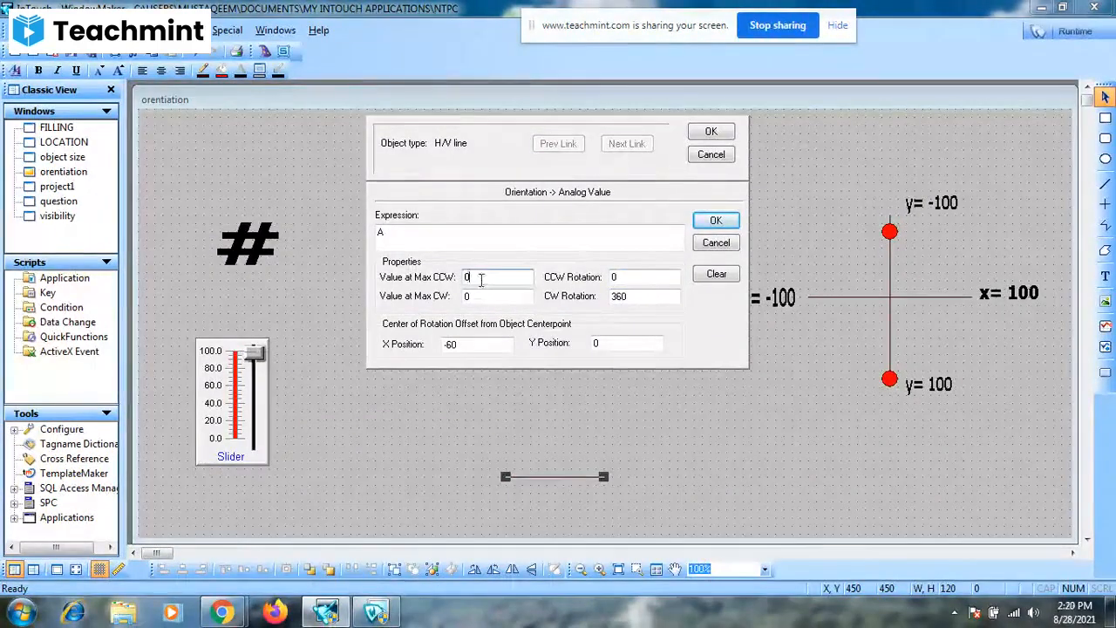
{"action": "left_click", "coordinate": [485, 297]}
{"action": "key", "text": "BackSpace"}
{"action": "type", "text": "100"}
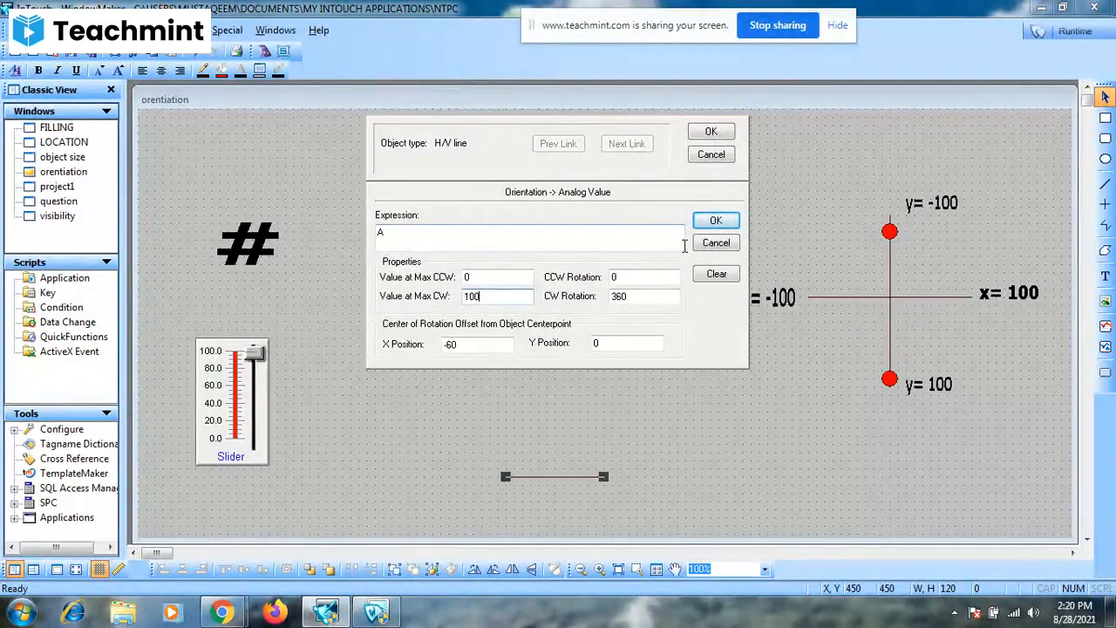
{"action": "left_click", "coordinate": [478, 278]}
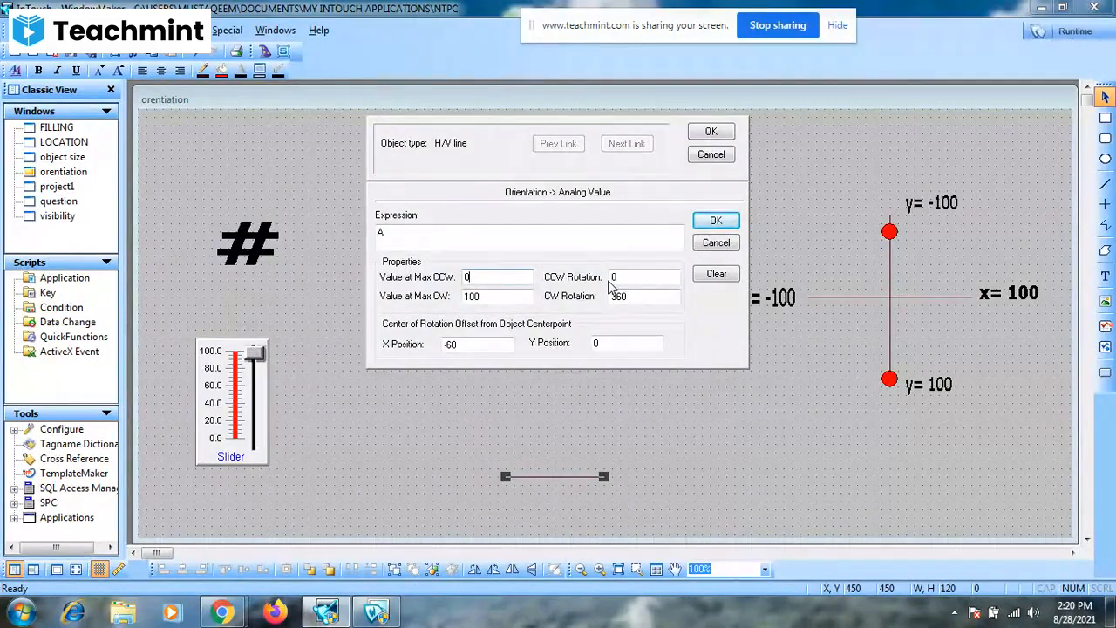
{"action": "left_click", "coordinate": [727, 130]}
Run the window and test the line's clockwise rotation by moving the slider to 0 and back to 100, and return to development.
{"action": "left_click", "coordinate": [1078, 33]}
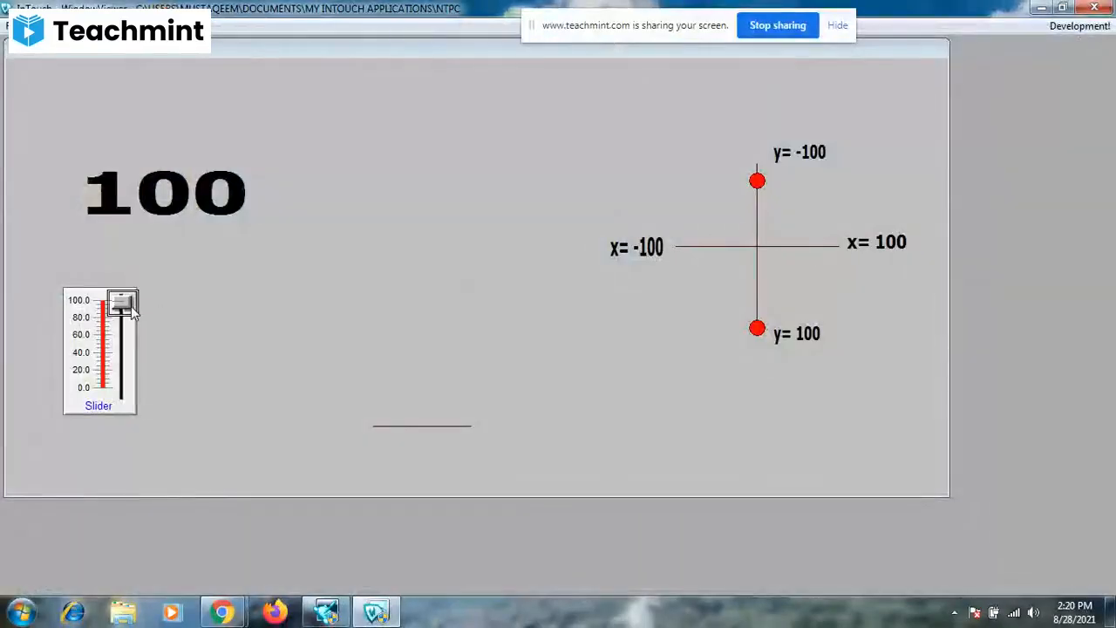
{"action": "left_click_drag", "start_coordinate": [131, 312], "coordinate": [130, 394]}
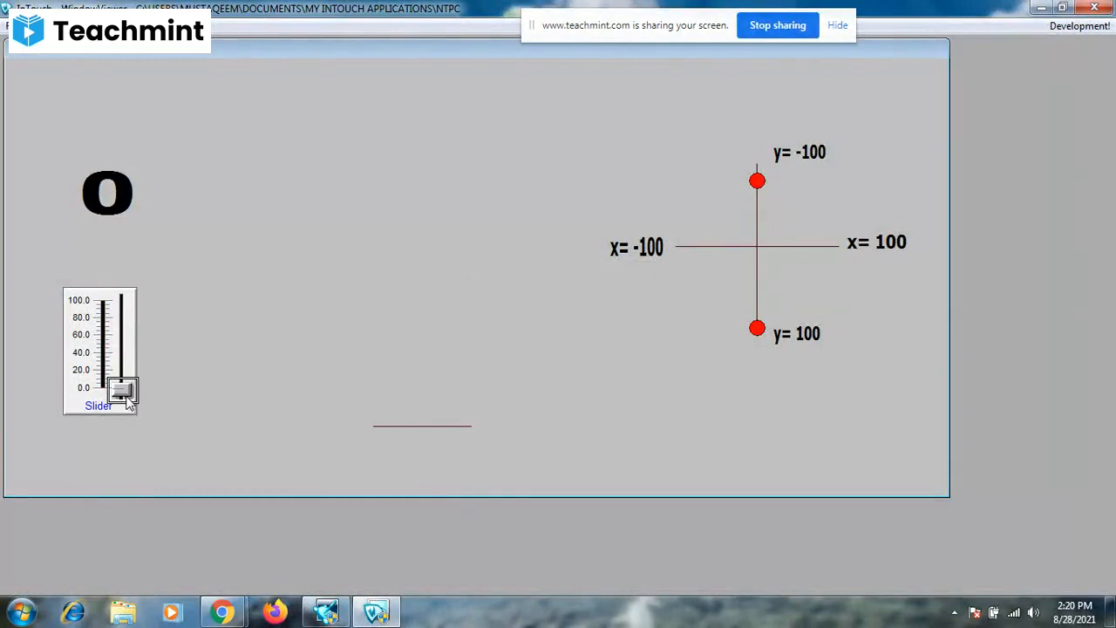
{"action": "left_click_drag", "start_coordinate": [128, 397], "coordinate": [164, 290]}
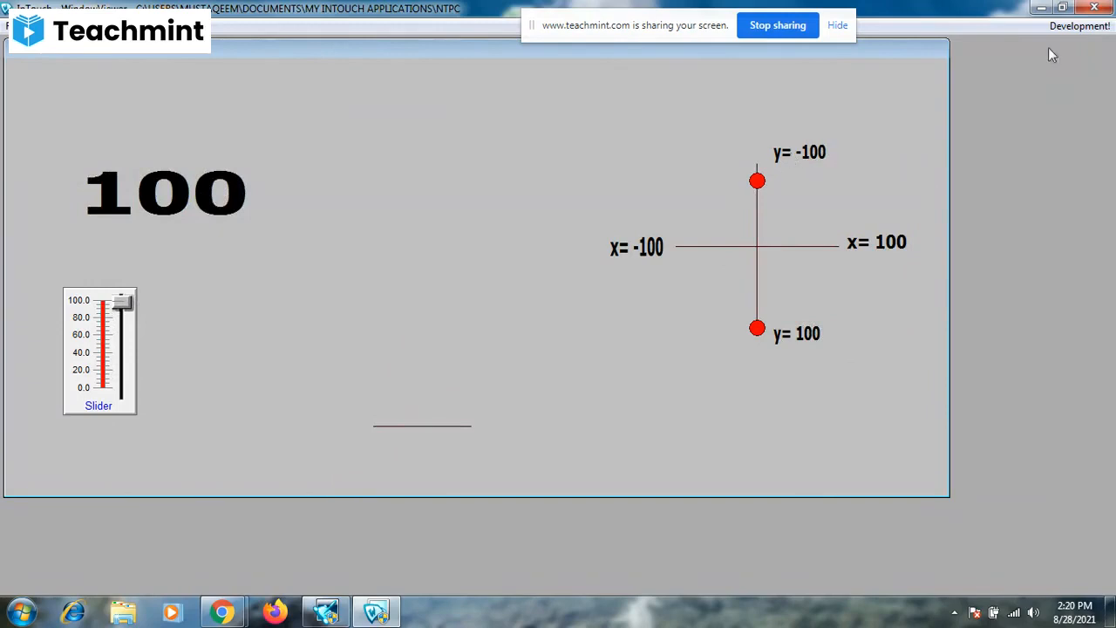
{"action": "left_click", "coordinate": [1078, 30]}
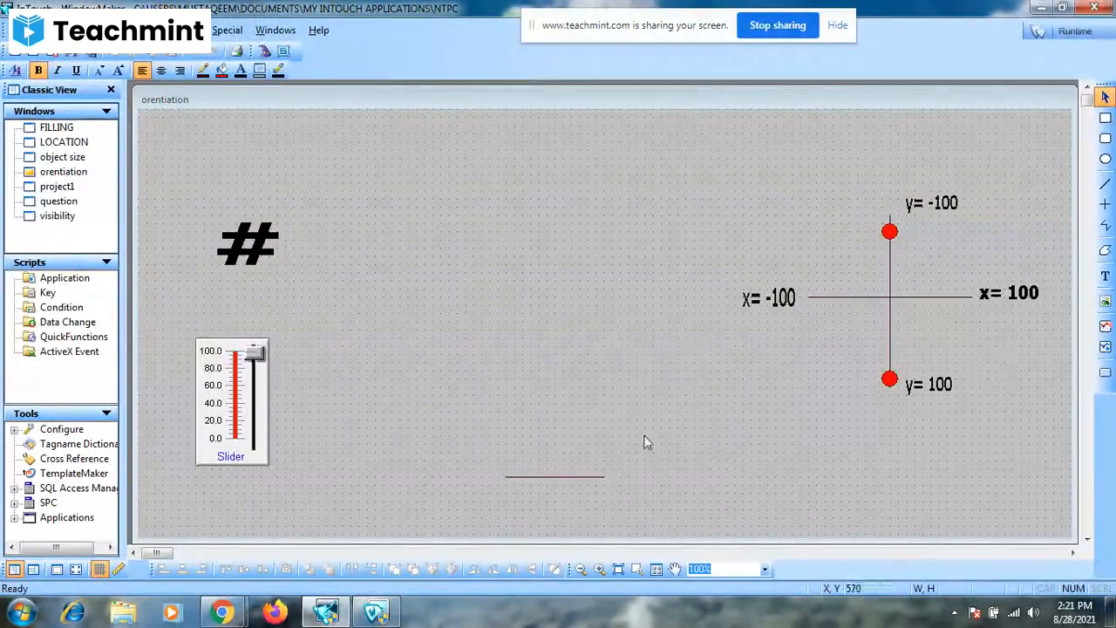
Try CW Rotation values of -360 and -100 in the horizontal line's orientation link.
{"action": "left_click", "coordinate": [578, 477]}
{"action": "double_click", "coordinate": [578, 477]}
{"action": "left_click", "coordinate": [516, 392]}
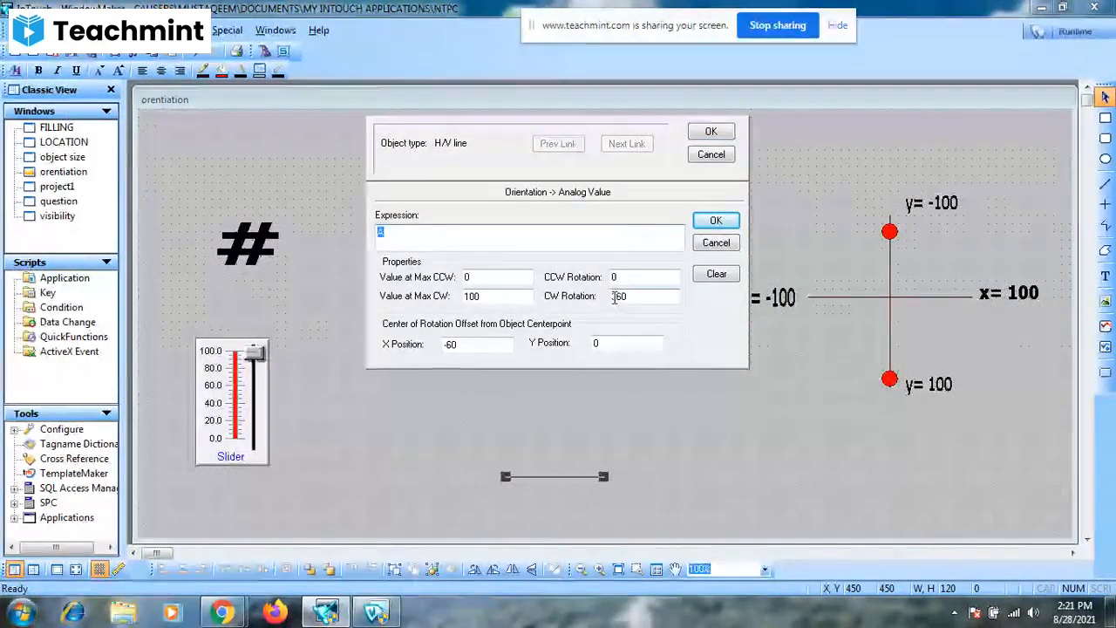
{"action": "type", "text": "A"}
{"action": "type", "text": "-"}
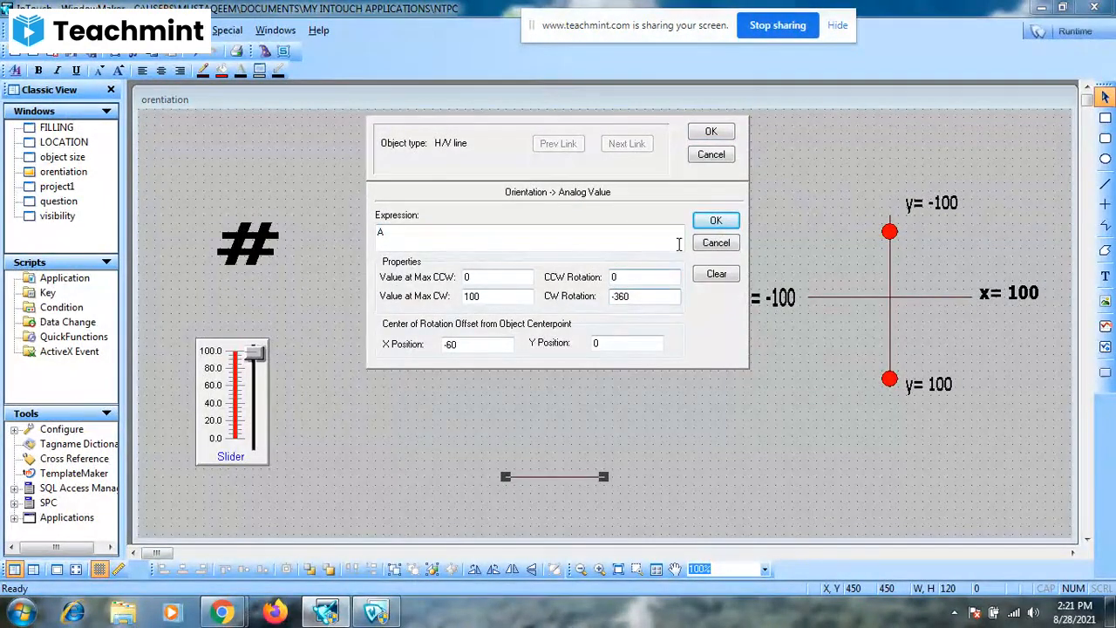
{"action": "left_click", "coordinate": [704, 229]}
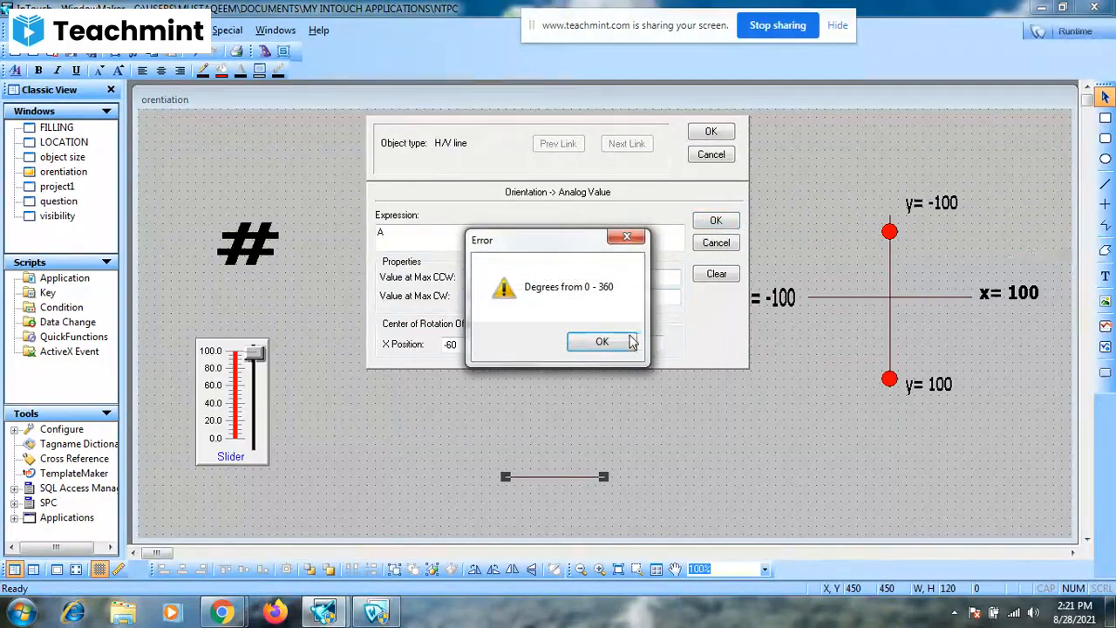
{"action": "left_click", "coordinate": [601, 342]}
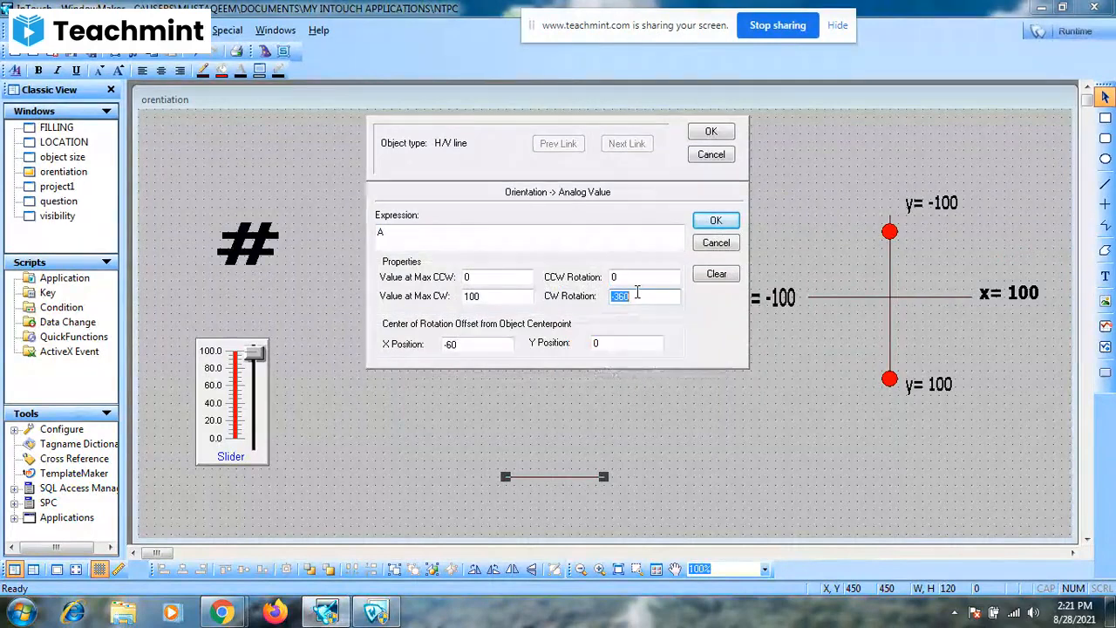
{"action": "key", "text": "BackSpace"}
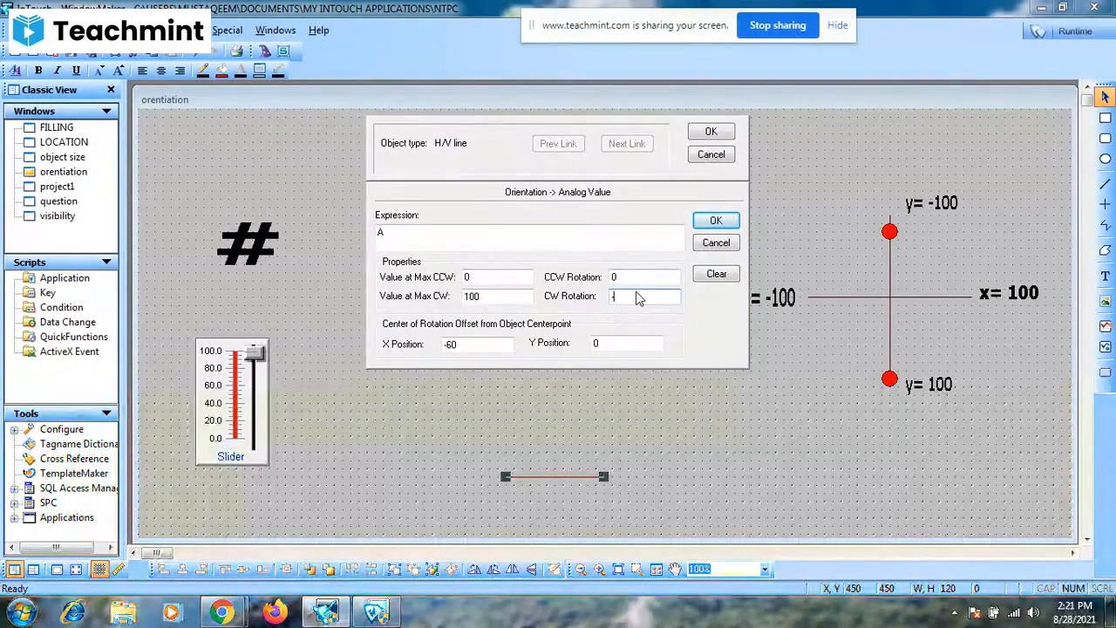
{"action": "type", "text": "-100"}
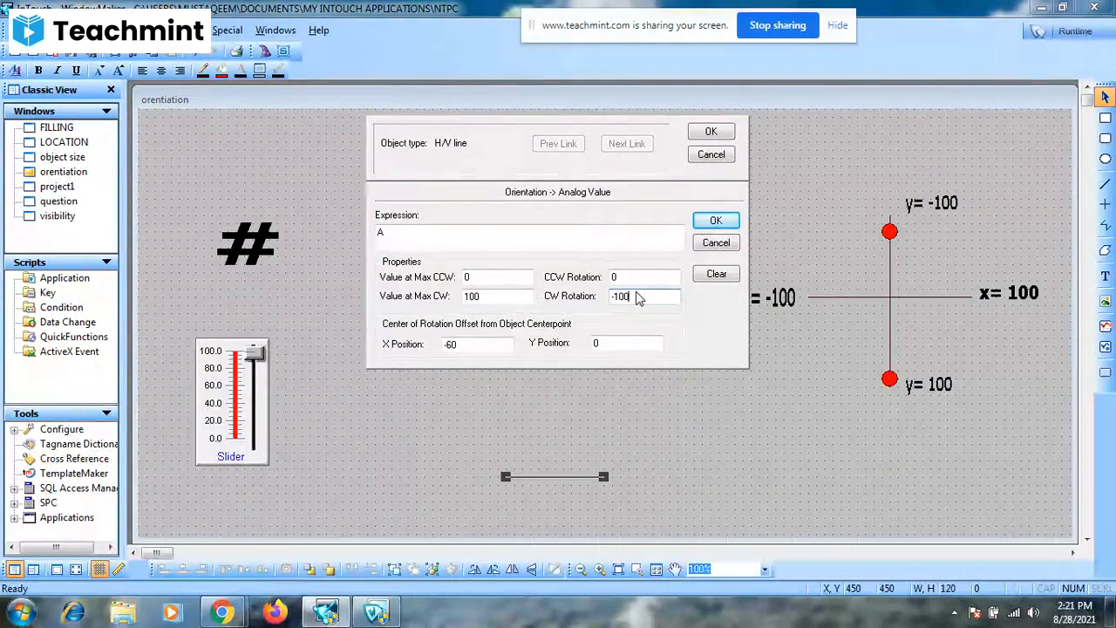
{"action": "key", "text": "BackSpace"}
{"action": "key", "text": "BackSpace"}
Set the CCW Rotation in the line's orientation link to 36.
{"action": "left_click", "coordinate": [652, 277]}
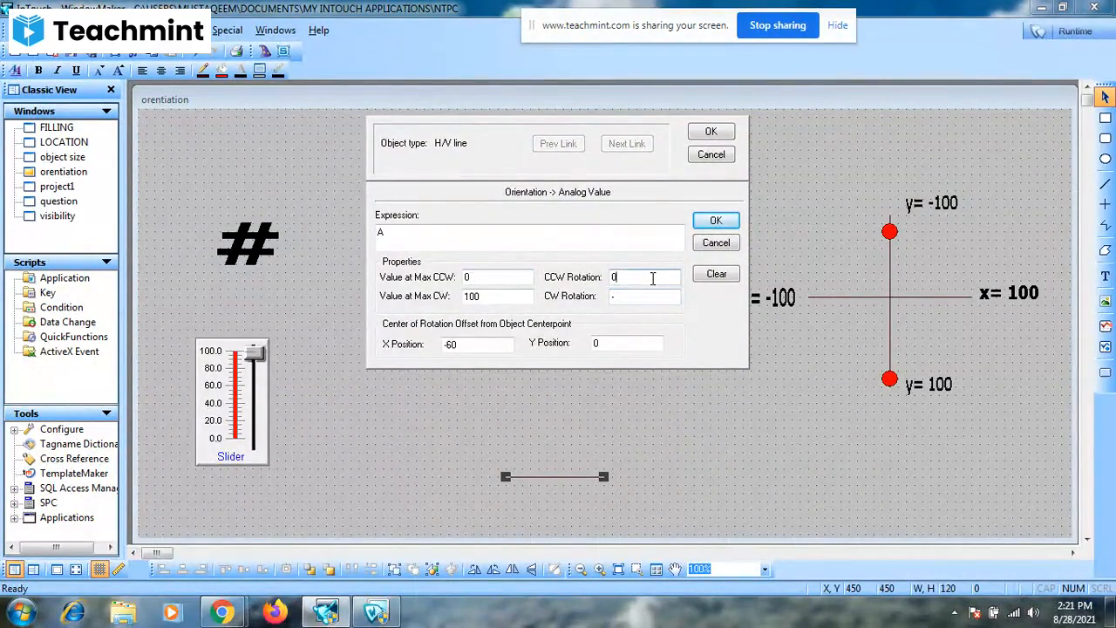
{"action": "key", "text": "BackSpace"}
{"action": "type", "text": "36"}
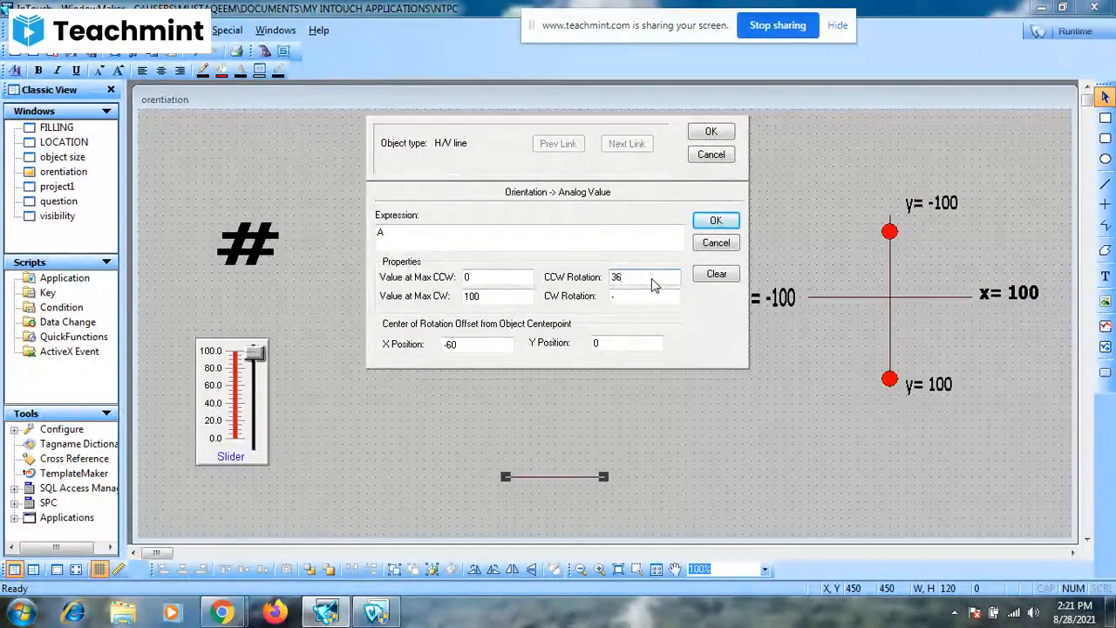
Set the Value at Max CCW to 100 and the Value at Max CW to 0.
{"action": "left_click", "coordinate": [500, 279]}
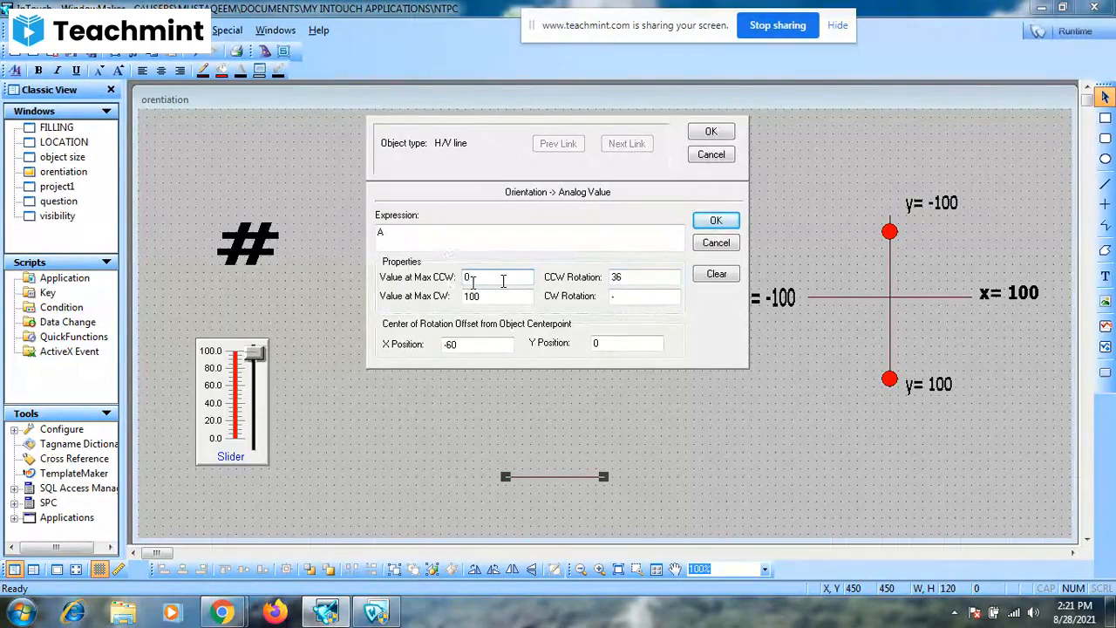
{"action": "key", "text": "BackSpace"}
{"action": "type", "text": "100"}
{"action": "left_click", "coordinate": [484, 298]}
{"action": "key", "text": "BackSpace"}
{"action": "key", "text": "BackSpace"}
{"action": "key", "text": "BackSpace"}
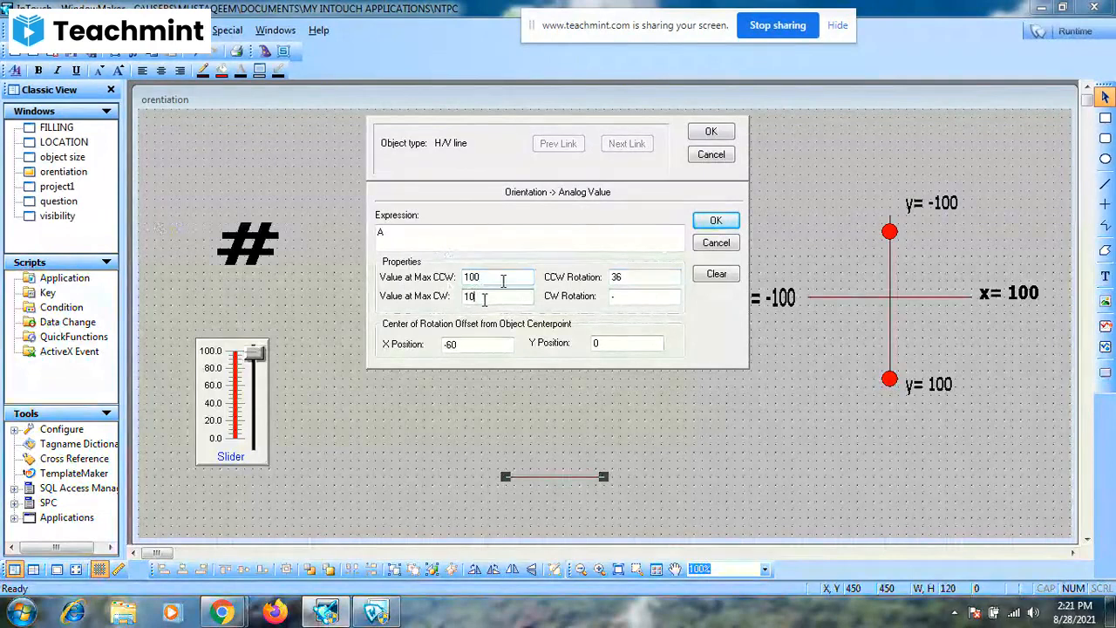
{"action": "type", "text": "0"}
Set the CW Rotation to 0 and the CCW Rotation to 360, and apply the line's orientation link.
{"action": "left_click", "coordinate": [624, 295]}
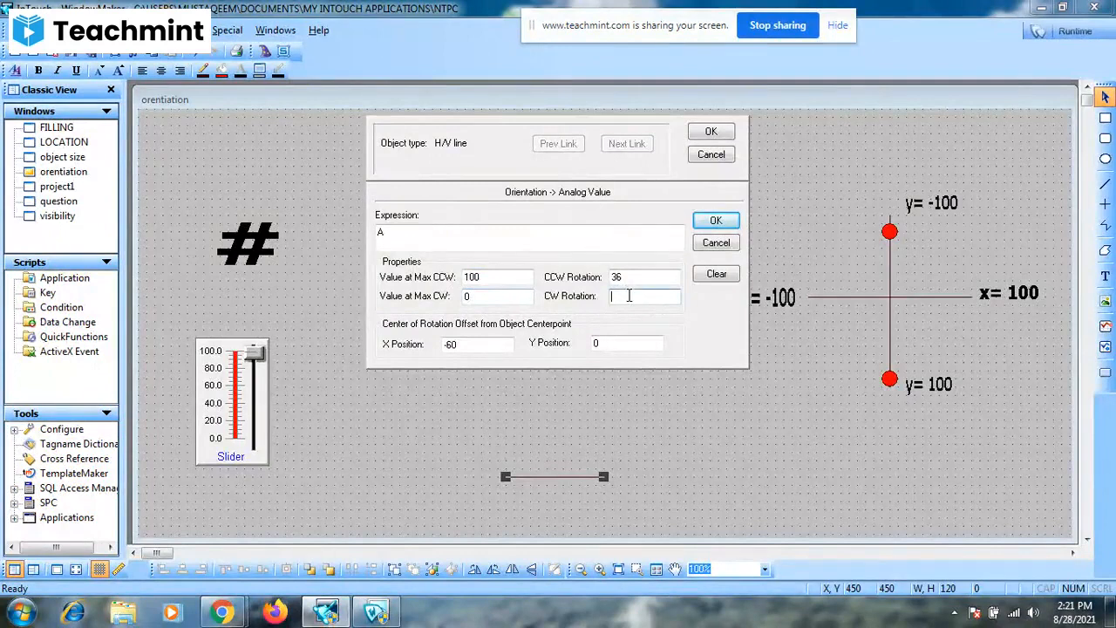
{"action": "type", "text": "0"}
{"action": "left_click", "coordinate": [638, 283]}
{"action": "type", "text": "0"}
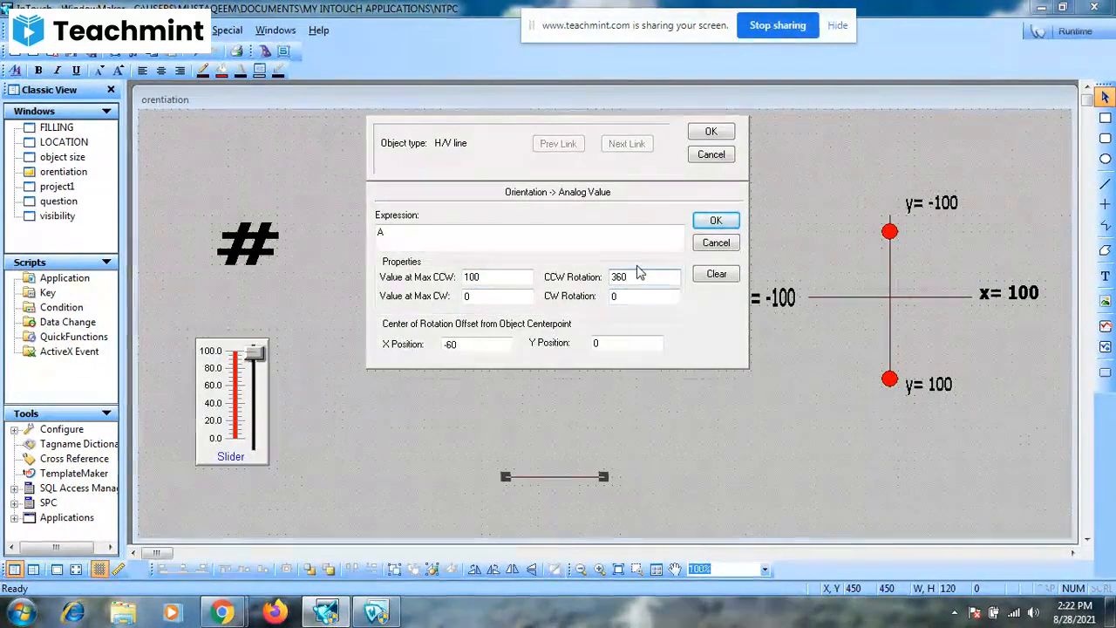
{"action": "left_click", "coordinate": [706, 134]}
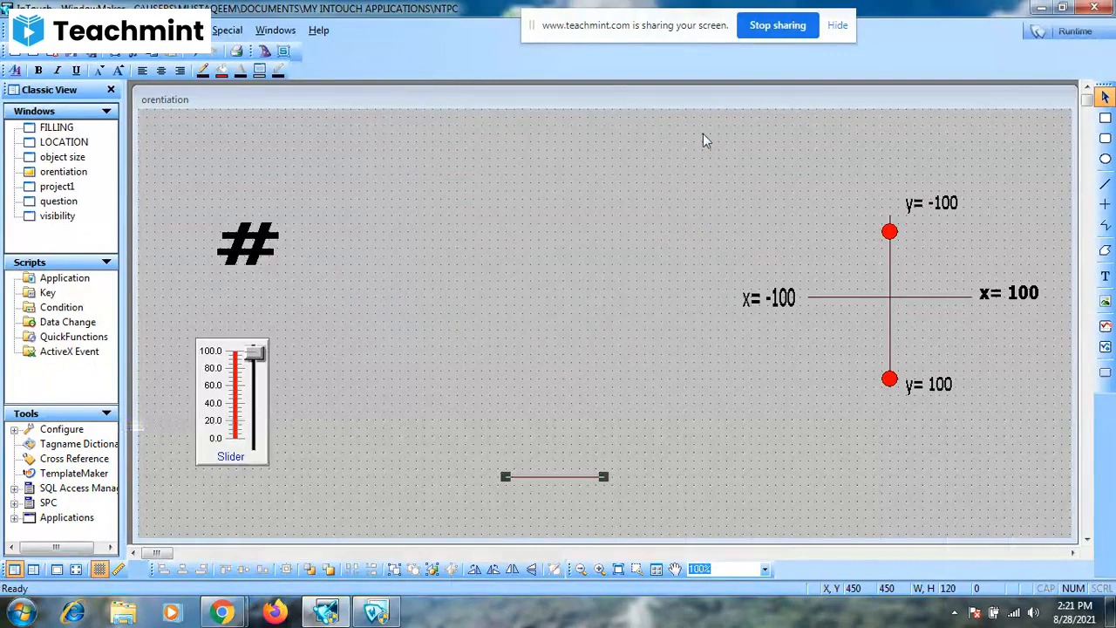
Run the window and test the line's rotation by moving the slider to 0, up to 100 and back to 0, and return to development.
{"action": "left_click", "coordinate": [1068, 27]}
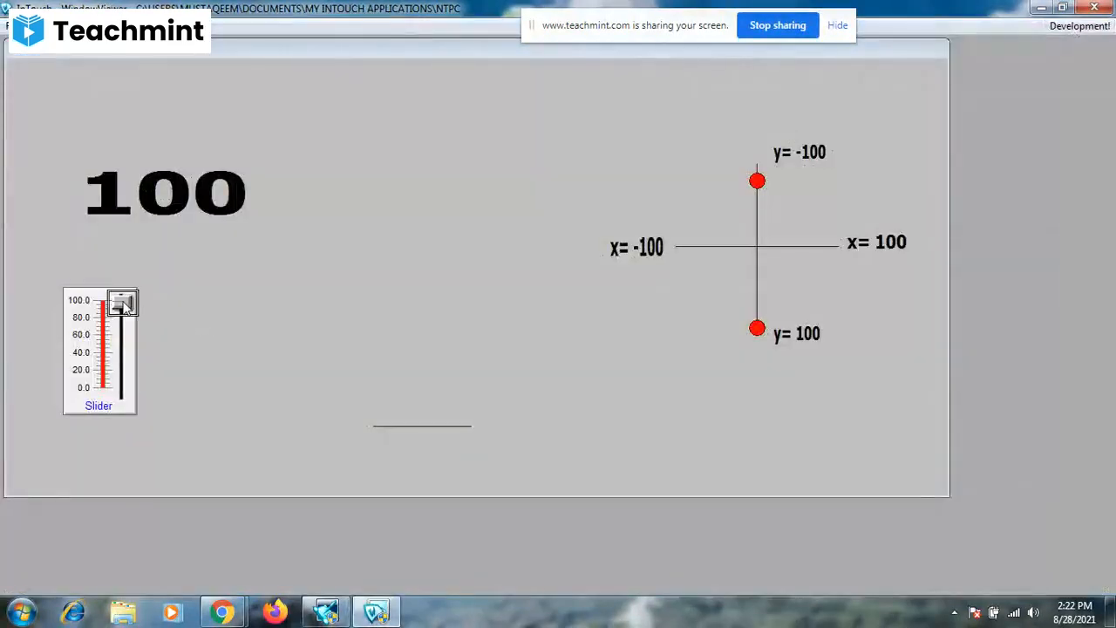
{"action": "left_click_drag", "start_coordinate": [123, 294], "coordinate": [145, 446]}
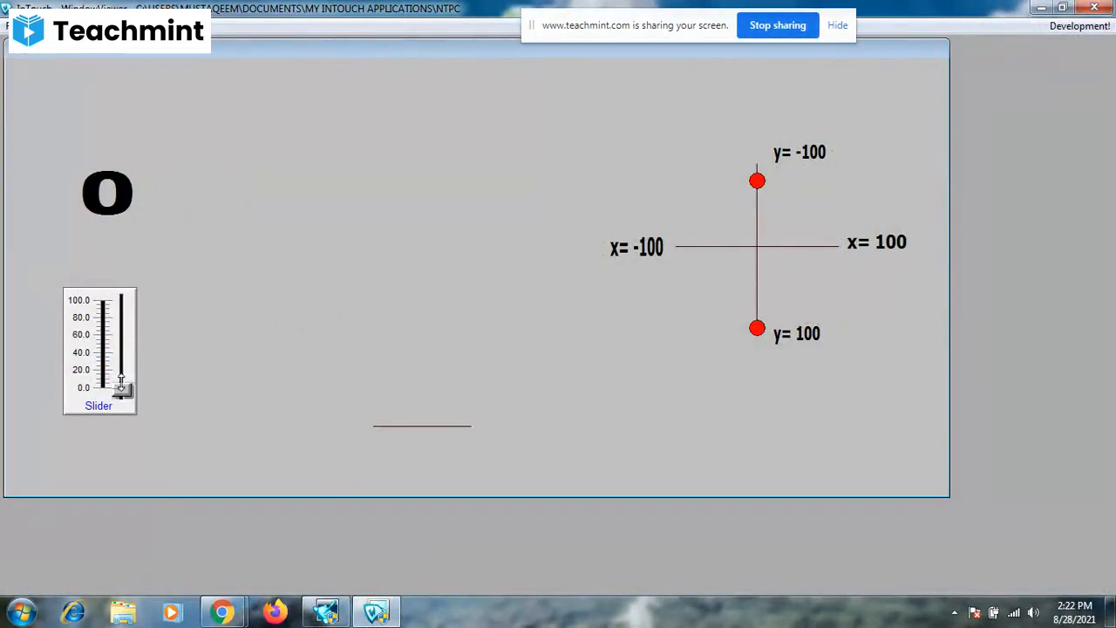
{"action": "left_click_drag", "start_coordinate": [121, 377], "coordinate": [123, 338]}
{"action": "left_click_drag", "start_coordinate": [124, 319], "coordinate": [120, 286]}
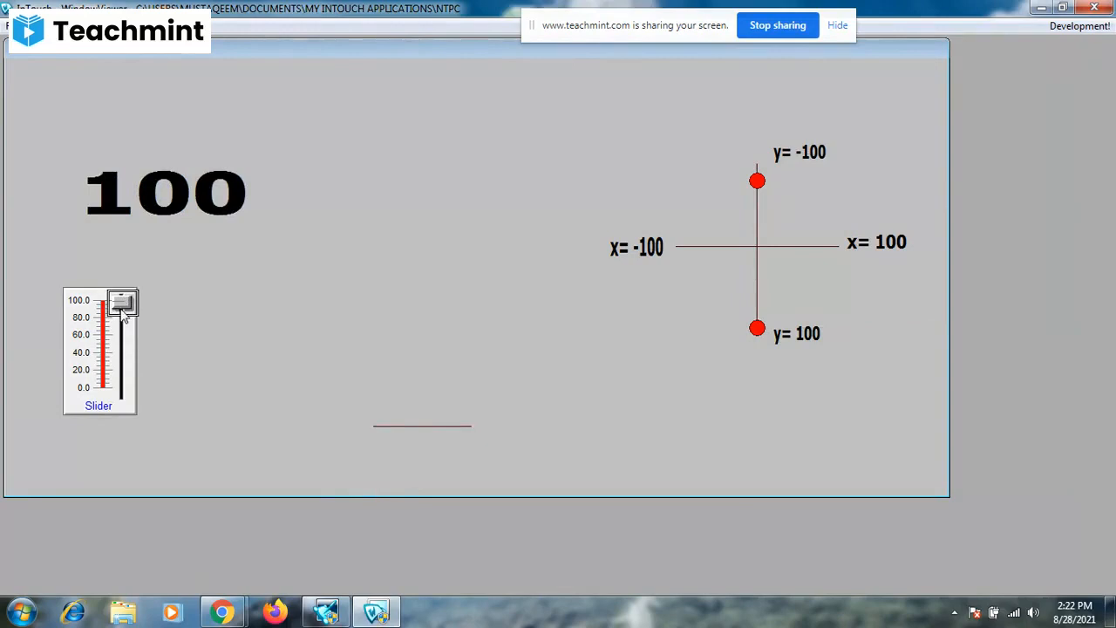
{"action": "left_click_drag", "start_coordinate": [124, 312], "coordinate": [123, 389]}
{"action": "left_click", "coordinate": [1070, 29]}
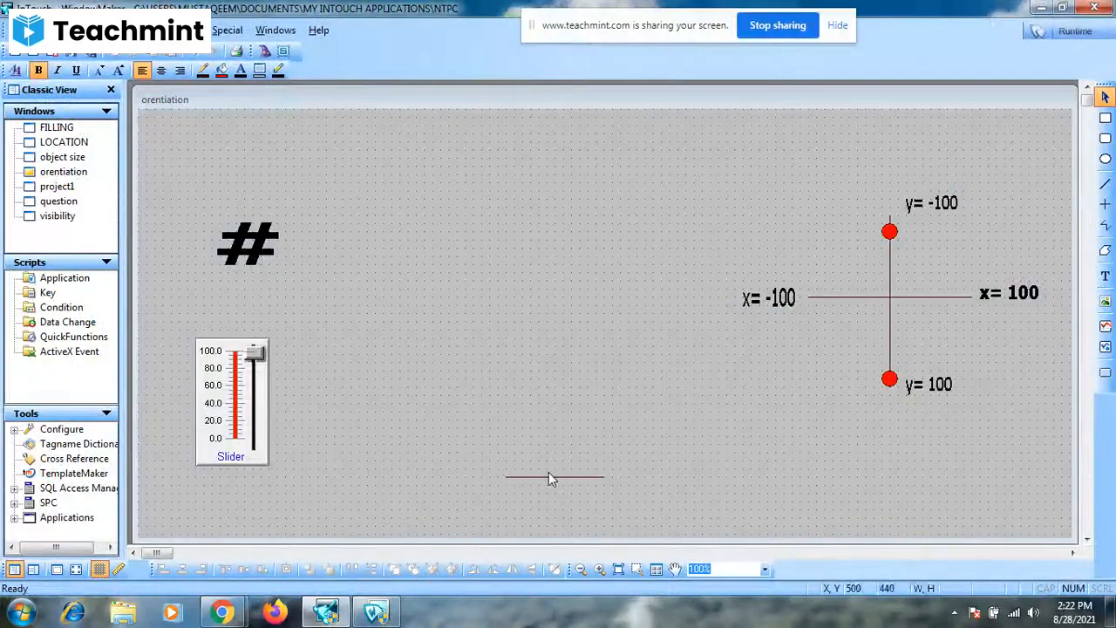
Try to apply a CW Rotation of 360 alongside the 360 CCW Rotation in the line's orientation link.
{"action": "double_click", "coordinate": [549, 476]}
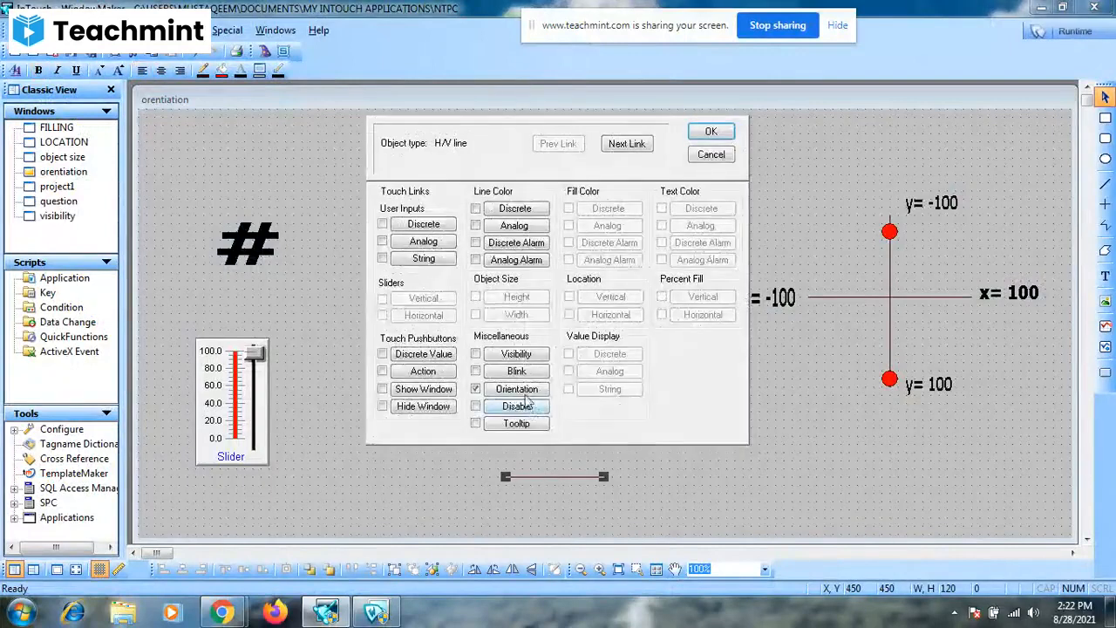
{"action": "left_click", "coordinate": [524, 399]}
{"action": "left_click", "coordinate": [623, 296]}
{"action": "key", "text": "BackSpace"}
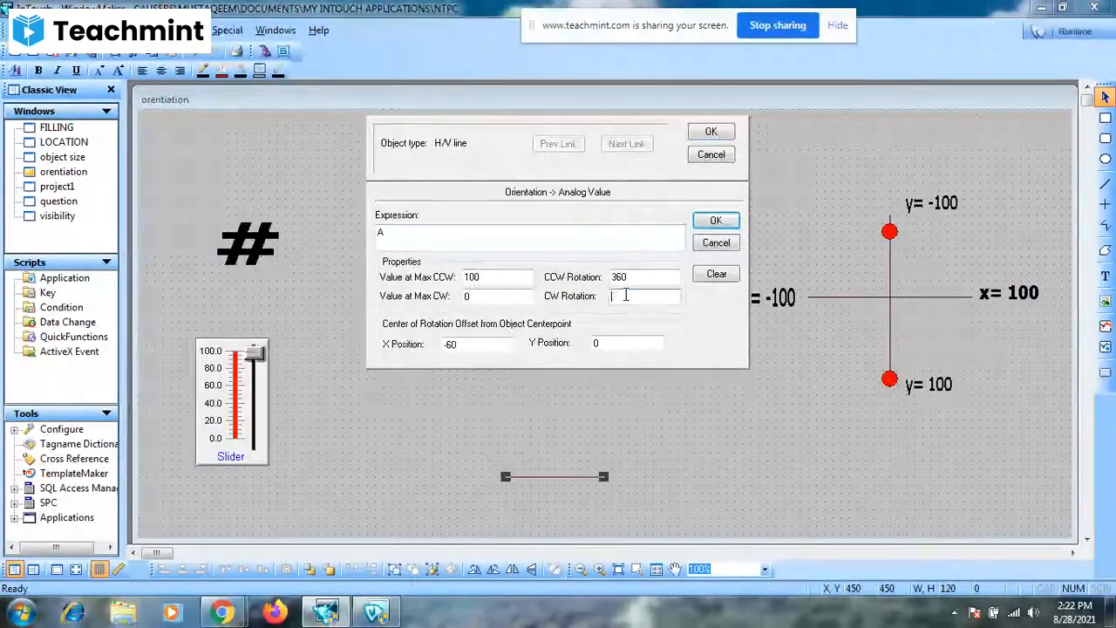
{"action": "type", "text": "360"}
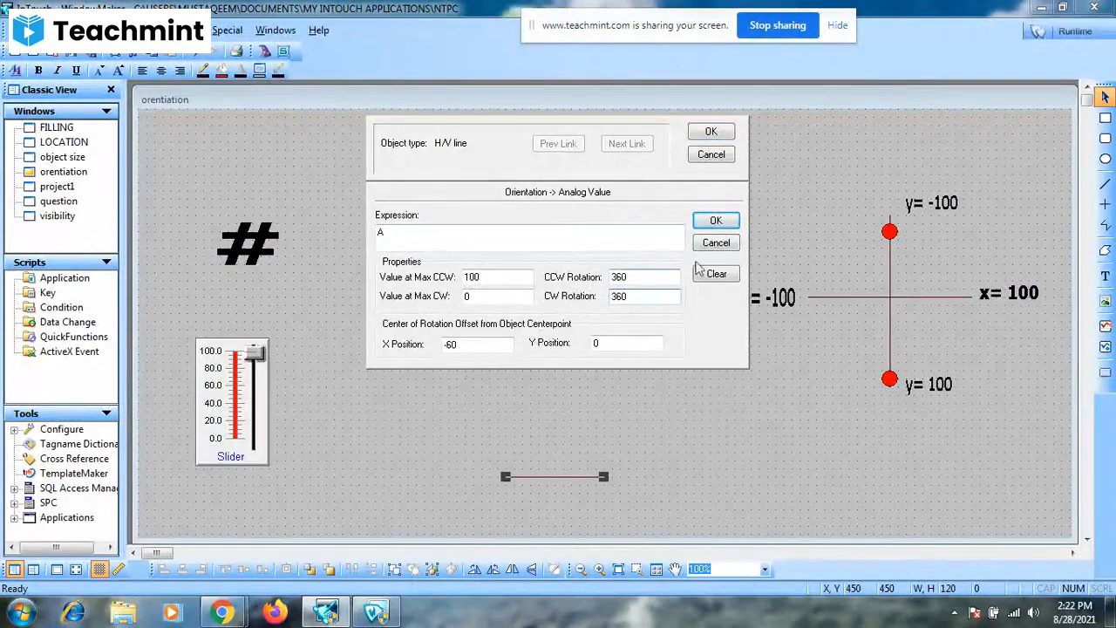
{"action": "left_click", "coordinate": [715, 224]}
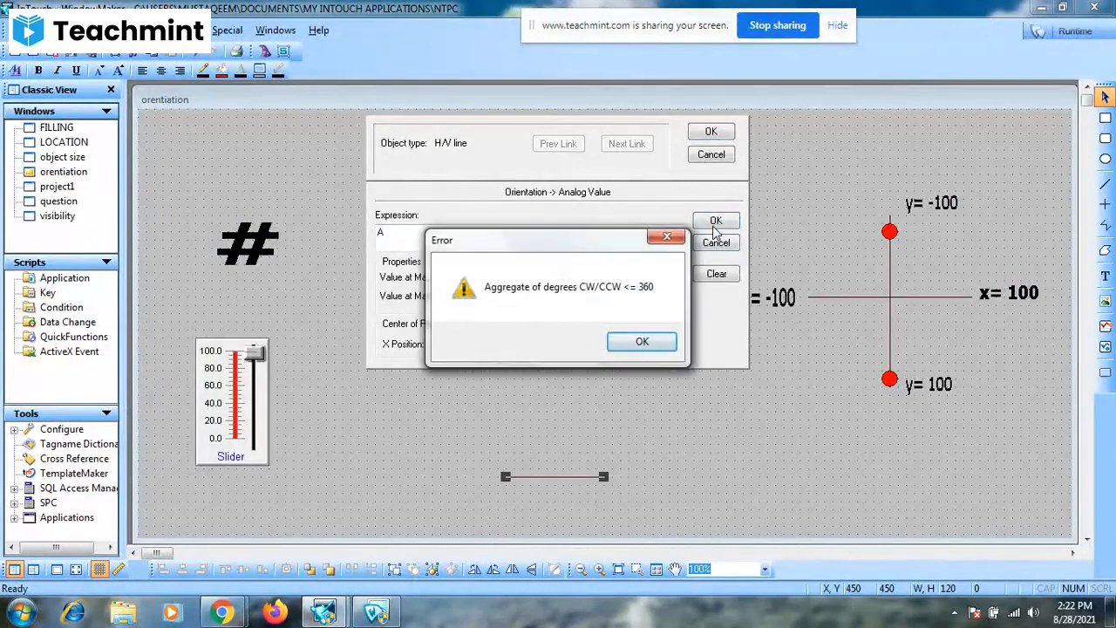
{"action": "left_click", "coordinate": [669, 342]}
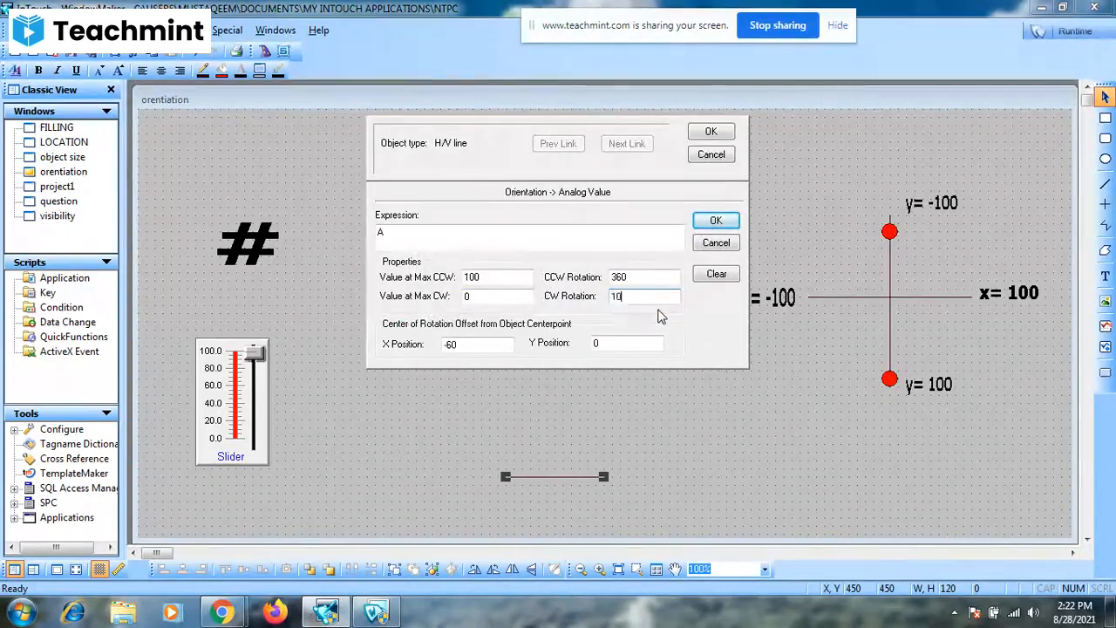
Try to apply a CW Rotation of 10 alongside the 360 CCW Rotation.
{"action": "type", "text": "10"}
{"action": "left_click", "coordinate": [716, 220]}
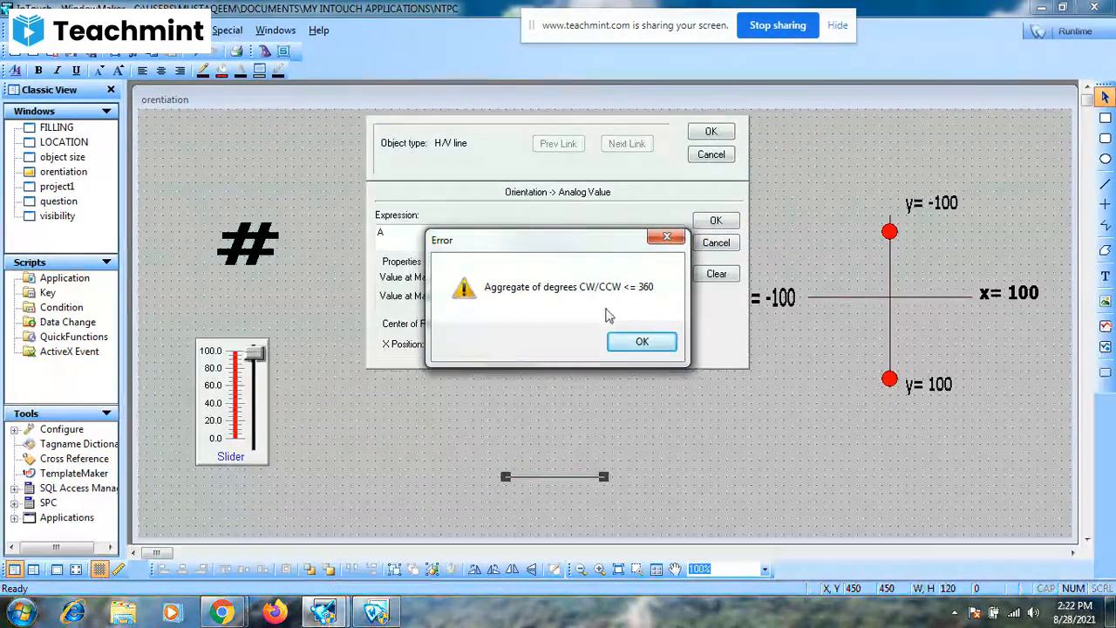
{"action": "left_click", "coordinate": [636, 341]}
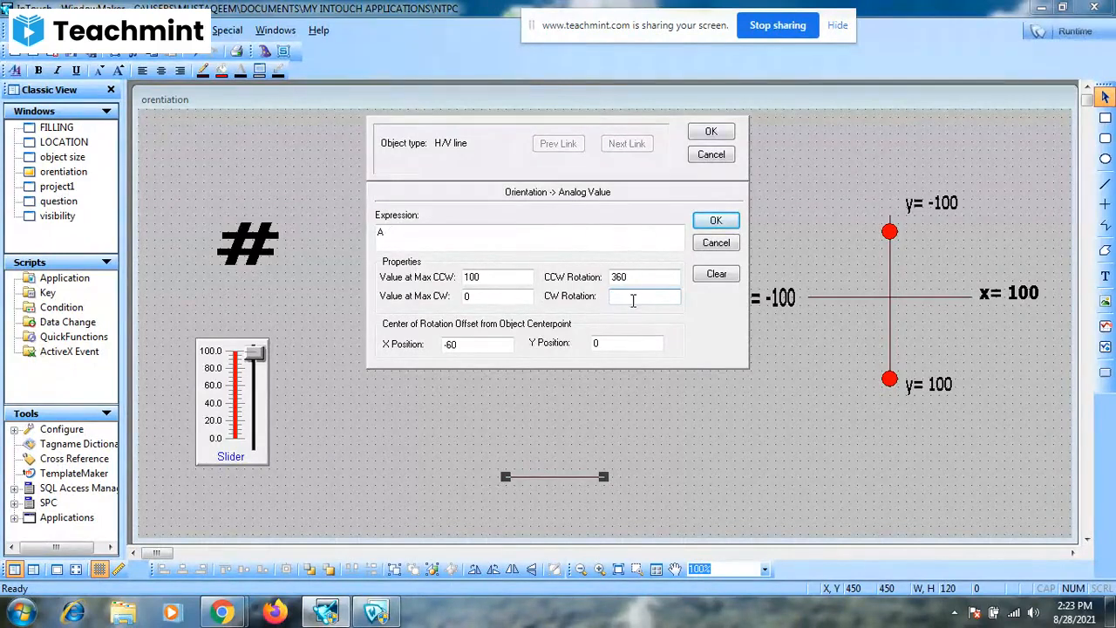
Set the CW Rotation back to 0 and apply the line's orientation link.
{"action": "left_click", "coordinate": [715, 220]}
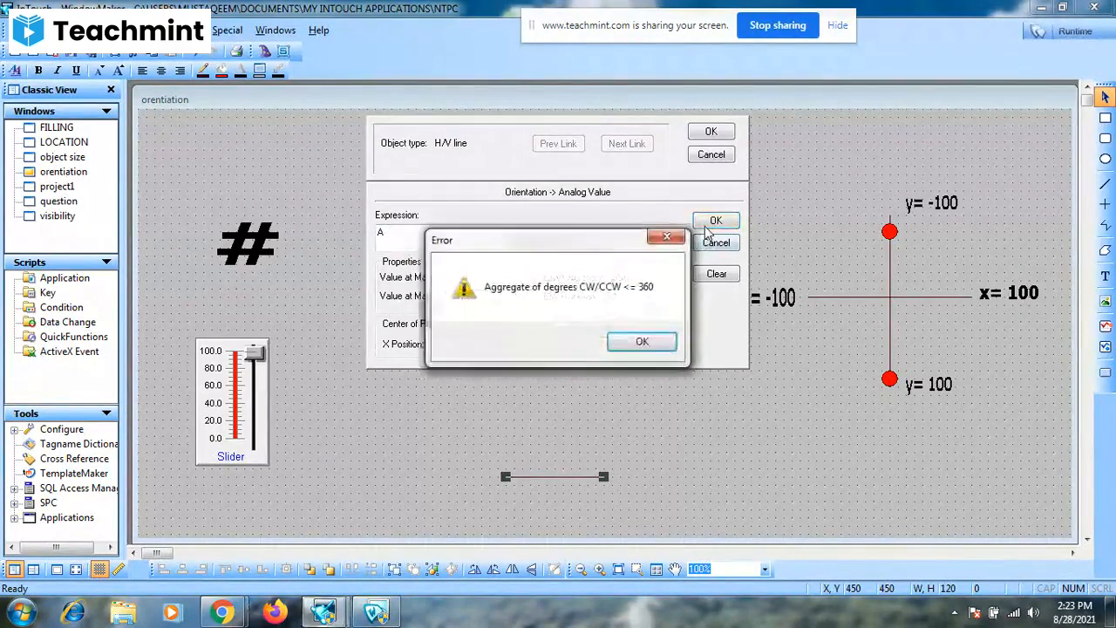
{"action": "left_click", "coordinate": [641, 341]}
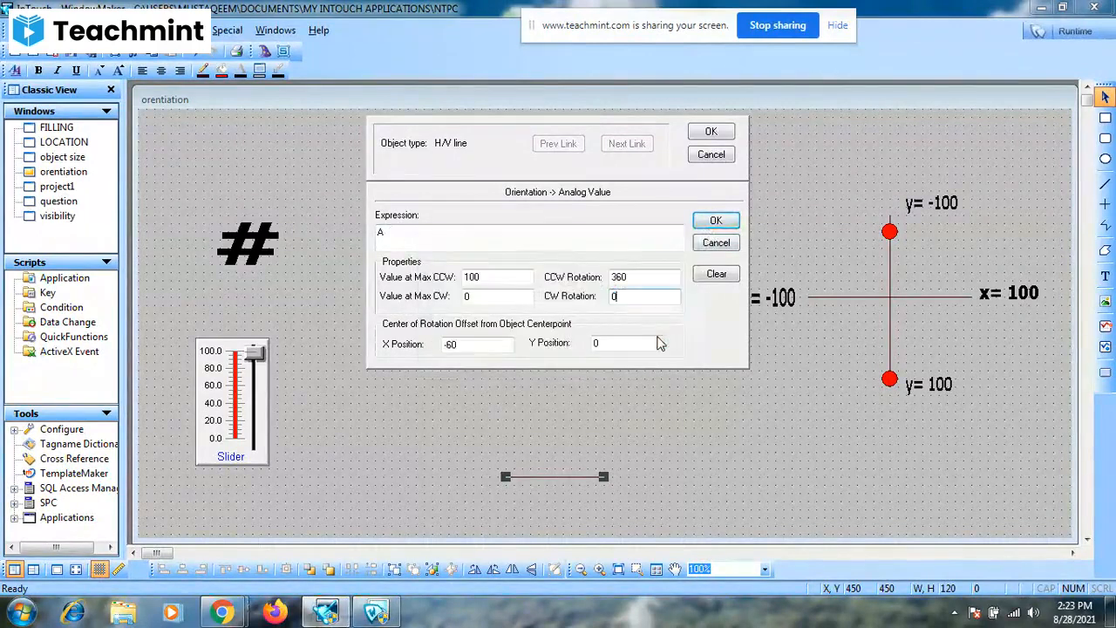
{"action": "left_click", "coordinate": [714, 221]}
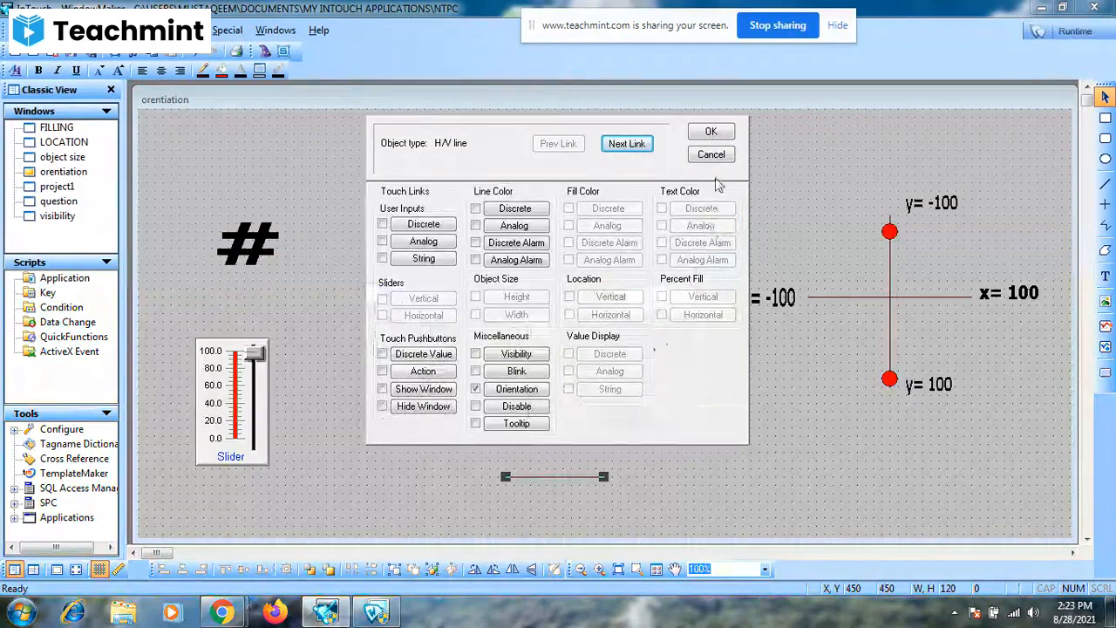
{"action": "left_click", "coordinate": [710, 131]}
Run the window to check the line with the slider at 0, and return to development.
{"action": "left_click", "coordinate": [1072, 35]}
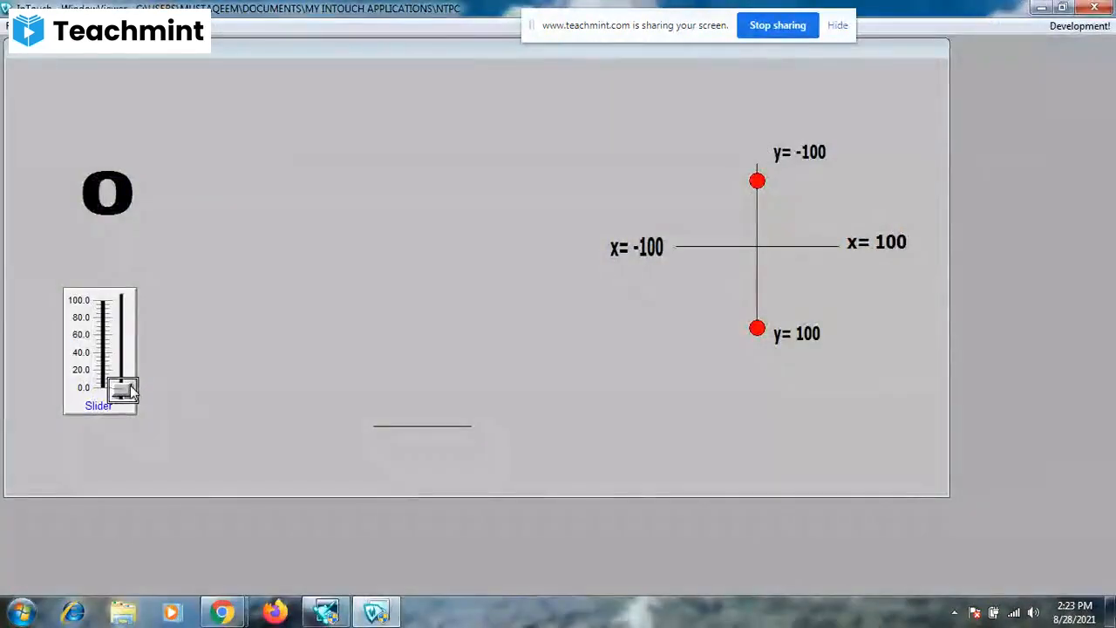
{"action": "mouse_move", "coordinate": [129, 393]}
{"action": "left_mouse_down"}
{"action": "mouse_move", "coordinate": [130, 361]}
{"action": "mouse_move", "coordinate": [145, 351]}
{"action": "mouse_move", "coordinate": [133, 262]}
{"action": "mouse_move", "coordinate": [132, 349]}
{"action": "mouse_move", "coordinate": [150, 397]}
{"action": "left_mouse_up"}
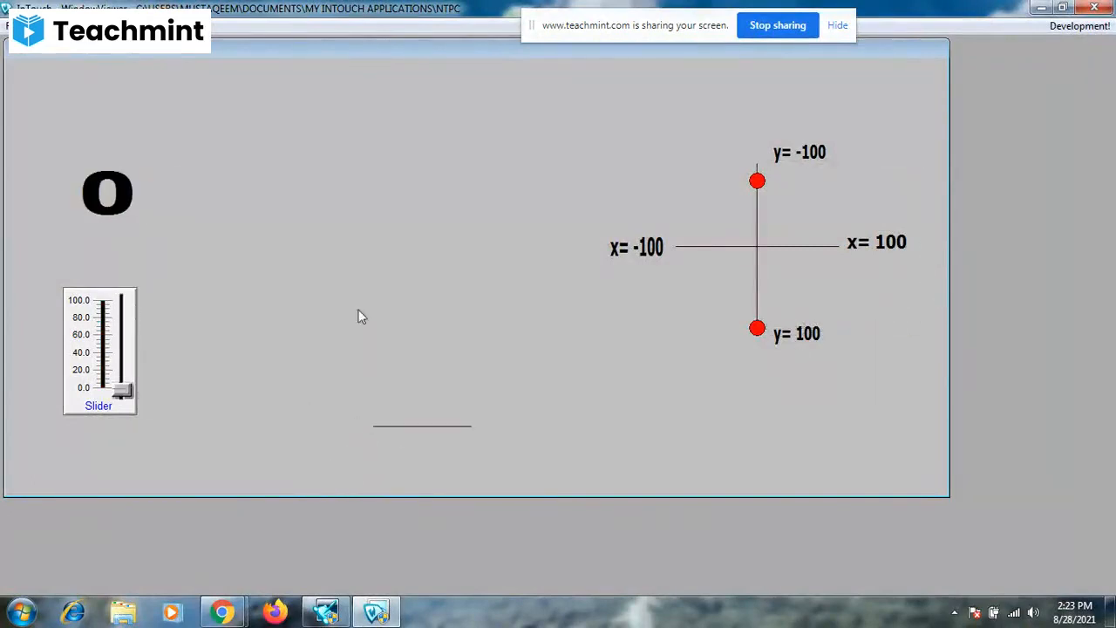
{"action": "left_click", "coordinate": [1080, 28]}
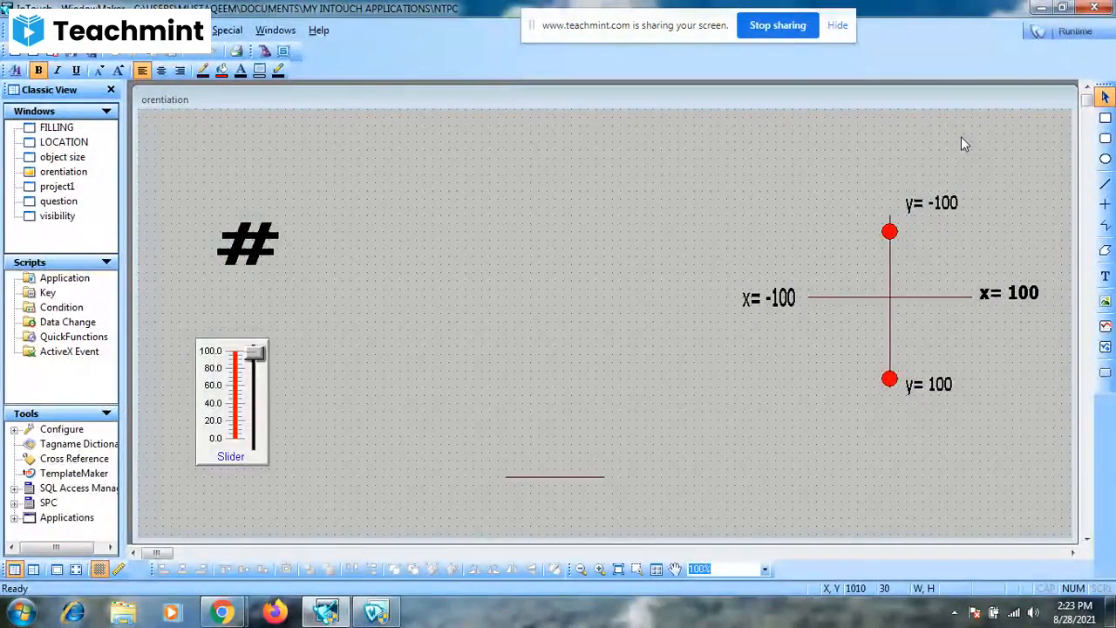
Set both the CW Rotation and the CCW Rotation of the line's orientation link to 60 and apply it.
{"action": "double_click", "coordinate": [552, 478]}
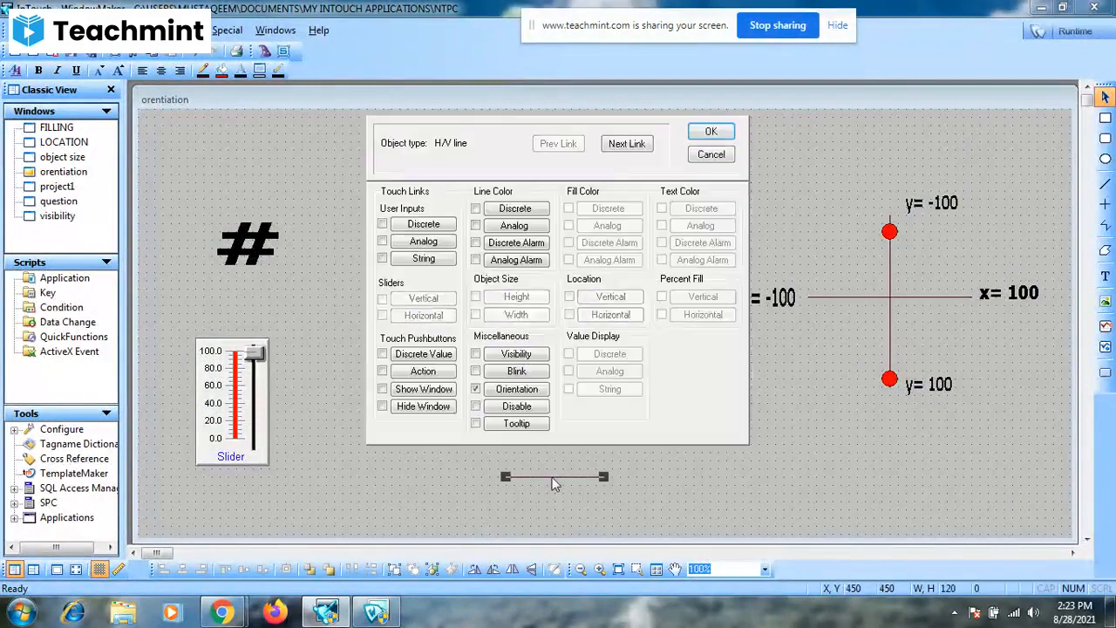
{"action": "left_click", "coordinate": [524, 391]}
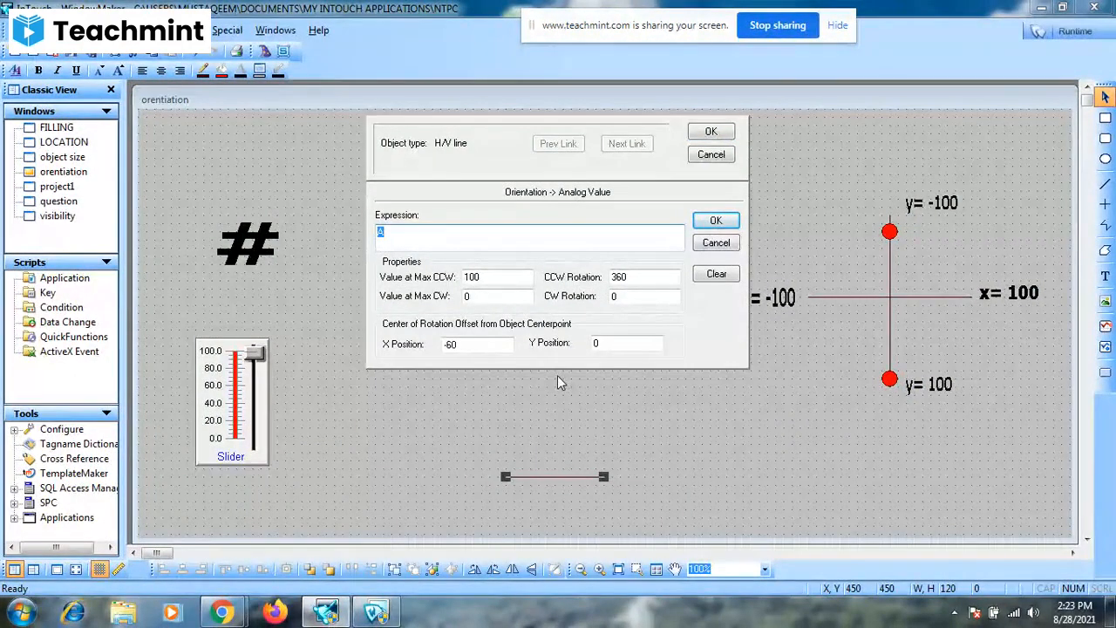
{"action": "left_click", "coordinate": [647, 295]}
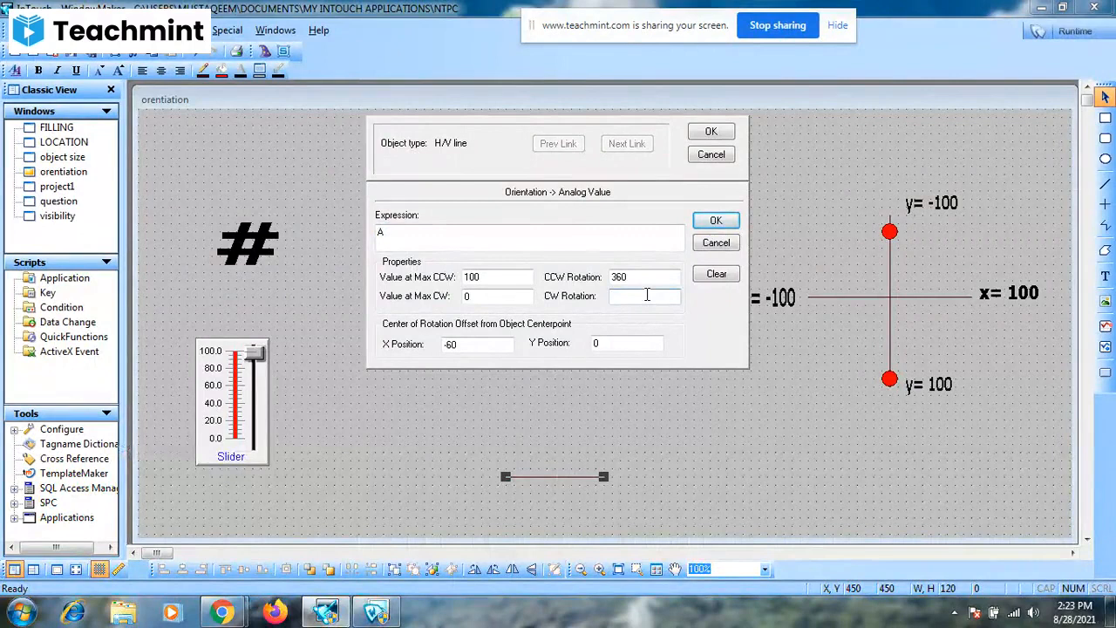
{"action": "type", "text": "60"}
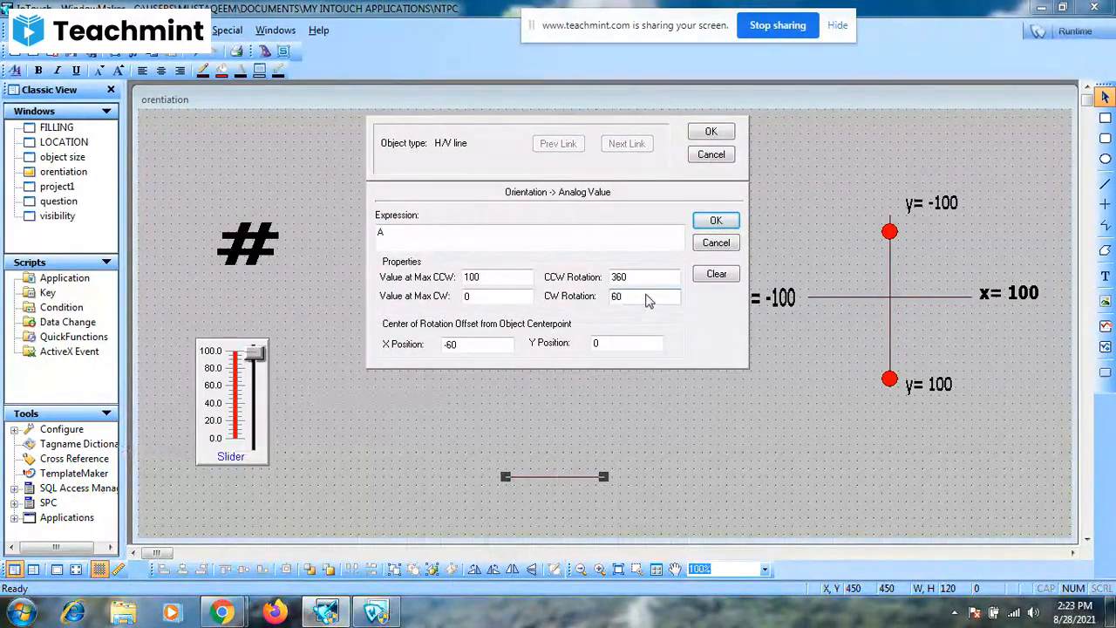
{"action": "left_click", "coordinate": [651, 277]}
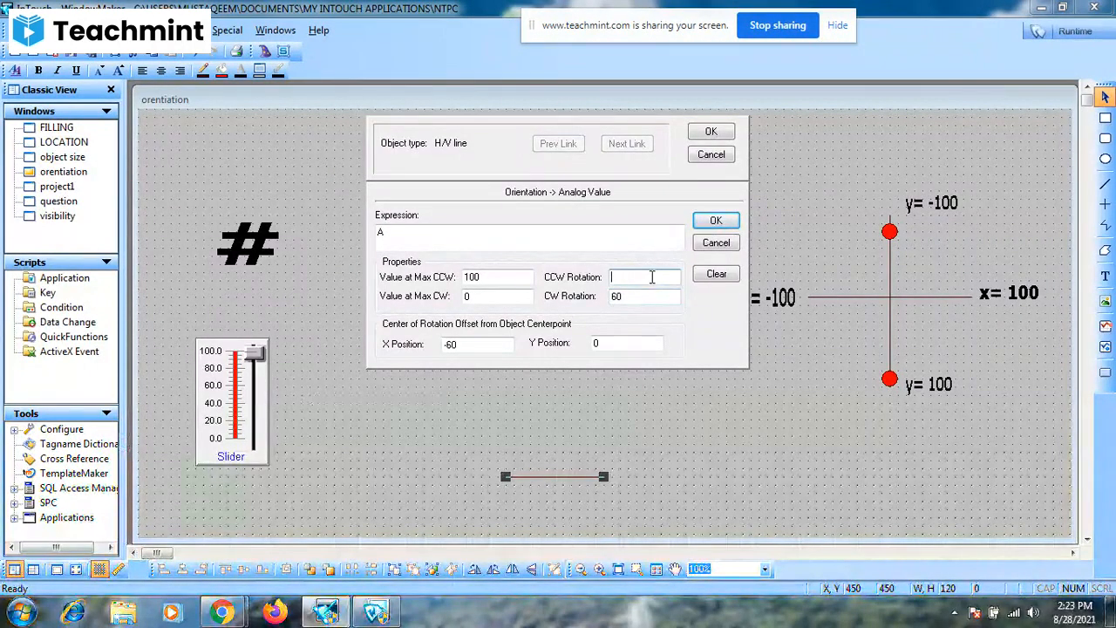
{"action": "type", "text": "60"}
{"action": "left_click", "coordinate": [710, 133]}
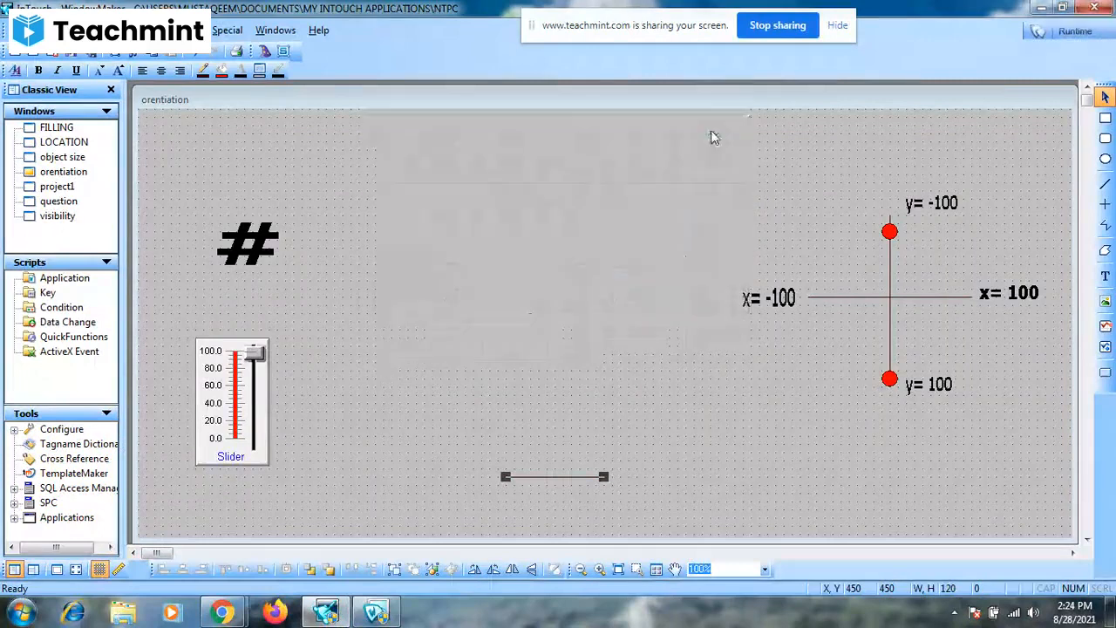
Run the window, test the line's rotation by moving the slider from 0 to 36, and return to development.
{"action": "left_click", "coordinate": [1059, 30]}
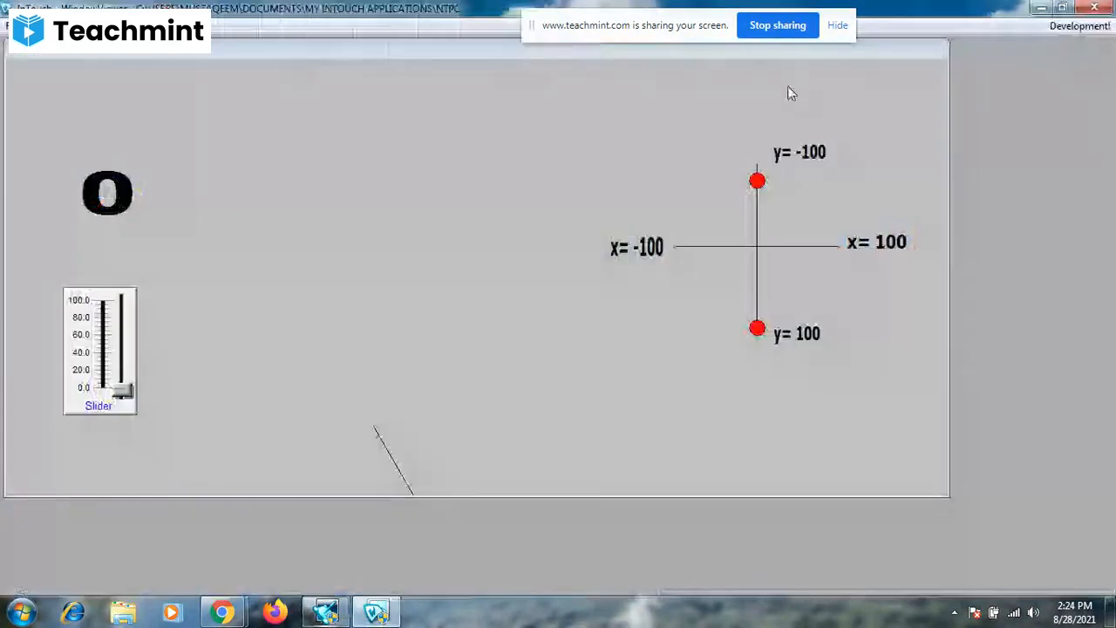
{"action": "left_click_drag", "start_coordinate": [120, 385], "coordinate": [121, 383]}
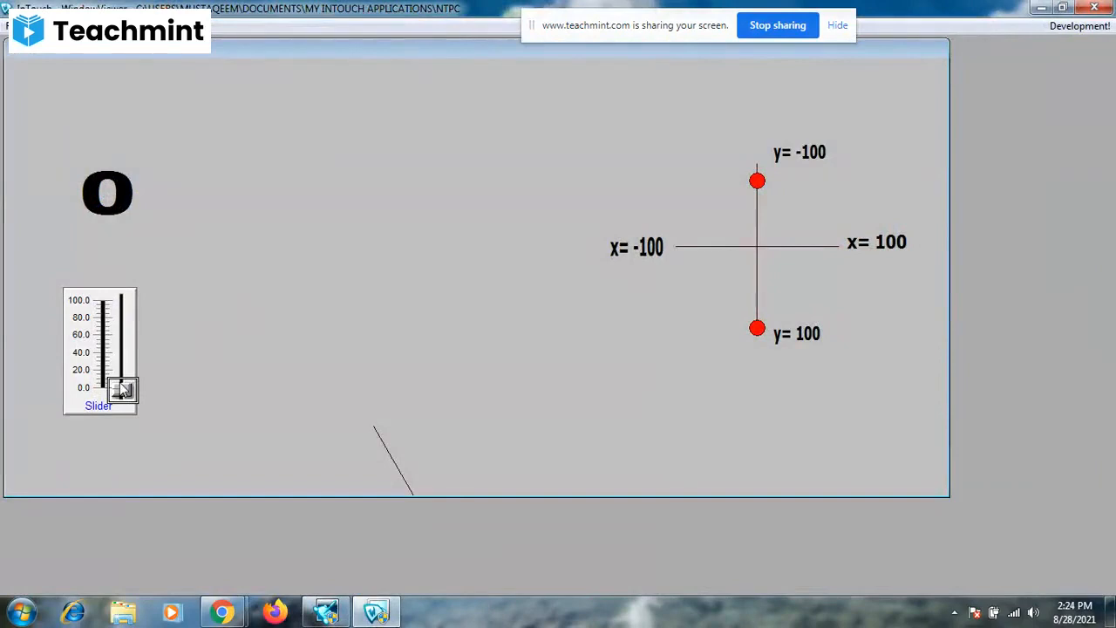
{"action": "left_click_drag", "start_coordinate": [122, 389], "coordinate": [121, 356]}
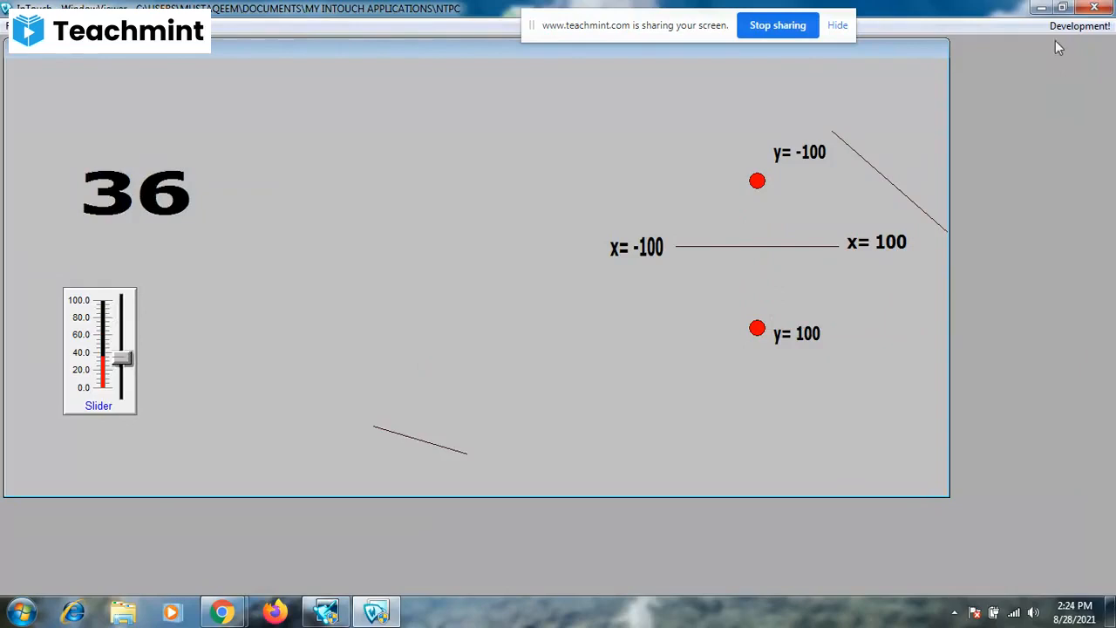
{"action": "left_click", "coordinate": [1073, 26]}
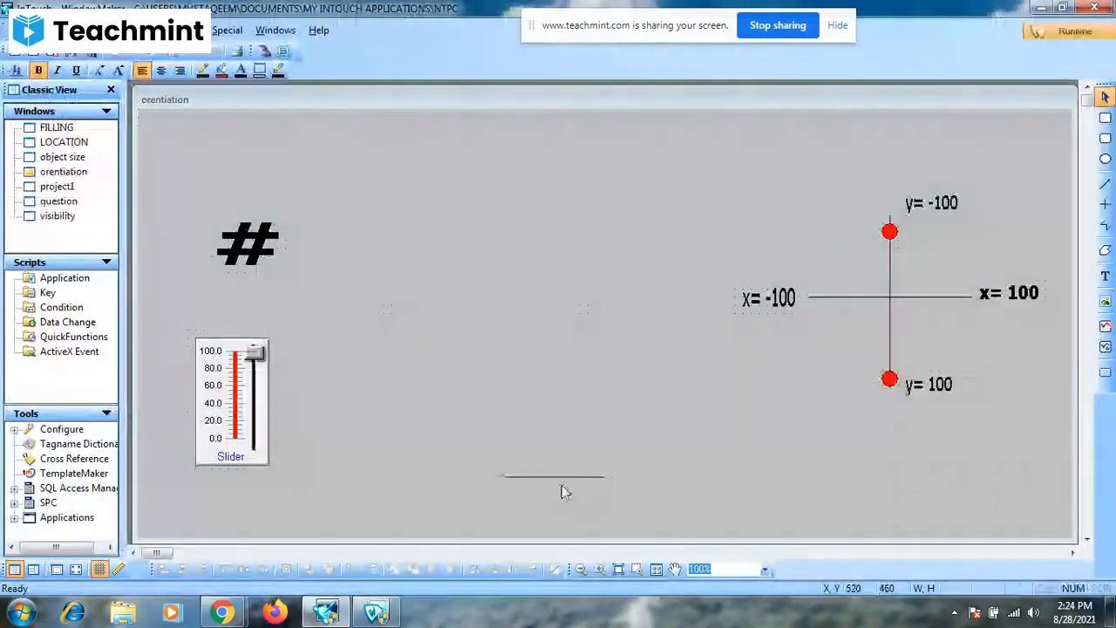
Rotate the horizontal line 90 degrees to vertical and move it to about X 410, Y 260.
{"action": "left_click", "coordinate": [558, 476]}
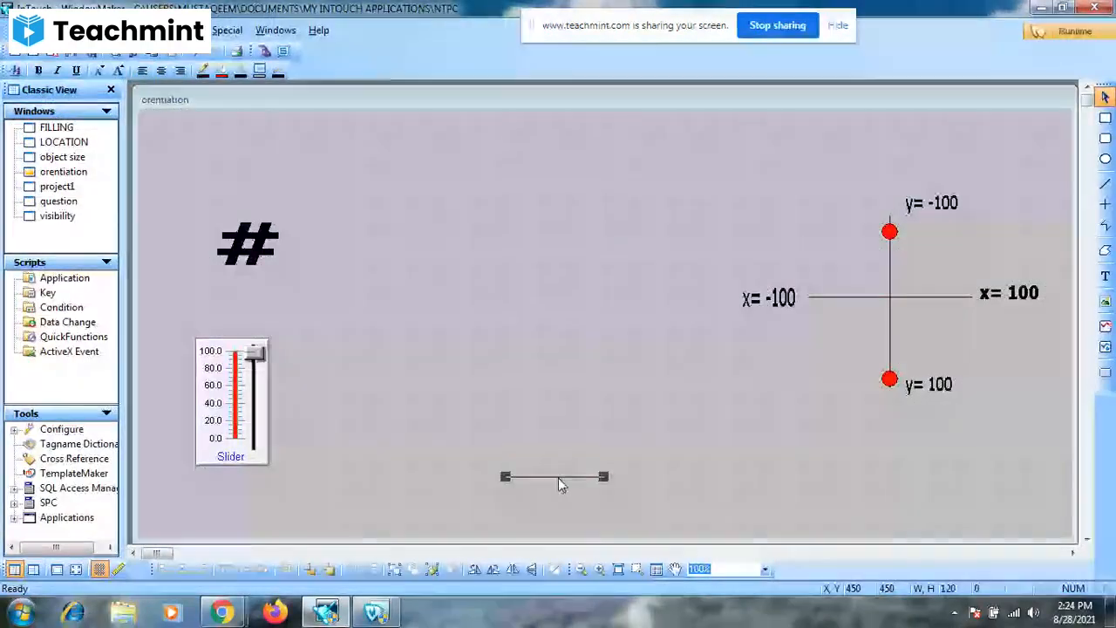
{"action": "left_click", "coordinate": [494, 569]}
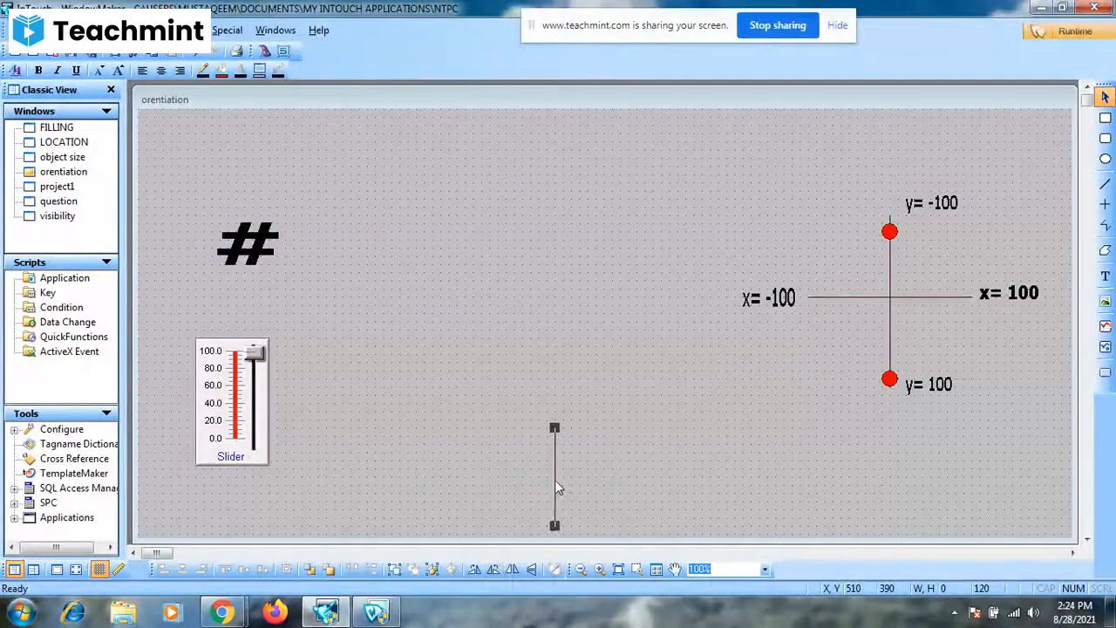
{"action": "left_click_drag", "start_coordinate": [558, 488], "coordinate": [476, 378]}
Set the line's orientation link to a Y Position offset of -60 with CCW and CW Rotation of 45, and apply it.
{"action": "double_click", "coordinate": [477, 378]}
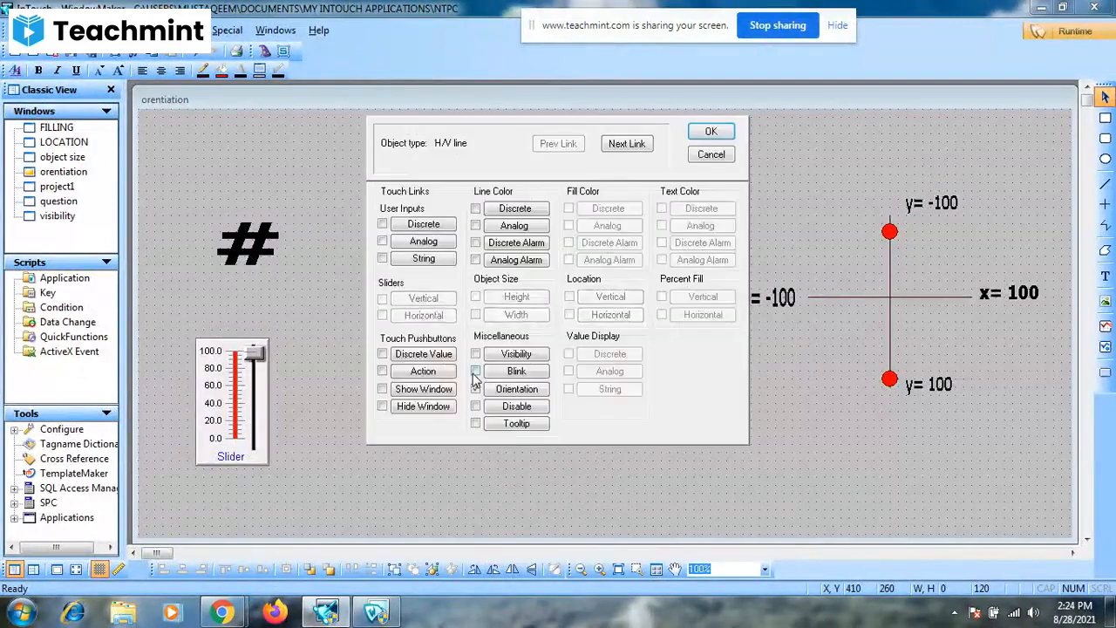
{"action": "left_click", "coordinate": [514, 390]}
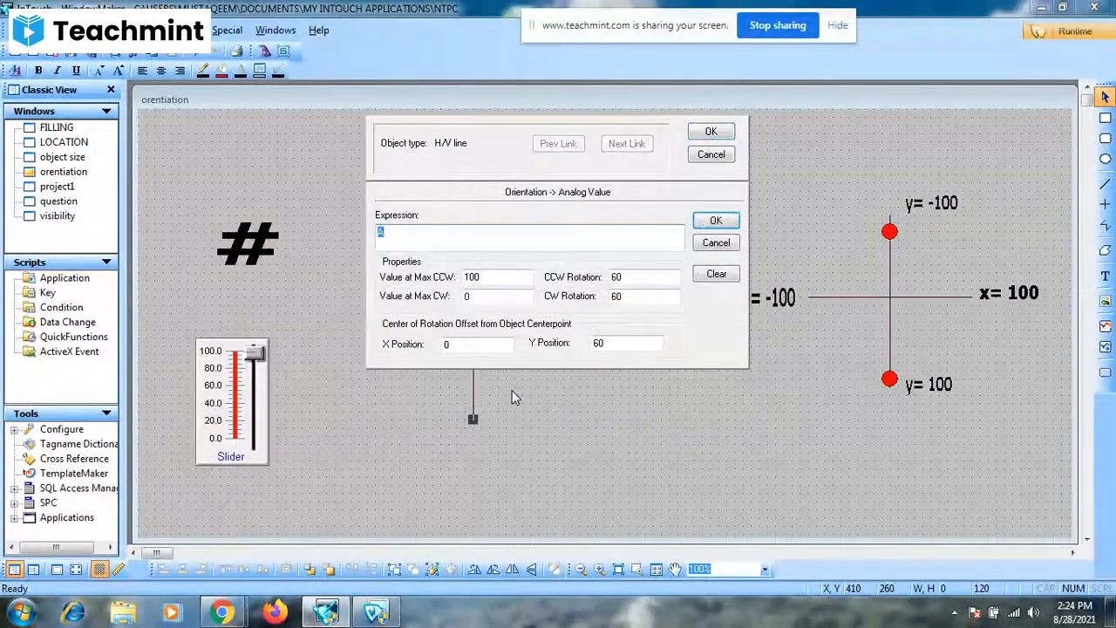
{"action": "left_click", "coordinate": [596, 343]}
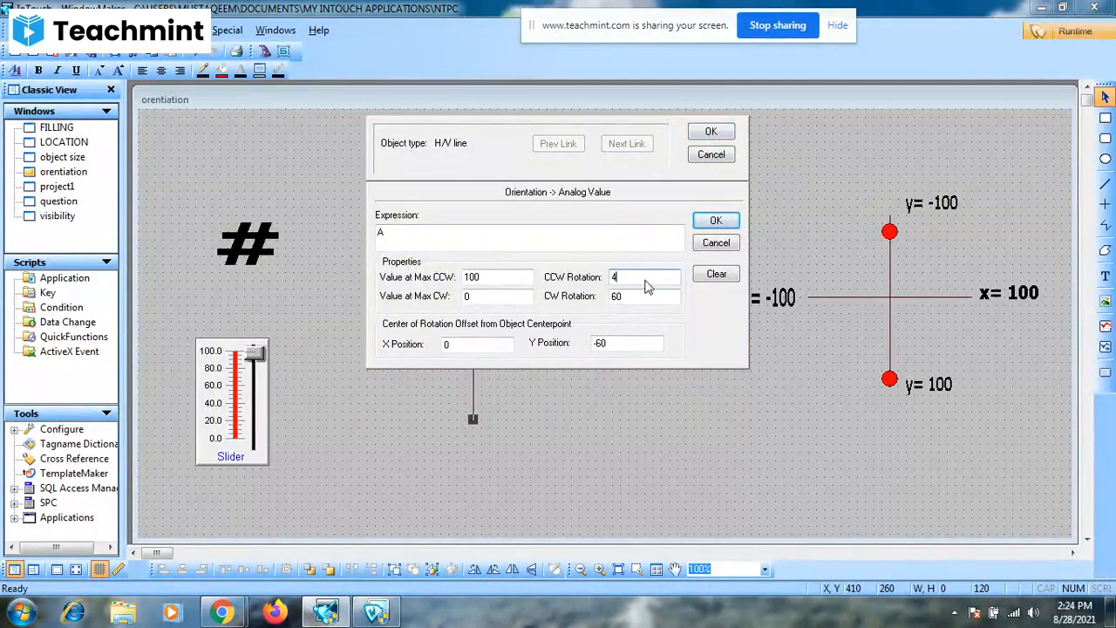
{"action": "key", "text": "BackSpace"}
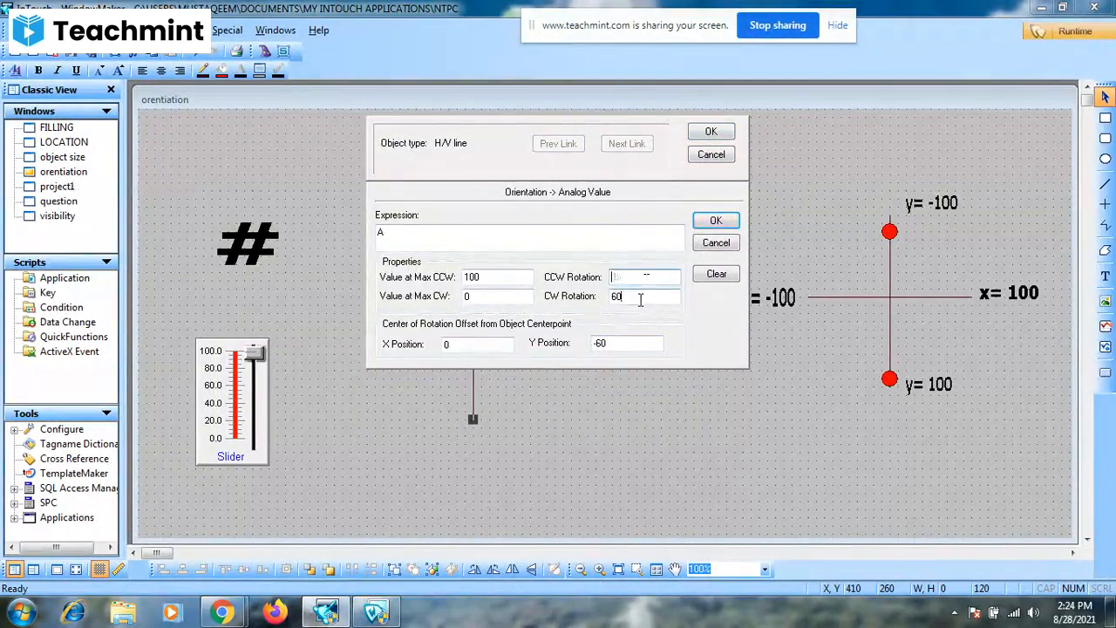
{"action": "type", "text": "45"}
{"action": "left_click", "coordinate": [711, 131]}
Run the window, lower the slider to 0 to test the vertical line's rotation, and return to development.
{"action": "left_click", "coordinate": [1051, 35]}
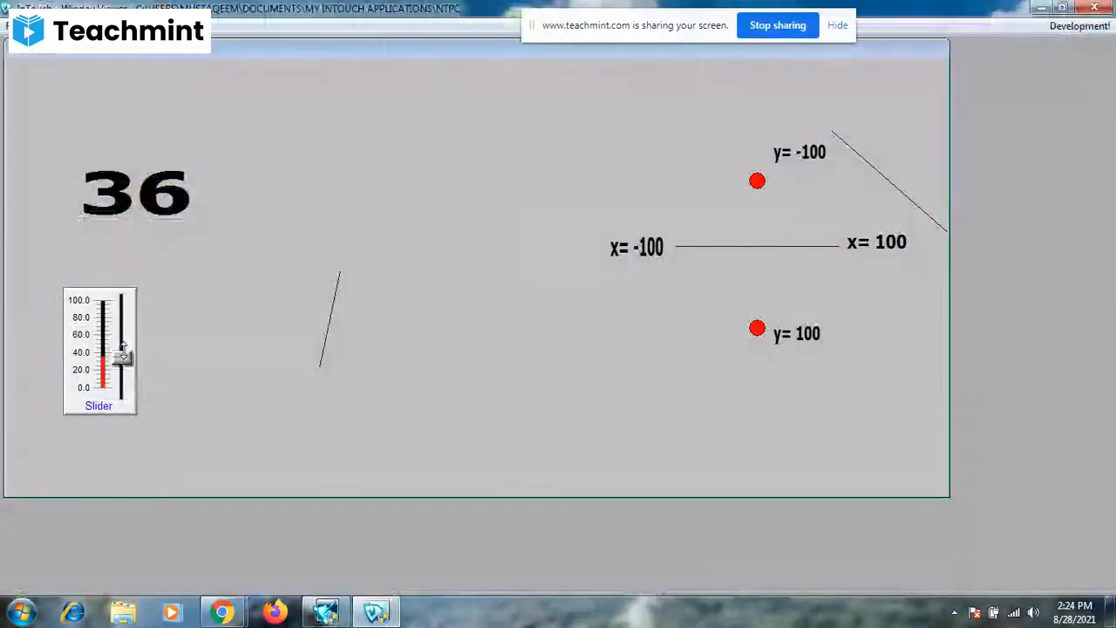
{"action": "left_click_drag", "start_coordinate": [123, 356], "coordinate": [122, 426]}
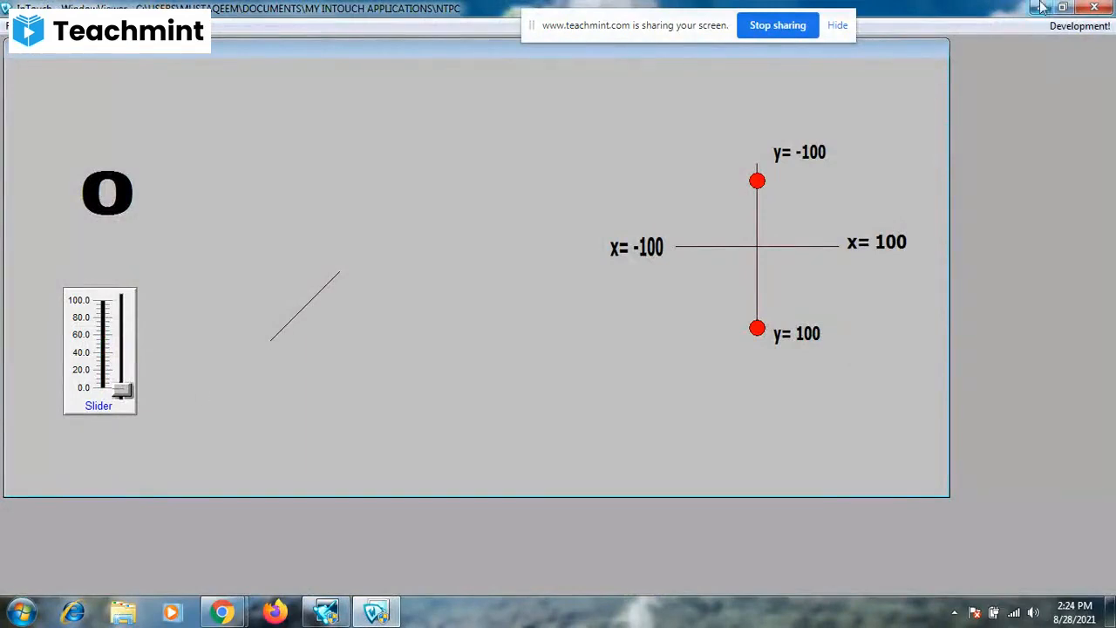
{"action": "left_click", "coordinate": [1078, 26]}
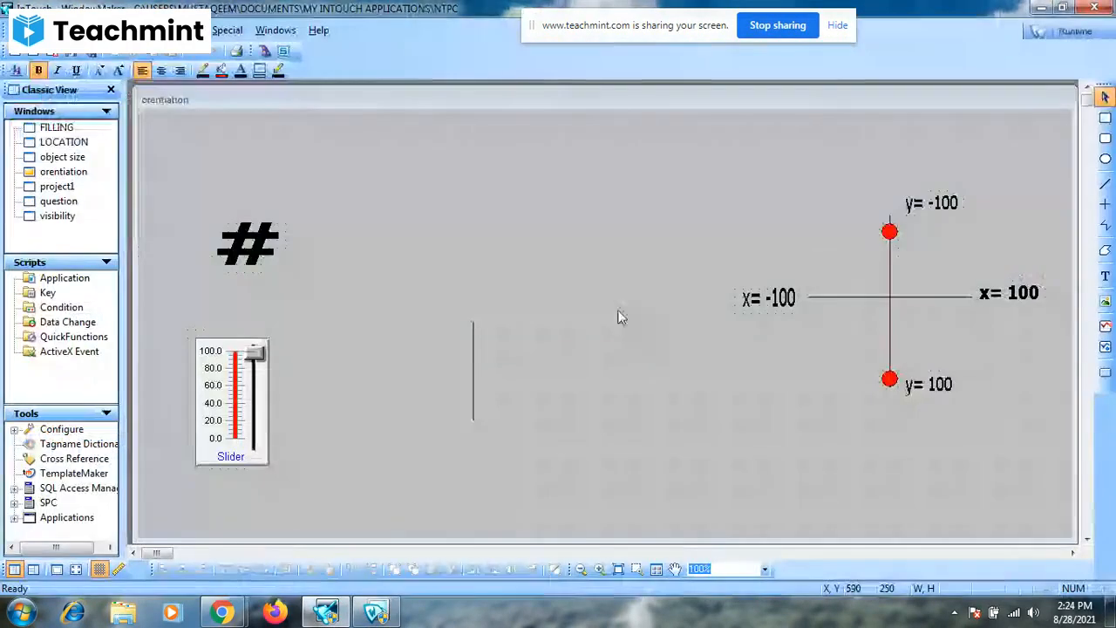
Review the rotation limits and center offset in the vertical line's orientation link, and close it with OK.
{"action": "double_click", "coordinate": [475, 366]}
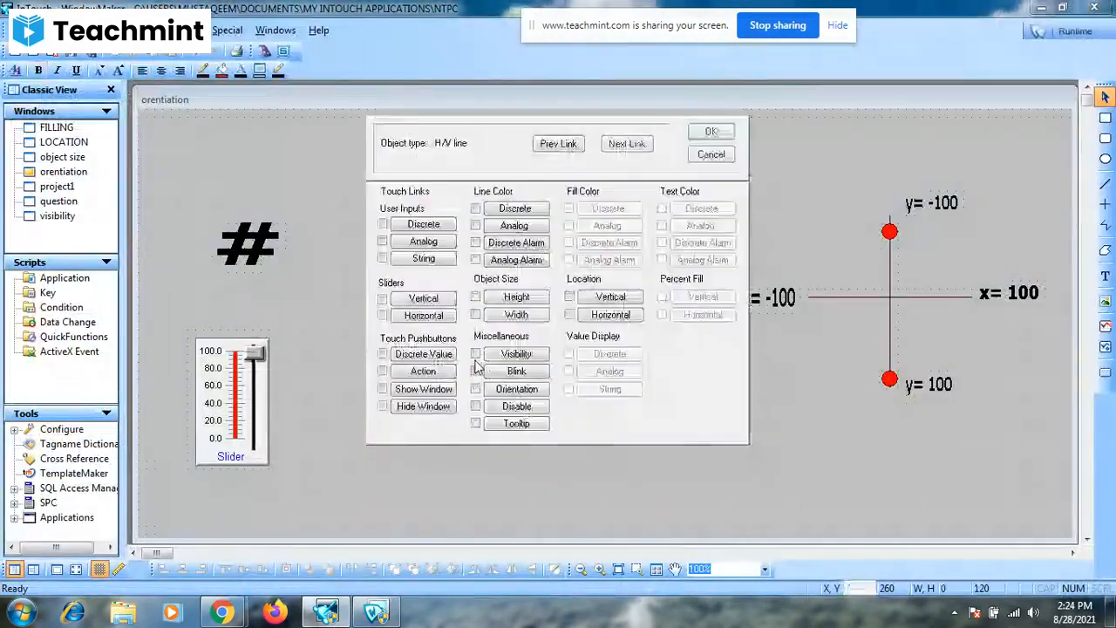
{"action": "left_click", "coordinate": [517, 389]}
{"action": "left_click", "coordinate": [491, 297]}
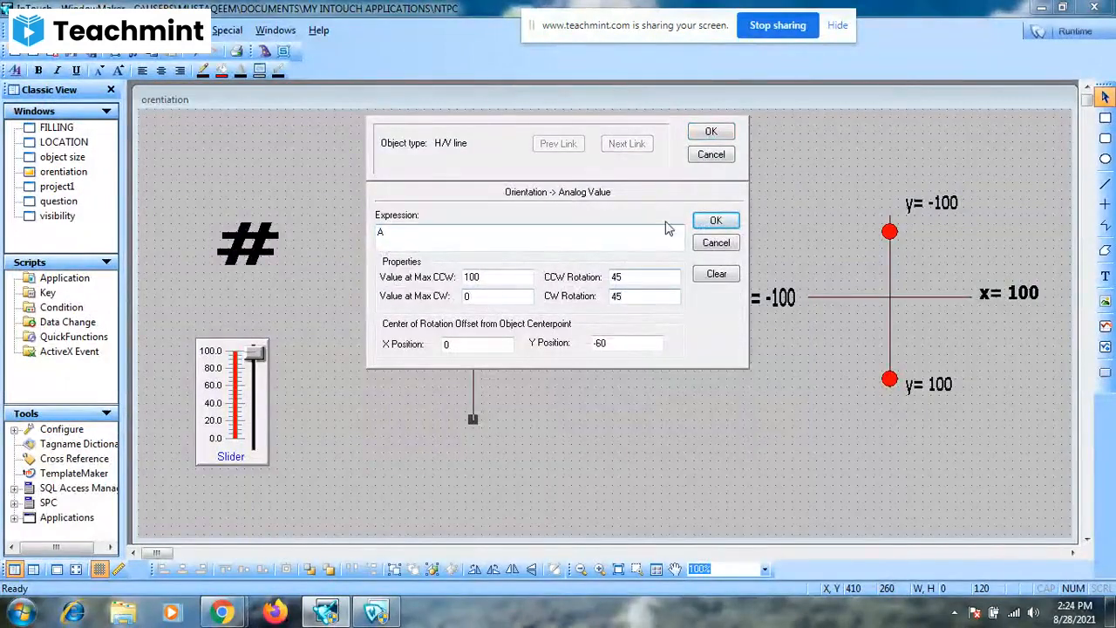
{"action": "left_click", "coordinate": [711, 132]}
Run the window again to check the line's clockwise position with the slider at 0, and return to development.
{"action": "left_click", "coordinate": [1088, 31]}
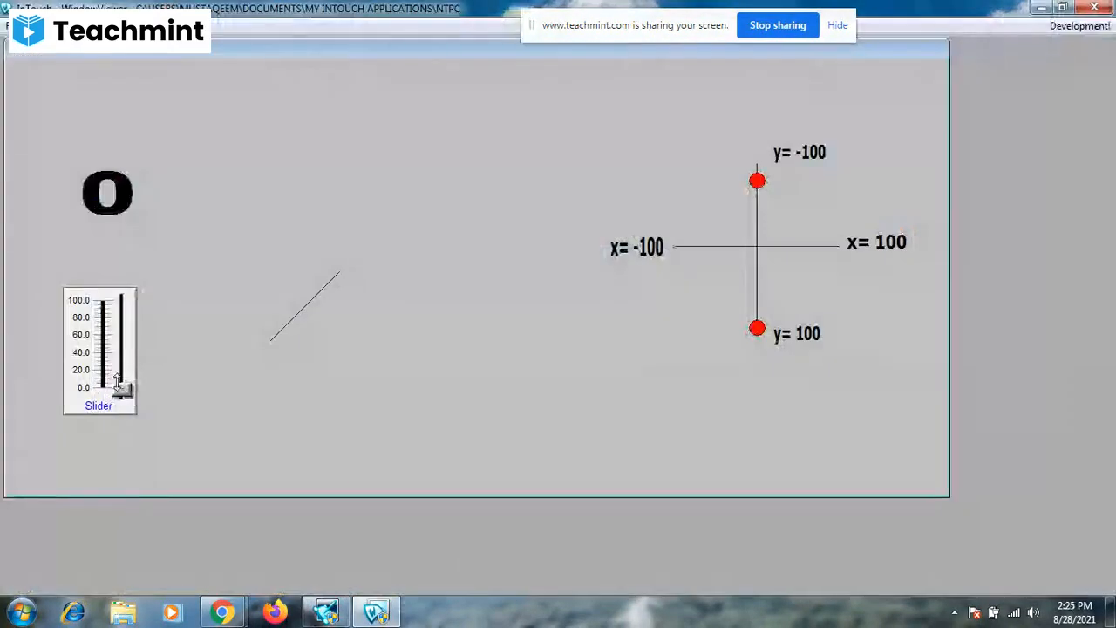
{"action": "left_click_drag", "start_coordinate": [122, 388], "coordinate": [135, 410]}
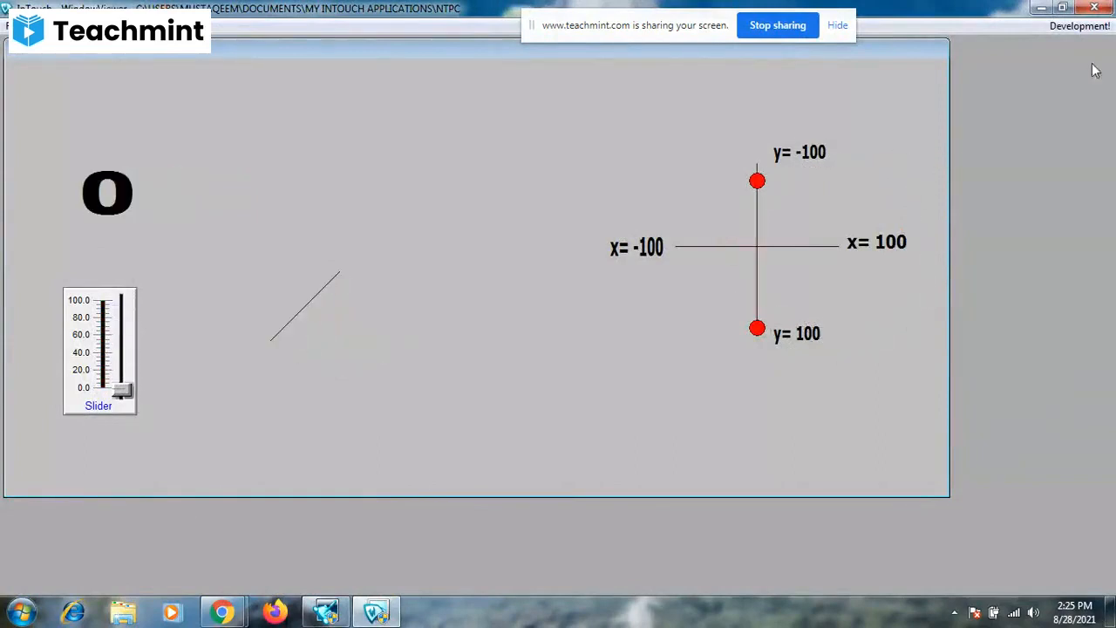
{"action": "left_click", "coordinate": [1089, 26]}
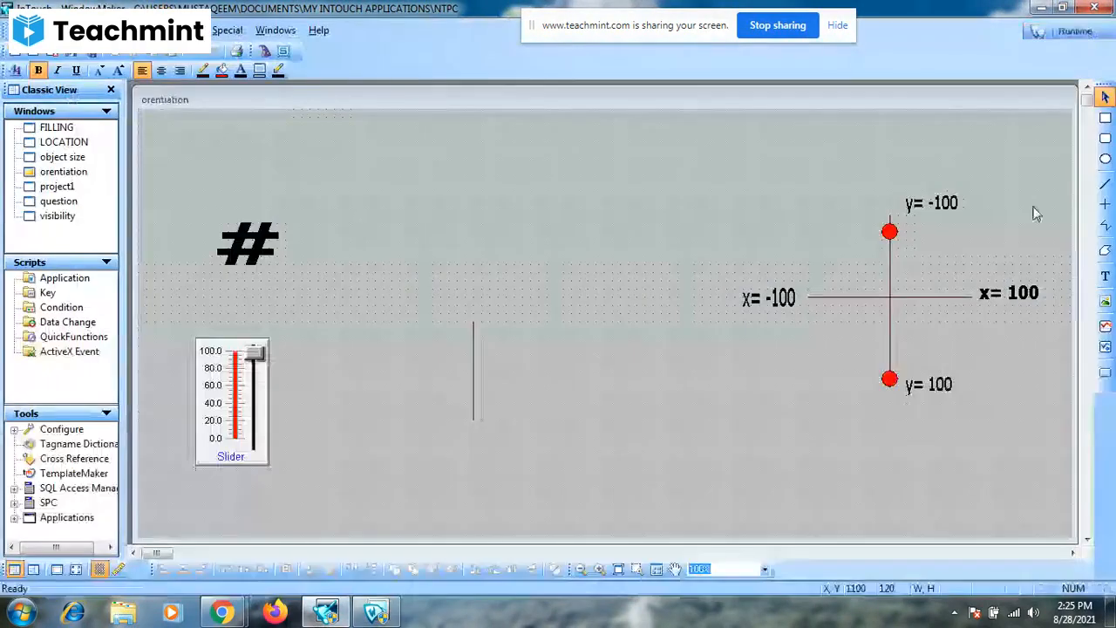
Duplicate the red circle beside the y= -100 label and place the copy on the upper end of the vertical line.
{"action": "left_click", "coordinate": [890, 234]}
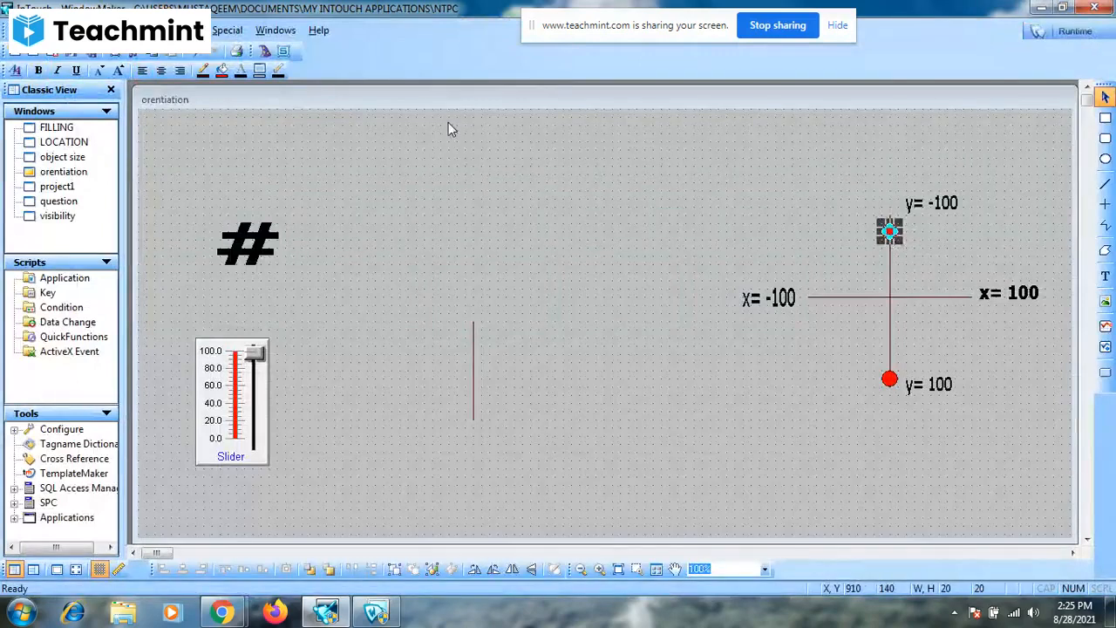
{"action": "key", "text": "ctrl+d"}
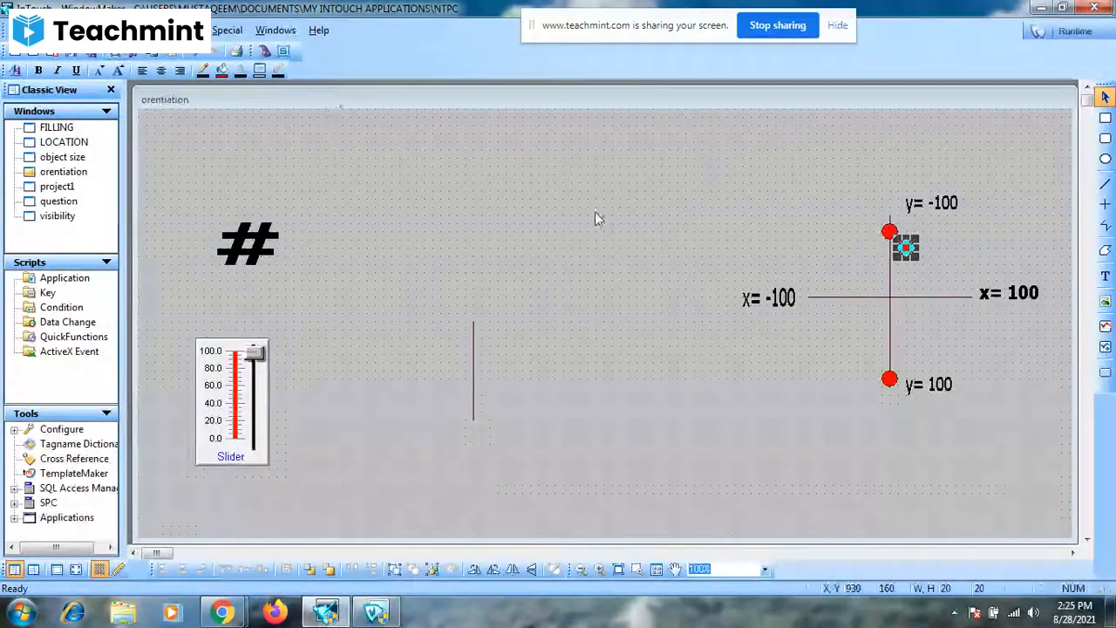
{"action": "key", "text": "Left"}
{"action": "key", "text": "Left"}
{"action": "key", "text": "Left"}
{"action": "key", "text": "Left"}
{"action": "key", "text": "Left"}
{"action": "key", "text": "Left"}
{"action": "key", "text": "Left"}
{"action": "key", "text": "Left"}
{"action": "key", "text": "Left"}
{"action": "key", "text": "Left"}
{"action": "key", "text": "Left"}
{"action": "key", "text": "Left"}
{"action": "key", "text": "Left"}
{"action": "key", "text": "Left"}
{"action": "key", "text": "Left"}
{"action": "key", "text": "Left"}
{"action": "key", "text": "Left"}
{"action": "key", "text": "Left"}
{"action": "key", "text": "Left"}
{"action": "key", "text": "Left"}
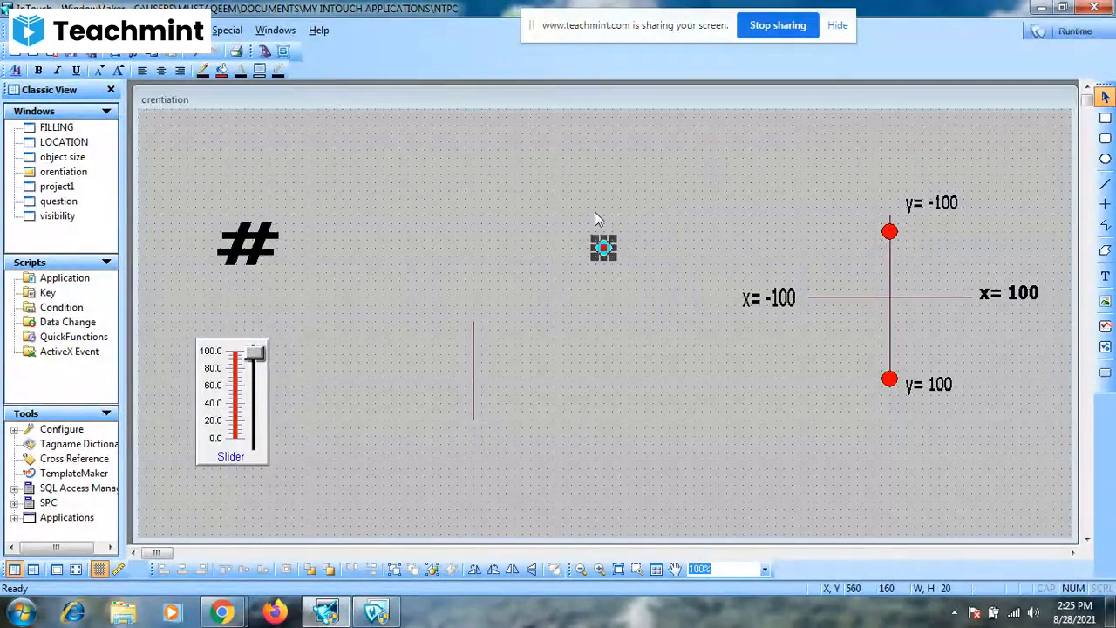
{"action": "key", "text": "Left"}
{"action": "key", "text": "Left"}
{"action": "key", "text": "Left"}
{"action": "key", "text": "Down"}
{"action": "key", "text": "Down"}
{"action": "key", "text": "Down"}
{"action": "key", "text": "Down"}
{"action": "key", "text": "Down"}
{"action": "key", "text": "Down"}
{"action": "key", "text": "Down"}
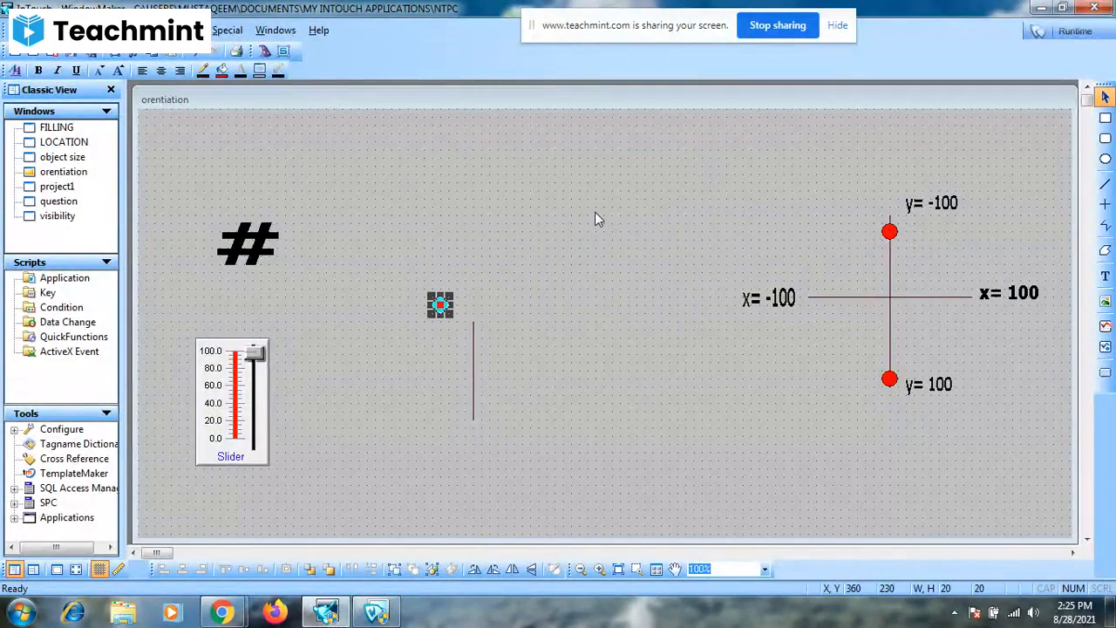
{"action": "key", "text": "Left"}
{"action": "key", "text": "Up"}
{"action": "key", "text": "Up"}
{"action": "key", "text": "Up"}
{"action": "key", "text": "Up"}
{"action": "key", "text": "Down"}
{"action": "key", "text": "Down"}
{"action": "key", "text": "Down"}
{"action": "key", "text": "Down"}
{"action": "key", "text": "Down"}
{"action": "key", "text": "Right"}
{"action": "key", "text": "Right"}
{"action": "key", "text": "Right"}
{"action": "key", "text": "Down"}
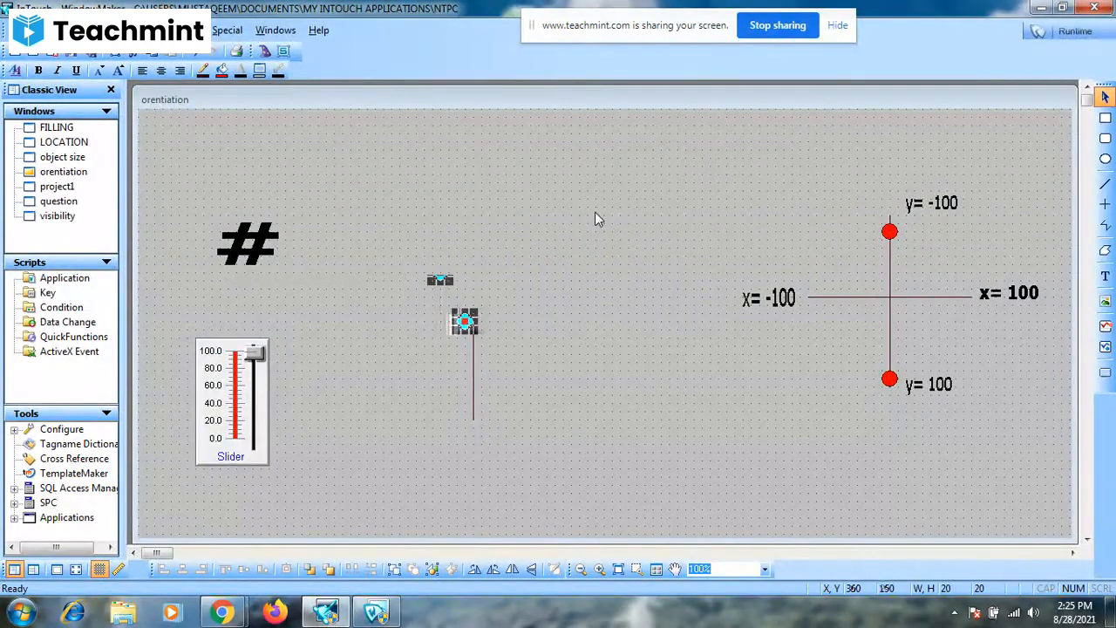
{"action": "key", "text": "Right"}
{"action": "left_click", "coordinate": [541, 287]}
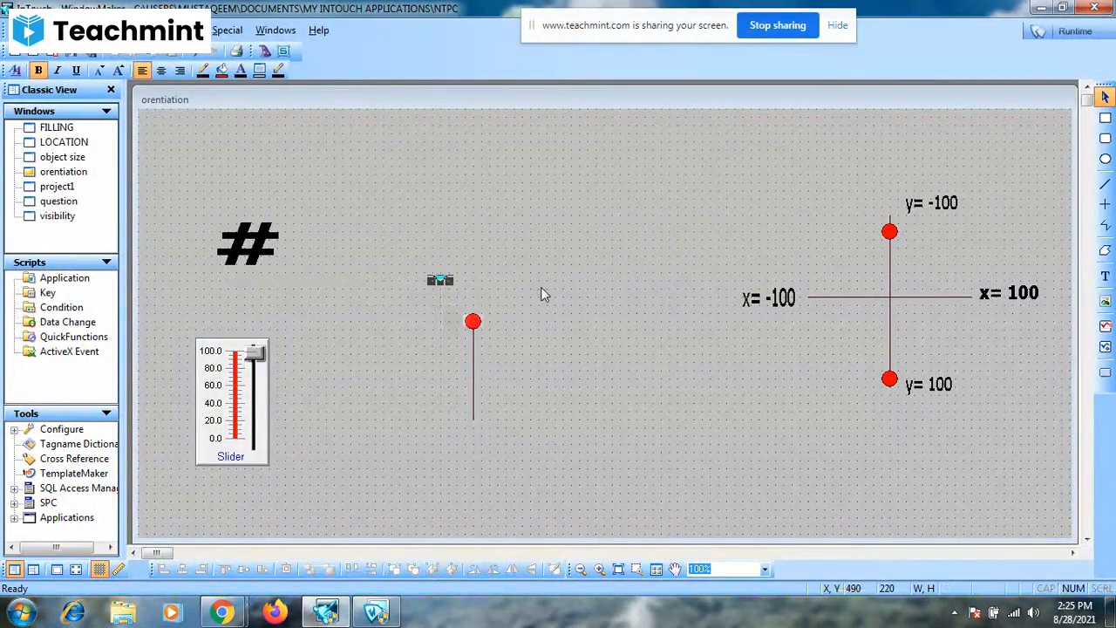
{"action": "left_click", "coordinate": [477, 376]}
{"action": "double_click", "coordinate": [476, 377]}
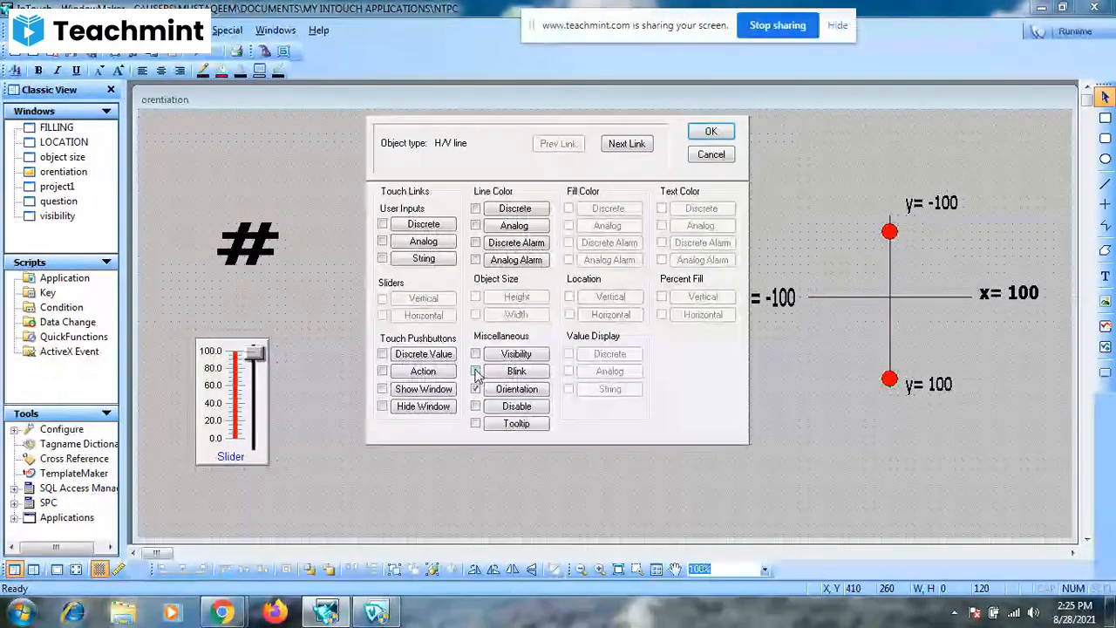
{"action": "left_click", "coordinate": [707, 159]}
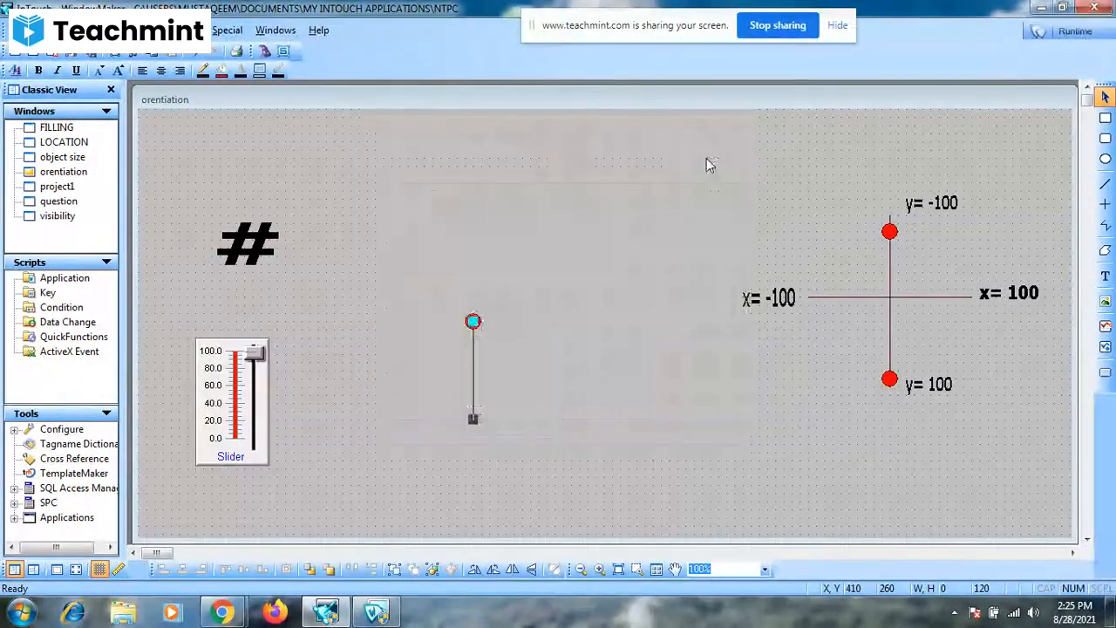
{"action": "left_click", "coordinate": [1103, 207]}
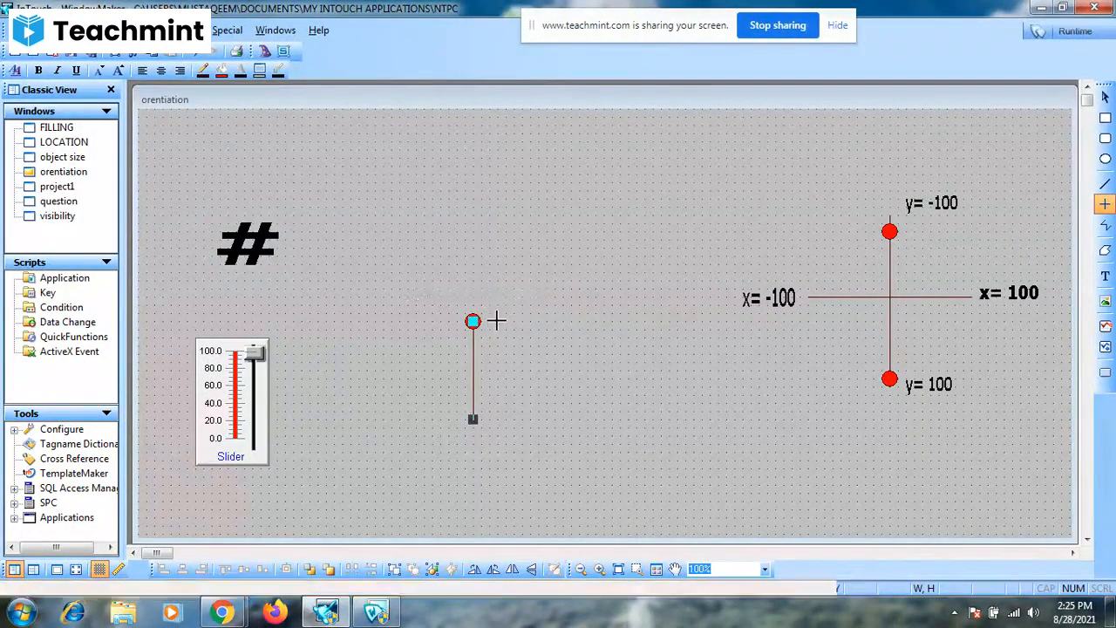
{"action": "left_click", "coordinate": [613, 326]}
{"action": "key", "text": "Escape"}
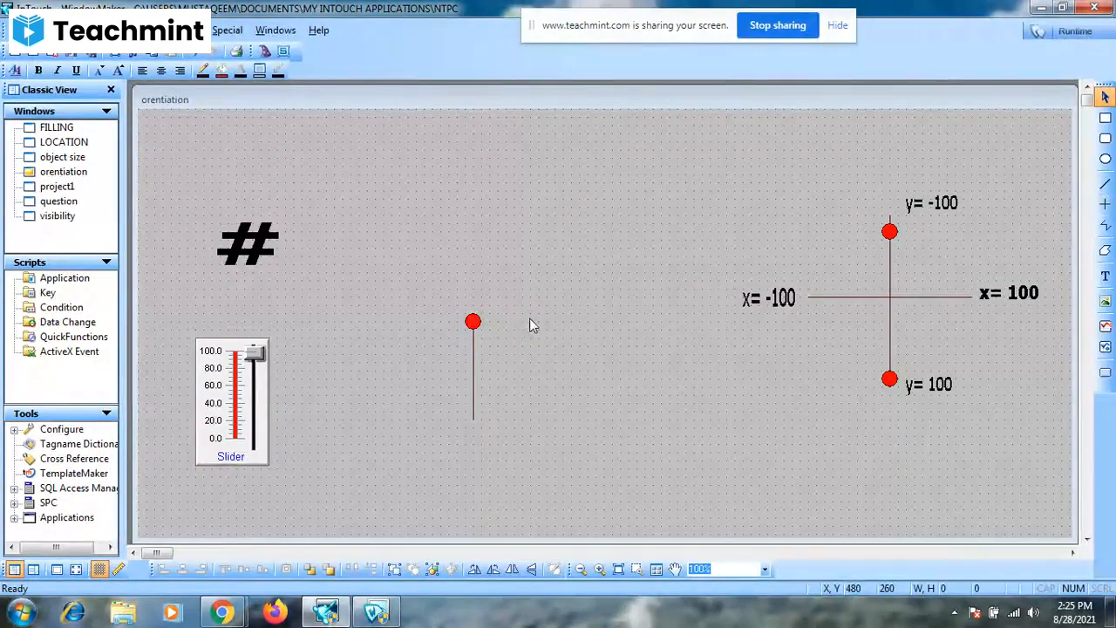
Duplicate the vertical line with the red circle twice and raise the second copy level with the original line.
{"action": "left_click", "coordinate": [475, 362]}
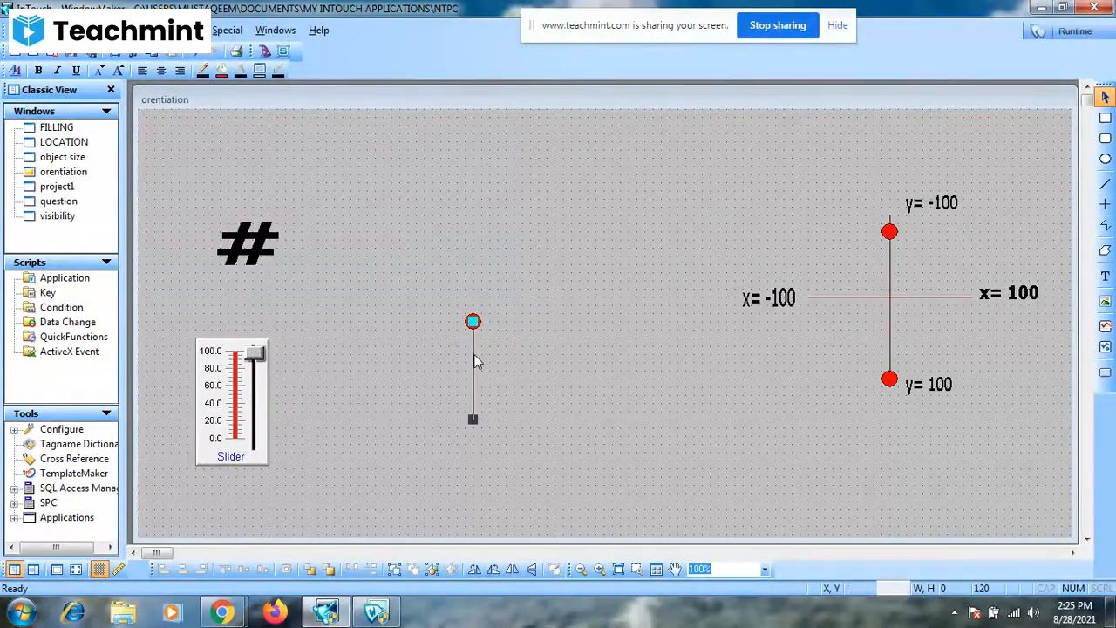
{"action": "left_click", "coordinate": [118, 61]}
{"action": "left_click", "coordinate": [118, 61]}
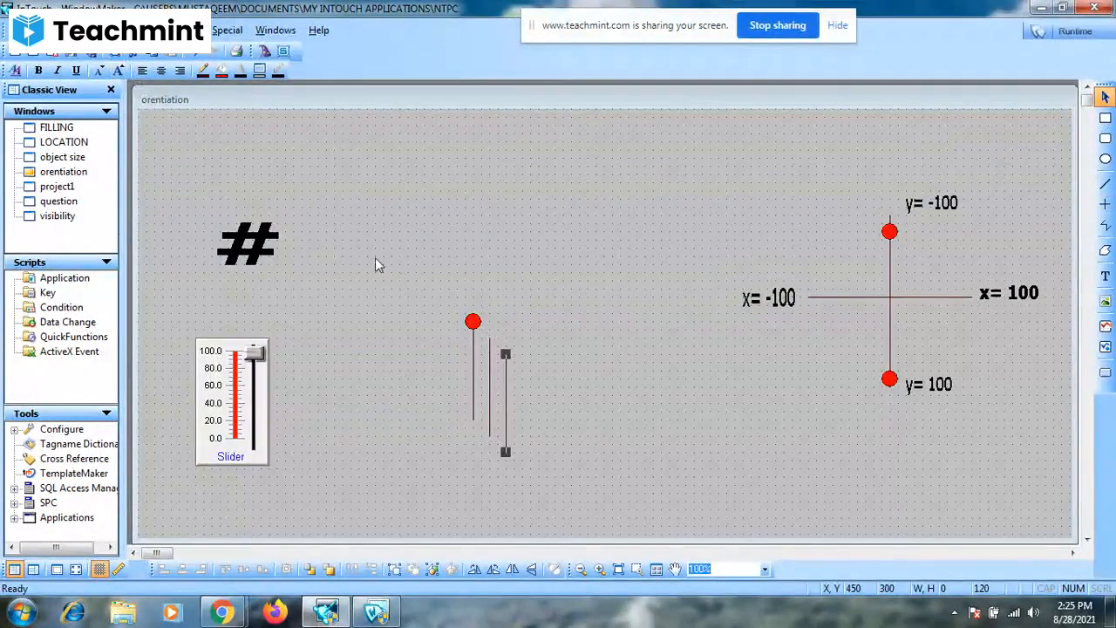
{"action": "key", "text": "Up"}
{"action": "key", "text": "Up"}
{"action": "key", "text": "Up"}
{"action": "key", "text": "Up"}
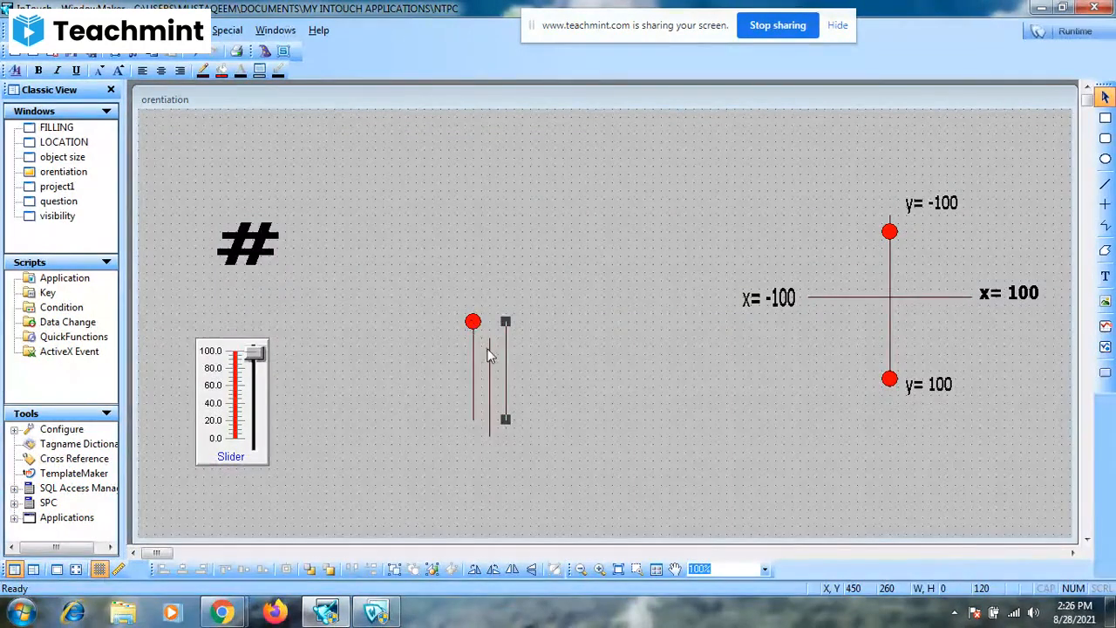
Set the middle line's orientation link to 30 CCW rotation and 0 CW rotation, and accept the link settings.
{"action": "left_click", "coordinate": [490, 353]}
{"action": "double_click", "coordinate": [490, 353]}
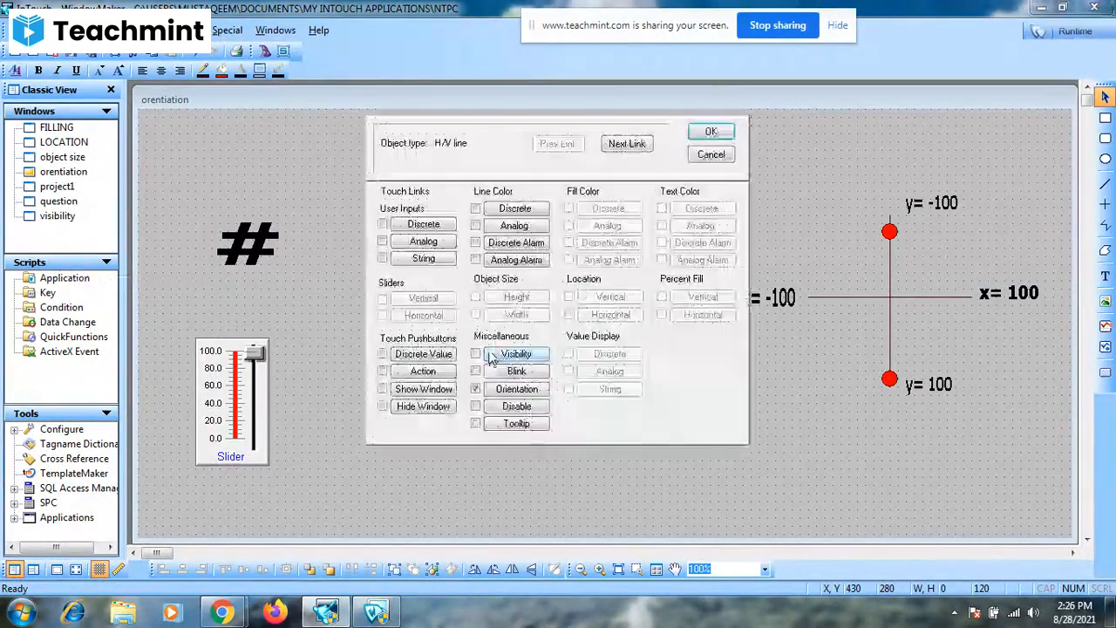
{"action": "left_click", "coordinate": [504, 382]}
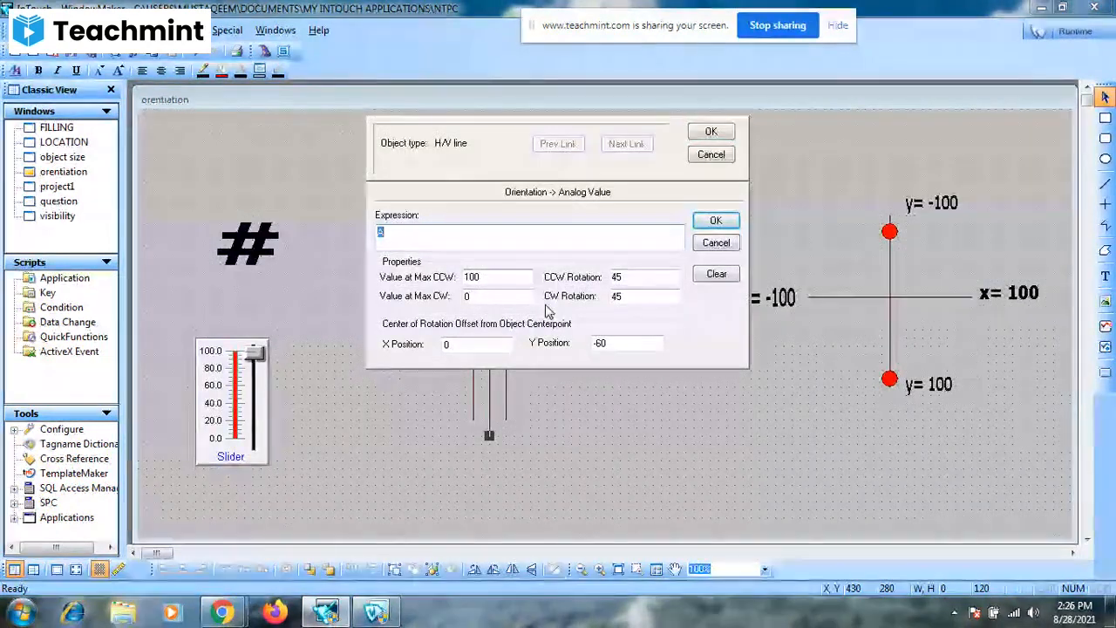
{"action": "left_click", "coordinate": [642, 295]}
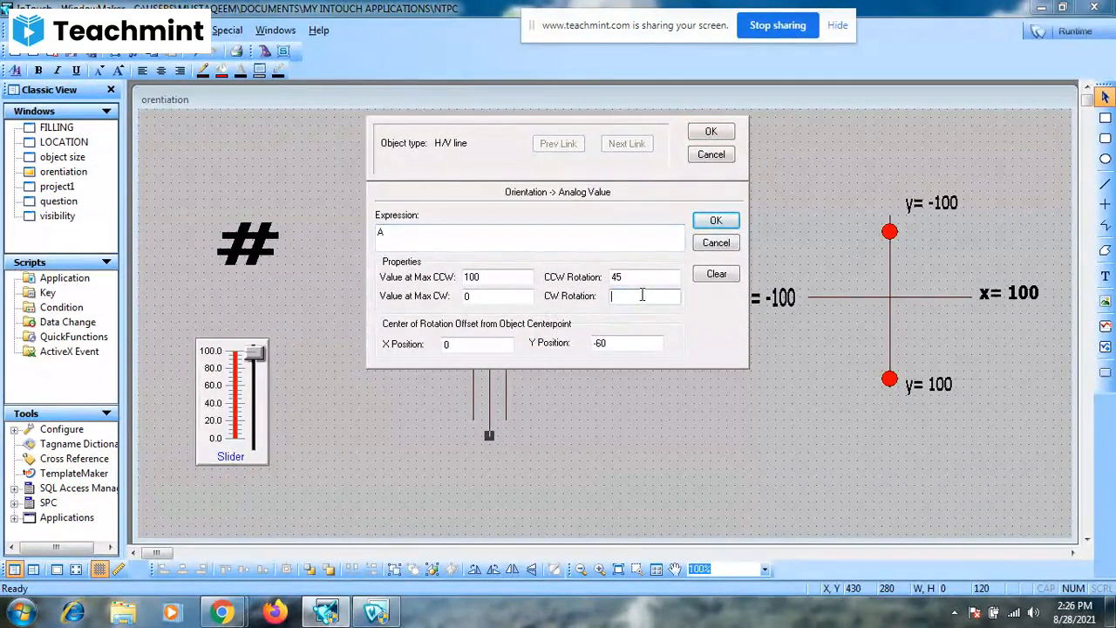
{"action": "type", "text": "0"}
{"action": "type", "text": "3"}
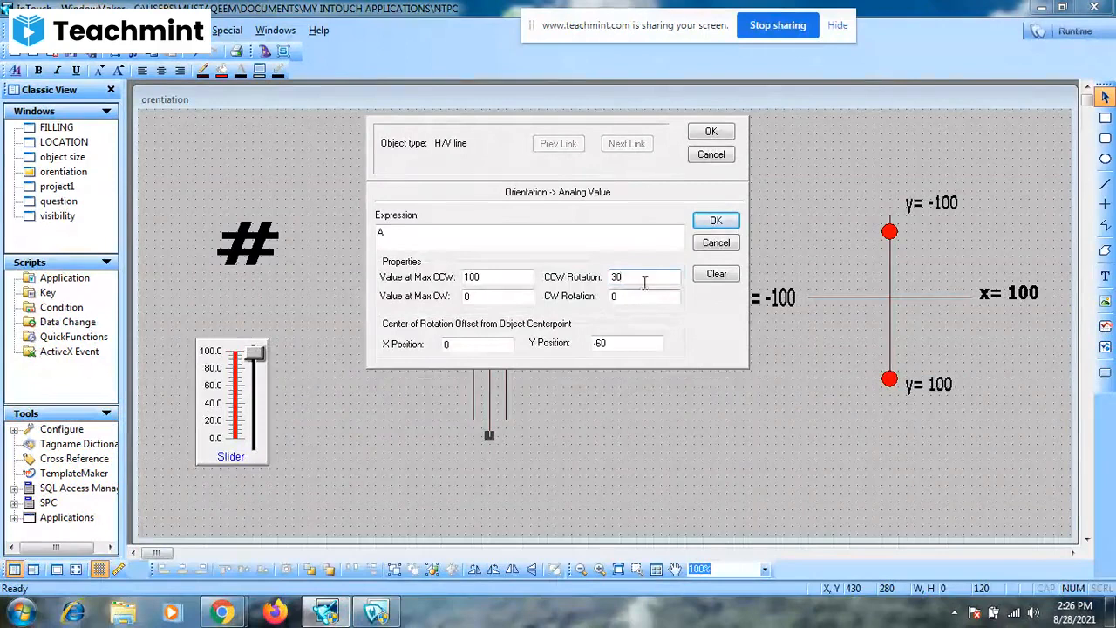
{"action": "left_click", "coordinate": [718, 219]}
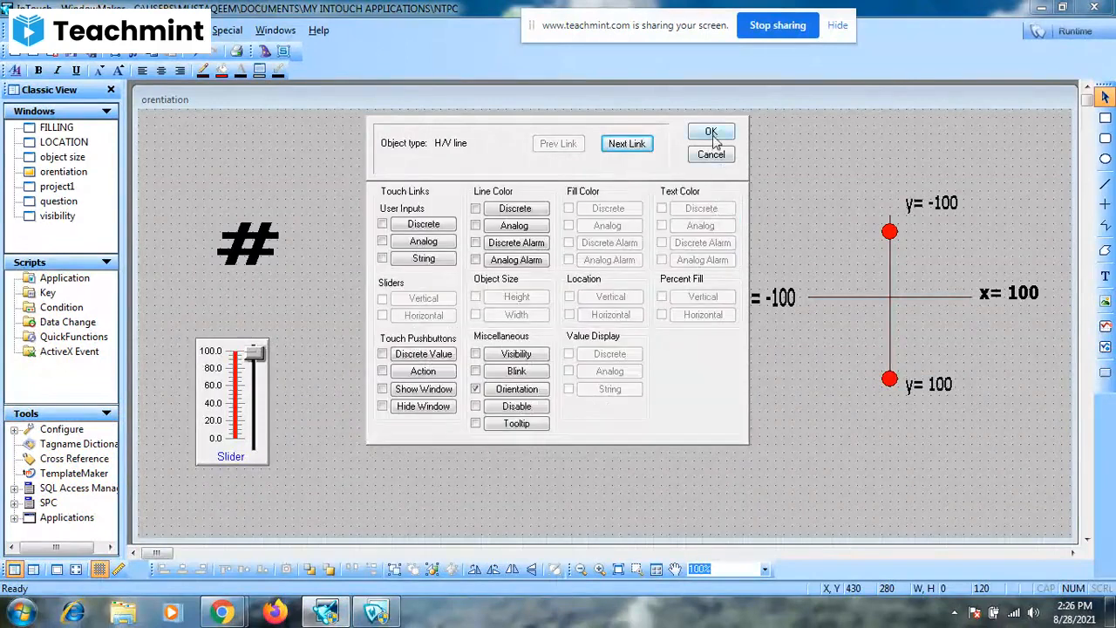
{"action": "left_click", "coordinate": [711, 132]}
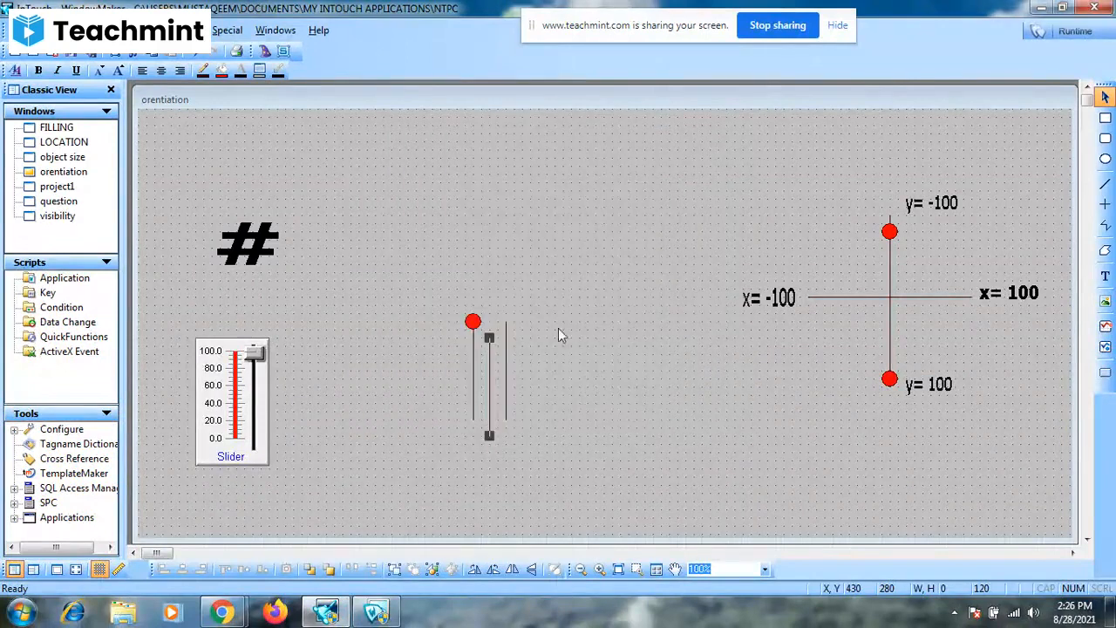
In the original line's orientation link, set Value at Max CW to 30 and Value at Max CCW to 0.
{"action": "double_click", "coordinate": [474, 374]}
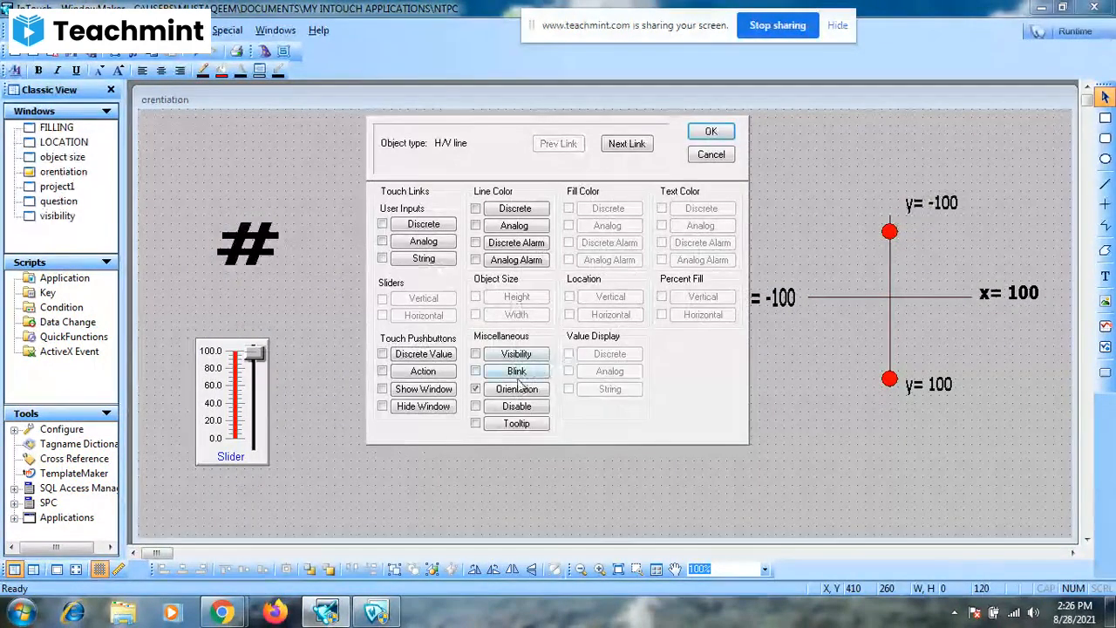
{"action": "left_click", "coordinate": [518, 389]}
{"action": "left_click", "coordinate": [491, 296]}
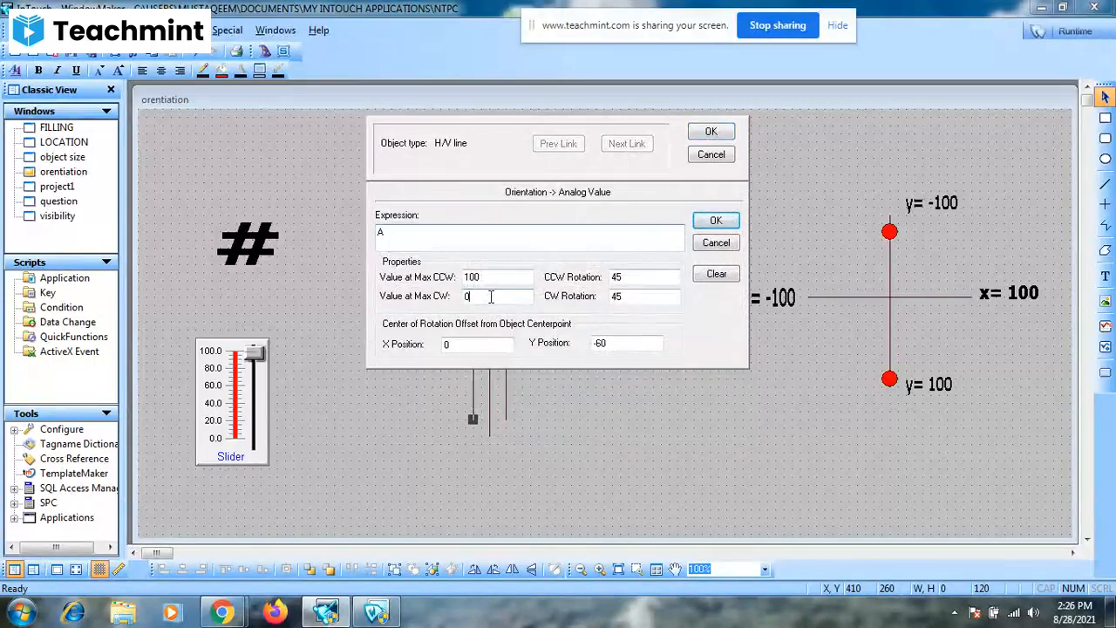
{"action": "key", "text": "BackSpace"}
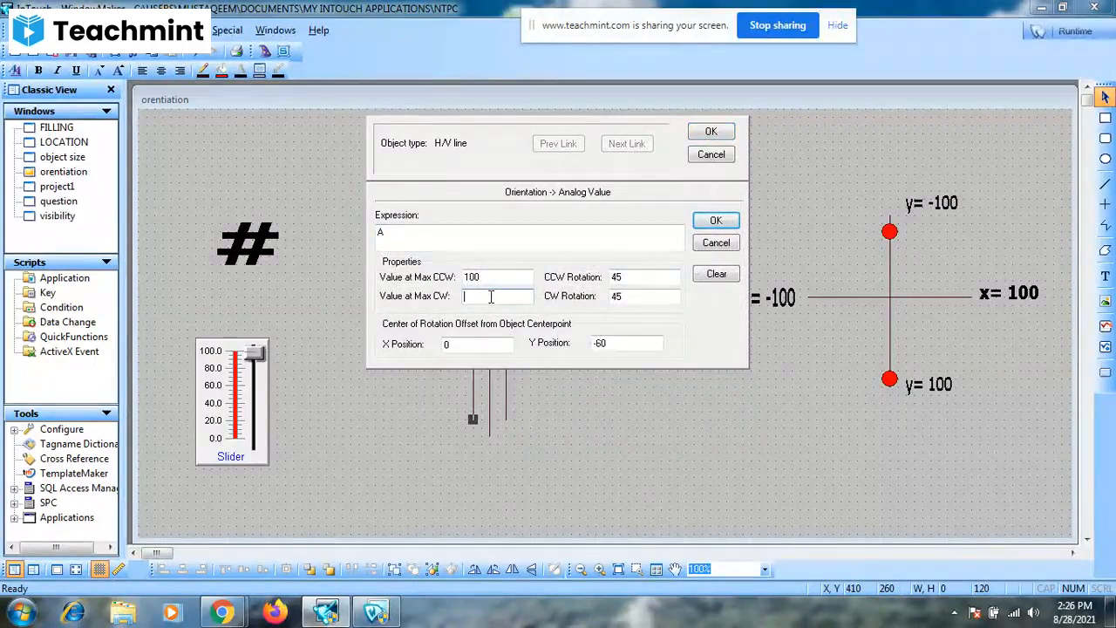
{"action": "type", "text": "30"}
{"action": "left_click", "coordinate": [496, 279]}
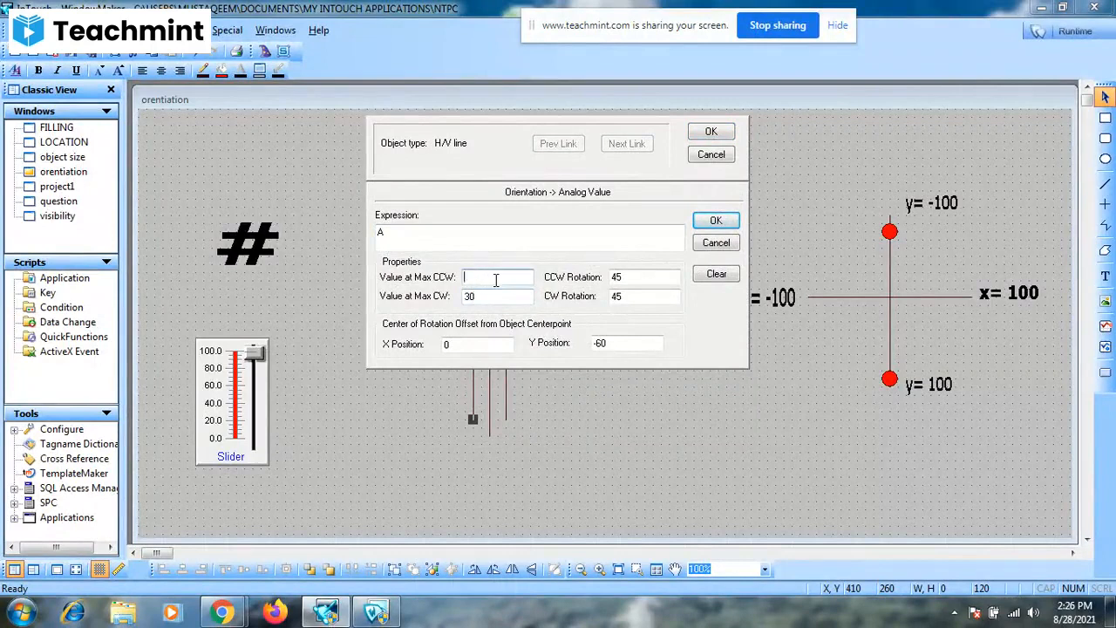
{"action": "type", "text": "0"}
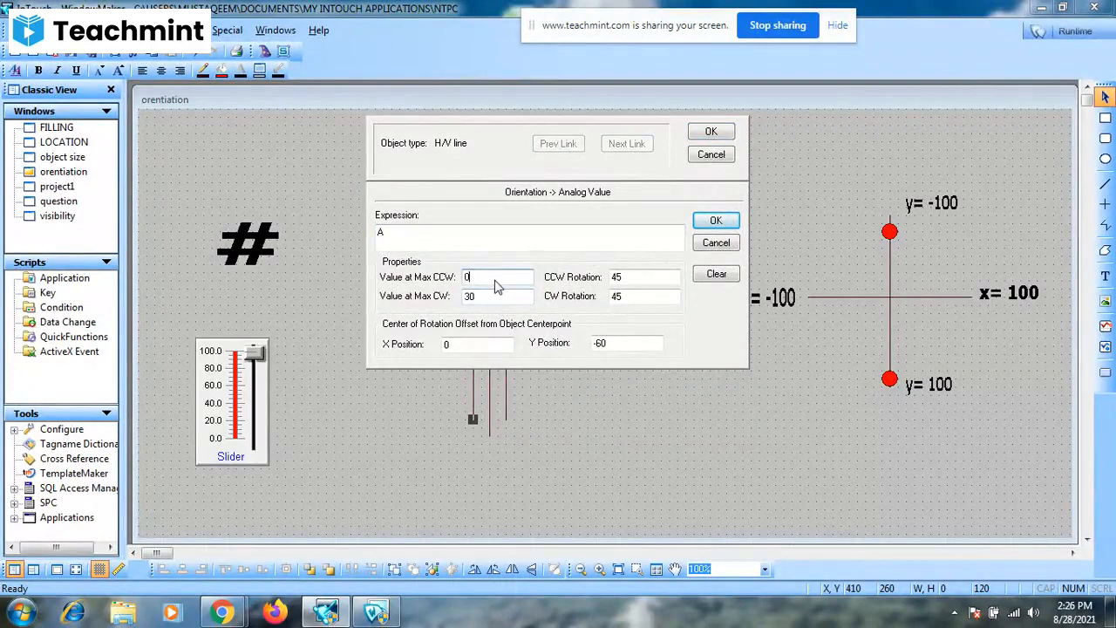
Set the original line's CW rotation to 360 and CCW rotation to 0, and accept the link settings.
{"action": "left_click", "coordinate": [633, 299]}
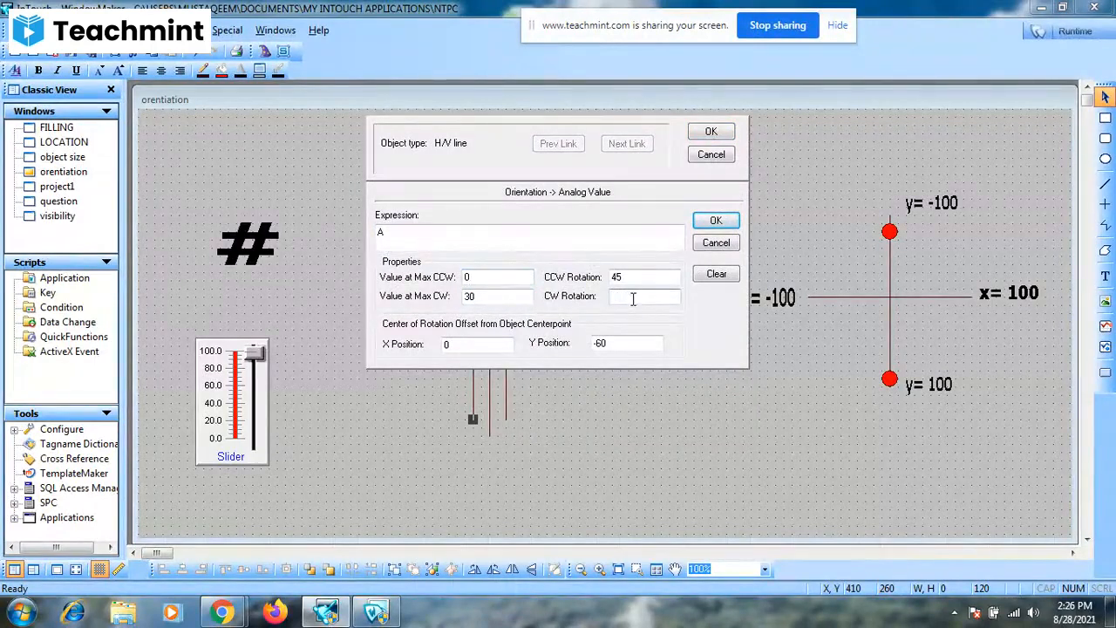
{"action": "type", "text": "360"}
{"action": "left_click", "coordinate": [635, 277]}
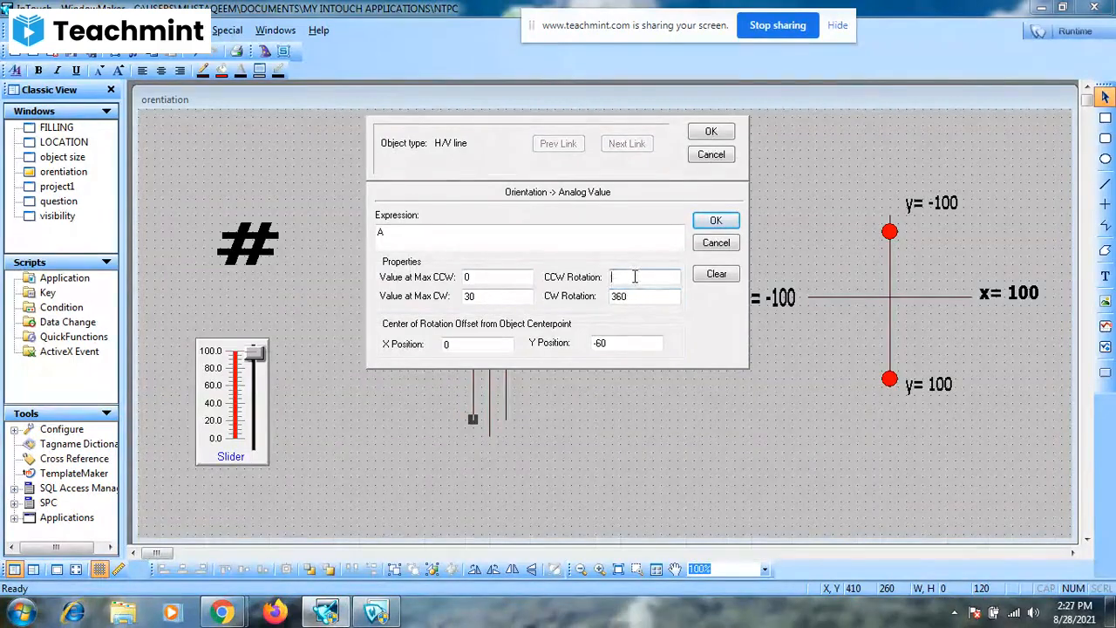
{"action": "type", "text": "0"}
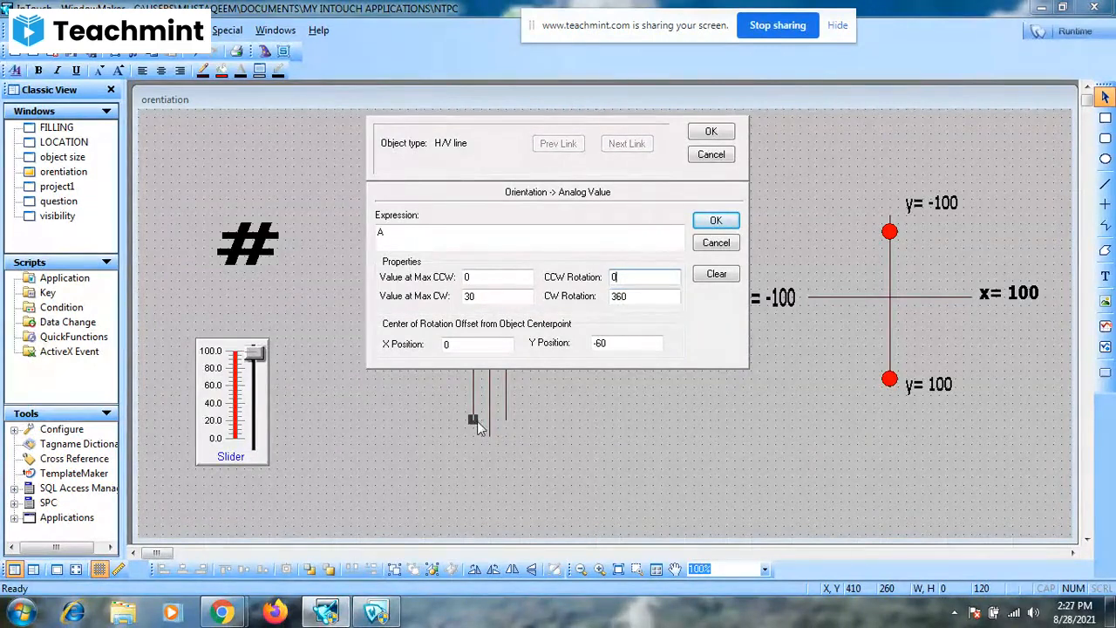
{"action": "left_click", "coordinate": [714, 221]}
{"action": "left_click", "coordinate": [711, 132]}
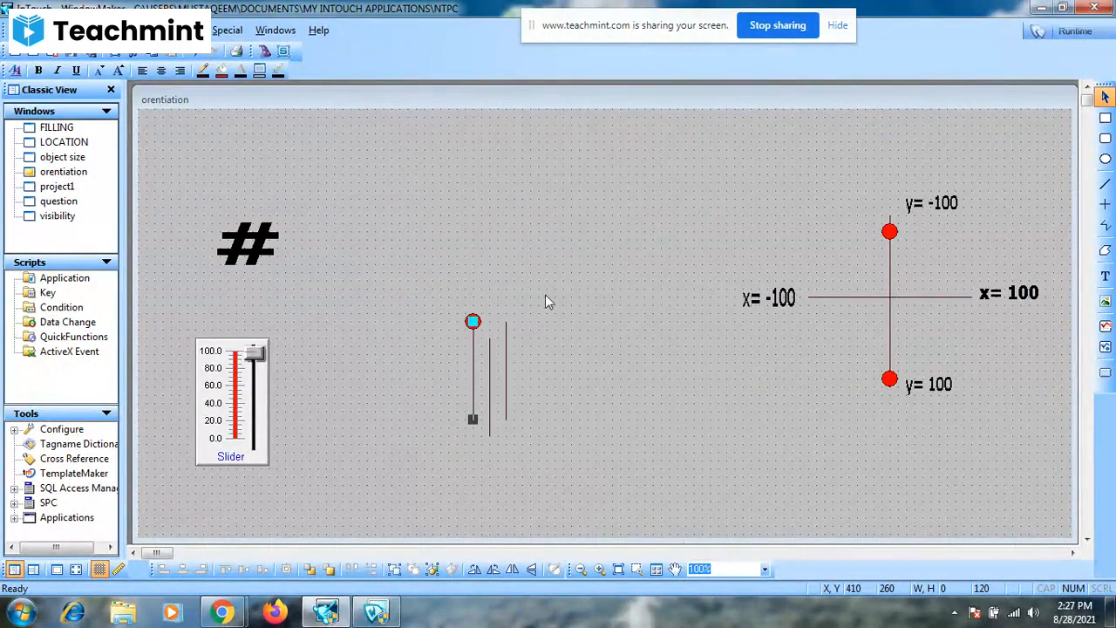
In the middle line's orientation link, set Value at Max CW to 60 and Value at Max CCW to 0.
{"action": "double_click", "coordinate": [490, 366]}
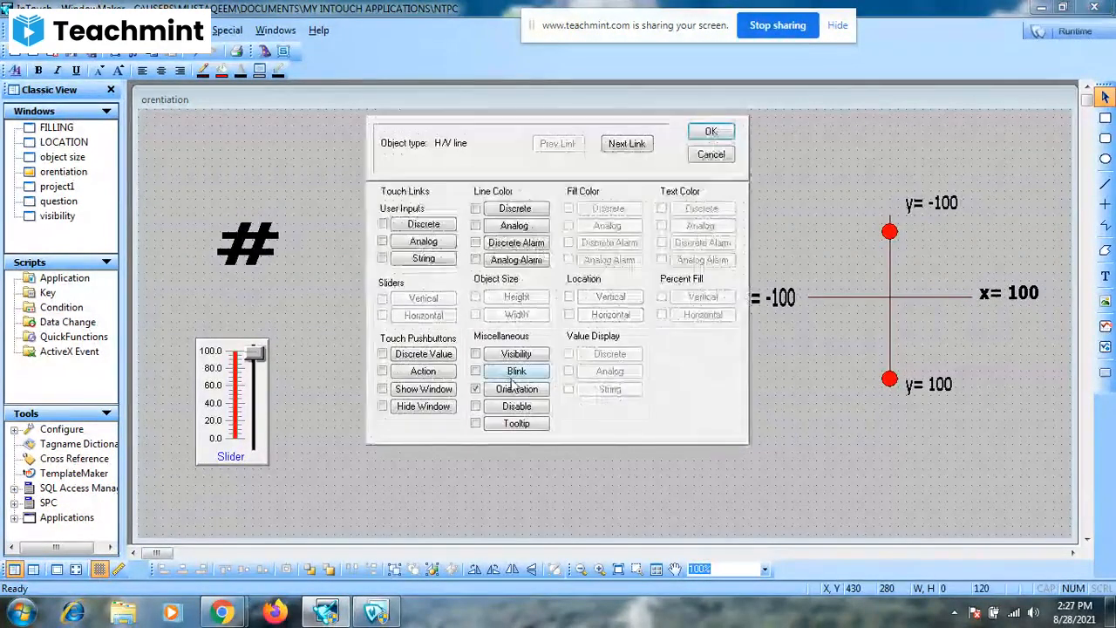
{"action": "left_click", "coordinate": [516, 388]}
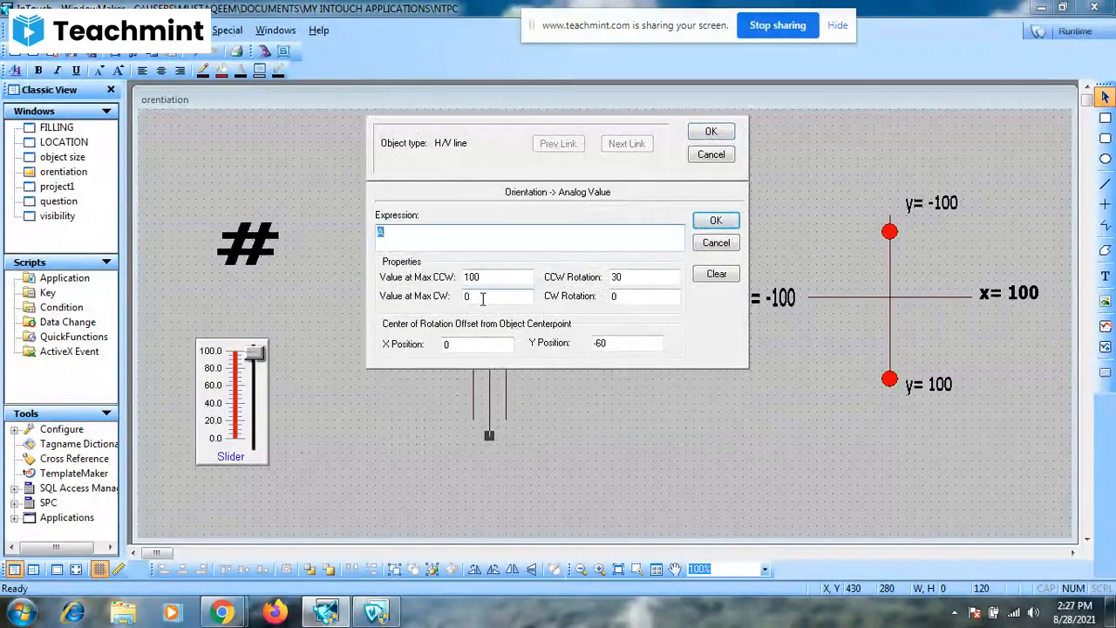
{"action": "left_click", "coordinate": [482, 298]}
{"action": "key", "text": "BackSpace"}
{"action": "type", "text": "60"}
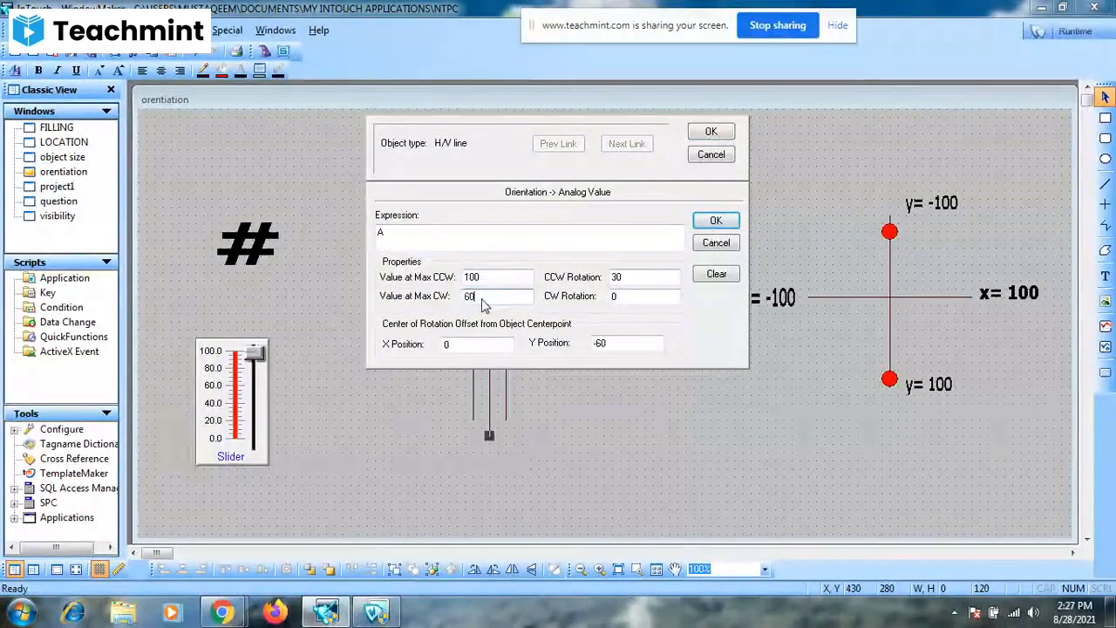
{"action": "left_click", "coordinate": [488, 279]}
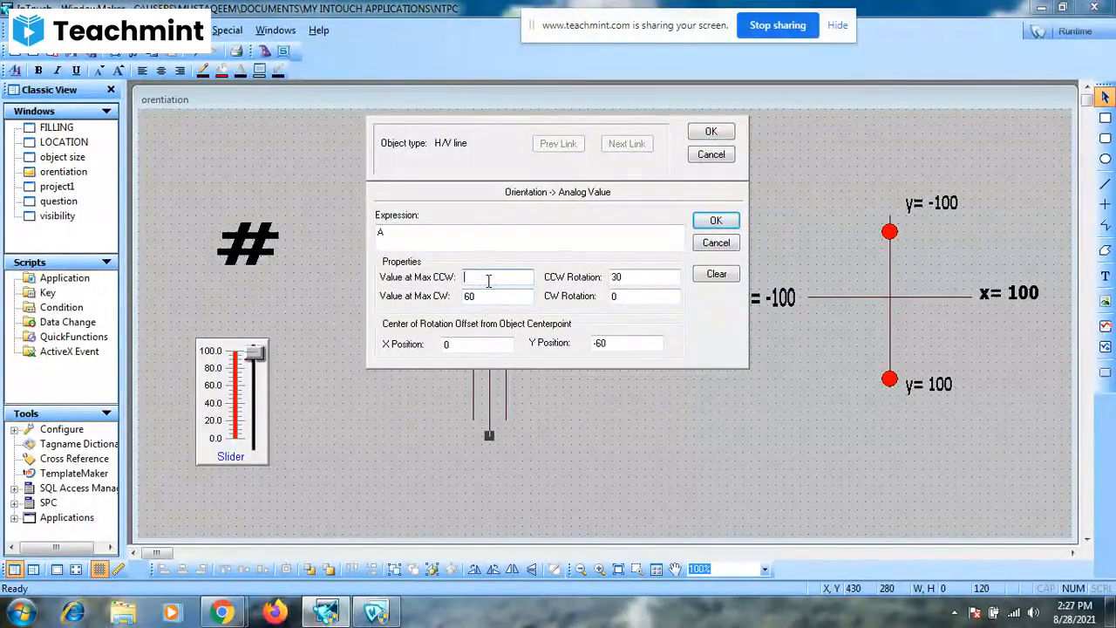
{"action": "type", "text": "0"}
Set the middle line's CW rotation to 360 and CCW rotation to 0, and accept the link settings.
{"action": "type", "text": "36"}
{"action": "double_click", "coordinate": [644, 277]}
{"action": "type", "text": "36"}
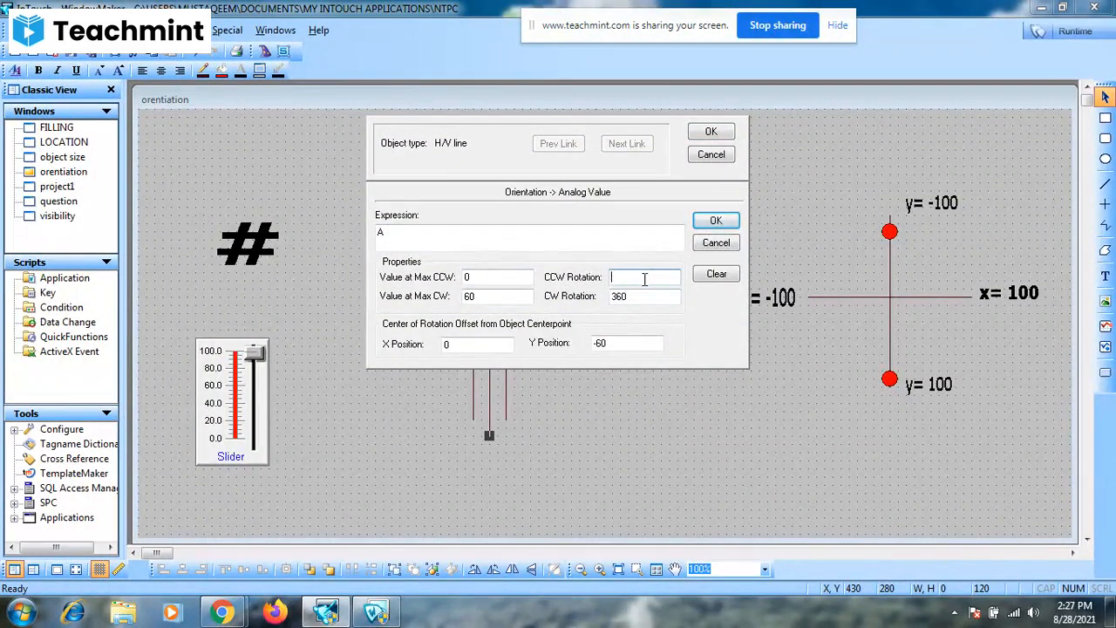
{"action": "type", "text": "0"}
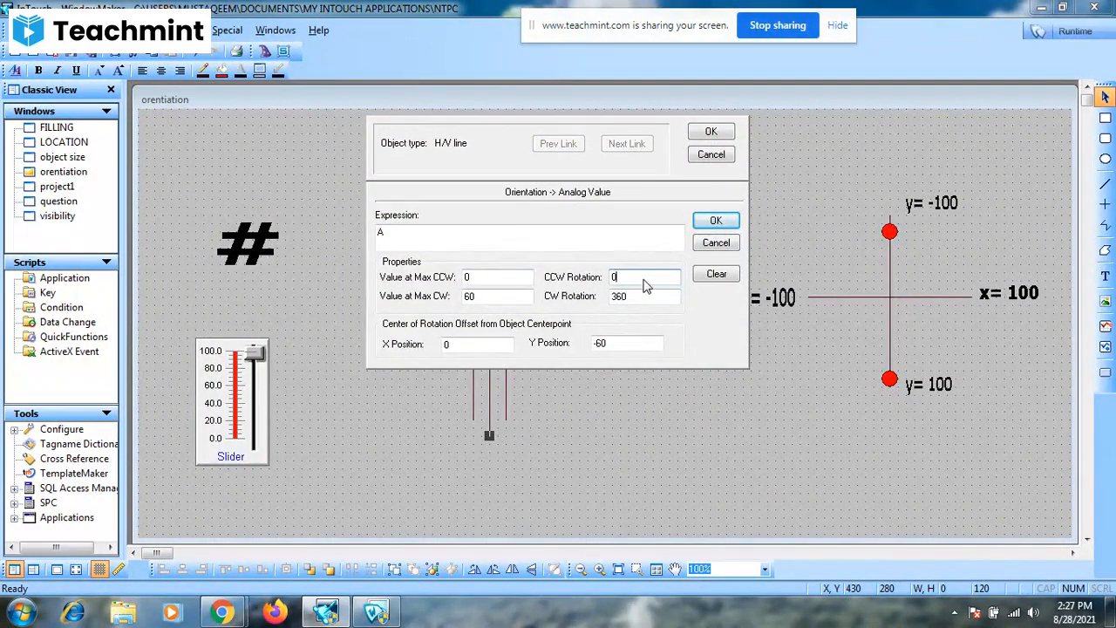
{"action": "left_click", "coordinate": [715, 221]}
{"action": "left_click", "coordinate": [710, 132]}
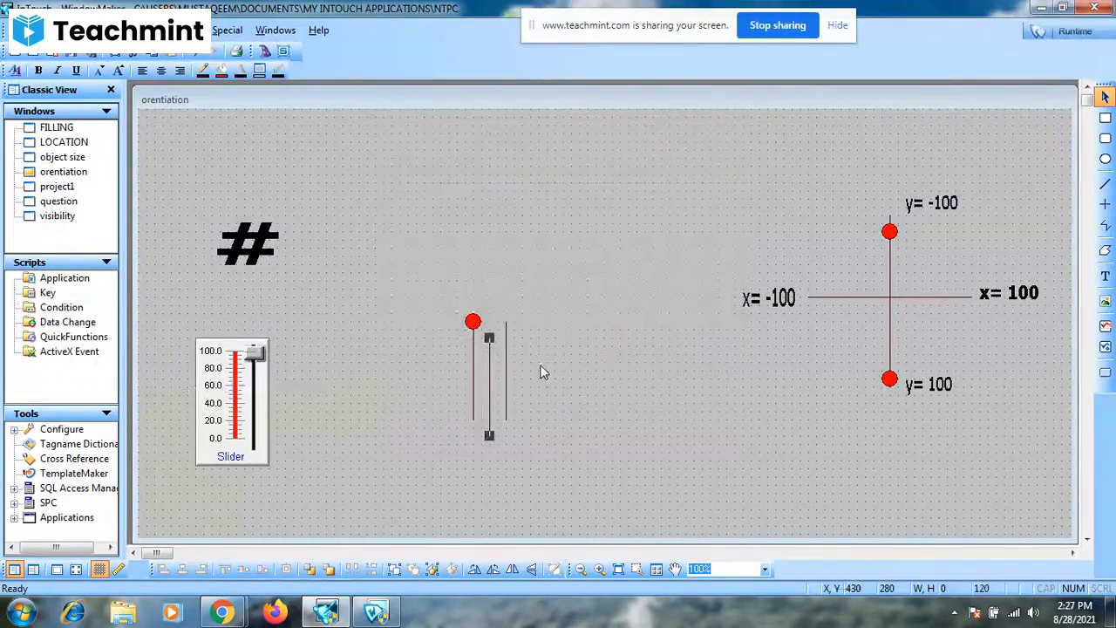
In the third line's orientation link, set Value at Max CW to 100 and Value at Max CCW to 60.
{"action": "double_click", "coordinate": [507, 366]}
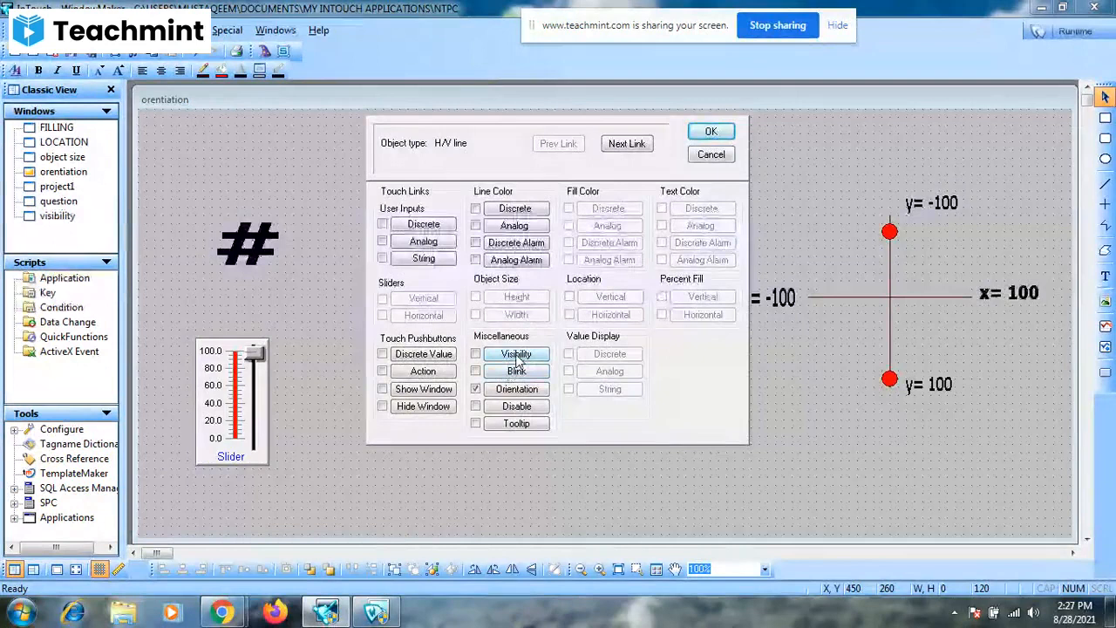
{"action": "left_click", "coordinate": [515, 354]}
{"action": "left_click", "coordinate": [716, 242]}
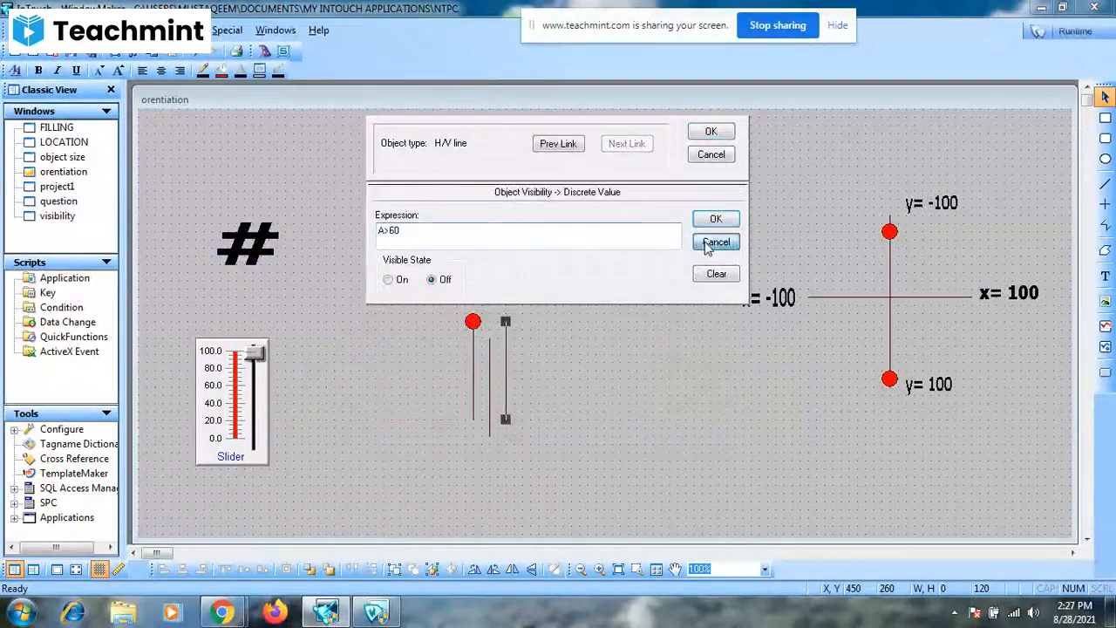
{"action": "left_click", "coordinate": [527, 389]}
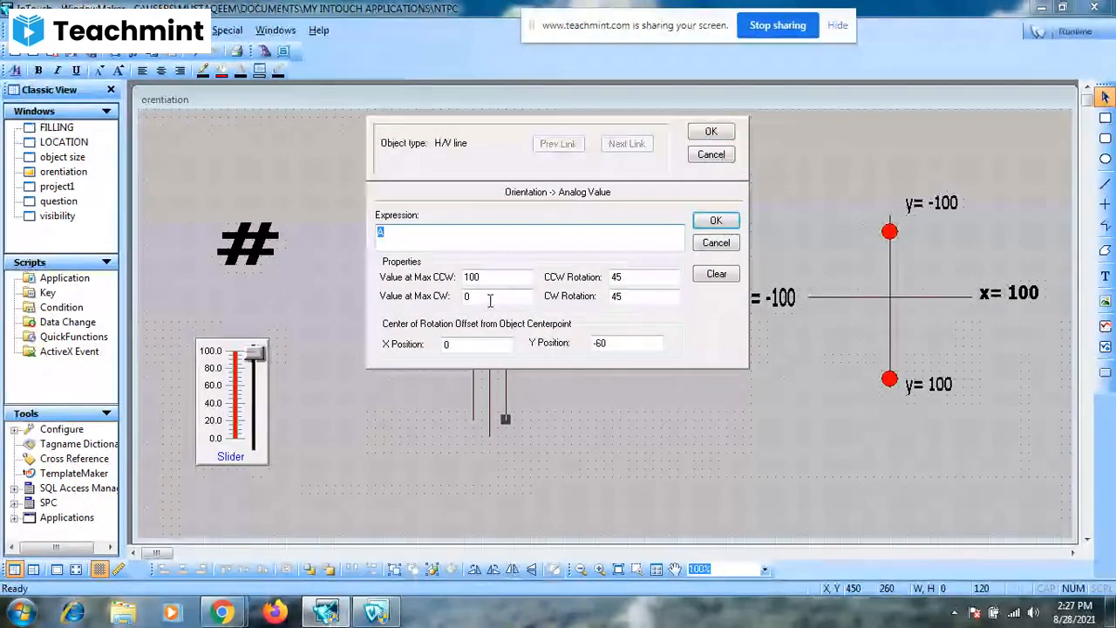
{"action": "key", "text": "BackSpace"}
{"action": "type", "text": "100"}
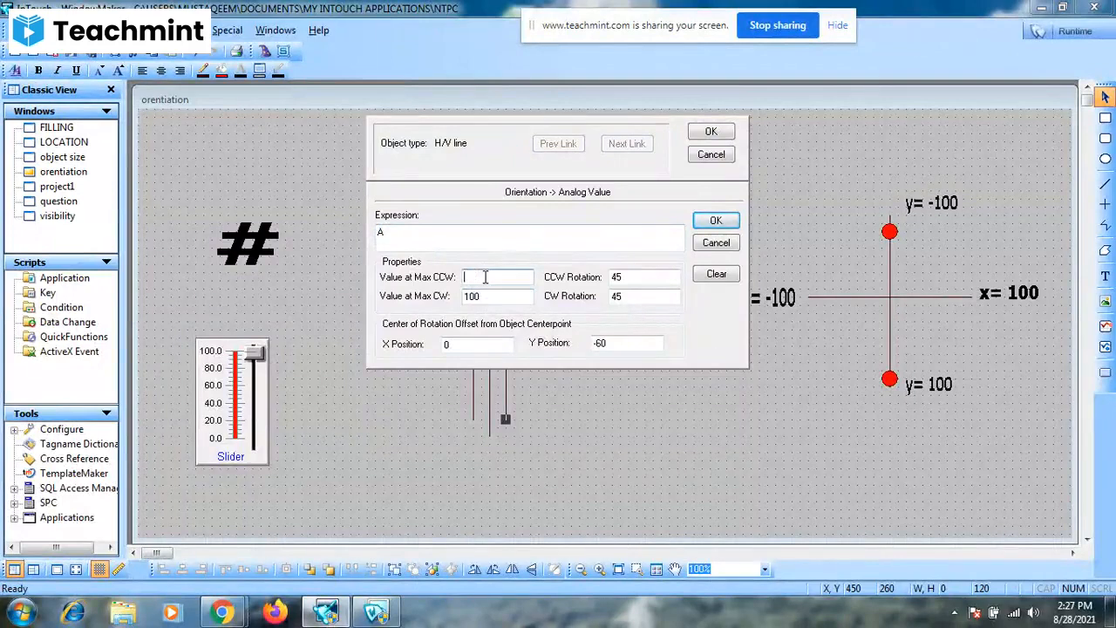
{"action": "type", "text": "60"}
Set the third line's CW rotation to 360 and CCW rotation to 0, and accept the link settings.
{"action": "left_click", "coordinate": [638, 296]}
{"action": "type", "text": "360"}
{"action": "left_click", "coordinate": [643, 278]}
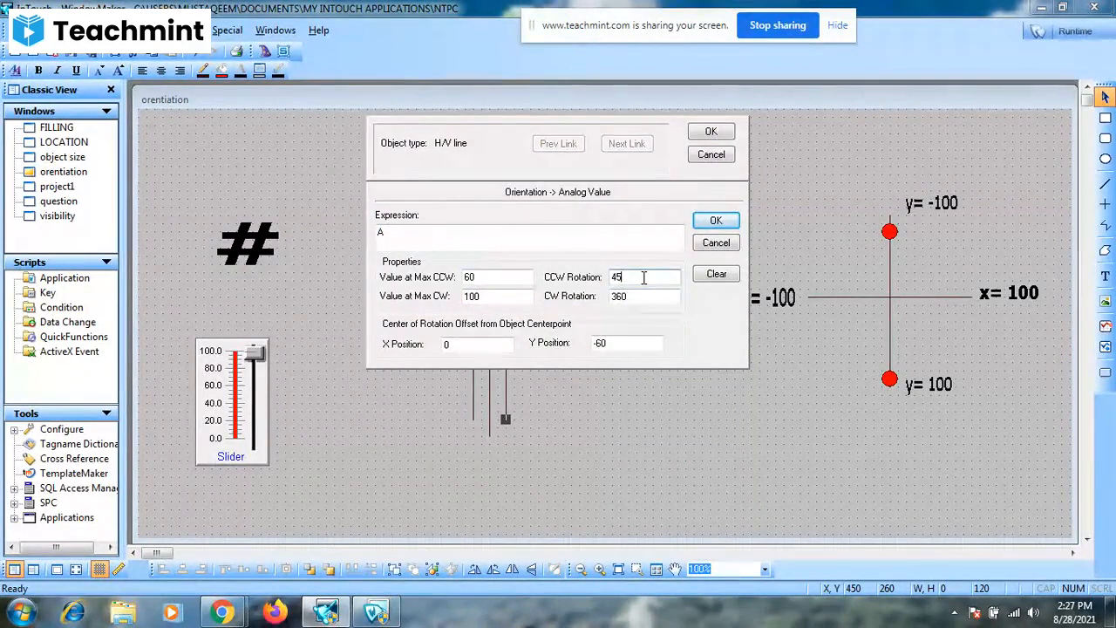
{"action": "key", "text": "BackSpace"}
{"action": "key", "text": "BackSpace"}
{"action": "type", "text": "0"}
{"action": "left_click", "coordinate": [712, 132]}
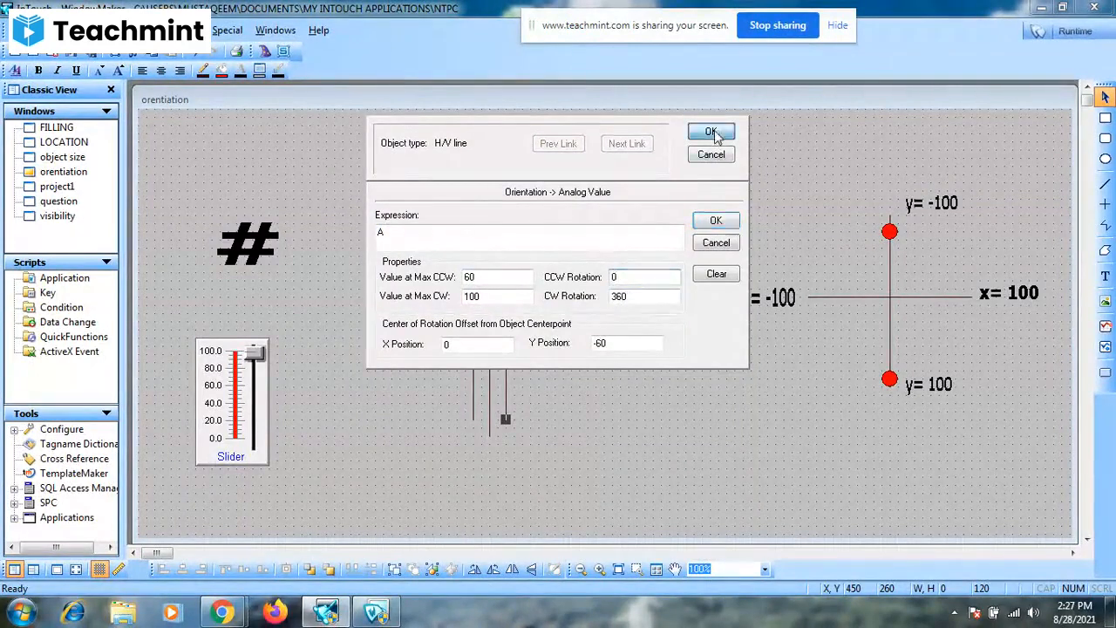
Move both line copies exactly on top of the original vertical line below the red circle.
{"action": "left_click", "coordinate": [491, 358]}
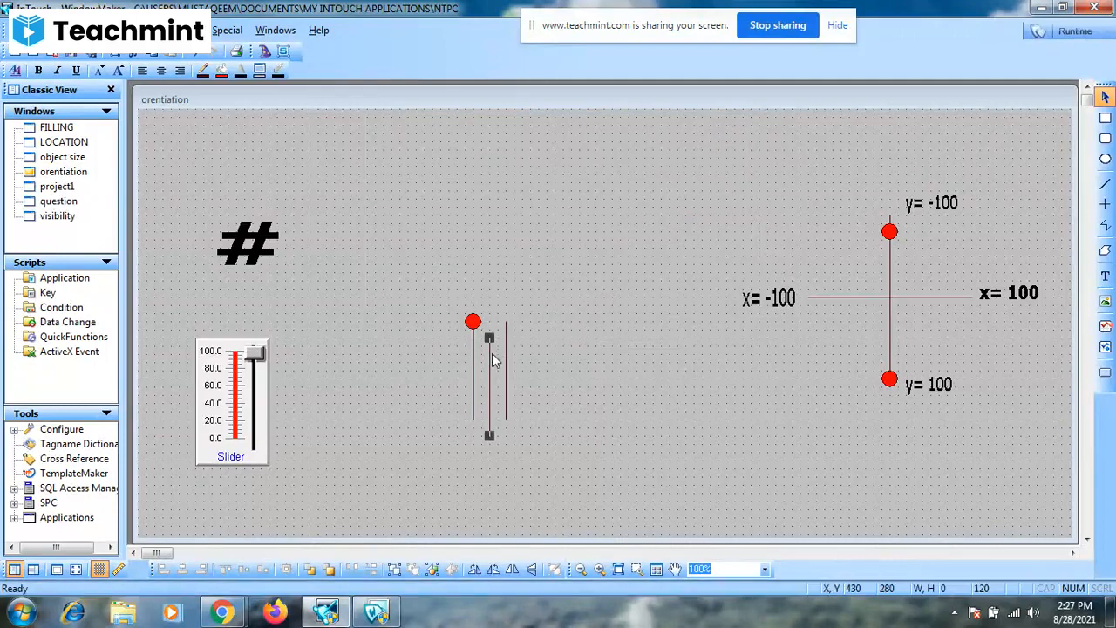
{"action": "key", "text": "Up"}
{"action": "key", "text": "Up"}
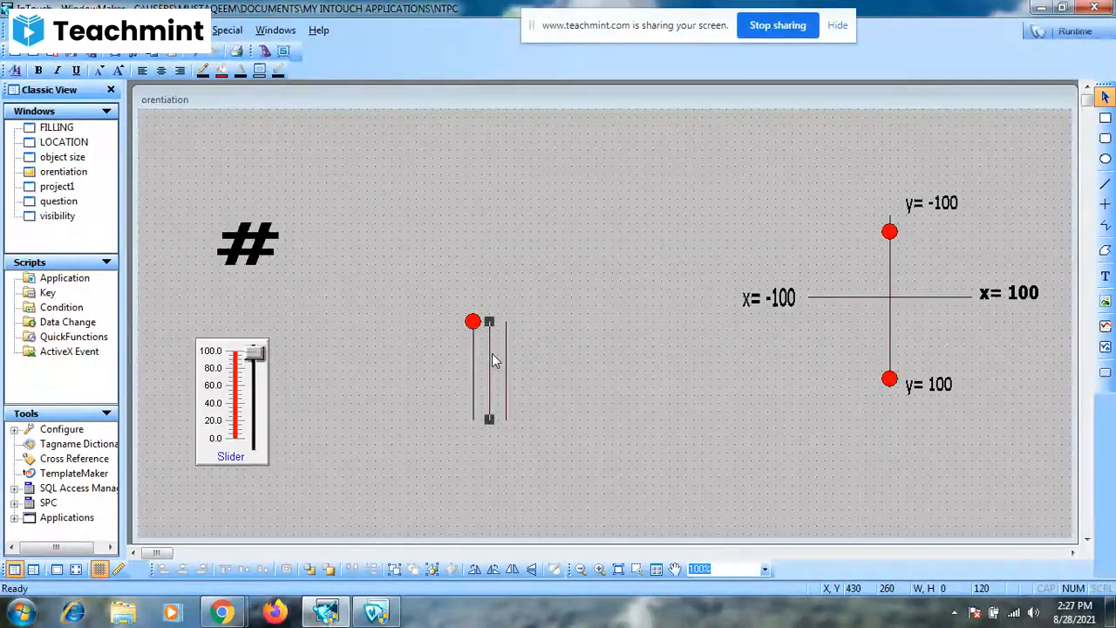
{"action": "key", "text": "Left"}
{"action": "key", "text": "Left"}
{"action": "left_click", "coordinate": [506, 360]}
{"action": "key", "text": "Left"}
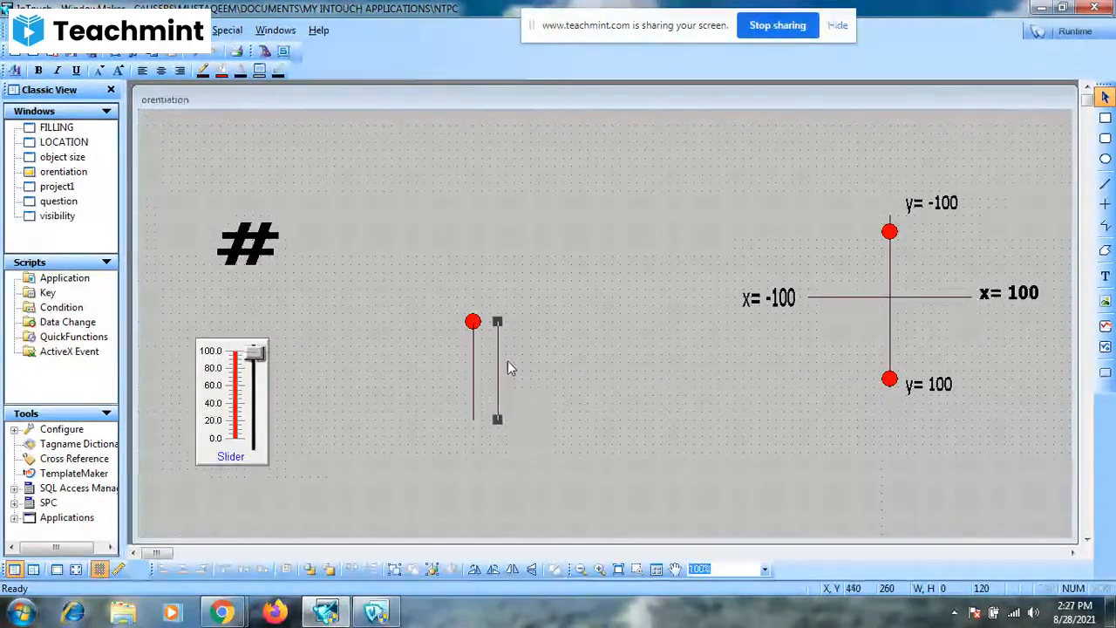
{"action": "key", "text": "Left"}
{"action": "key", "text": "Left"}
{"action": "key", "text": "Left"}
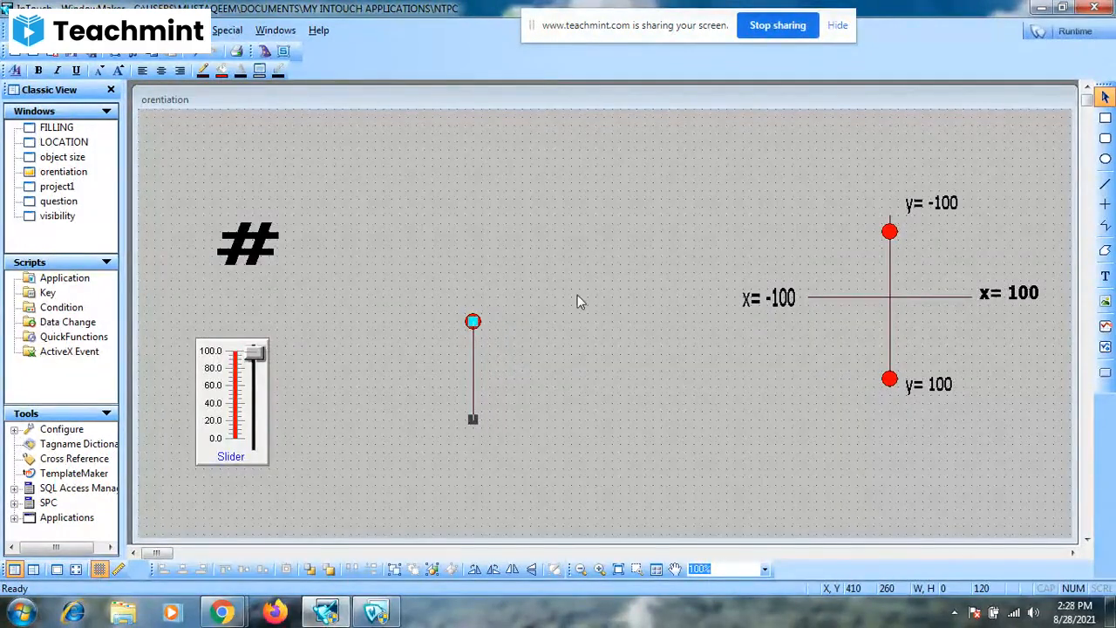
Test the stacked lines in runtime by moving the slider up slightly from 0, and return to development mode.
{"action": "left_click", "coordinate": [1098, 29]}
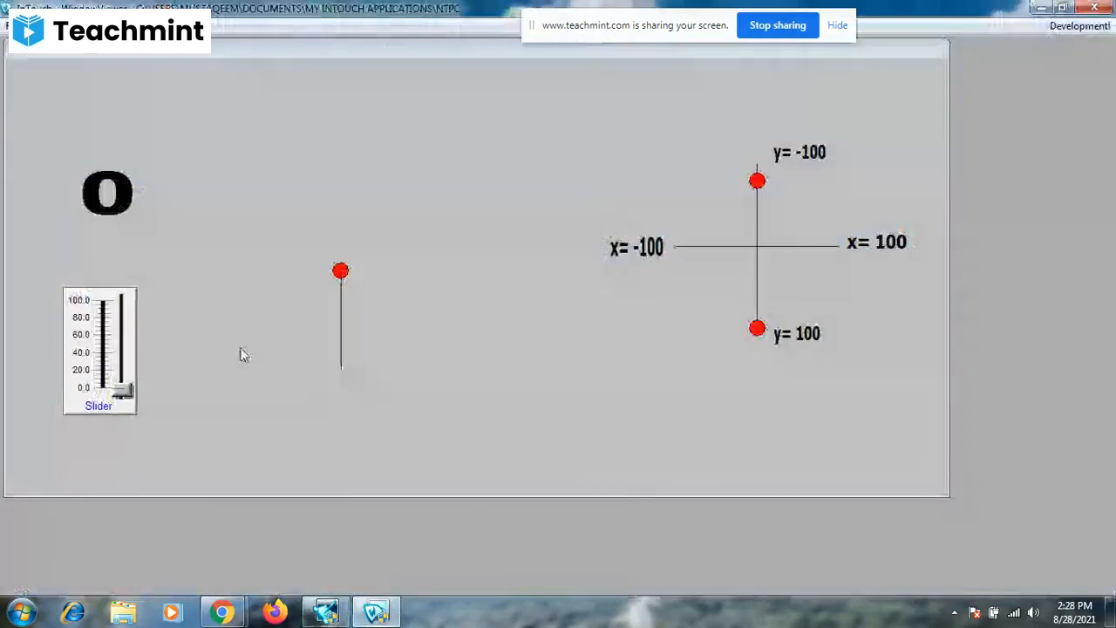
{"action": "left_click_drag", "start_coordinate": [122, 301], "coordinate": [126, 390]}
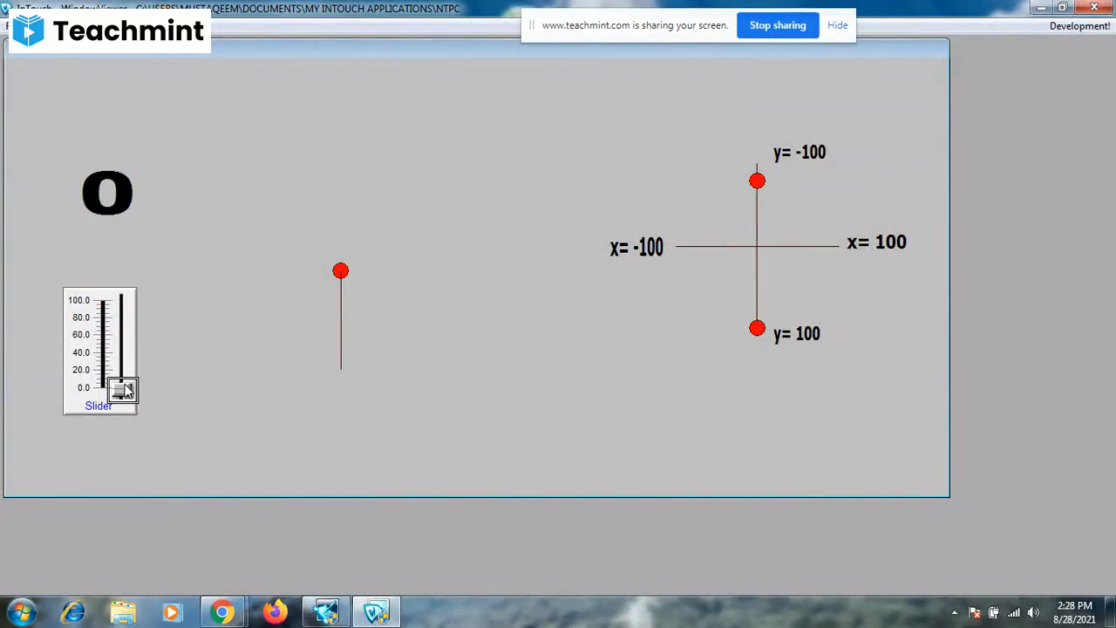
{"action": "left_click_drag", "start_coordinate": [126, 389], "coordinate": [122, 372]}
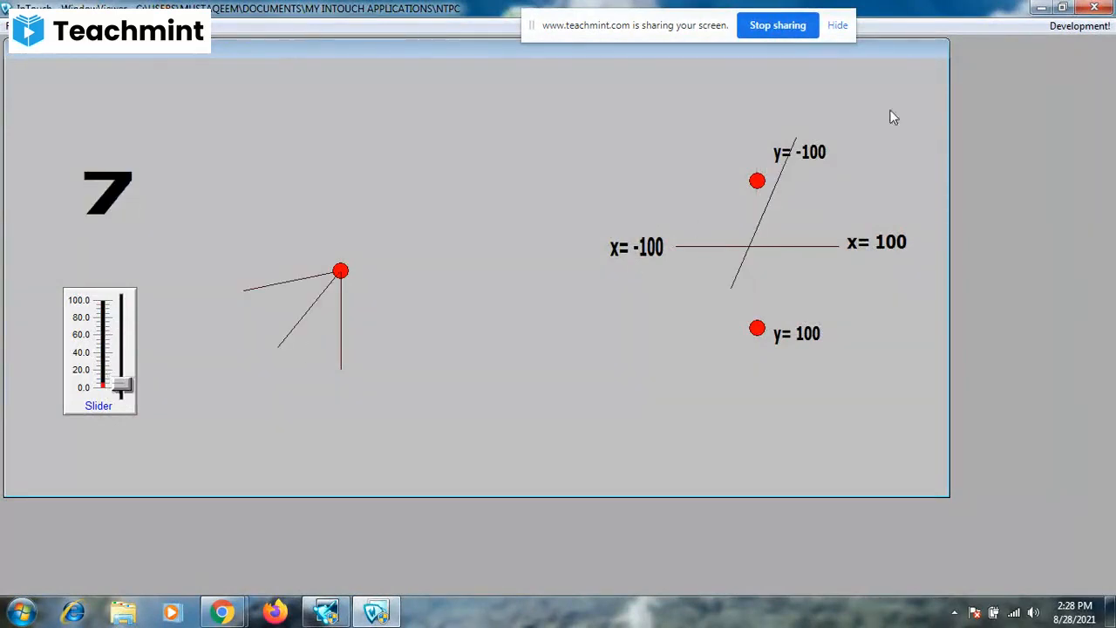
{"action": "left_click", "coordinate": [1074, 26]}
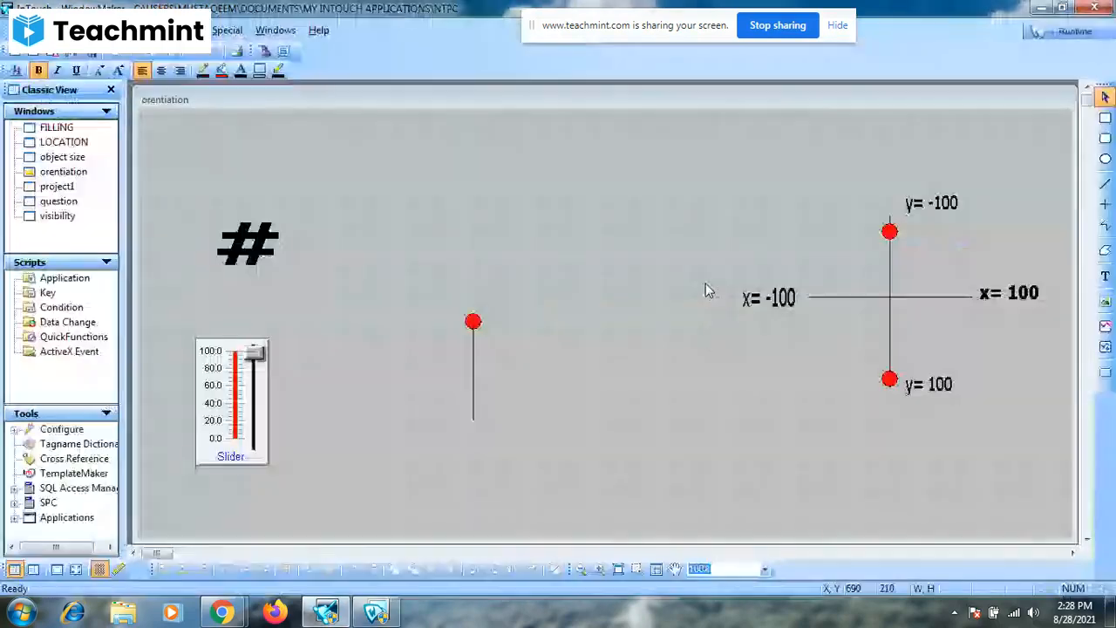
Move two of the stacked lines sideways off the original so that three vertical lines stand evenly spaced.
{"action": "left_click", "coordinate": [476, 365]}
{"action": "key", "text": "ctrl+d"}
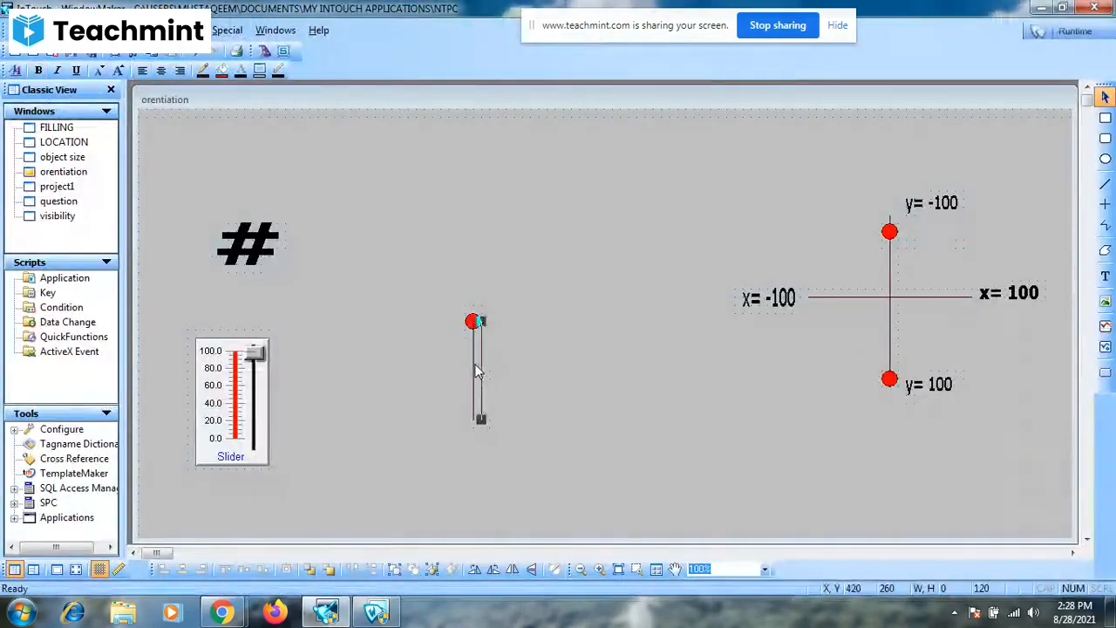
{"action": "key", "text": "Right"}
{"action": "key", "text": "Right"}
{"action": "key", "text": "Right"}
{"action": "left_click", "coordinate": [475, 371]}
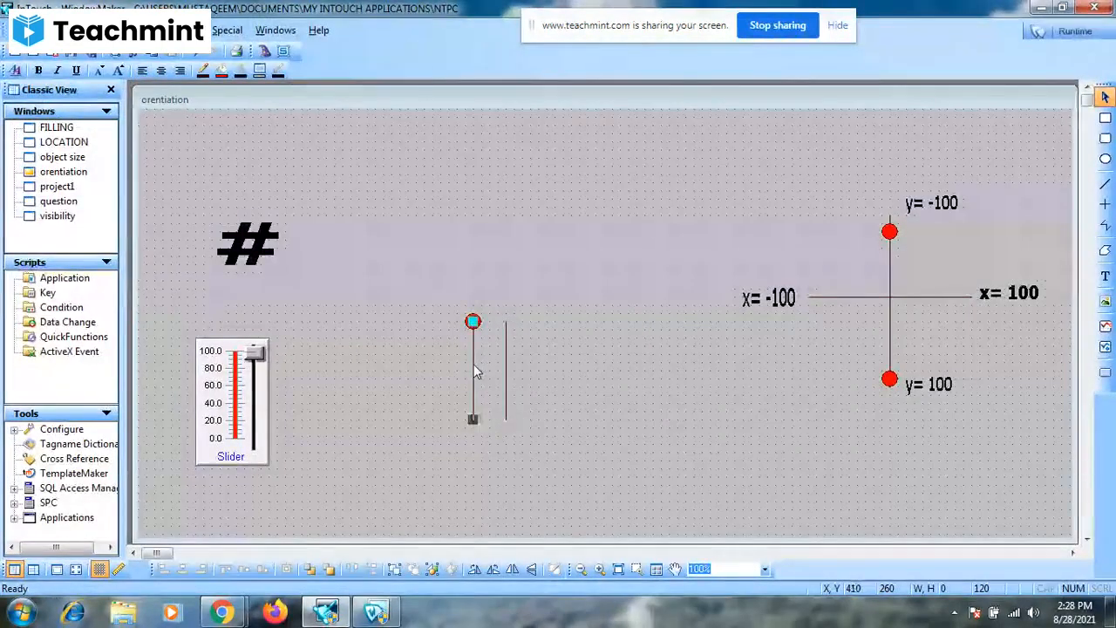
{"action": "key", "text": "ctrl+d"}
{"action": "key", "text": "Right"}
Check the orientation link values of the vertical line under the red circle and accept them unchanged.
{"action": "double_click", "coordinate": [475, 370]}
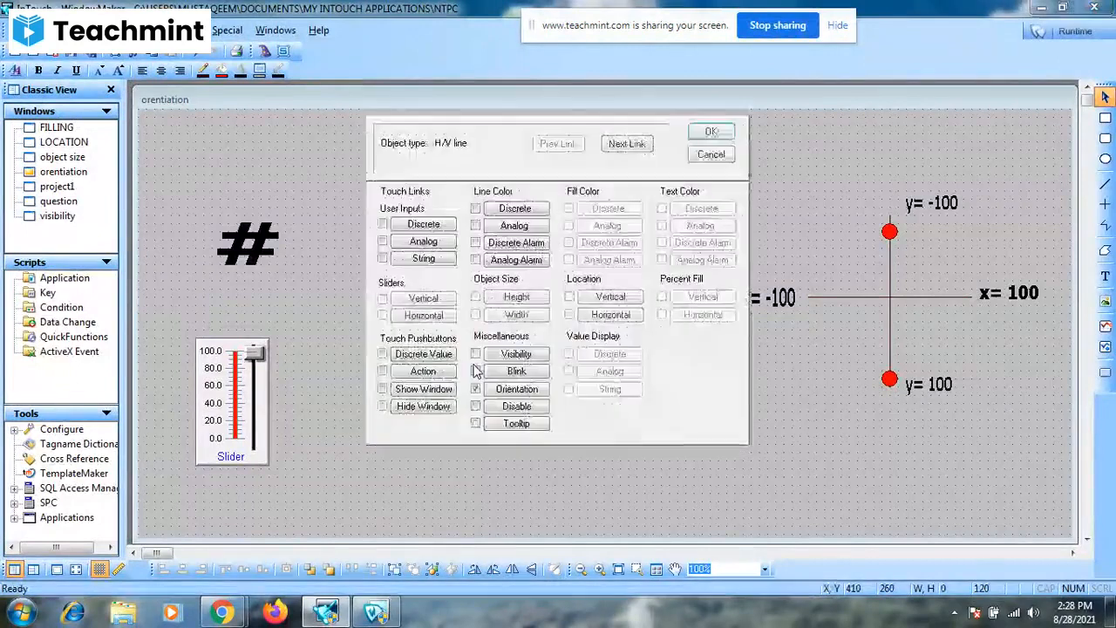
{"action": "left_click", "coordinate": [513, 393]}
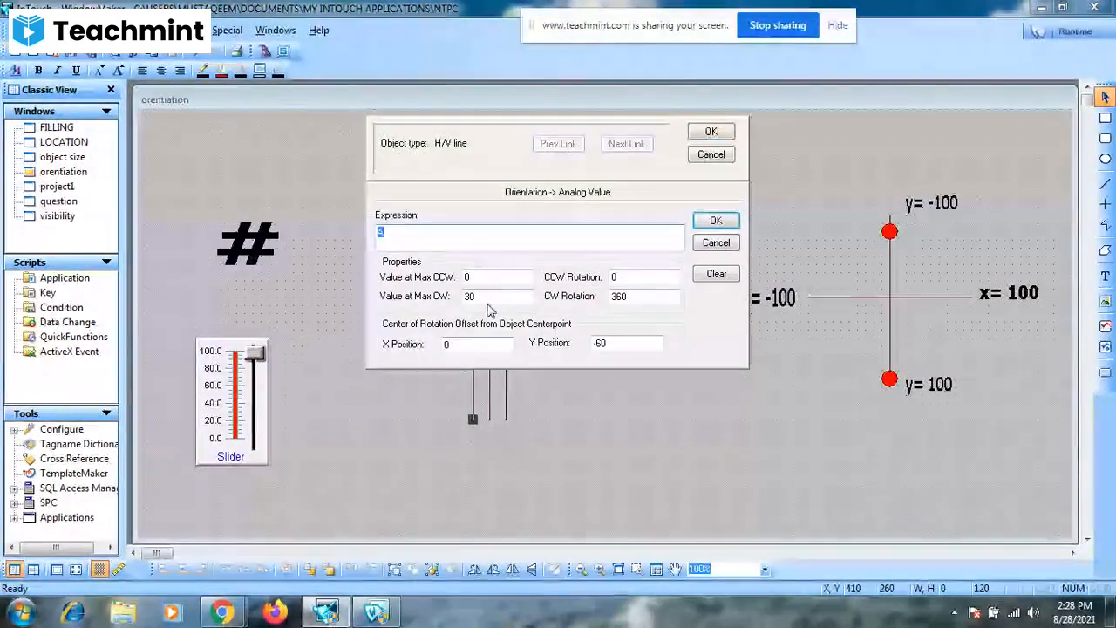
{"action": "left_click", "coordinate": [713, 221]}
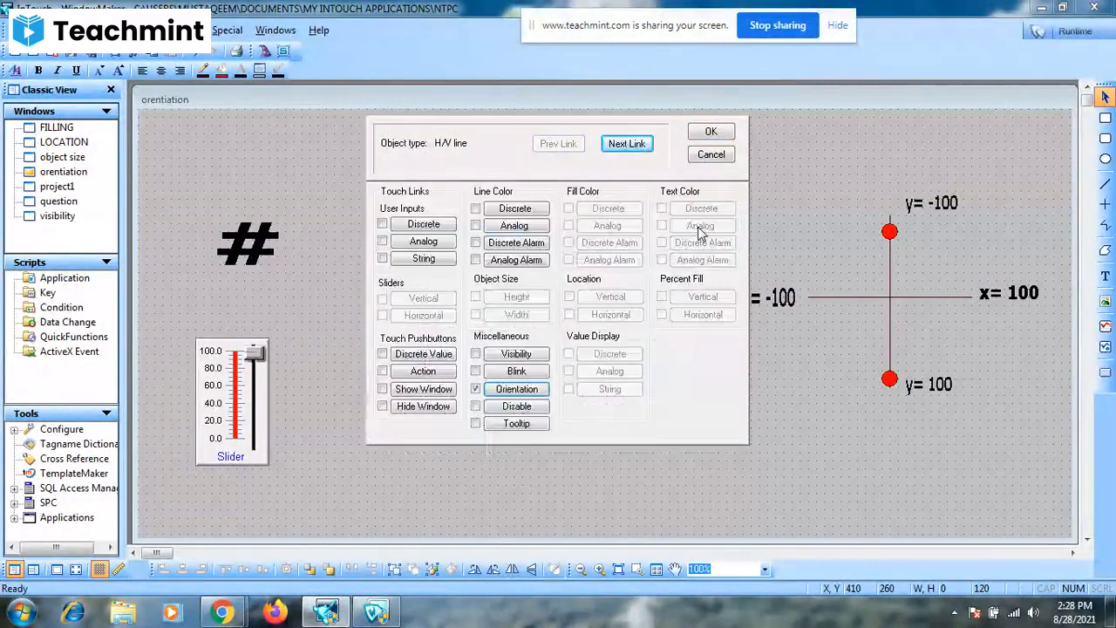
{"action": "left_click", "coordinate": [710, 131]}
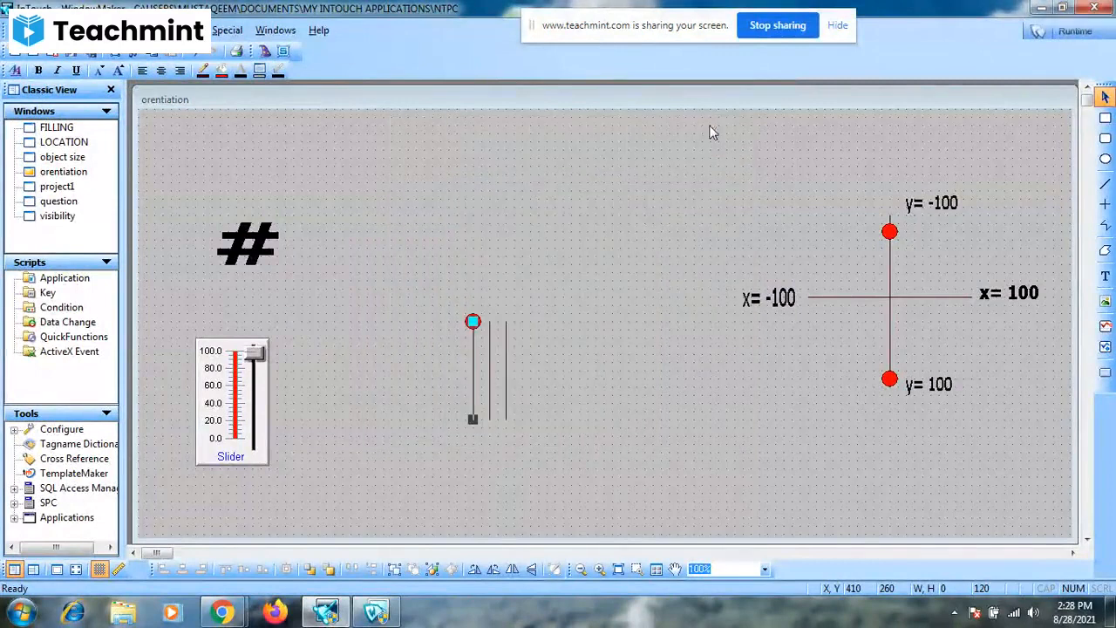
Set the middle line's Value at Max CCW to 30, and move the separated lines back towards the original line.
{"action": "double_click", "coordinate": [487, 356]}
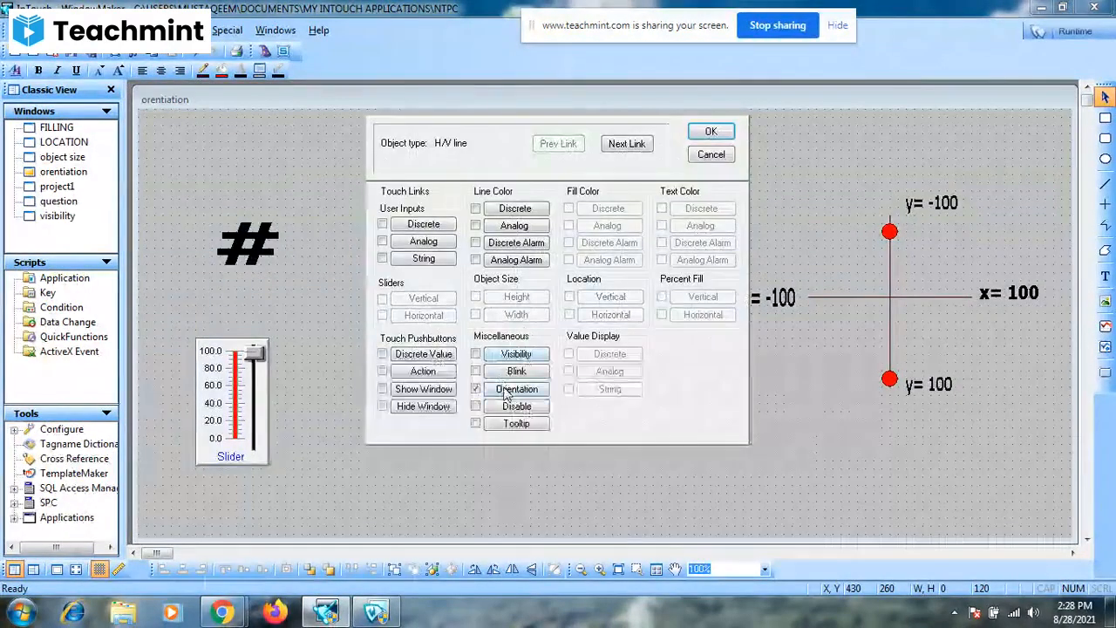
{"action": "left_click", "coordinate": [506, 393]}
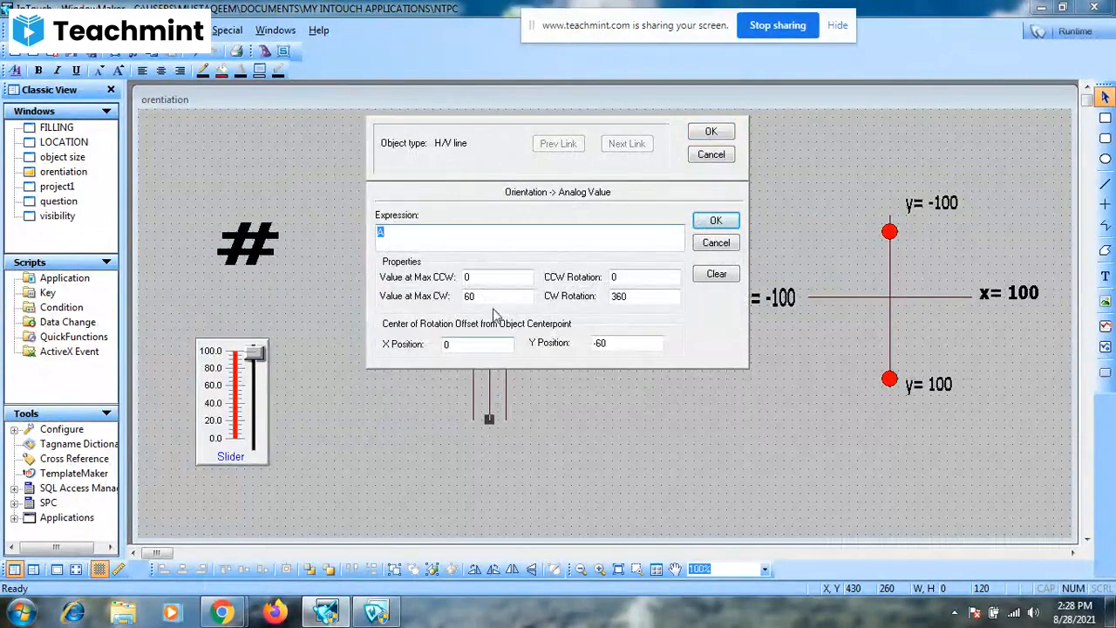
{"action": "left_click", "coordinate": [482, 276]}
{"action": "type", "text": "30"}
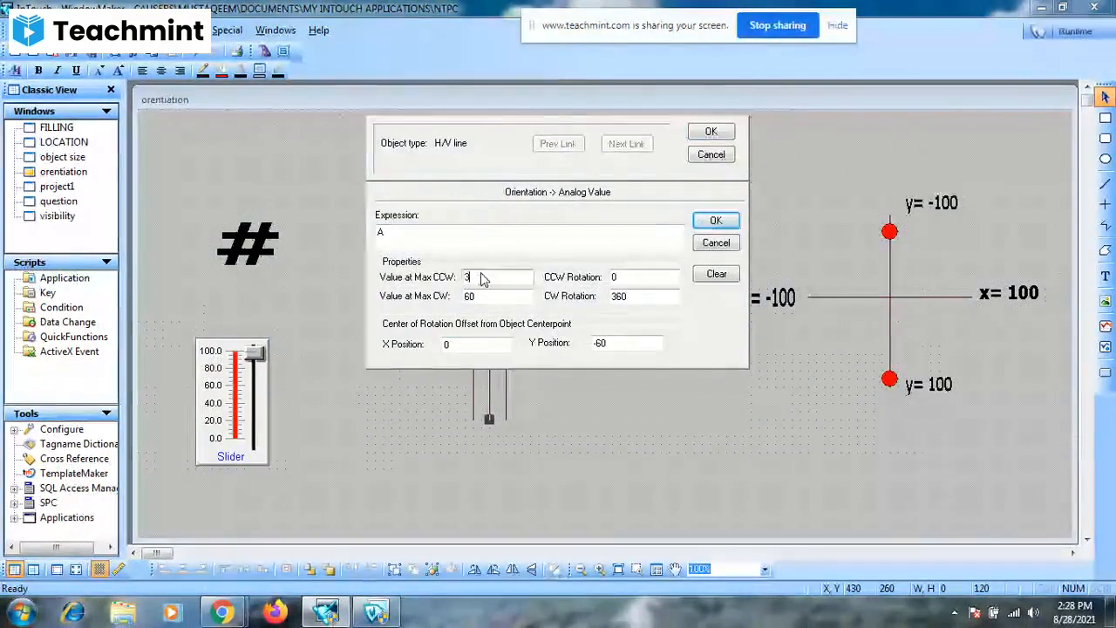
{"action": "left_click", "coordinate": [711, 133]}
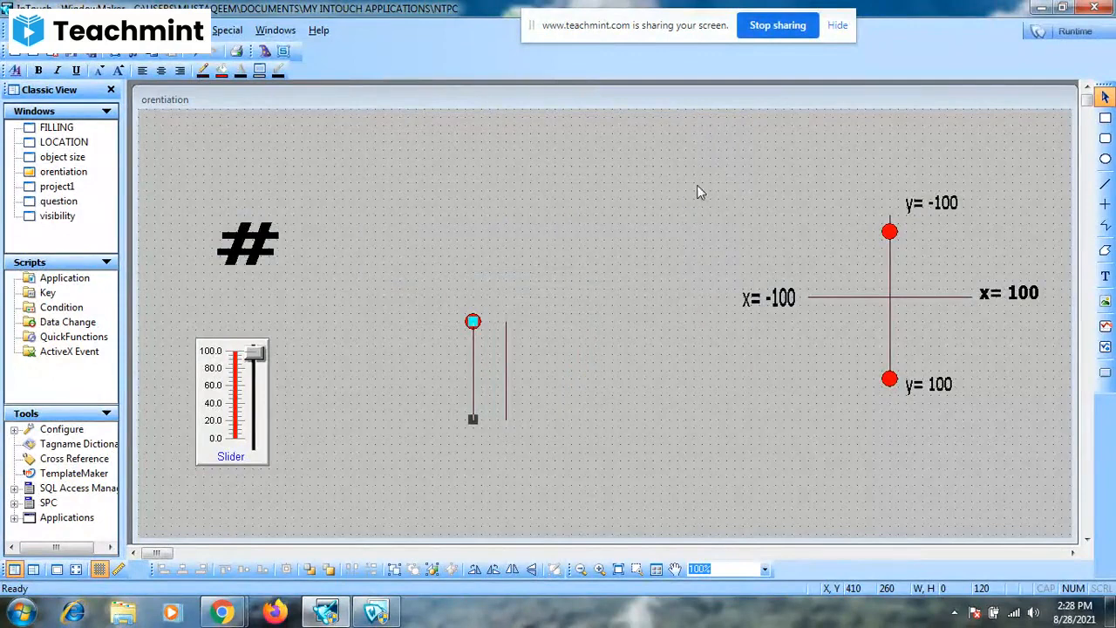
{"action": "left_click", "coordinate": [506, 330]}
{"action": "key", "text": "Delete"}
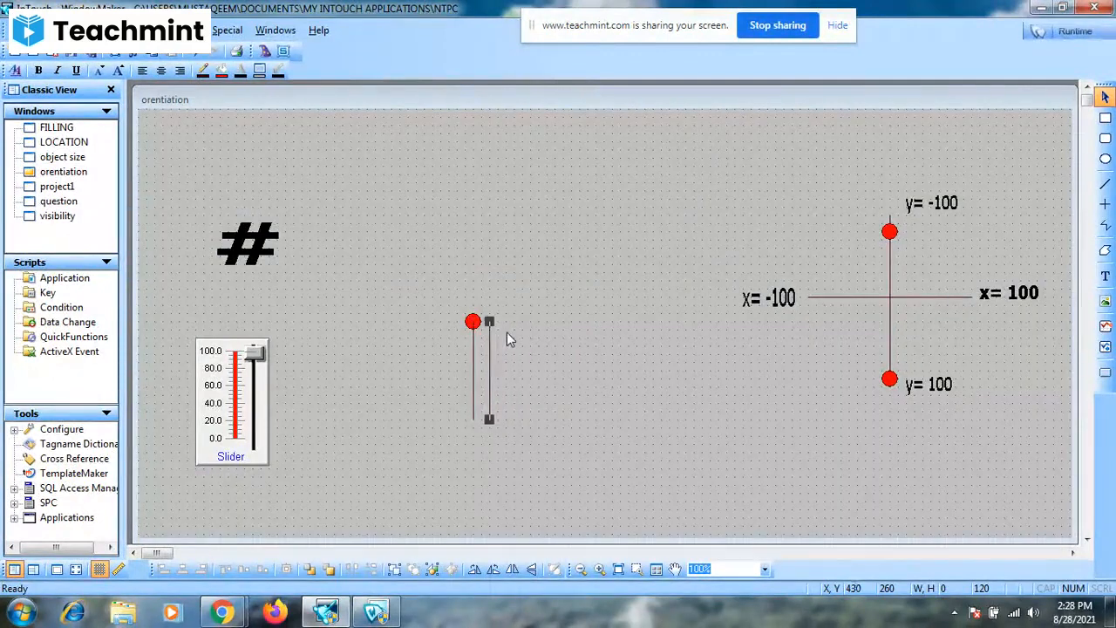
Test the lines' successive rotations in runtime by raising the slider towards 100, and return to development mode.
{"action": "left_click", "coordinate": [1075, 31]}
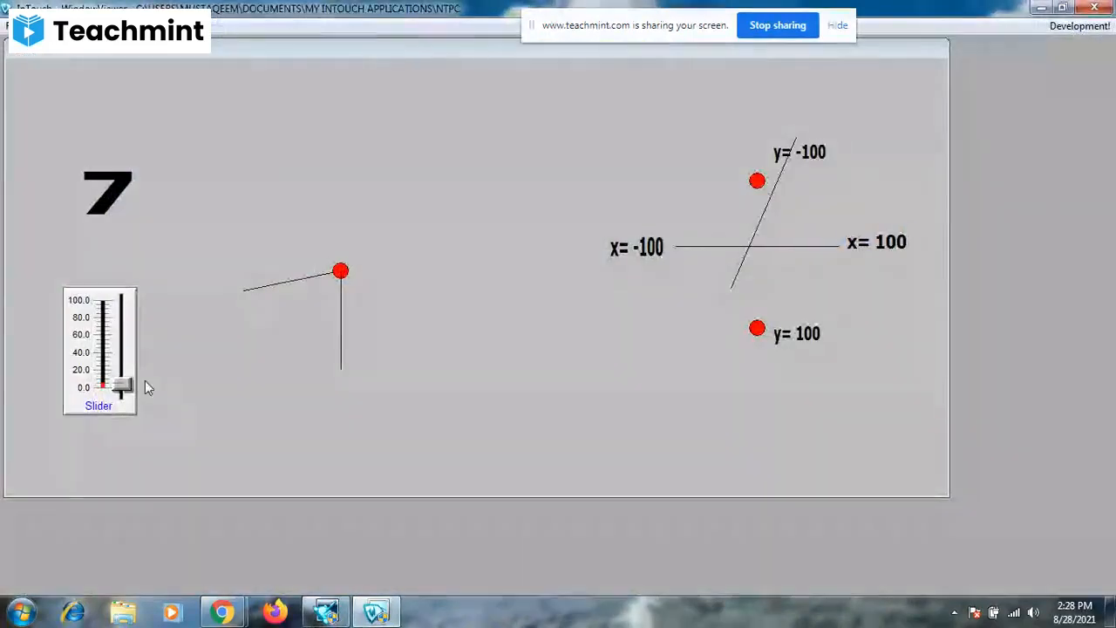
{"action": "left_click_drag", "start_coordinate": [121, 384], "coordinate": [128, 353]}
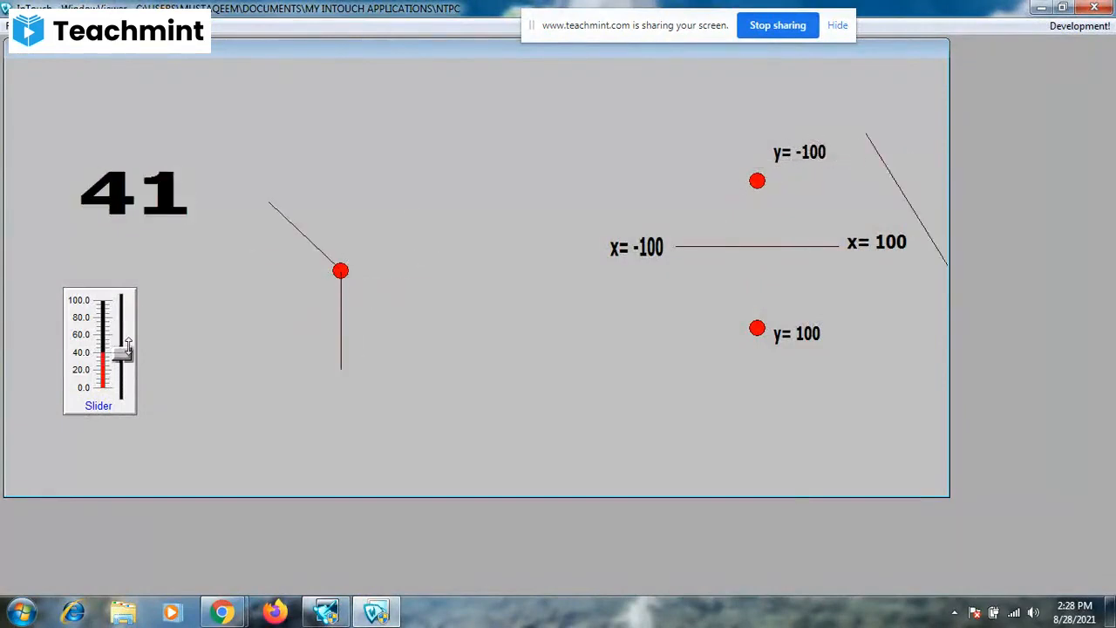
{"action": "left_click_drag", "start_coordinate": [127, 351], "coordinate": [126, 297]}
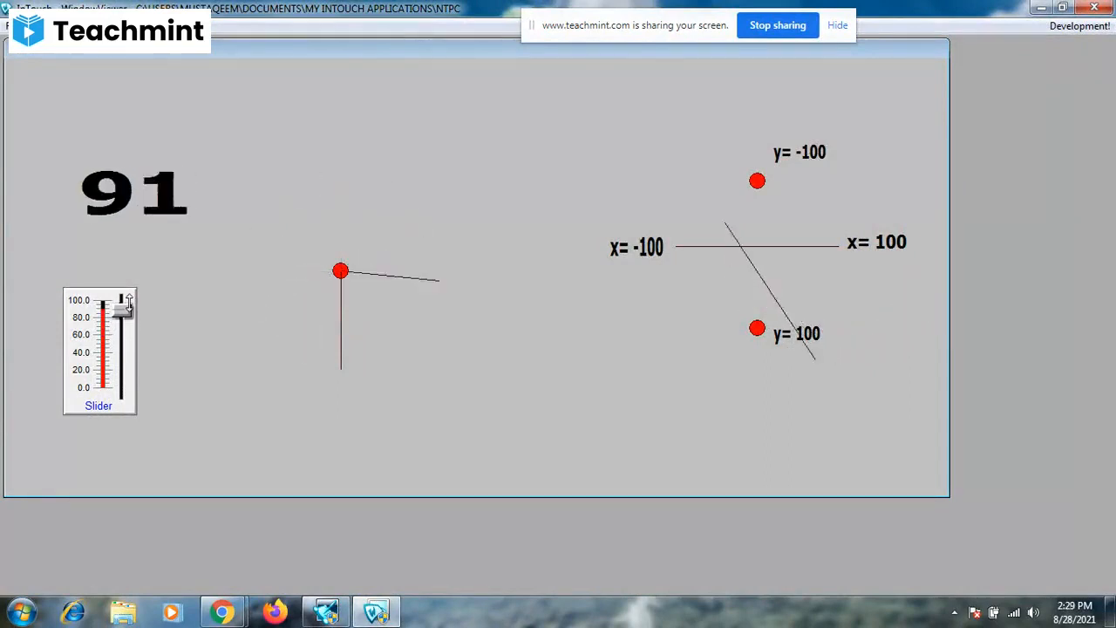
{"action": "left_click", "coordinate": [1074, 26]}
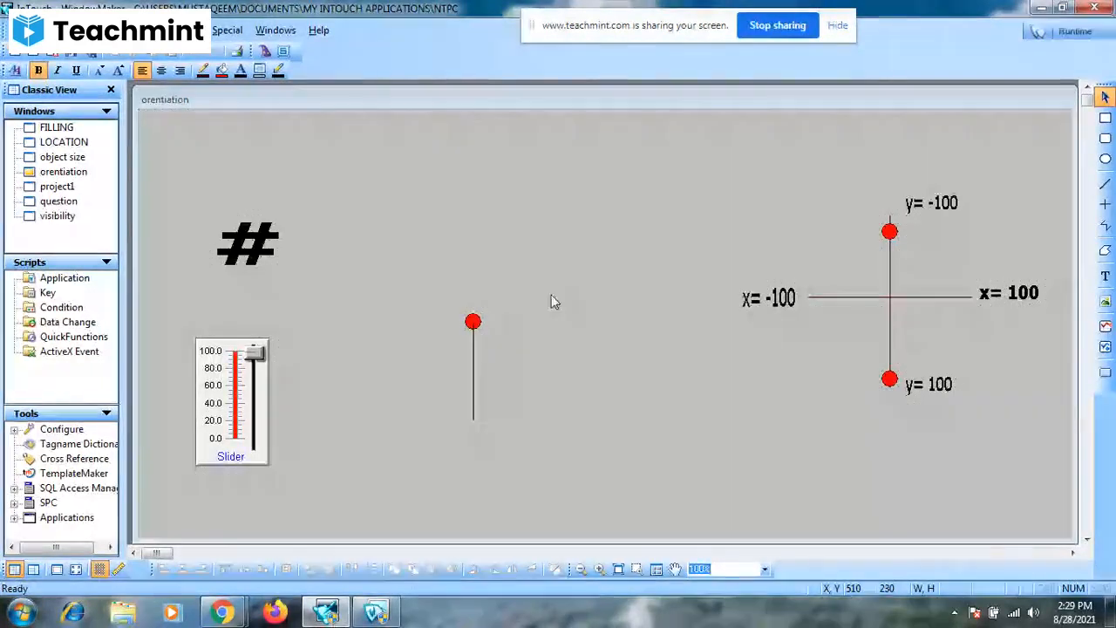
Separate the restacked lines by moving two of them to one side of the line under the red circle.
{"action": "left_click", "coordinate": [473, 351]}
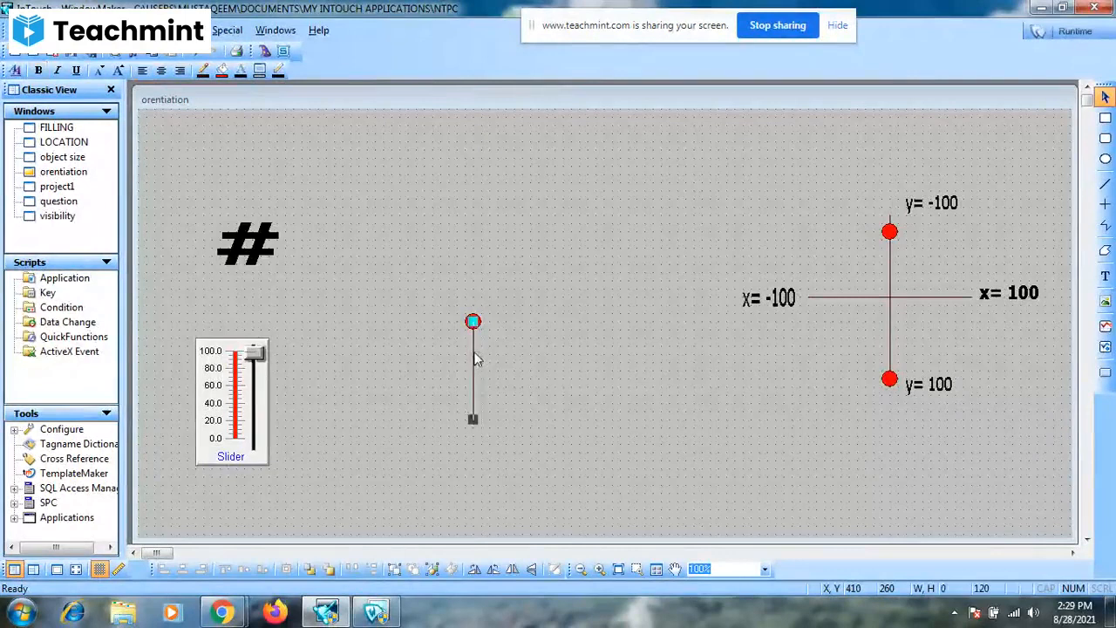
{"action": "key", "text": "ctrl+d"}
{"action": "key", "text": "Up"}
{"action": "key", "text": "Right"}
{"action": "key", "text": "Right"}
{"action": "left_click", "coordinate": [474, 360]}
{"action": "key", "text": "ctrl+d"}
{"action": "key", "text": "Up"}
{"action": "key", "text": "Right"}
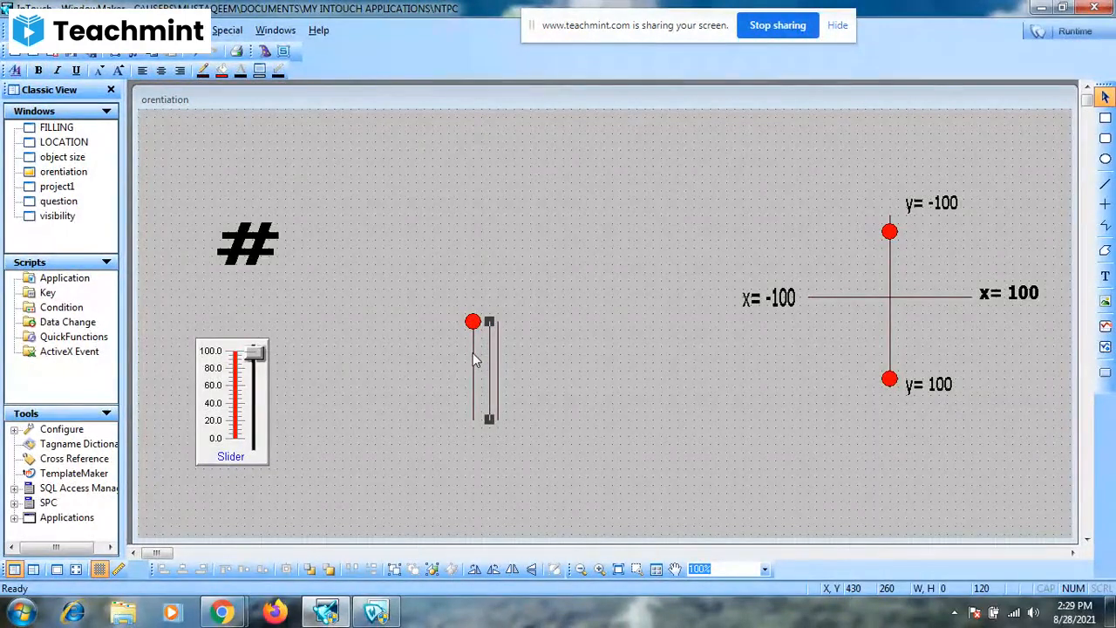
Review the orientation link of the line under the red circle and accept its settings without changes.
{"action": "double_click", "coordinate": [473, 353]}
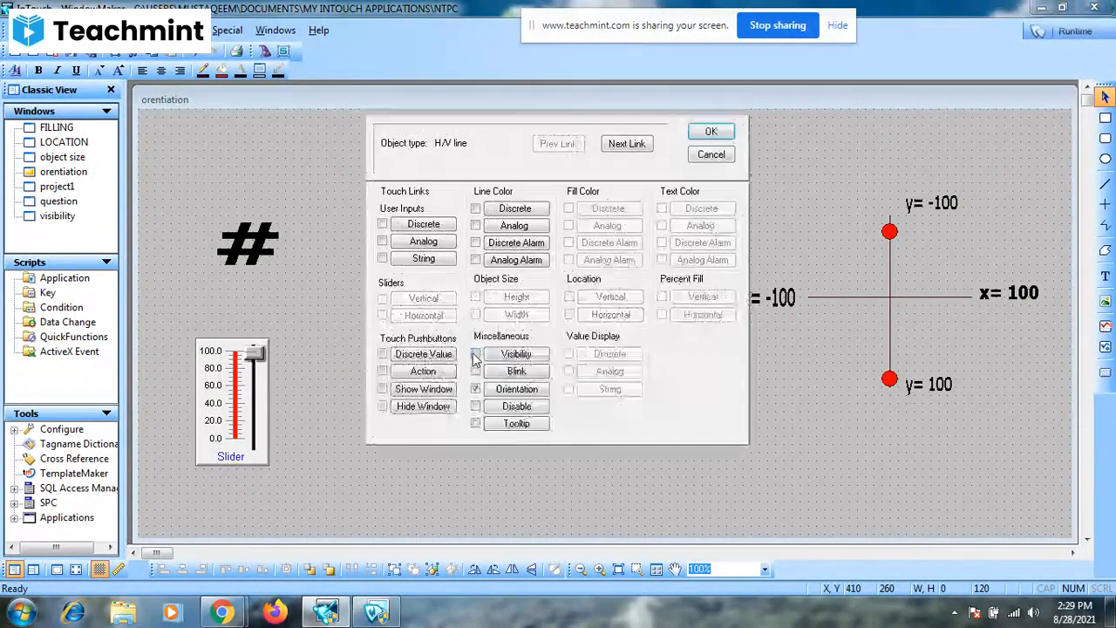
{"action": "left_click", "coordinate": [517, 389]}
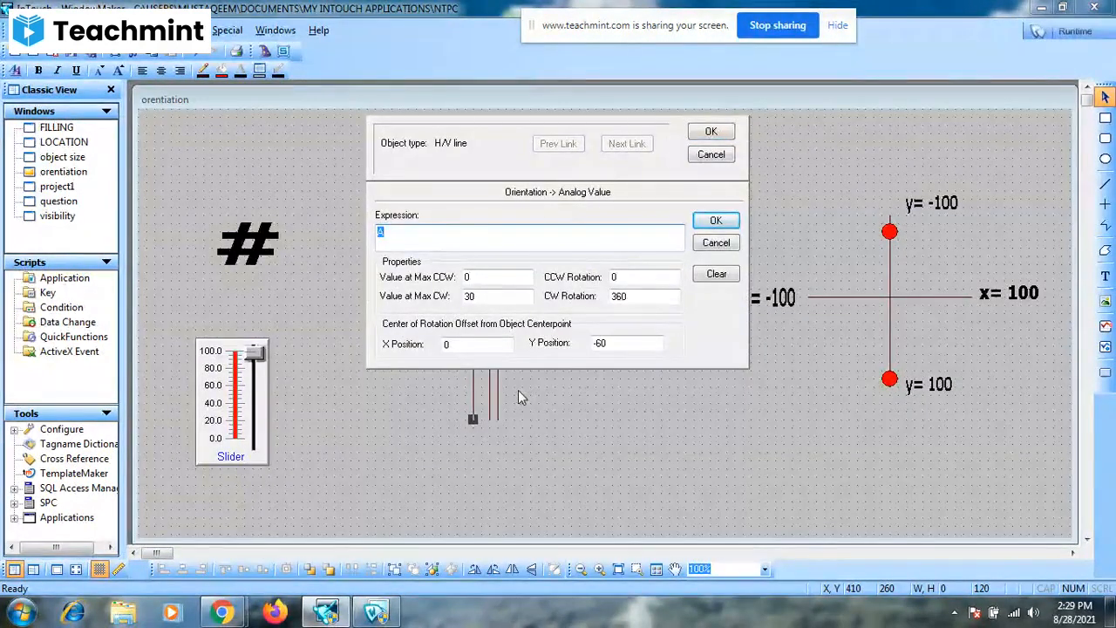
{"action": "key", "text": "Return"}
{"action": "left_click", "coordinate": [717, 135]}
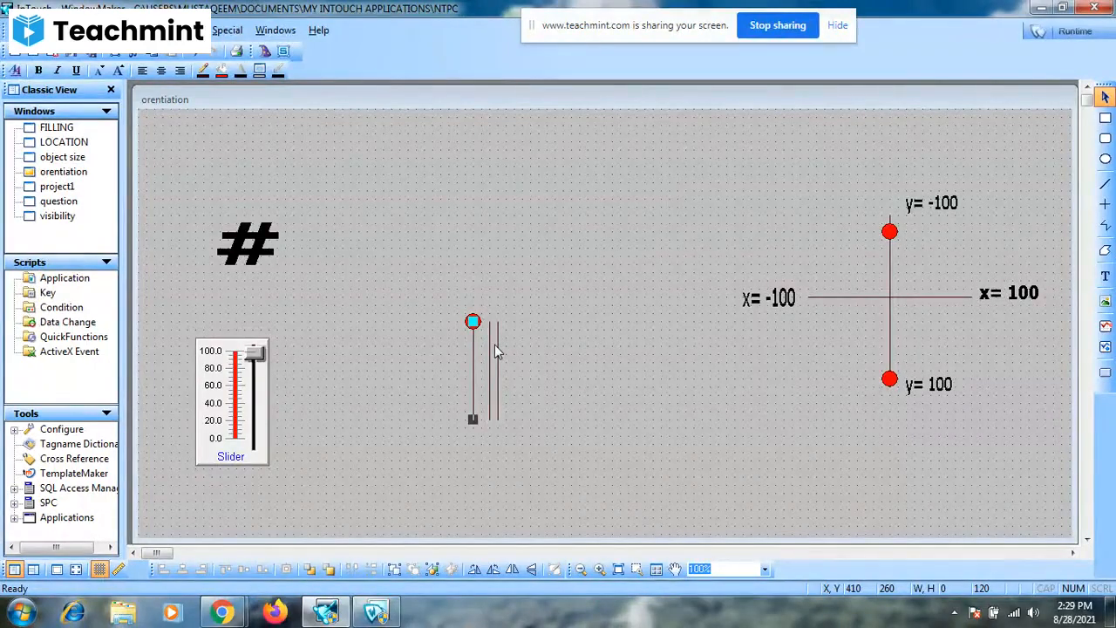
Examine the CCW and CW values and rotation angles in the original line's orientation link, and cancel the dialog.
{"action": "double_click", "coordinate": [476, 355]}
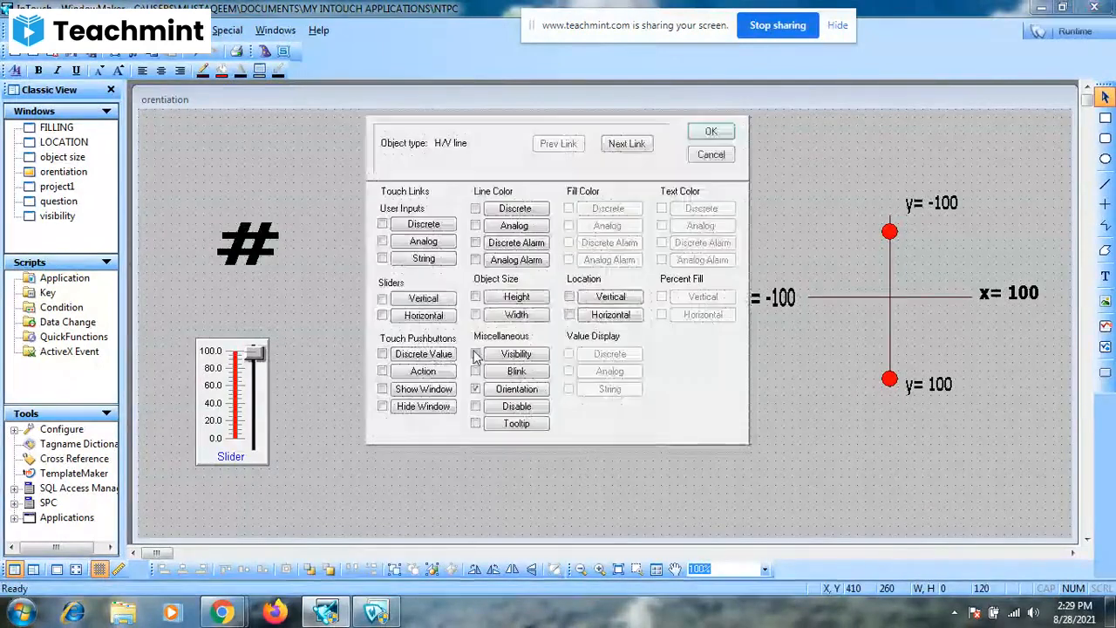
{"action": "left_click", "coordinate": [516, 388]}
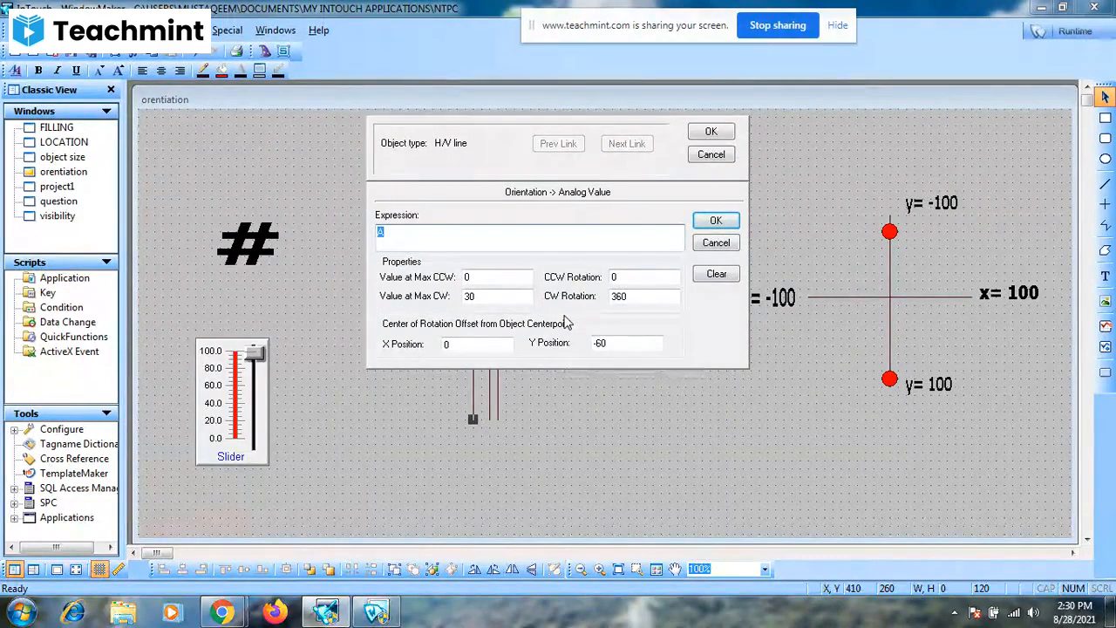
{"action": "left_click", "coordinate": [493, 281]}
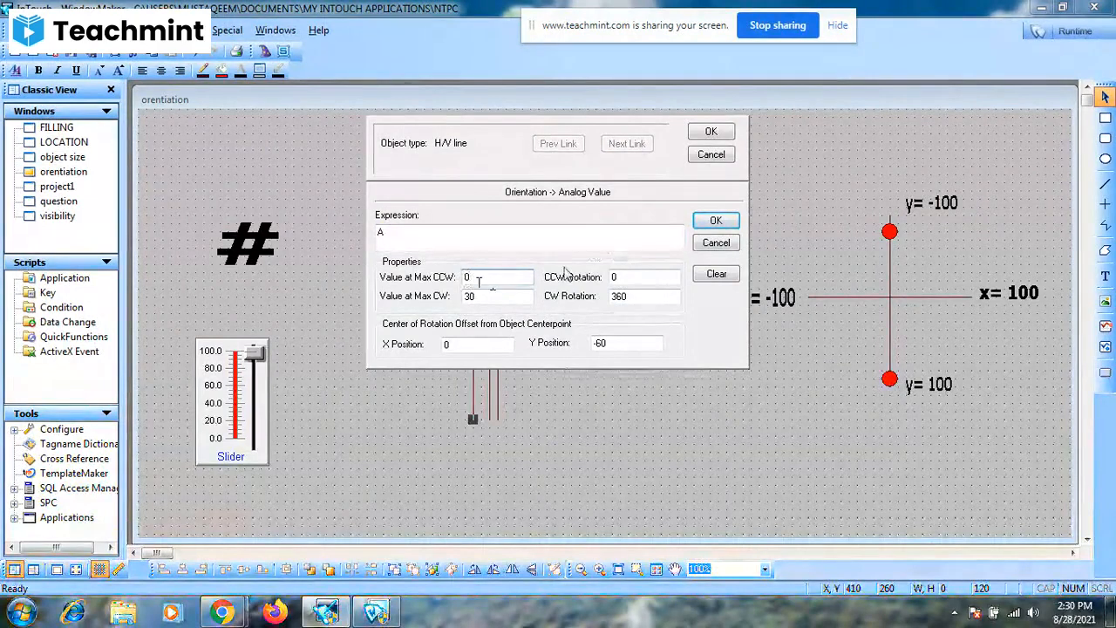
{"action": "left_click", "coordinate": [621, 277]}
{"action": "type", "text": "0"}
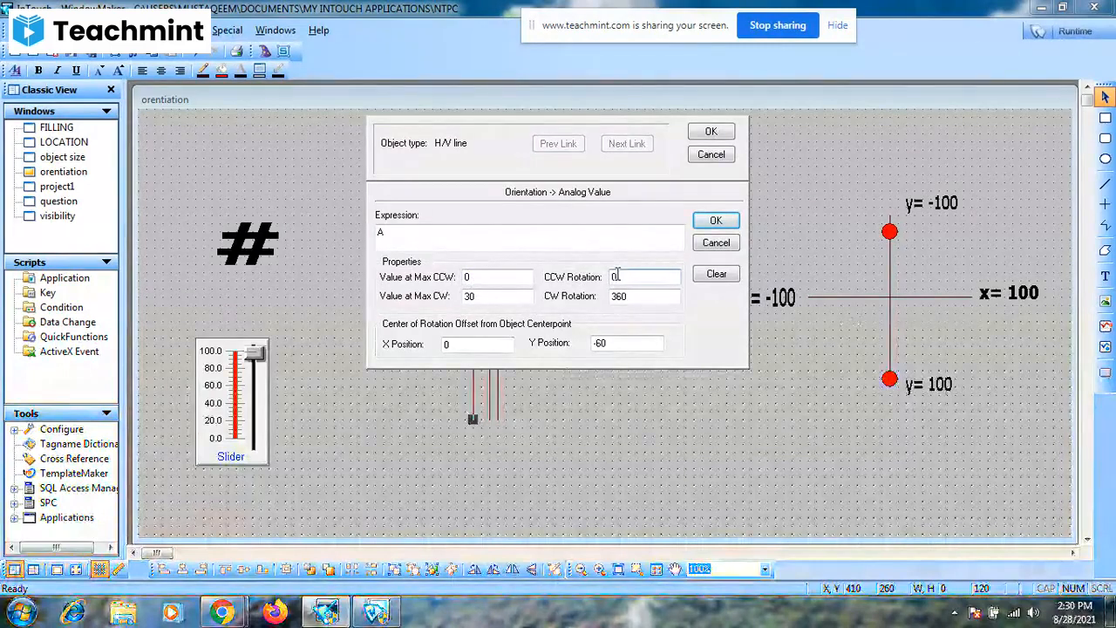
{"action": "left_click", "coordinate": [477, 298]}
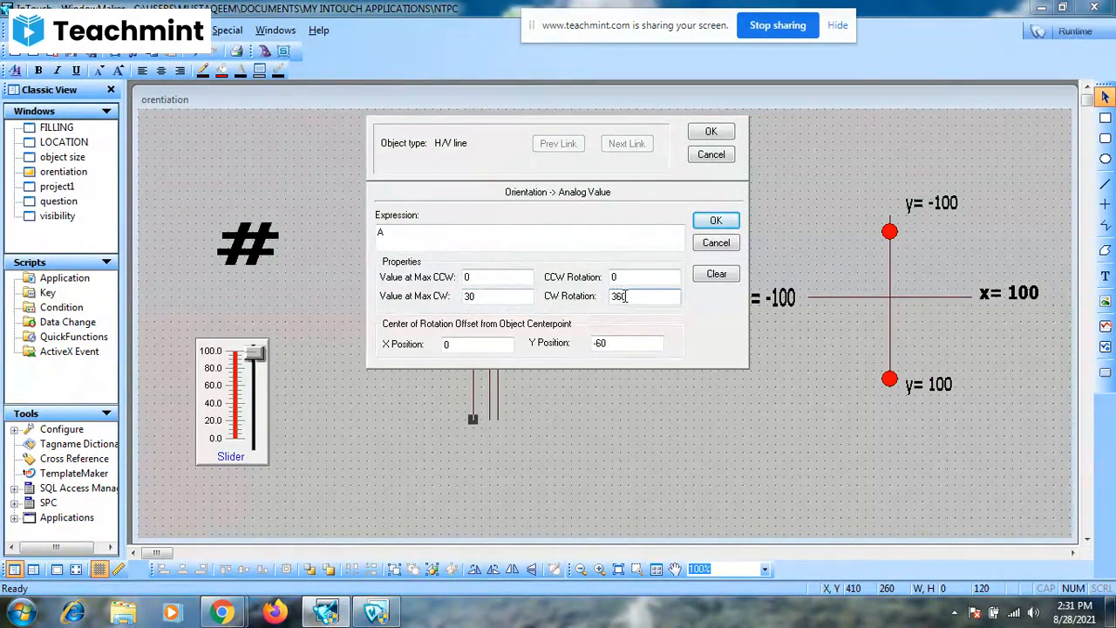
{"action": "left_click", "coordinate": [499, 277]}
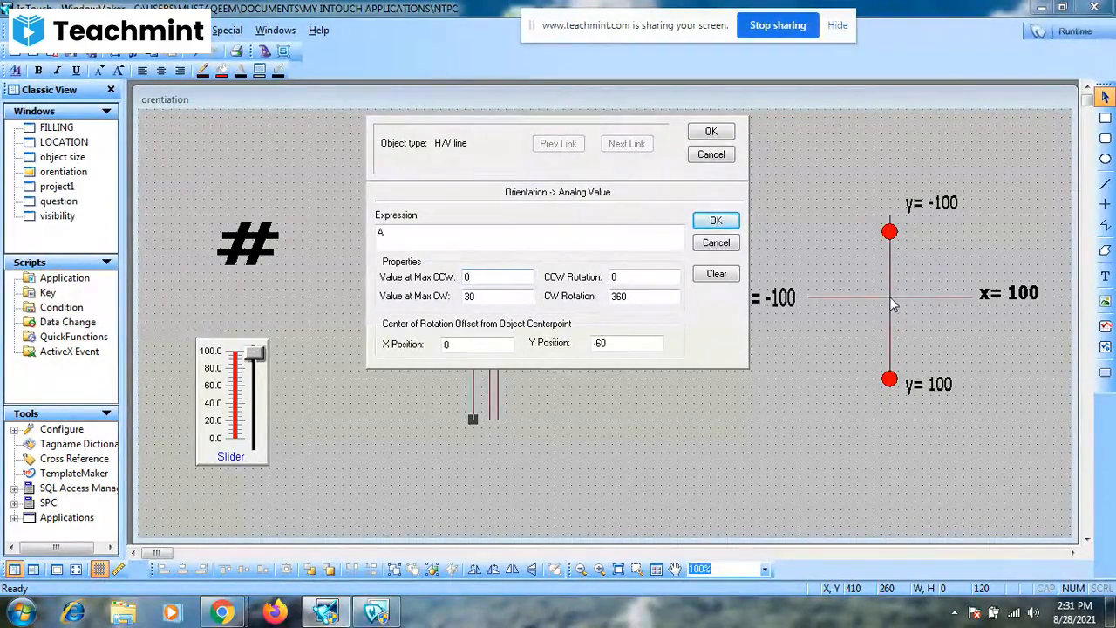
{"action": "left_click", "coordinate": [712, 154]}
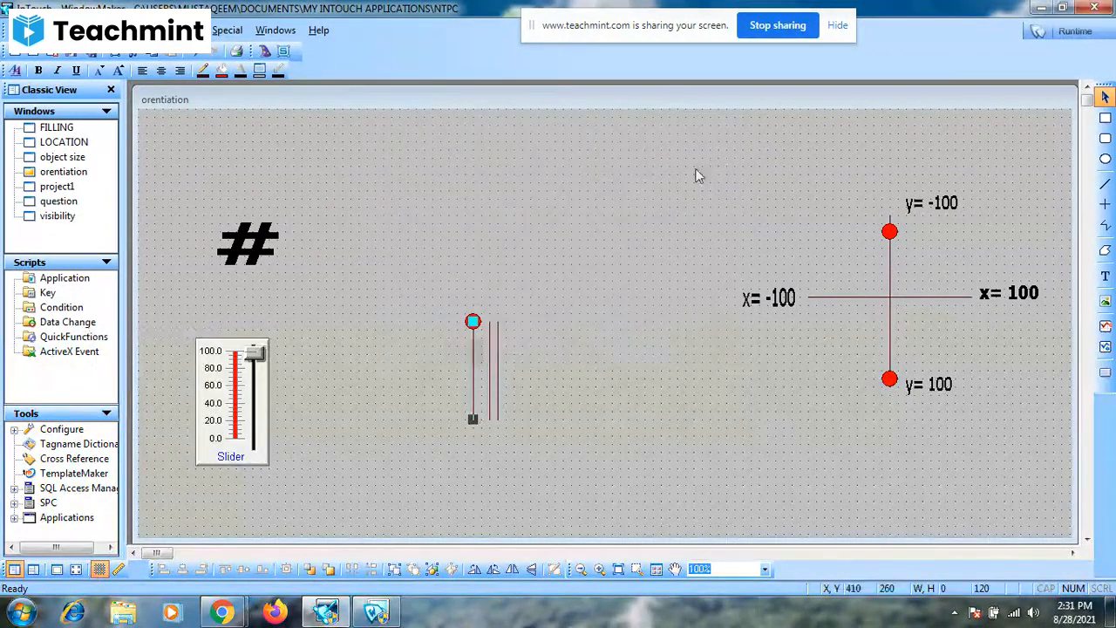
Set the Y position of the center of rotation offset to 0 for the line under the red circle.
{"action": "double_click", "coordinate": [472, 369]}
{"action": "left_click", "coordinate": [511, 389]}
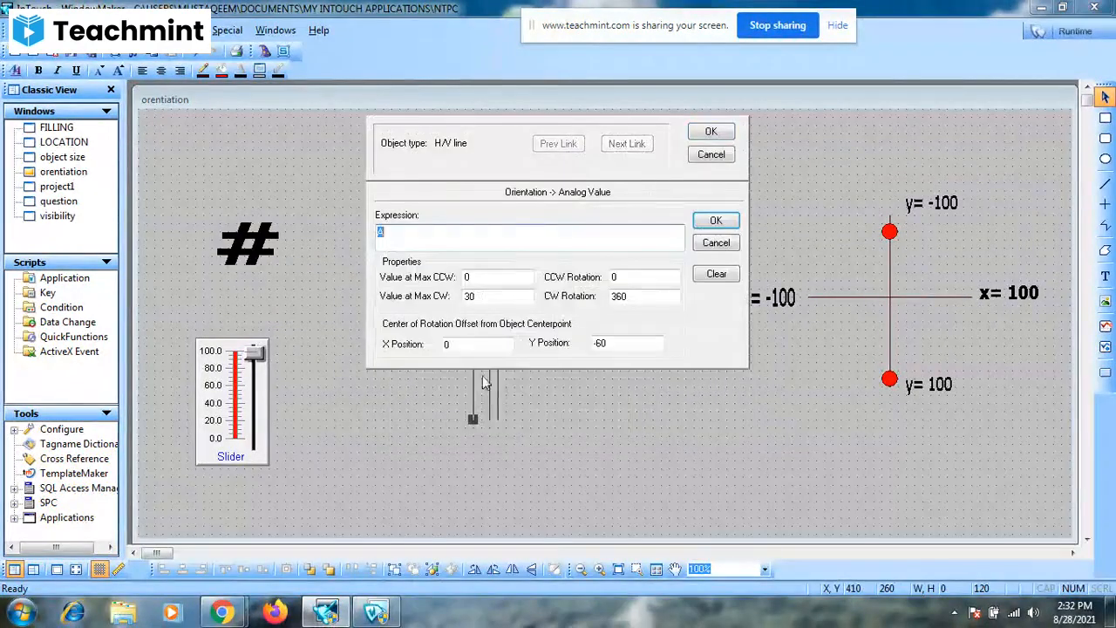
{"action": "left_click", "coordinate": [461, 345]}
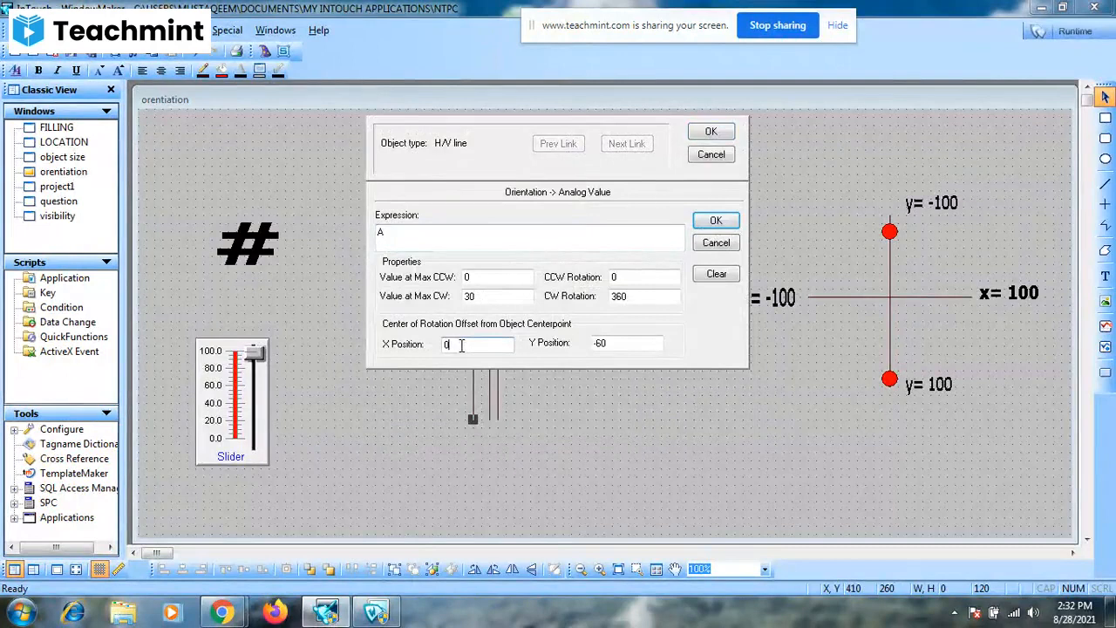
{"action": "left_click", "coordinate": [612, 343]}
{"action": "key", "text": "BackSpace"}
{"action": "key", "text": "BackSpace"}
{"action": "key", "text": "BackSpace"}
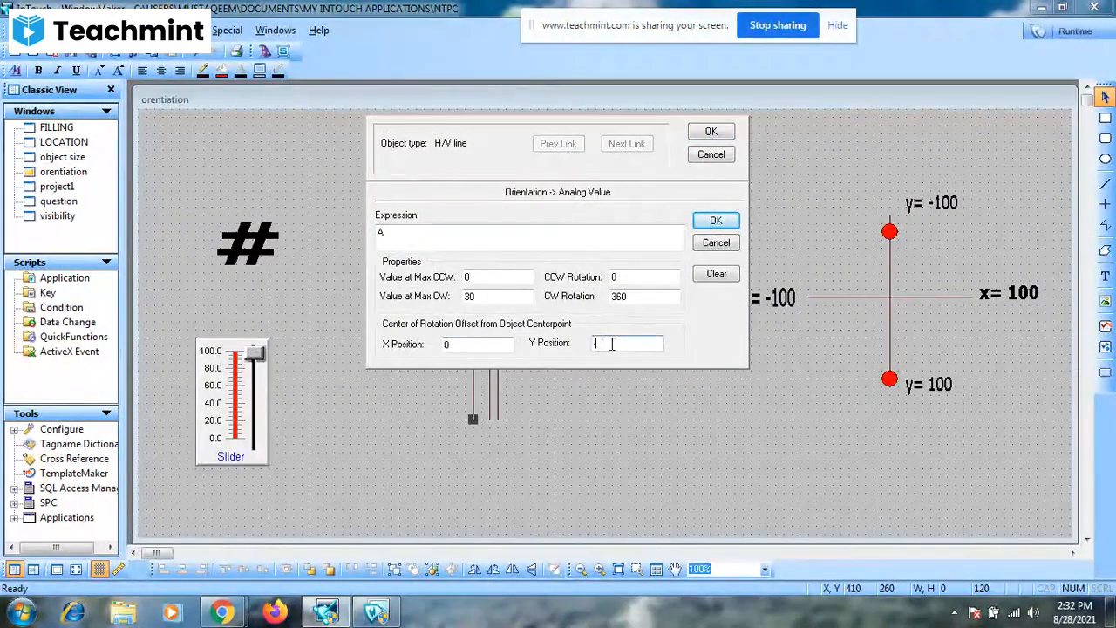
{"action": "type", "text": "0"}
{"action": "left_click", "coordinate": [471, 344]}
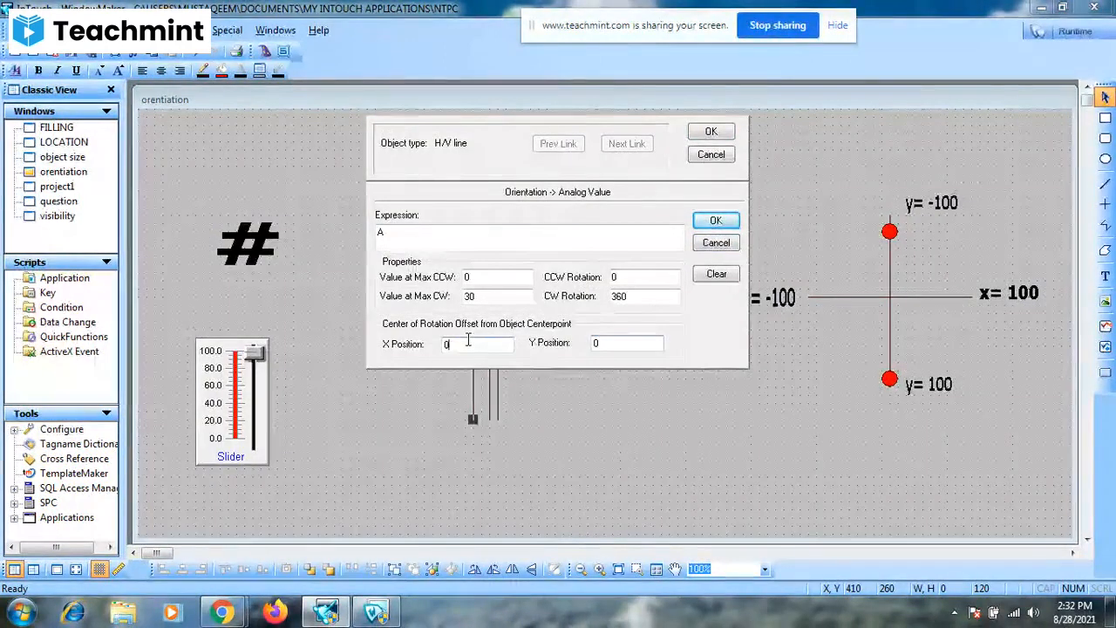
{"action": "left_click", "coordinate": [595, 345]}
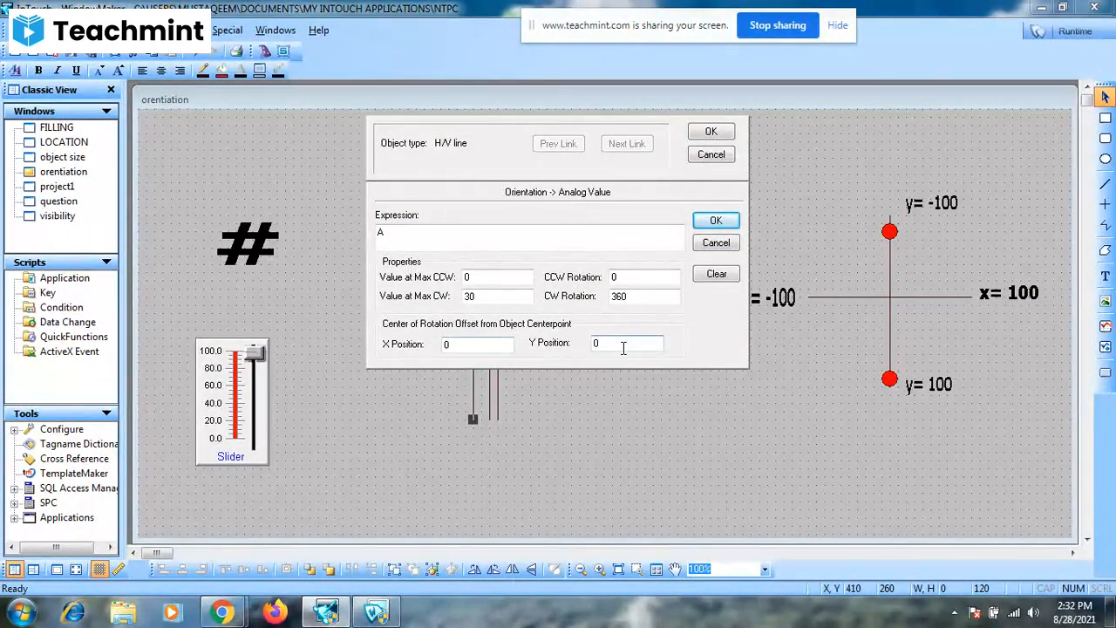
{"action": "left_click", "coordinate": [711, 134]}
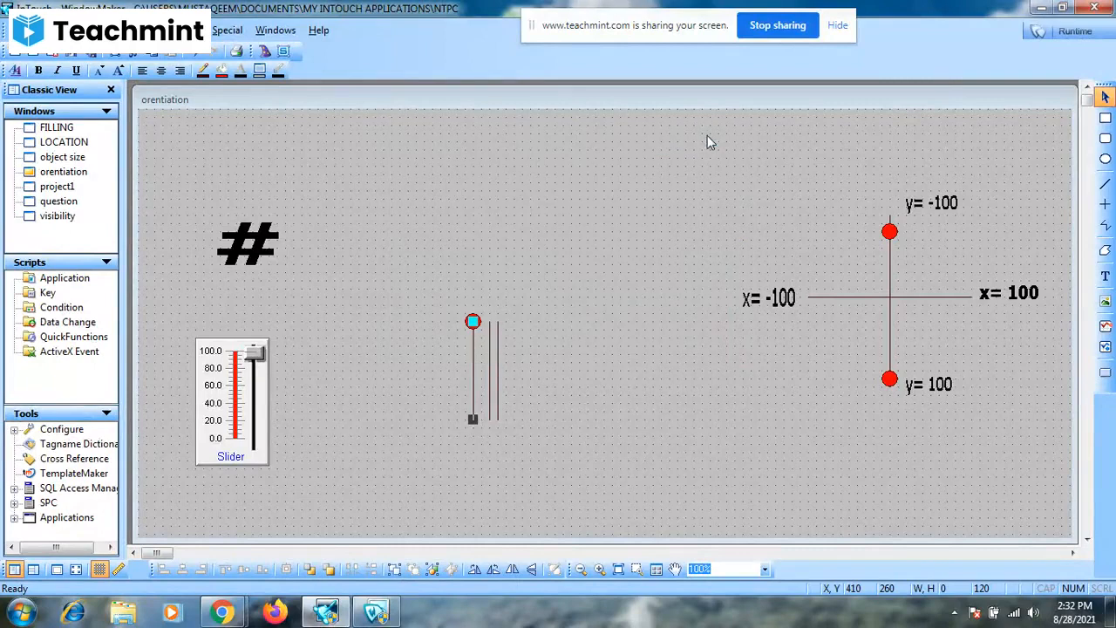
Test the line's rotation about its own center in runtime by lowering the slider to 20, and return to development mode.
{"action": "left_click", "coordinate": [1075, 32]}
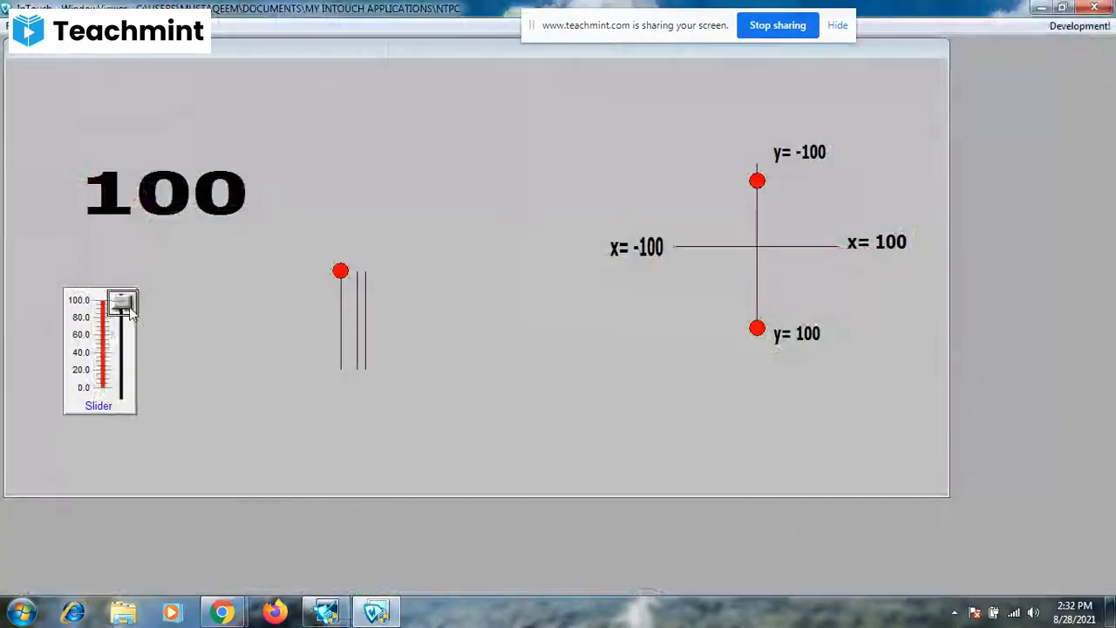
{"action": "left_click_drag", "start_coordinate": [122, 301], "coordinate": [124, 372]}
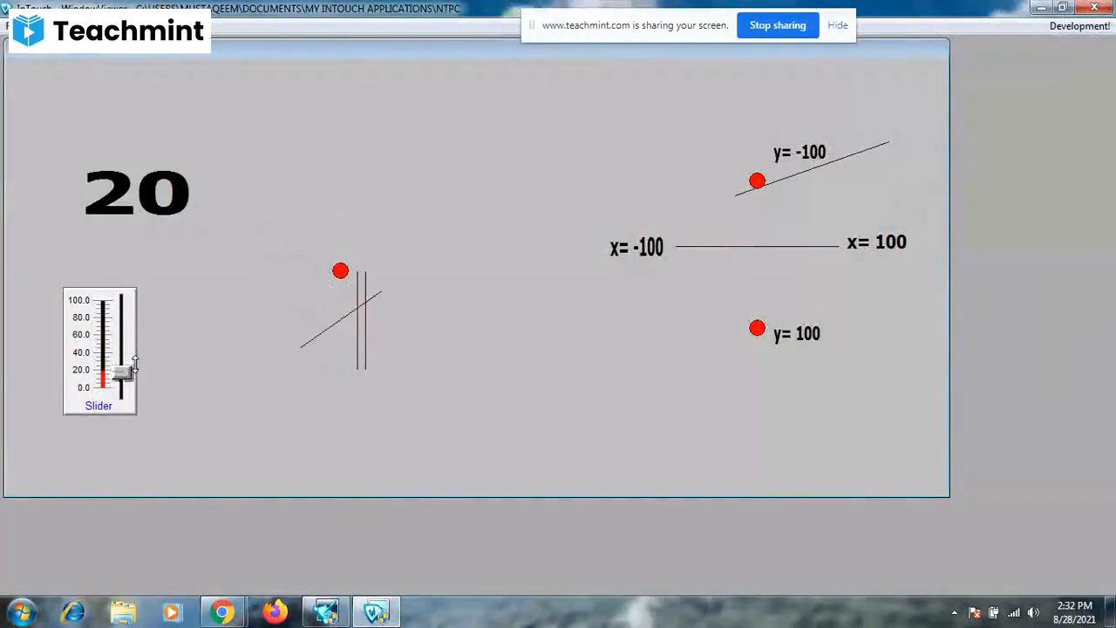
{"action": "left_click", "coordinate": [1079, 25]}
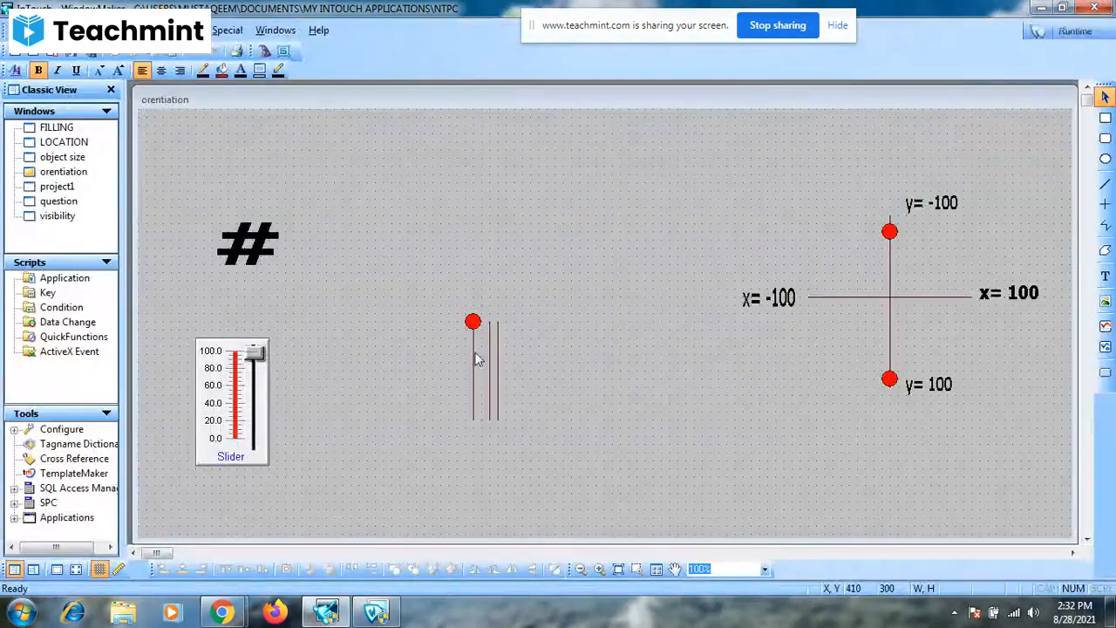
Move the line from the red circle to the empty area above, and set its orientation value at max CW to 100.
{"action": "left_click_drag", "start_coordinate": [475, 362], "coordinate": [604, 190]}
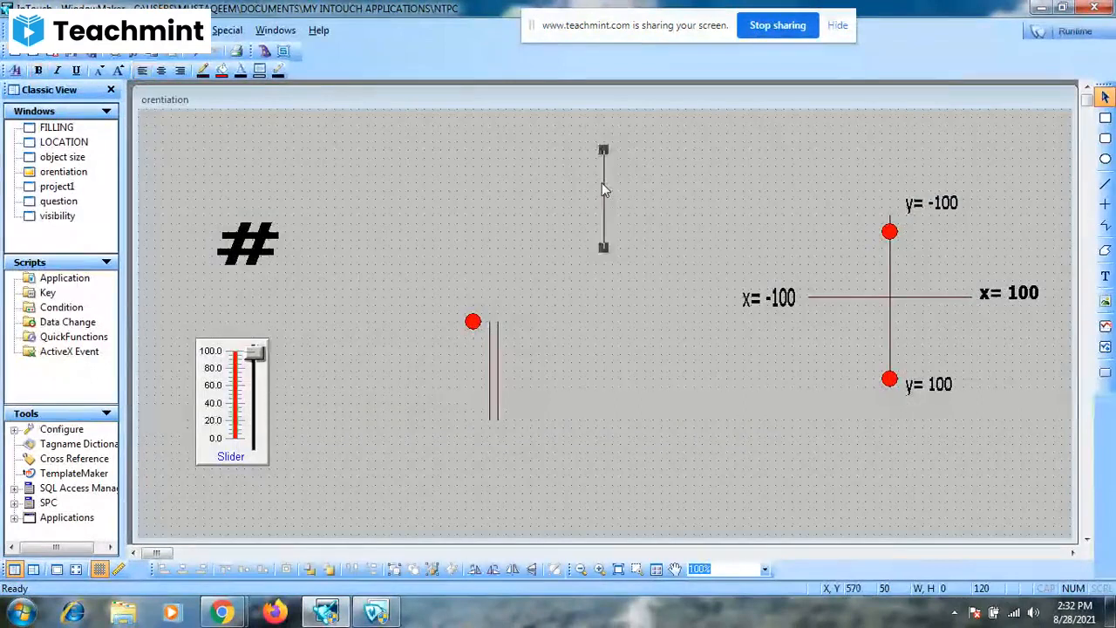
{"action": "double_click", "coordinate": [604, 188]}
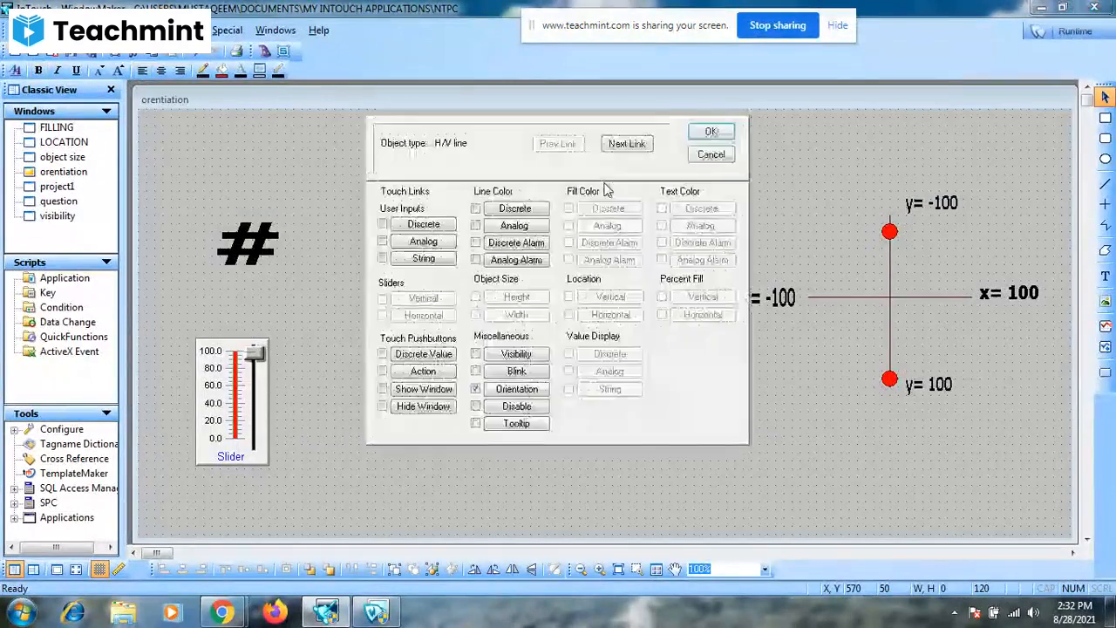
{"action": "left_click", "coordinate": [516, 389]}
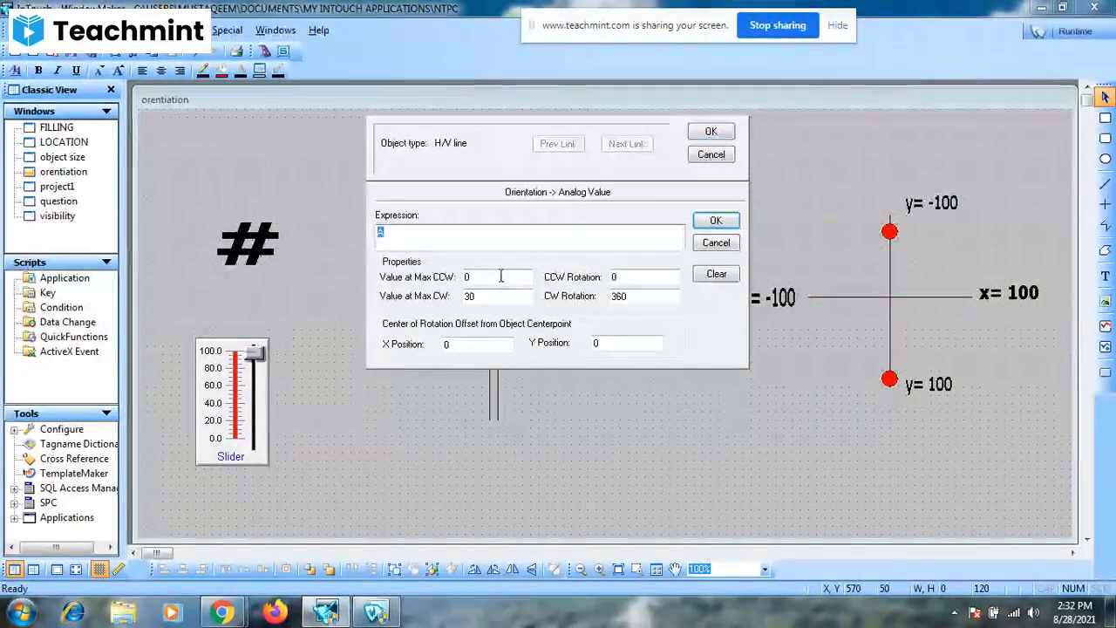
{"action": "left_click", "coordinate": [500, 296]}
{"action": "key", "text": "BackSpace"}
{"action": "key", "text": "BackSpace"}
{"action": "type", "text": "100"}
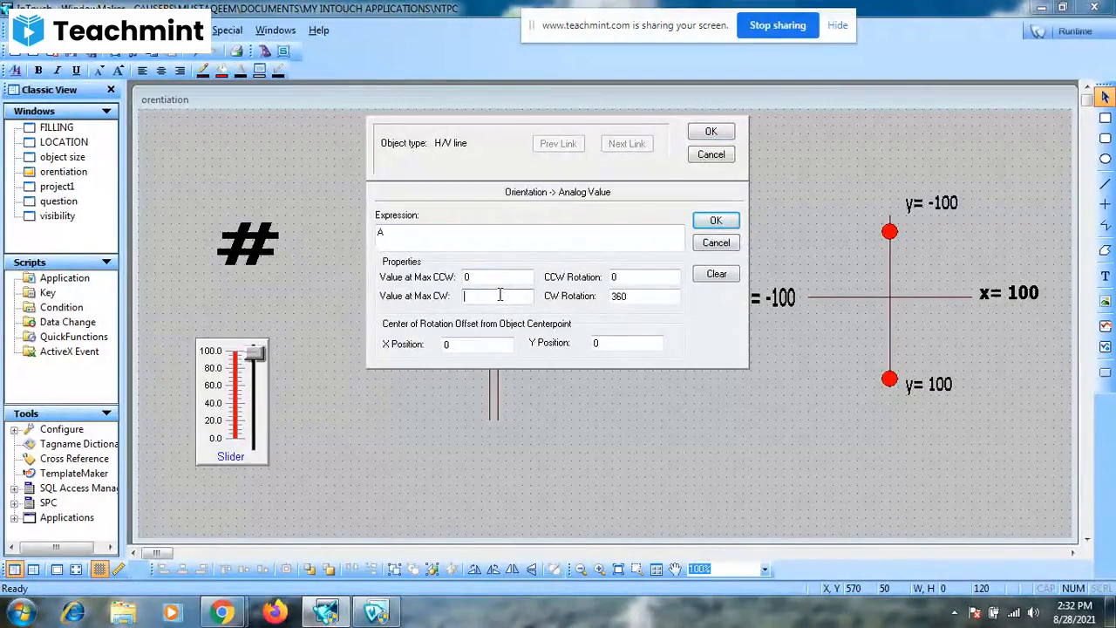
{"action": "left_click", "coordinate": [712, 132]}
Test the moved line's rotation in runtime by raising the slider to 100, and return to development mode.
{"action": "left_click", "coordinate": [1076, 33]}
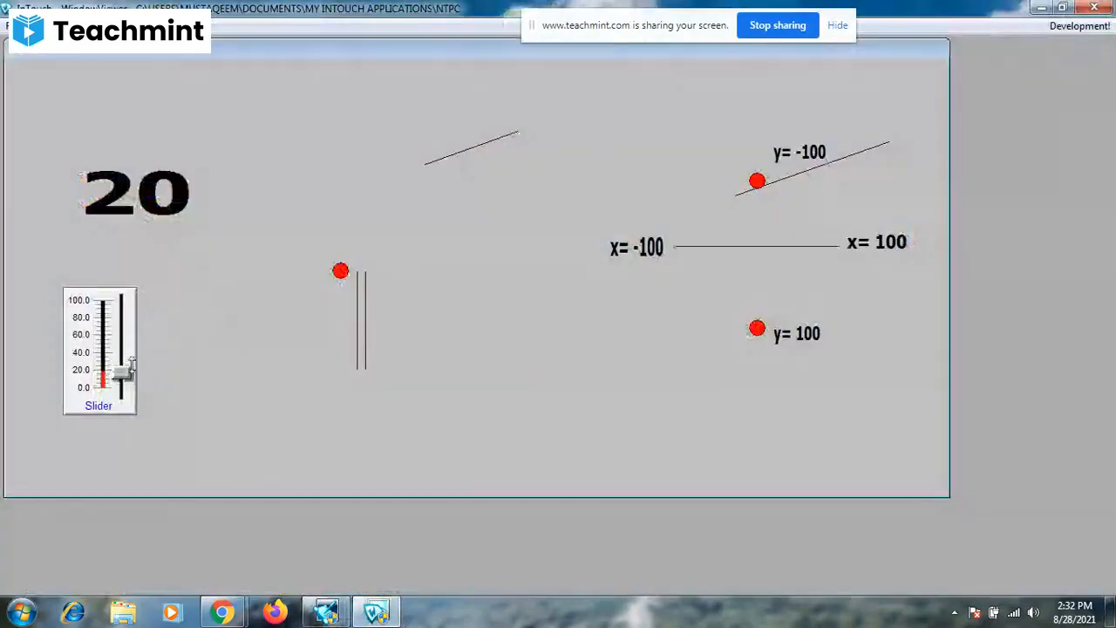
{"action": "left_click_drag", "start_coordinate": [122, 370], "coordinate": [145, 280]}
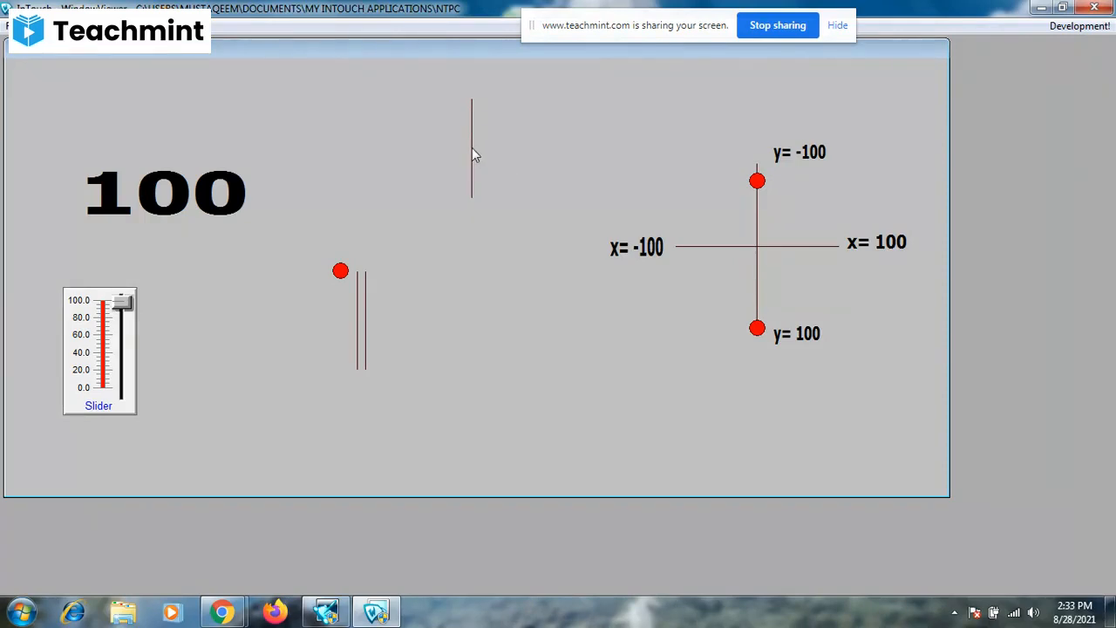
{"action": "left_click", "coordinate": [1057, 31]}
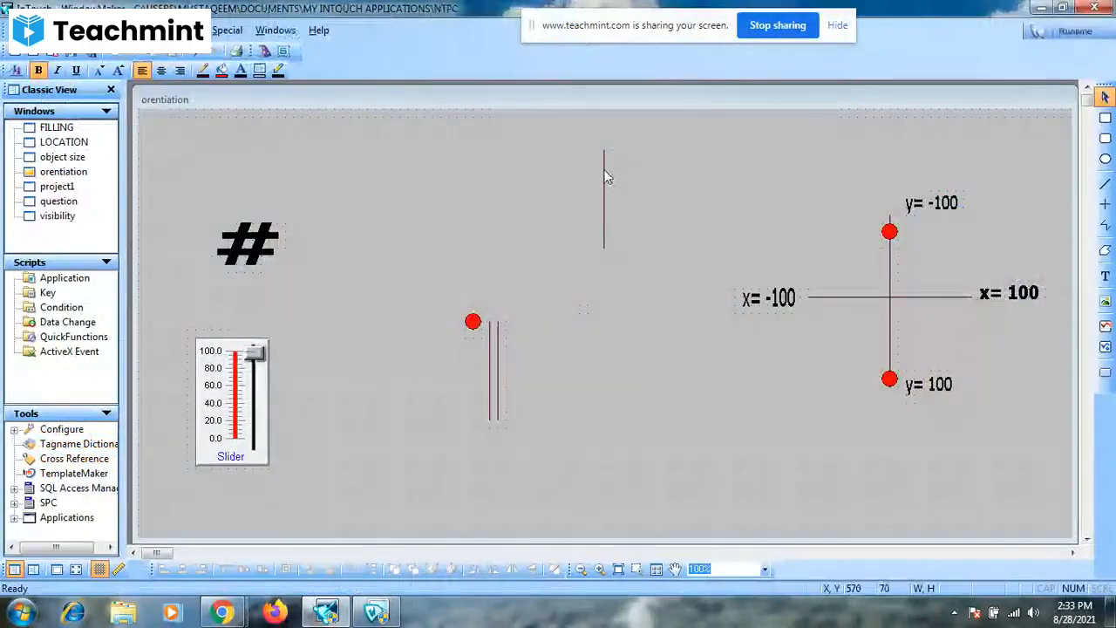
Review the moved line's orientation link and its center of rotation offset, and cancel the dialog.
{"action": "double_click", "coordinate": [605, 172]}
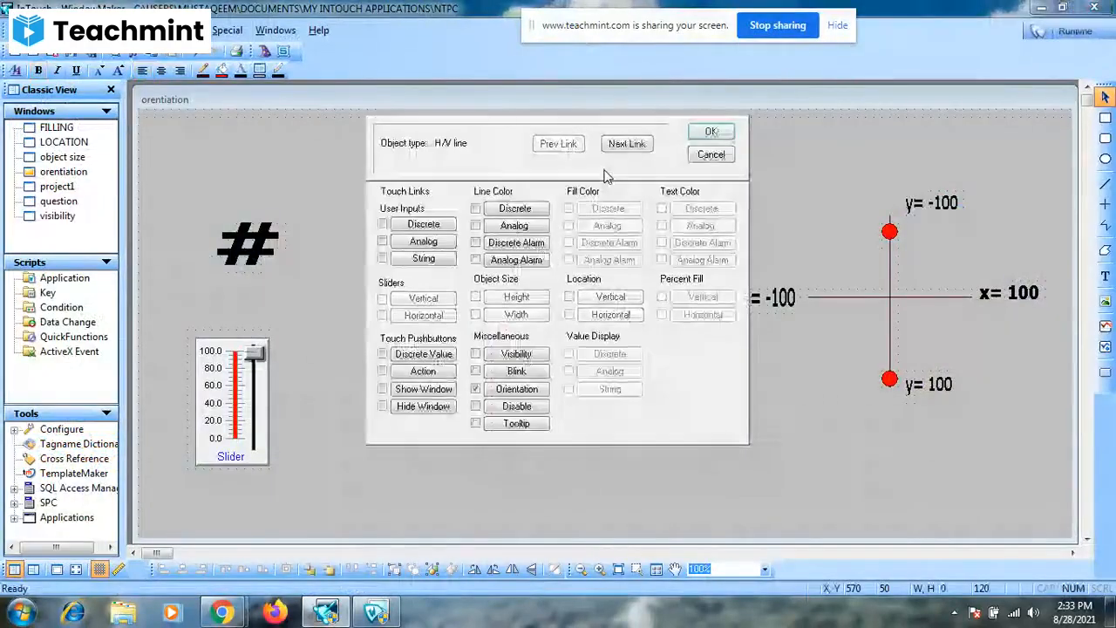
{"action": "left_click", "coordinate": [527, 390]}
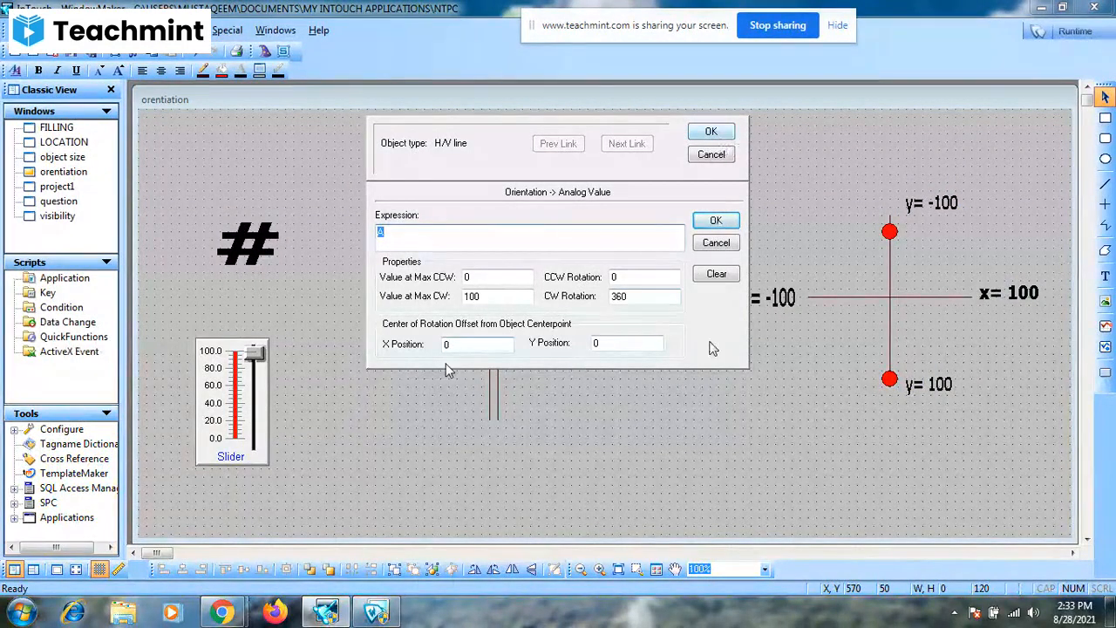
{"action": "left_click", "coordinate": [711, 154]}
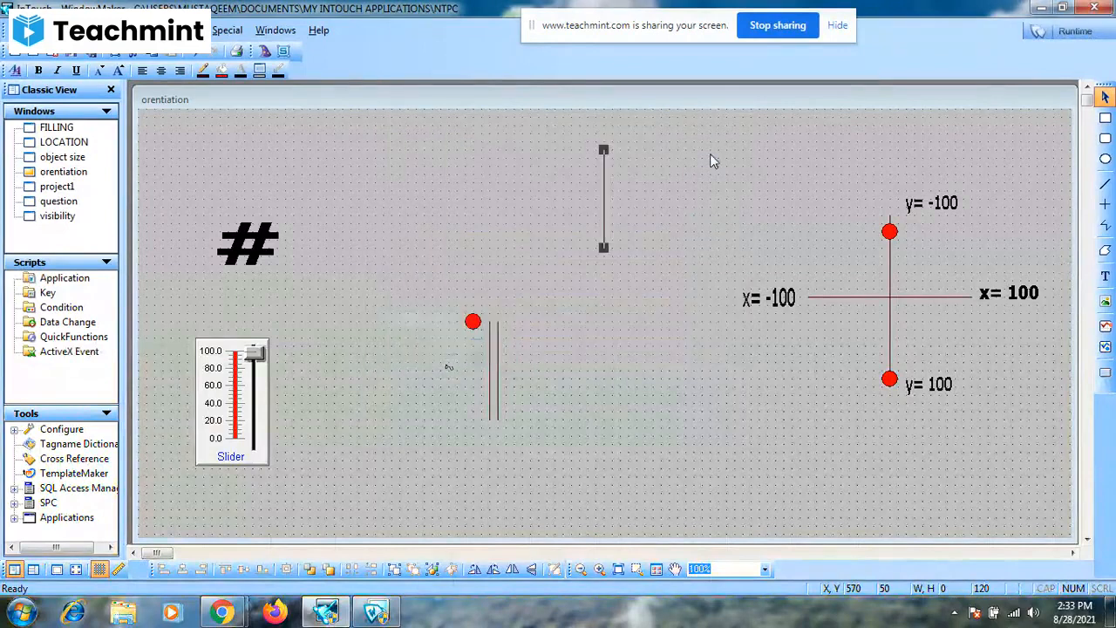
Set the Y position of the moved line's center of rotation offset to -60.
{"action": "double_click", "coordinate": [606, 184]}
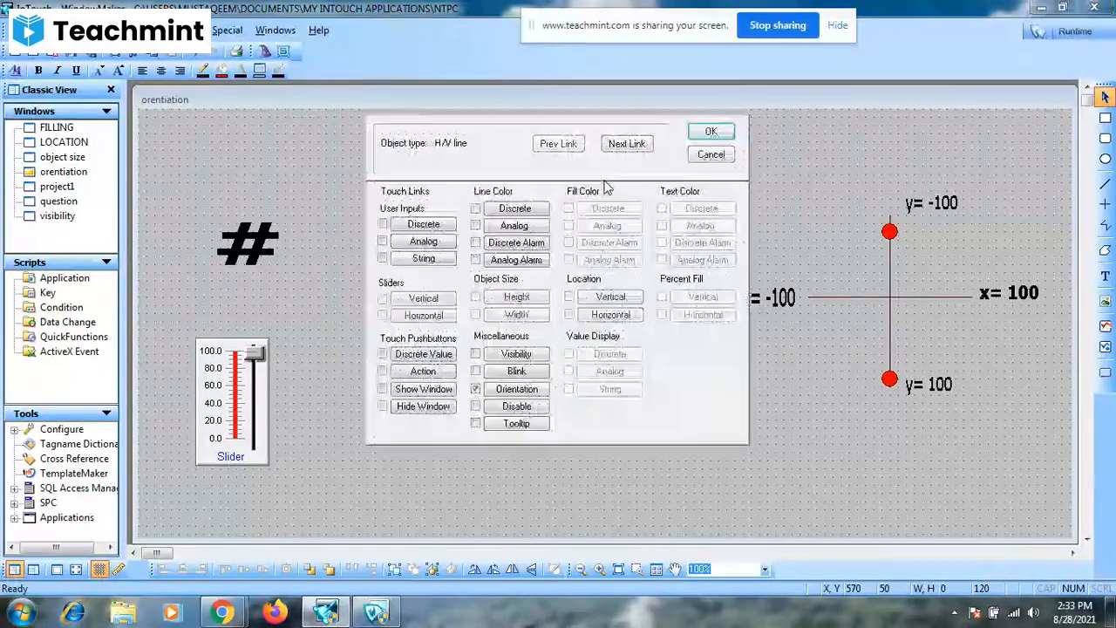
{"action": "left_click", "coordinate": [519, 394]}
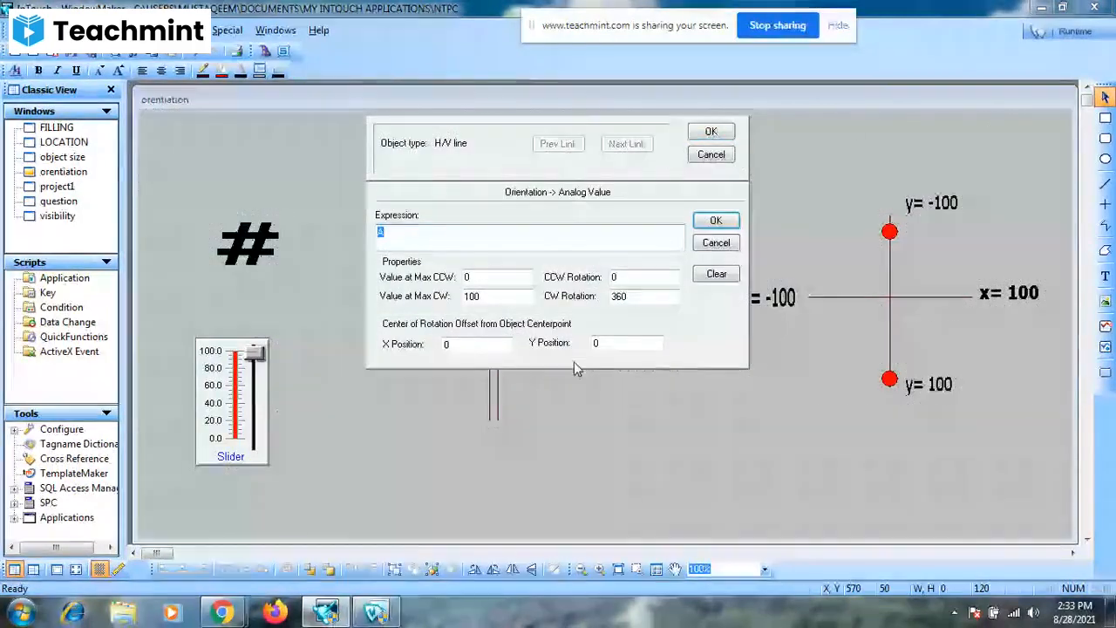
{"action": "key", "text": "BackSpace"}
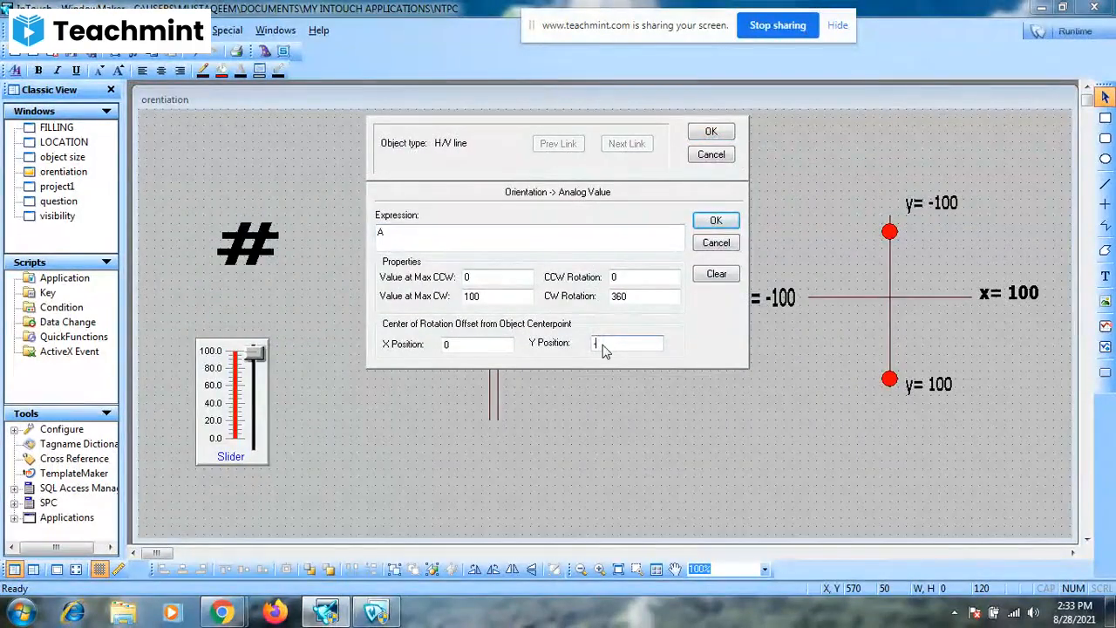
{"action": "type", "text": "-60"}
{"action": "left_click", "coordinate": [722, 136]}
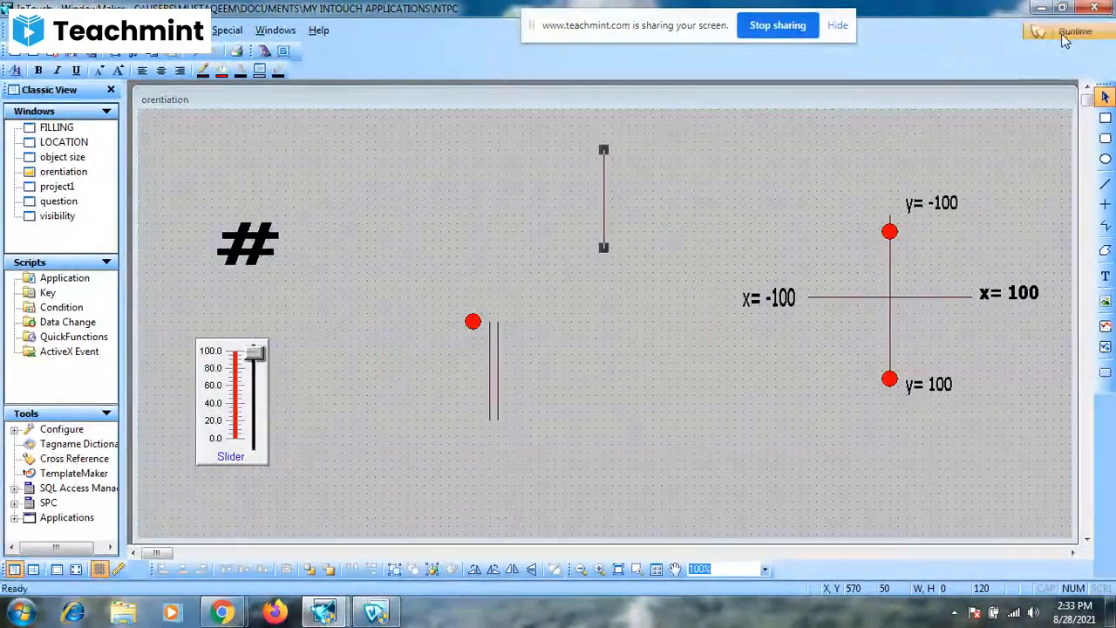
Test the offset rotation in runtime by lowering the slider to 0 and raising it to 100, and return to development mode.
{"action": "left_click", "coordinate": [1061, 33]}
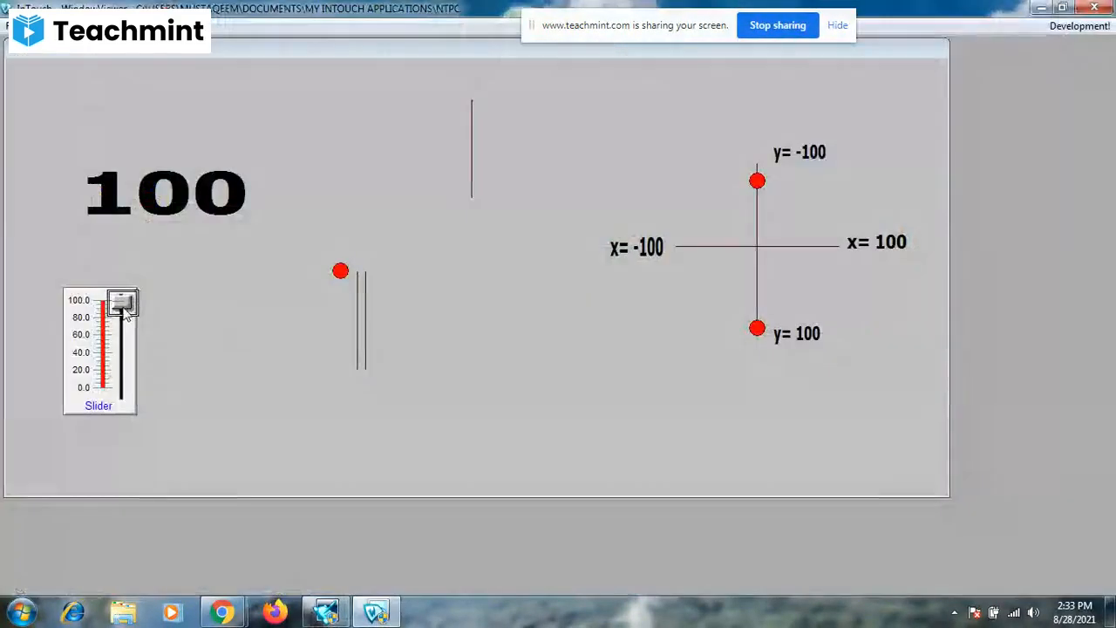
{"action": "left_click_drag", "start_coordinate": [122, 304], "coordinate": [160, 454]}
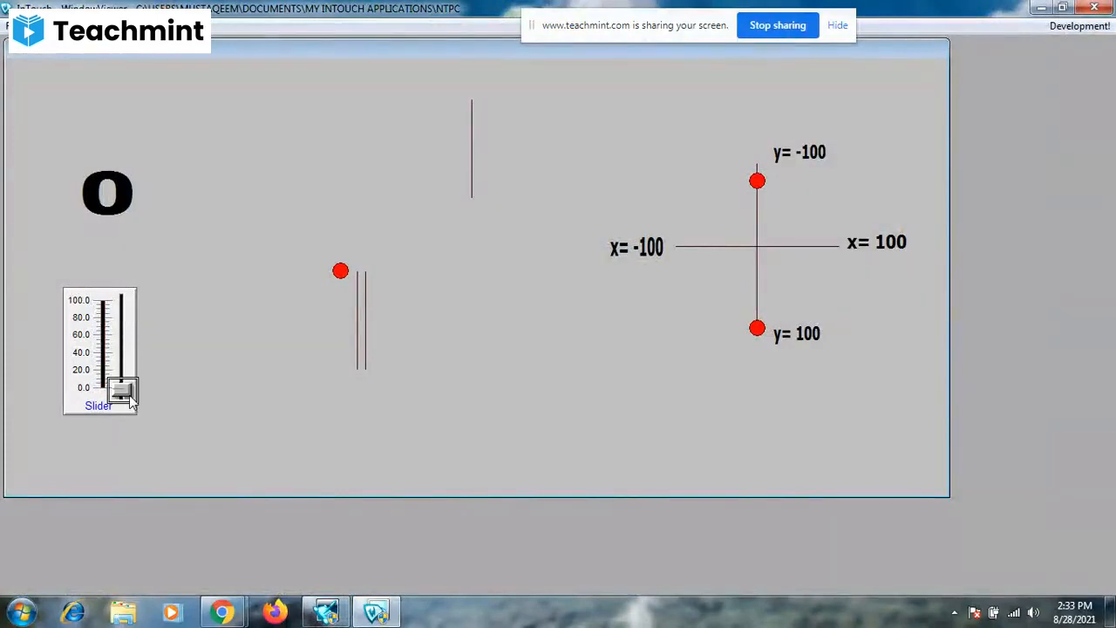
{"action": "left_click_drag", "start_coordinate": [129, 397], "coordinate": [116, 294]}
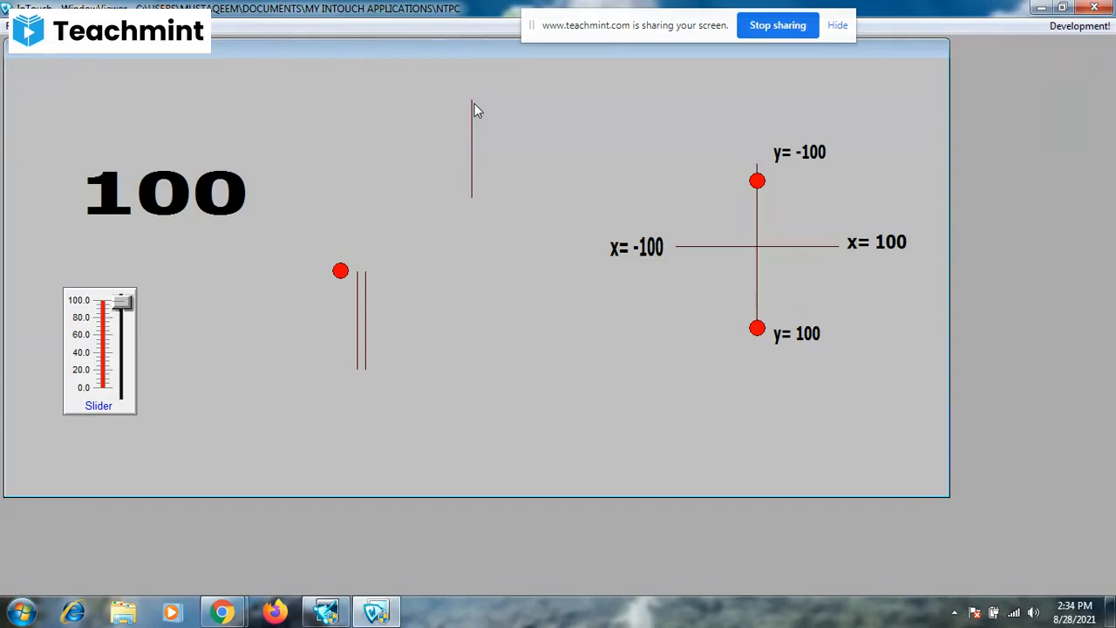
{"action": "left_click", "coordinate": [1078, 26]}
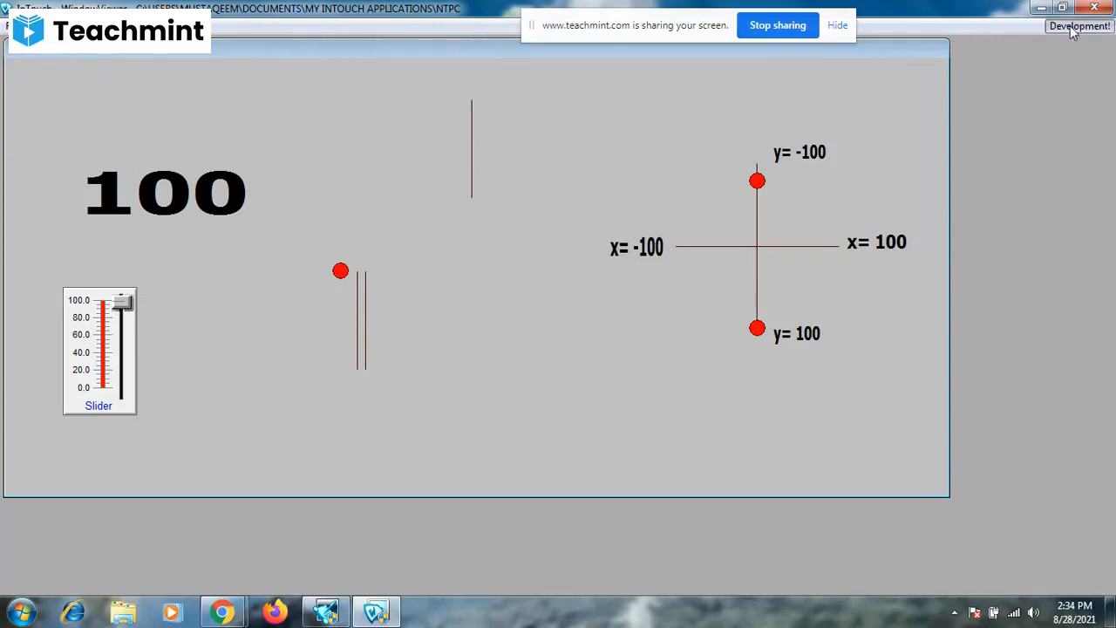
Examine how the Y offset of the moved line's orientation link defines its center of rotation, and cancel without changes.
{"action": "double_click", "coordinate": [604, 214]}
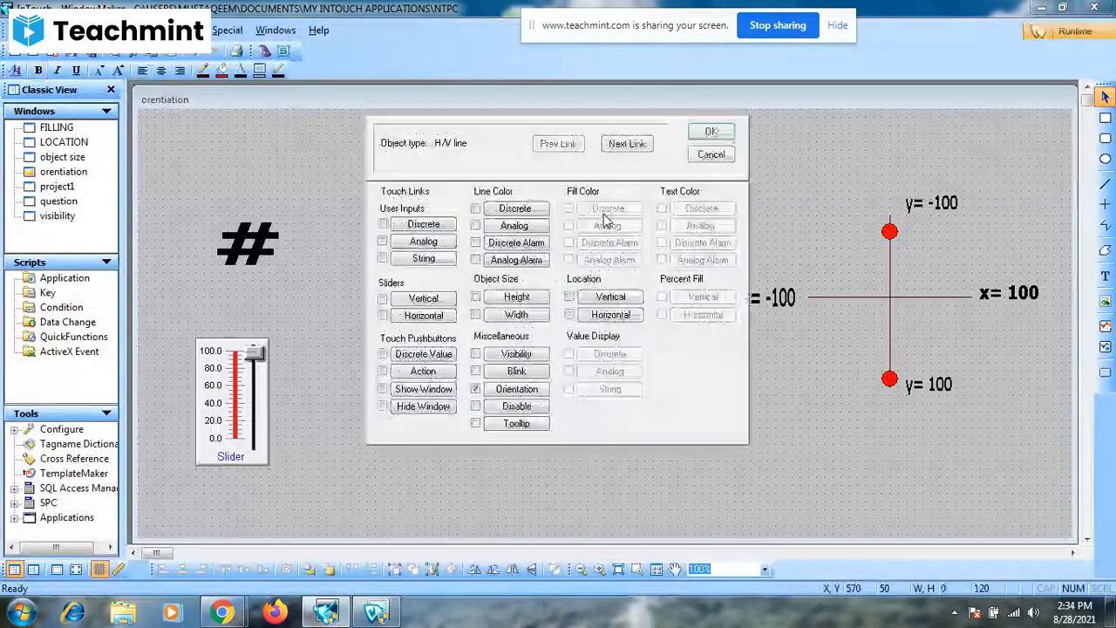
{"action": "left_click", "coordinate": [516, 389]}
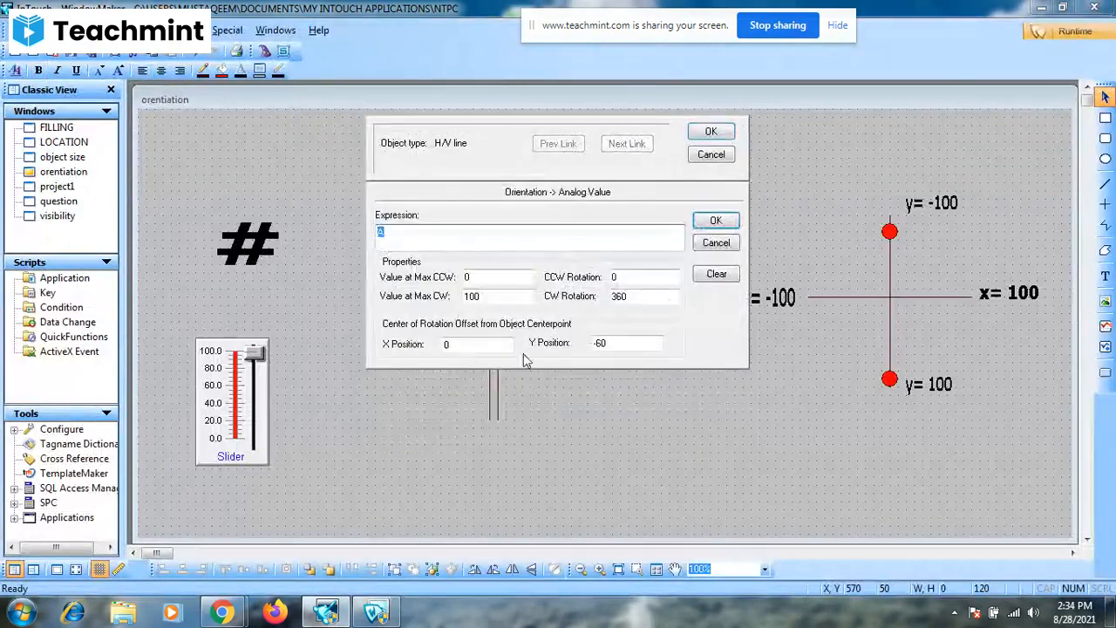
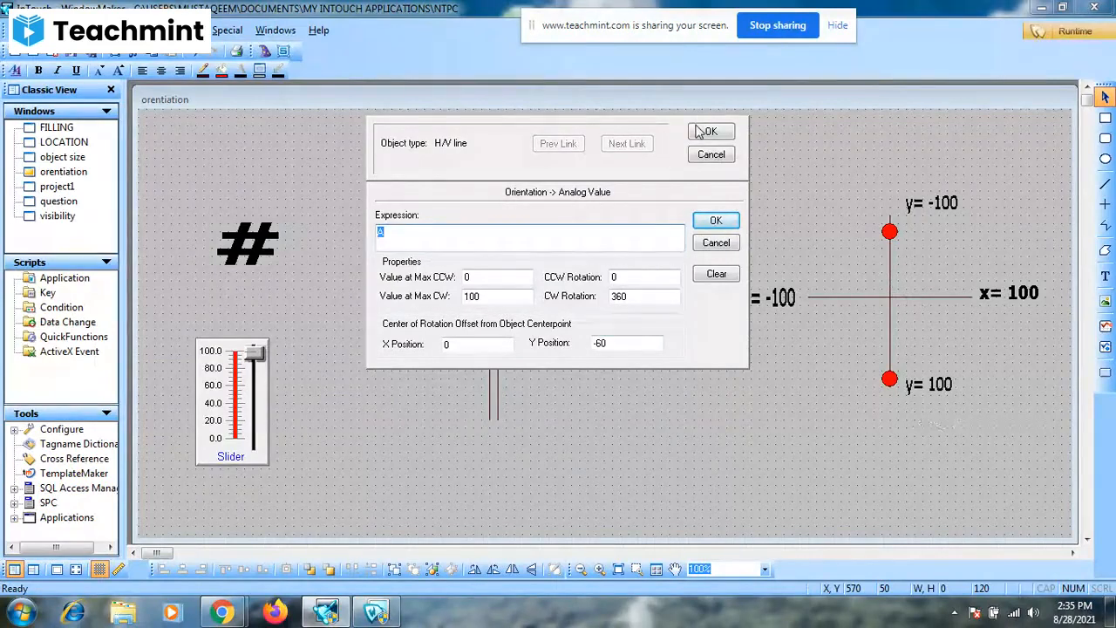
{"action": "left_click", "coordinate": [711, 155]}
Set the X position of the center of rotation offset to 0 for the vertical line of the x/y cross, and accept the link.
{"action": "double_click", "coordinate": [891, 255]}
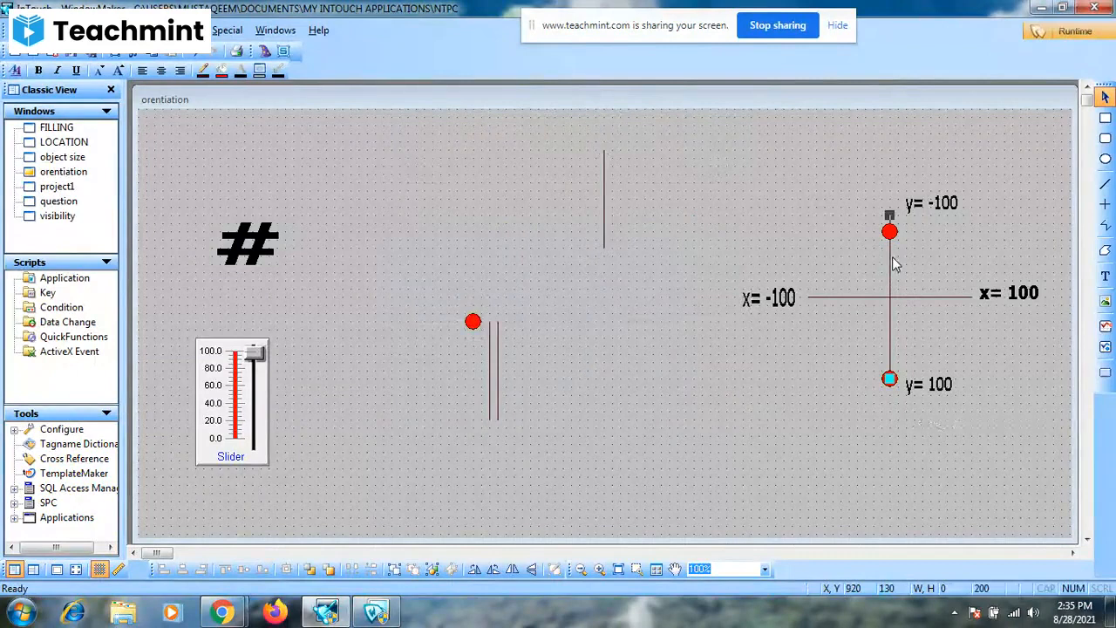
{"action": "left_click", "coordinate": [541, 393]}
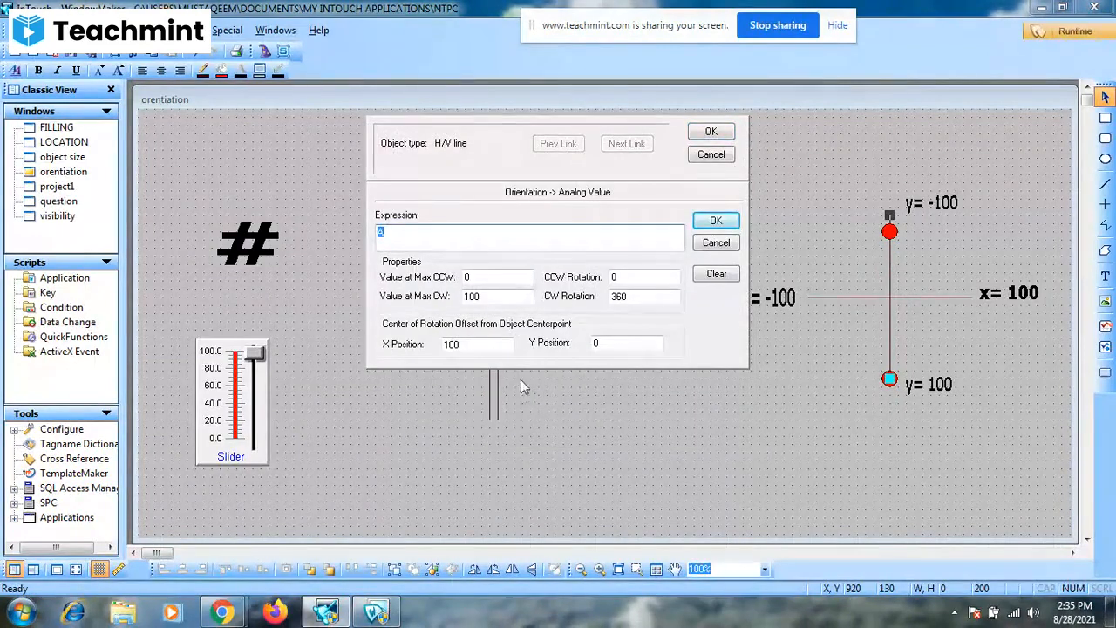
{"action": "left_click", "coordinate": [488, 345]}
{"action": "key", "text": "BackSpace"}
{"action": "key", "text": "BackSpace"}
{"action": "key", "text": "BackSpace"}
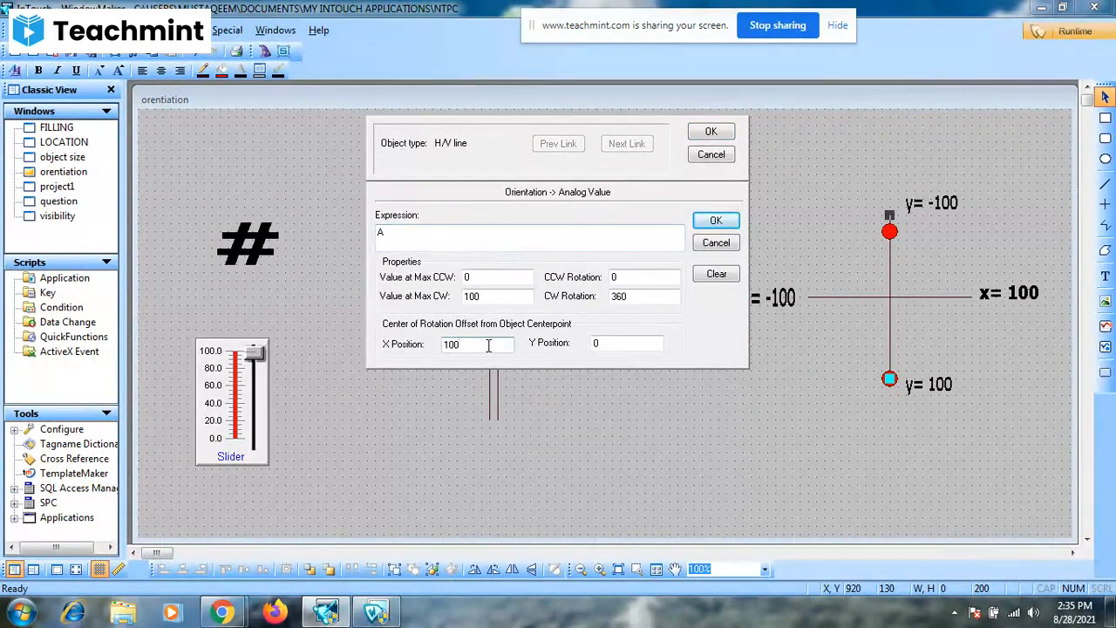
{"action": "type", "text": "0"}
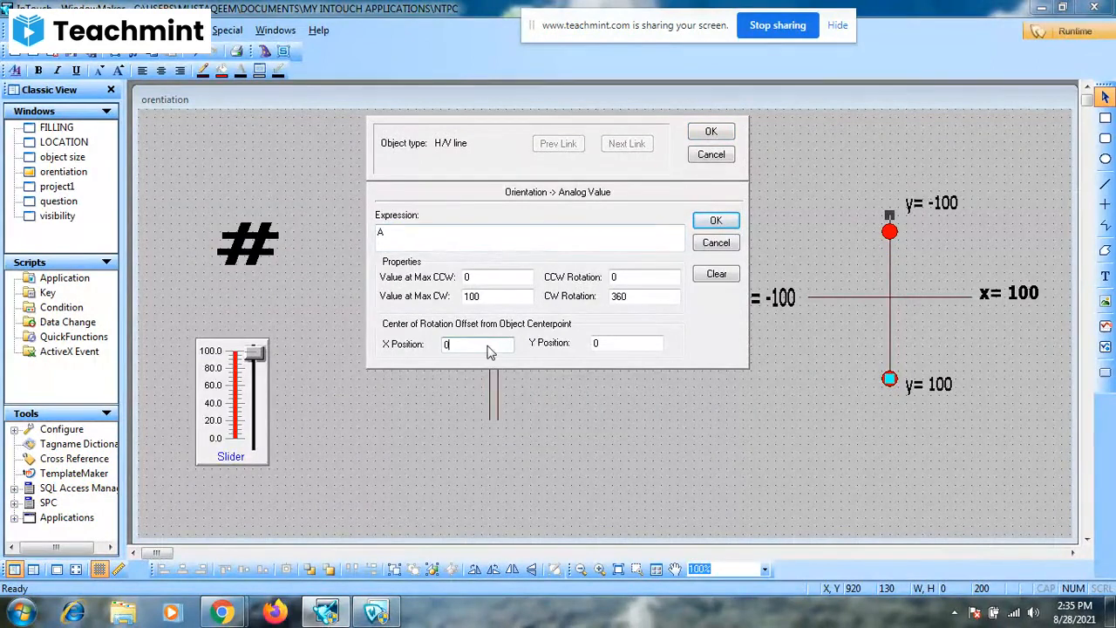
{"action": "left_click", "coordinate": [722, 223]}
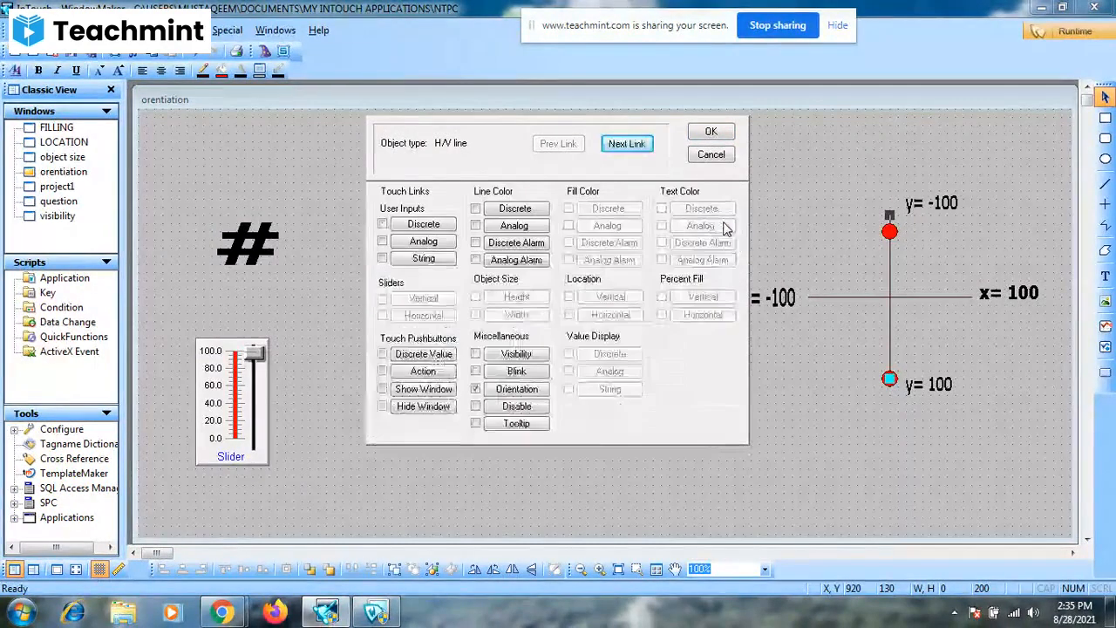
Accept the vertical line's link, review the orientation link of the cross's horizontal line, and confirm it with both center offsets at 0.
{"action": "left_click", "coordinate": [710, 132]}
{"action": "double_click", "coordinate": [914, 297]}
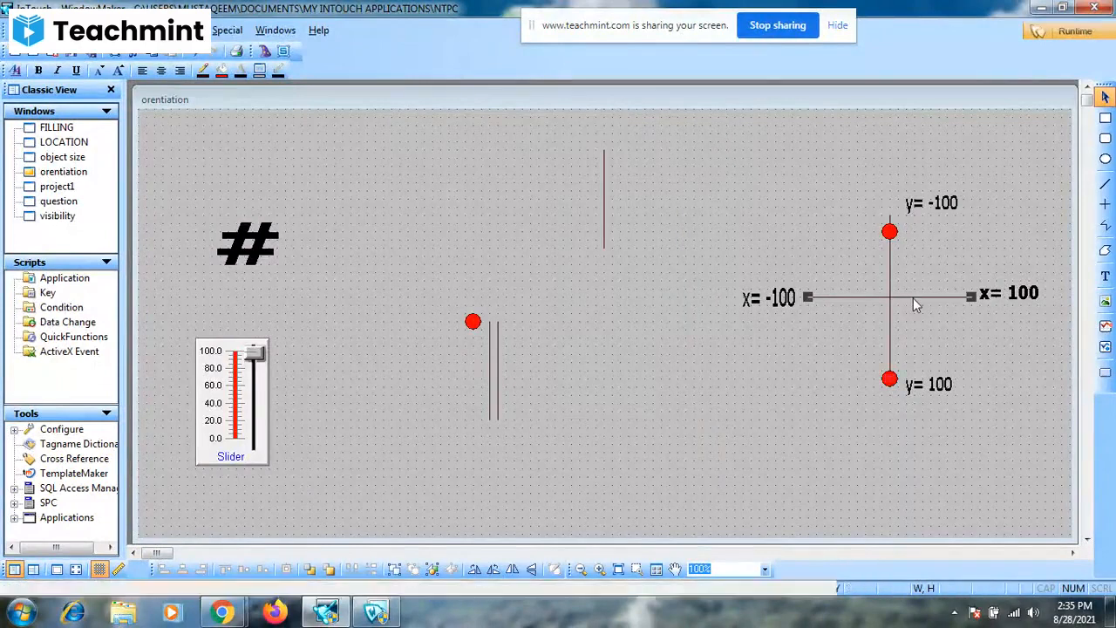
{"action": "left_click", "coordinate": [527, 394]}
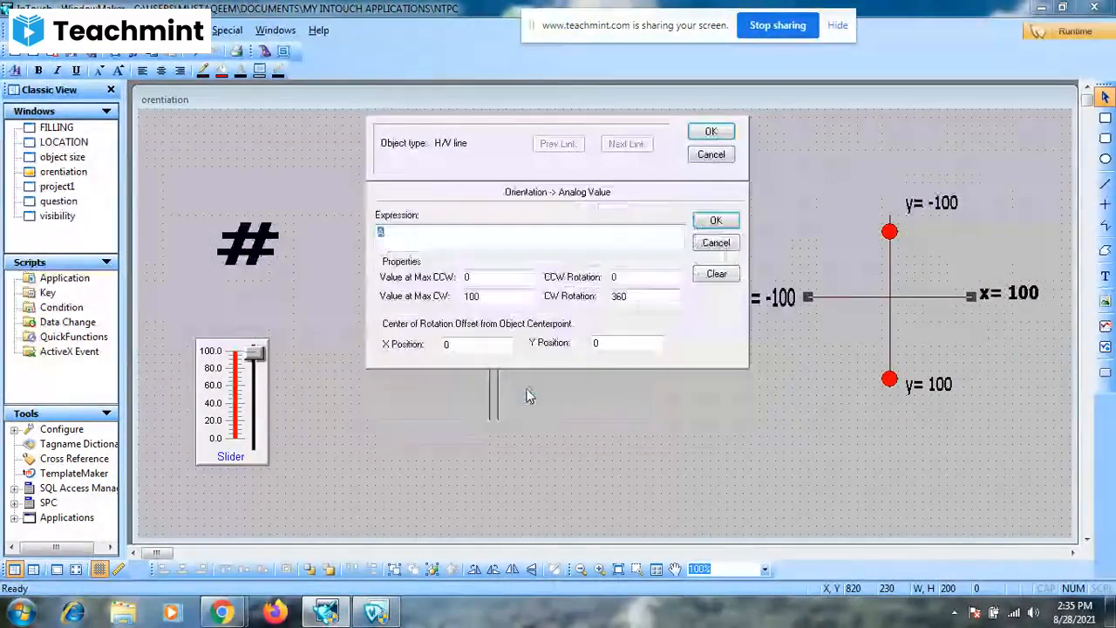
{"action": "left_click", "coordinate": [711, 133]}
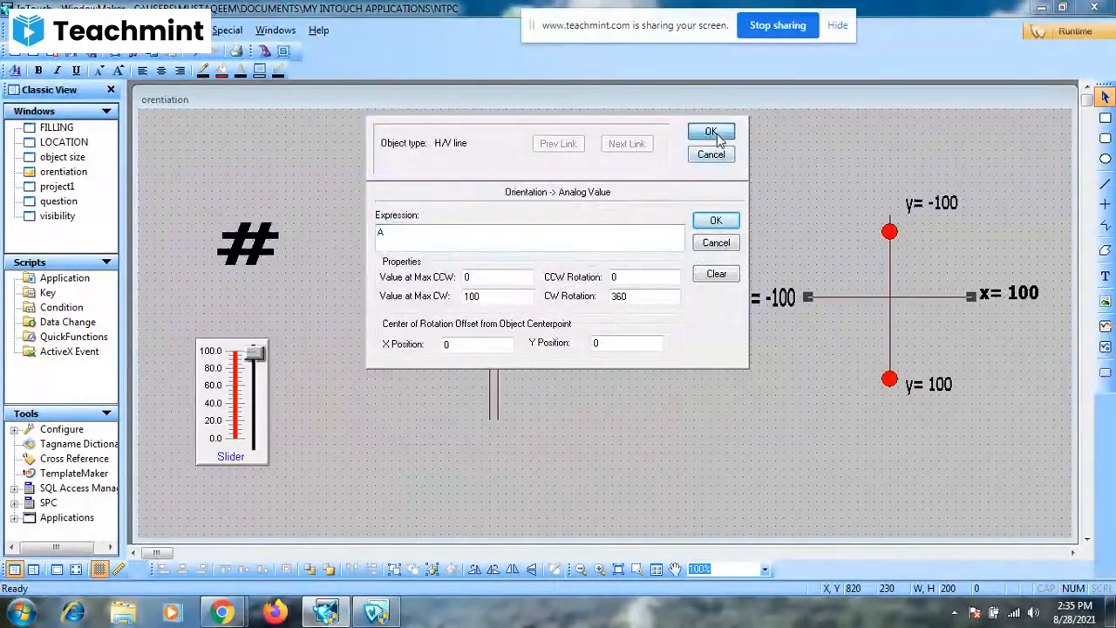
Test the cross's rotation about its center in runtime by moving the slider, leave it at 100, and return to development mode.
{"action": "left_click", "coordinate": [1073, 36]}
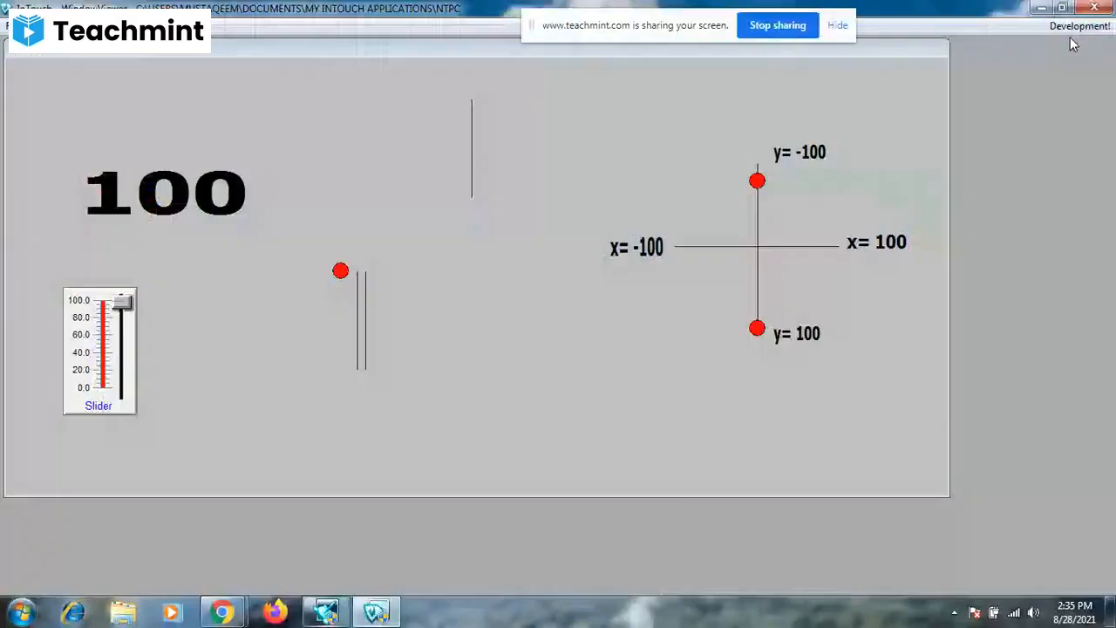
{"action": "mouse_move", "coordinate": [123, 293]}
{"action": "left_mouse_down"}
{"action": "mouse_move", "coordinate": [140, 387]}
{"action": "mouse_move", "coordinate": [128, 367]}
{"action": "mouse_move", "coordinate": [137, 299]}
{"action": "left_mouse_up"}
{"action": "left_click_drag", "start_coordinate": [147, 345], "coordinate": [152, 285]}
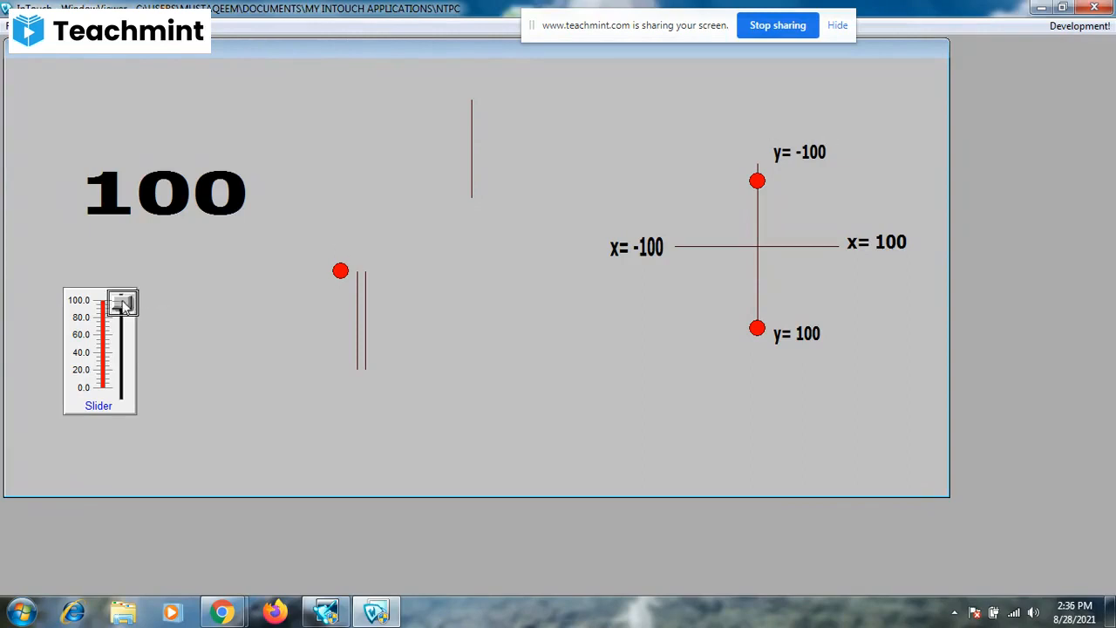
{"action": "left_click_drag", "start_coordinate": [122, 303], "coordinate": [149, 282]}
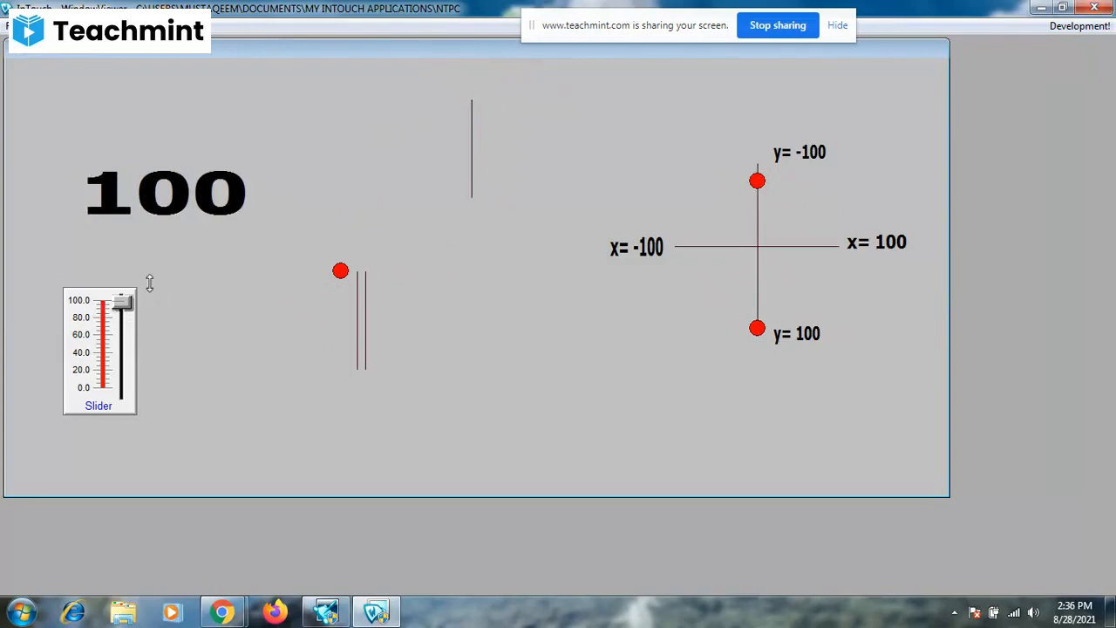
{"action": "left_click", "coordinate": [1090, 27]}
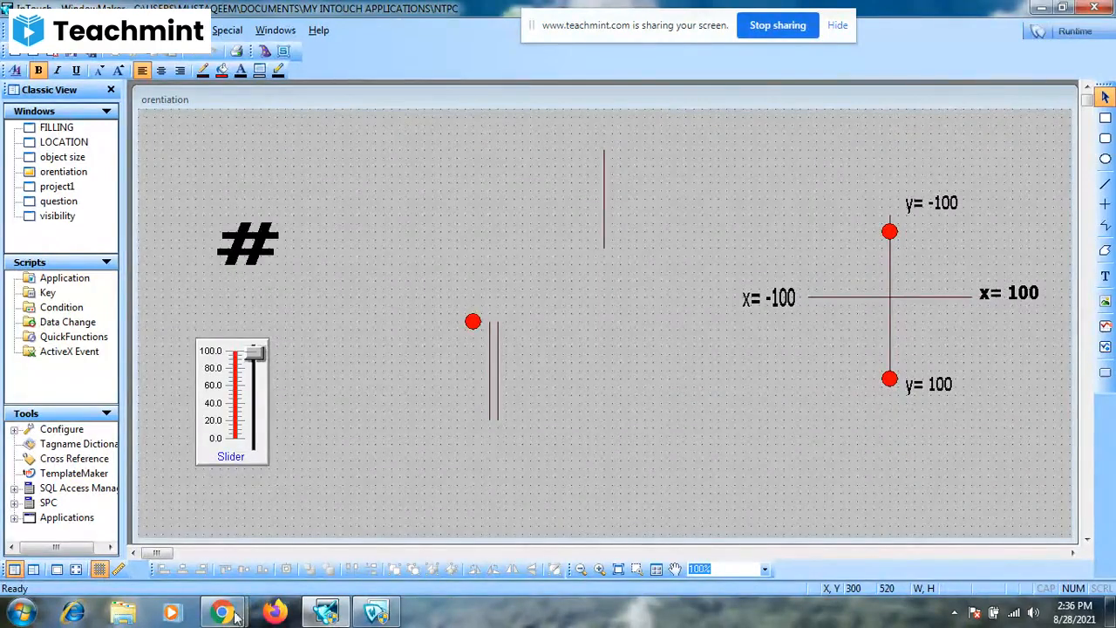
{"action": "mouse_move", "coordinate": [223, 613]}
{"action": "left_click", "coordinate": [168, 542]}
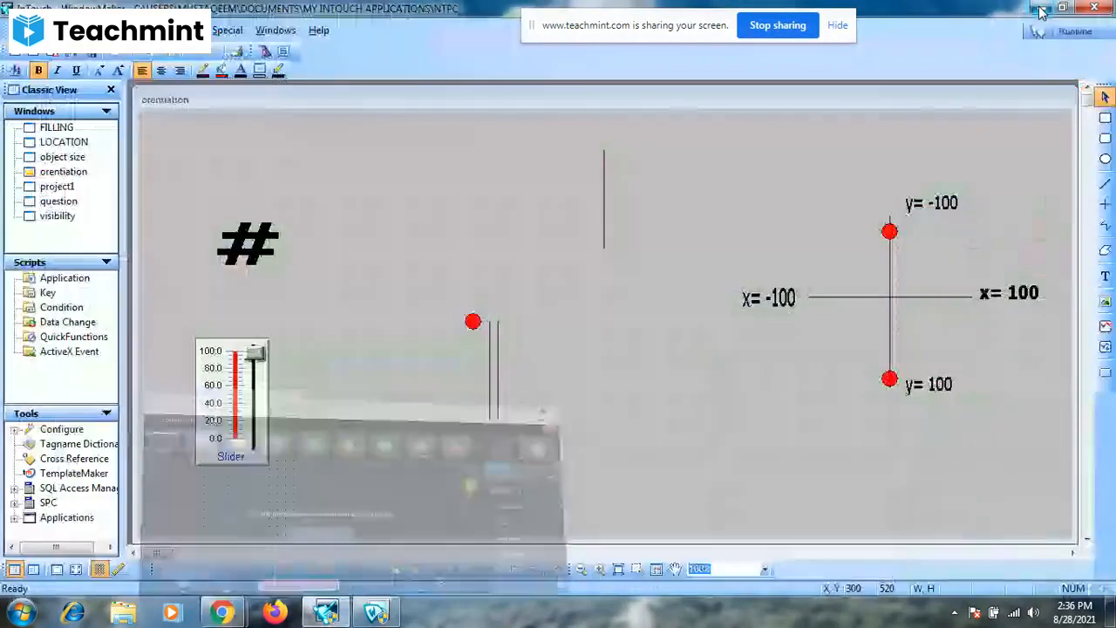
{"action": "left_click", "coordinate": [1041, 9]}
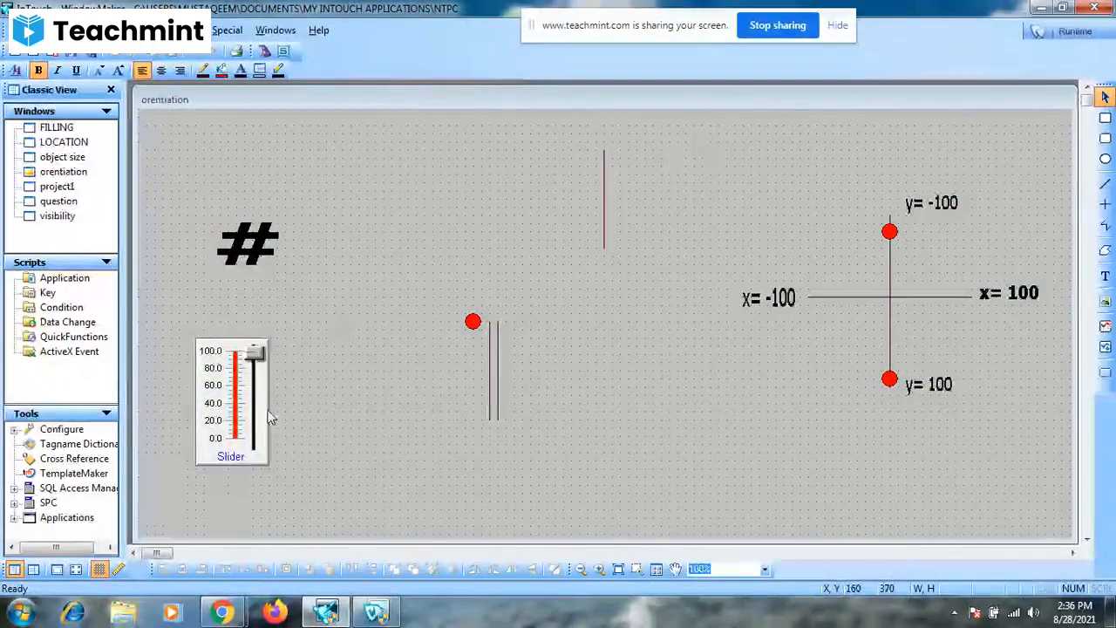
Move the slider horizontally until it sits near the left edge of the orientation drawing.
{"action": "left_click", "coordinate": [207, 453]}
{"action": "key", "text": "Left"}
{"action": "key", "text": "Left"}
{"action": "key", "text": "Left"}
{"action": "key", "text": "Left"}
{"action": "key", "text": "Left"}
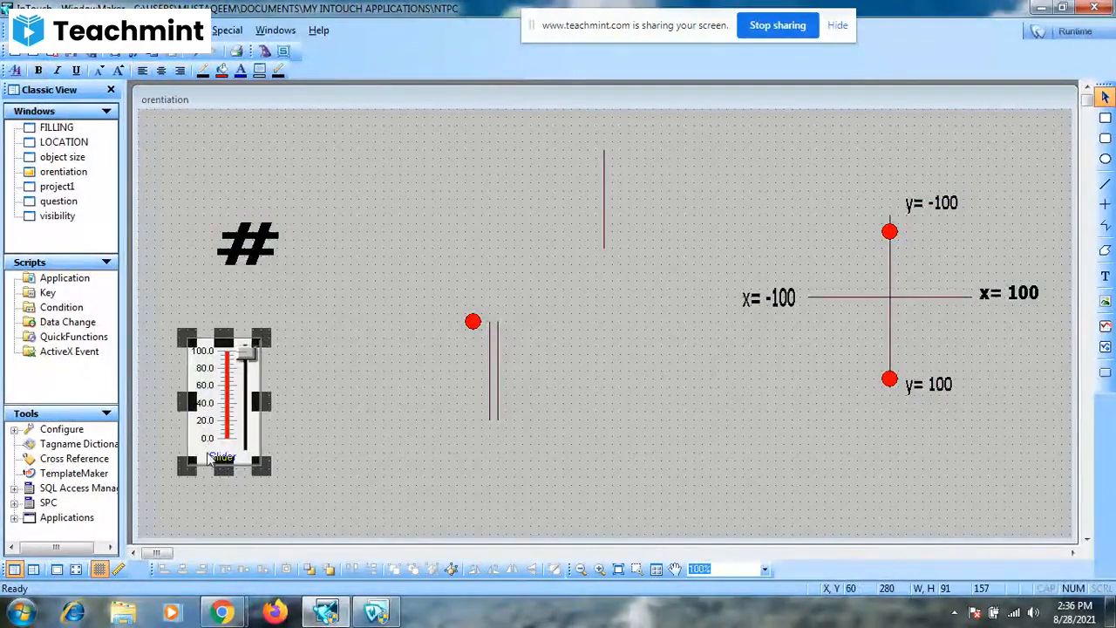
Move the # value display to X 20, Y 160, directly above the slider.
{"action": "left_click", "coordinate": [264, 254]}
{"action": "key", "text": "Down"}
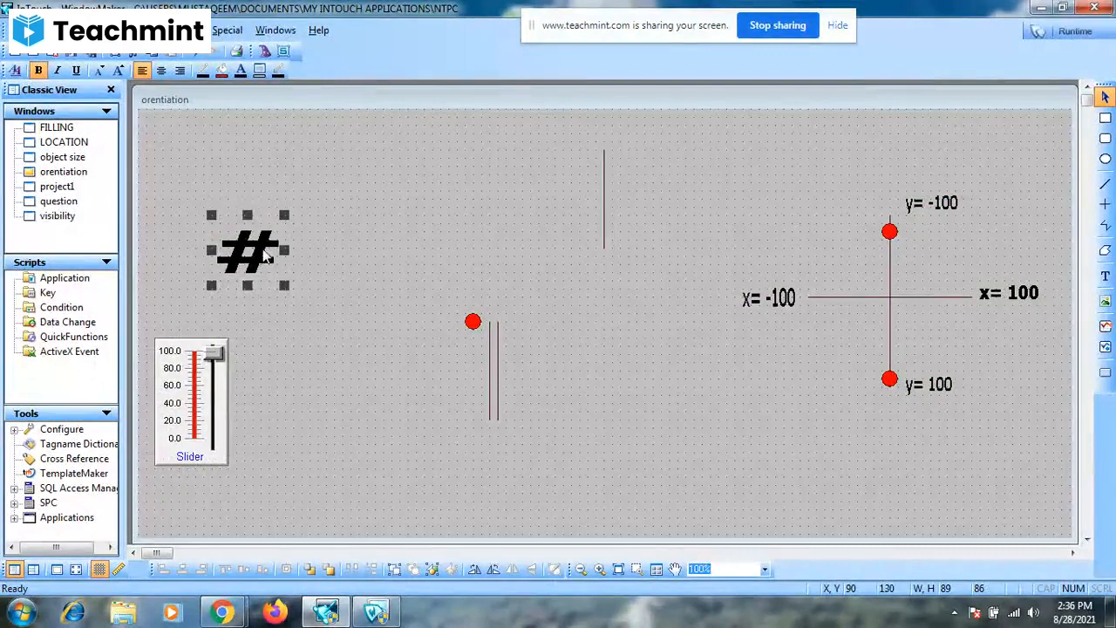
{"action": "key", "text": "Down"}
{"action": "key", "text": "Left"}
{"action": "key", "text": "Left"}
{"action": "key", "text": "Left"}
{"action": "key", "text": "Left"}
{"action": "key", "text": "Left"}
{"action": "key", "text": "Left"}
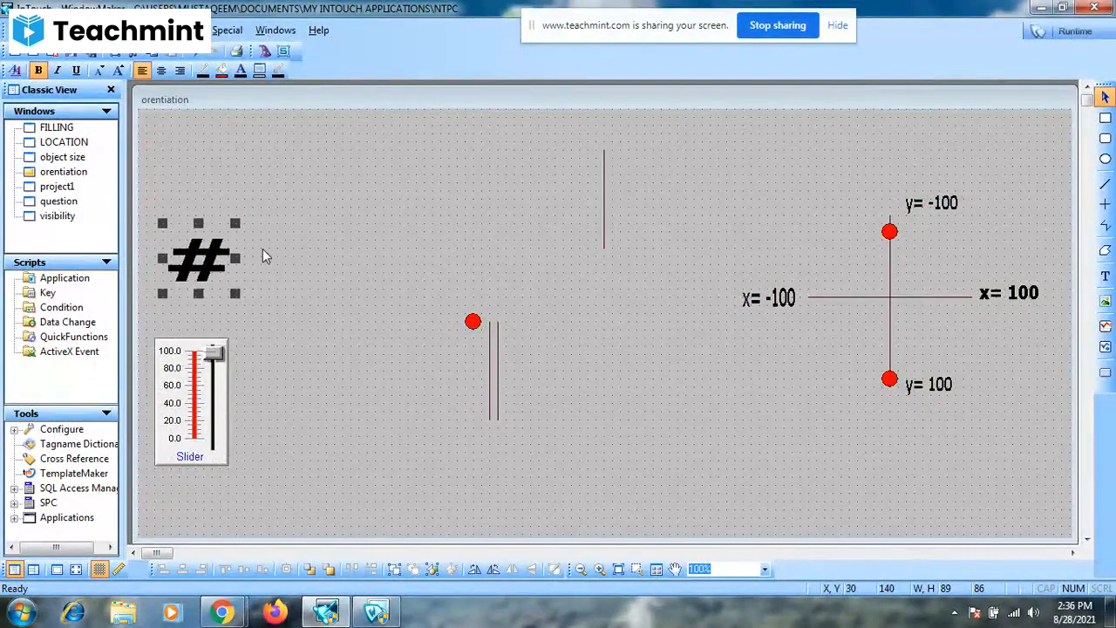
{"action": "key", "text": "Left"}
{"action": "key", "text": "Down"}
{"action": "key", "text": "Down"}
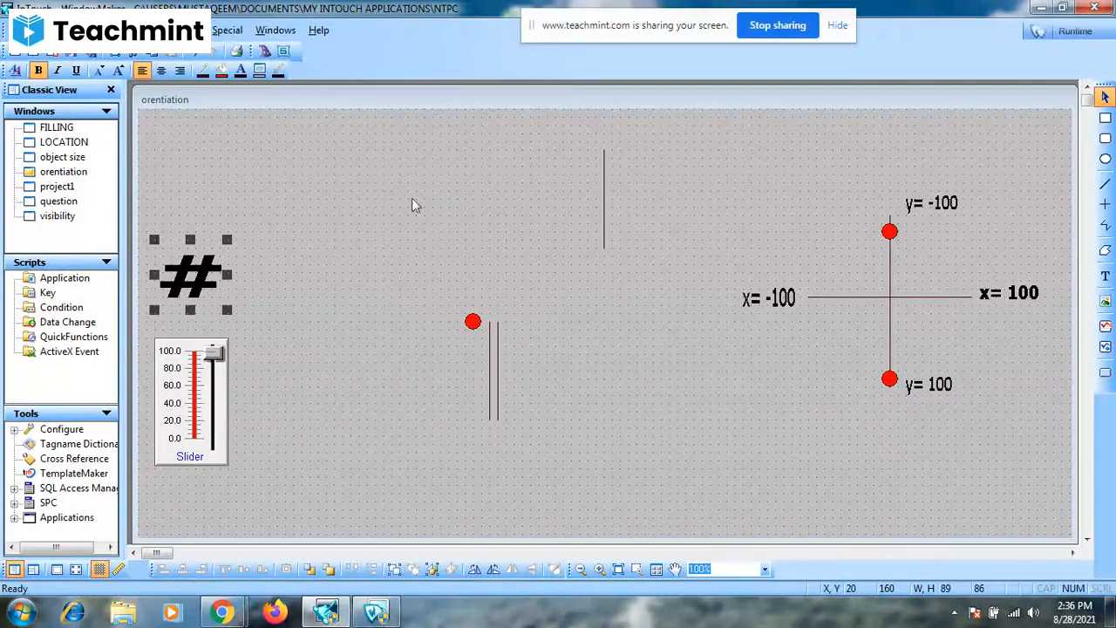
Delete the three standalone vertical lines and the red circle beside them from the middle of the drawing.
{"action": "left_click_drag", "start_coordinate": [362, 123], "coordinate": [673, 472]}
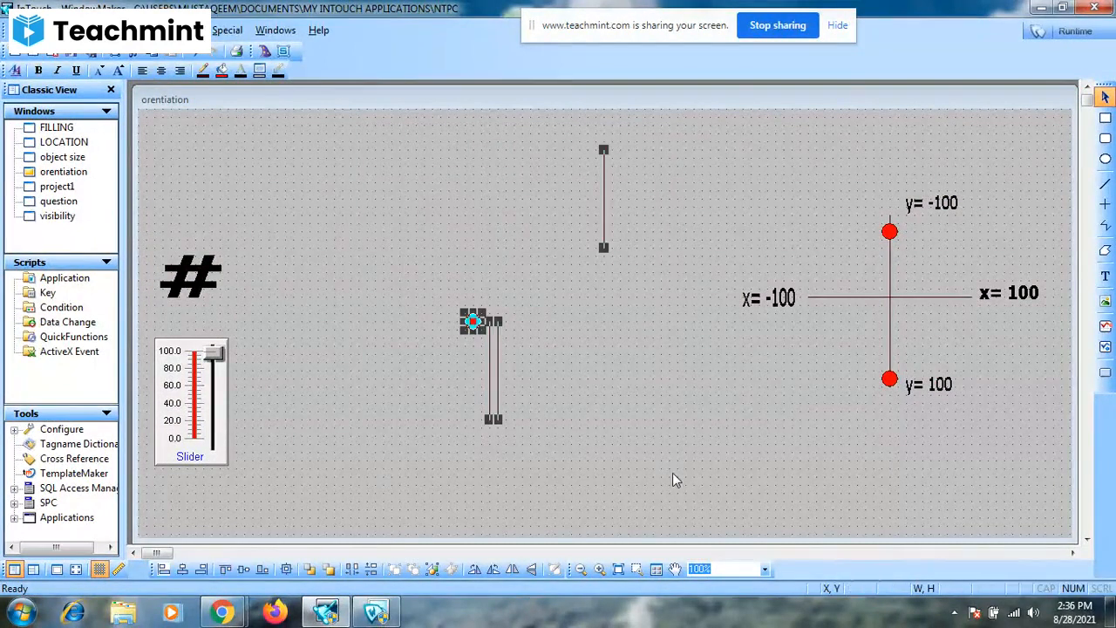
{"action": "key", "text": "Delete"}
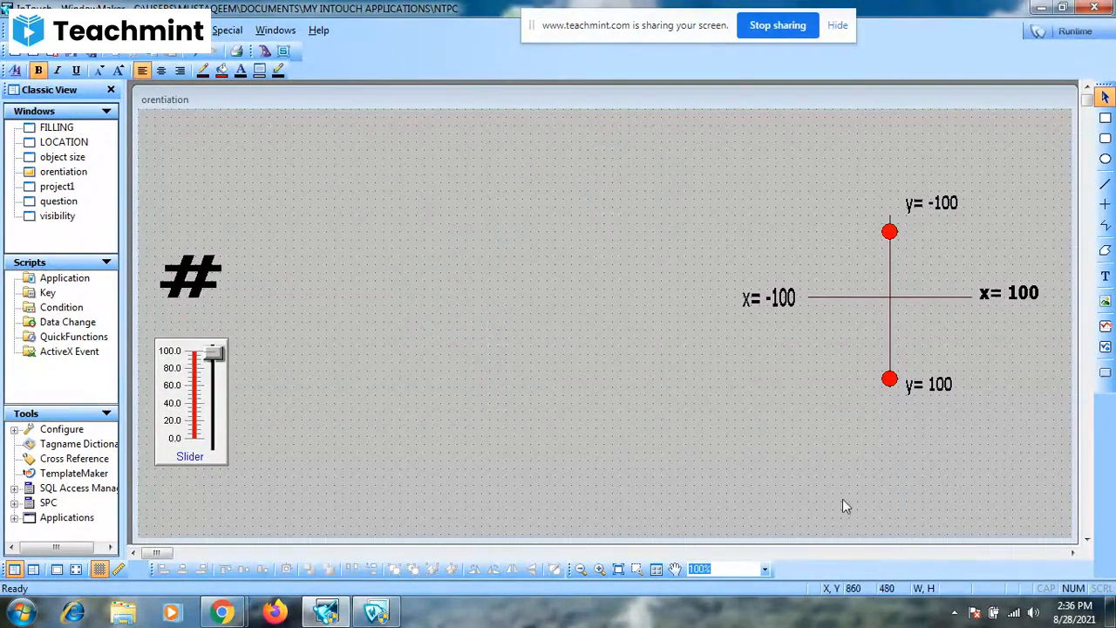
Move the whole x/y cross with its red circles and labels to X 100, Y 20, near the # display.
{"action": "left_click_drag", "start_coordinate": [700, 451], "coordinate": [1045, 179]}
{"action": "key", "text": "Up"}
{"action": "key", "text": "Up"}
{"action": "key", "text": "Up"}
{"action": "key", "text": "Up"}
{"action": "key", "text": "Up"}
{"action": "key", "text": "Up"}
{"action": "key", "text": "Up"}
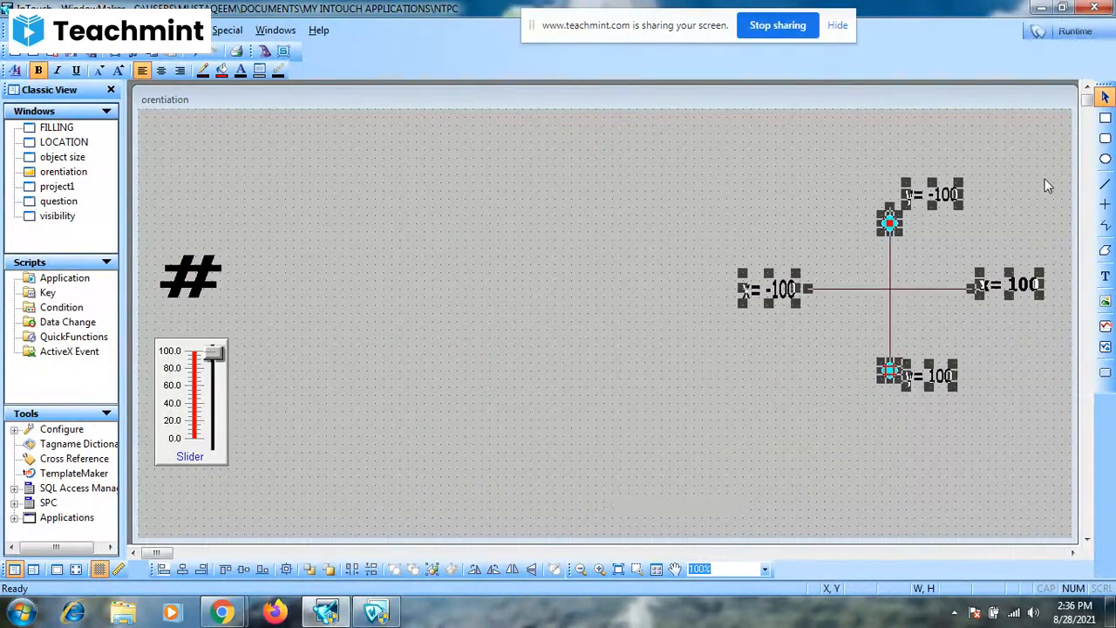
{"action": "key", "text": "Left"}
{"action": "key", "text": "Left"}
{"action": "key", "text": "Left"}
{"action": "key", "text": "Left"}
{"action": "key", "text": "Left"}
{"action": "key", "text": "Left"}
{"action": "key", "text": "Left"}
{"action": "key", "text": "Left"}
{"action": "key", "text": "Left"}
{"action": "key", "text": "Left"}
{"action": "key", "text": "Left"}
{"action": "key", "text": "Left"}
{"action": "key", "text": "Left"}
{"action": "key", "text": "Left"}
{"action": "key", "text": "Left"}
{"action": "key", "text": "Left"}
{"action": "key", "text": "Left"}
{"action": "key", "text": "Left"}
{"action": "key", "text": "Left"}
{"action": "key", "text": "Left"}
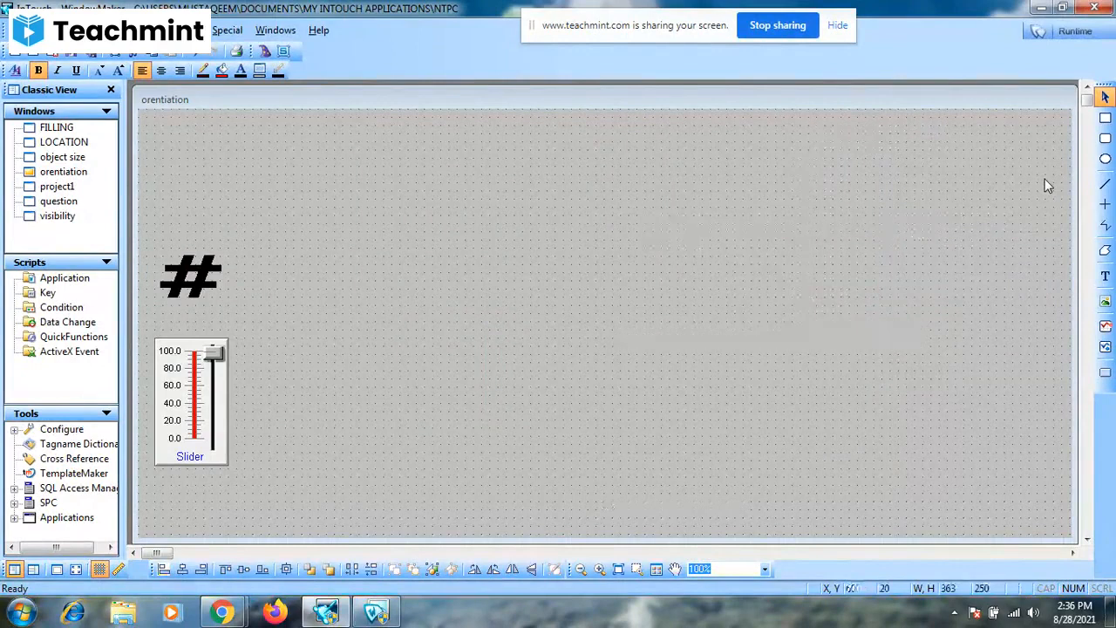
{"action": "key", "text": "Left"}
{"action": "key", "text": "Left"}
{"action": "key", "text": "Left"}
{"action": "key", "text": "Left"}
{"action": "key", "text": "Left"}
{"action": "key", "text": "Left"}
{"action": "key", "text": "Left"}
{"action": "key", "text": "Left"}
{"action": "key", "text": "Left"}
{"action": "key", "text": "Left"}
{"action": "key", "text": "Left"}
{"action": "key", "text": "Left"}
{"action": "key", "text": "Left"}
{"action": "key", "text": "Left"}
{"action": "key", "text": "Left"}
{"action": "key", "text": "Left"}
{"action": "key", "text": "Left"}
{"action": "key", "text": "Left"}
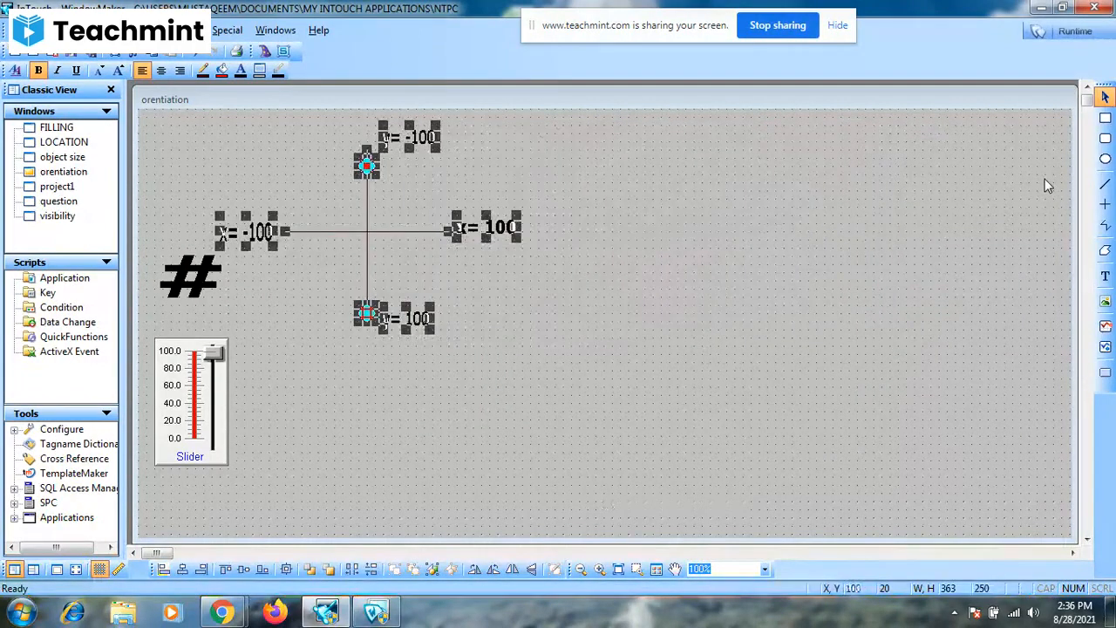
Select the slider below the # display.
{"action": "left_click_drag", "start_coordinate": [301, 330], "coordinate": [258, 380]}
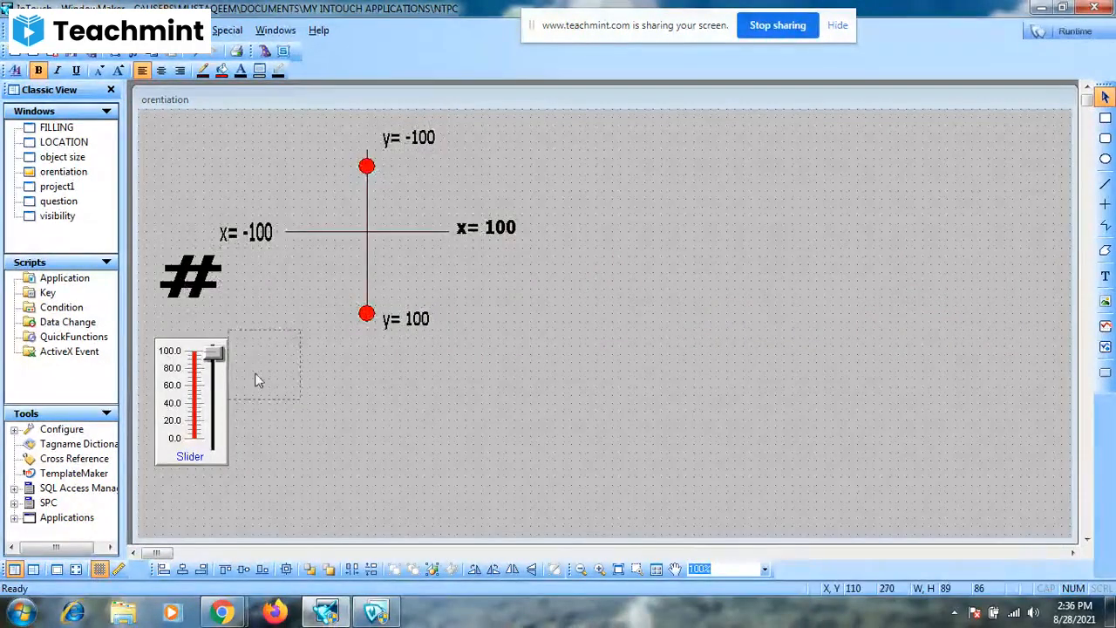
Place the # text below the slider and shrink it.
{"action": "left_click_drag", "start_coordinate": [194, 519], "coordinate": [194, 508]}
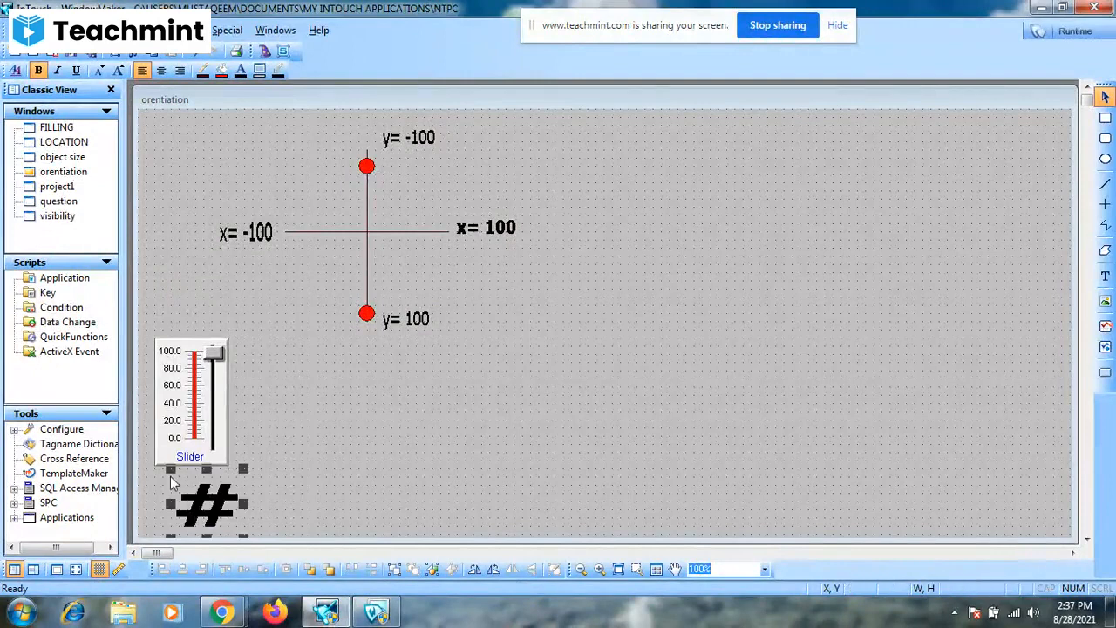
{"action": "left_click_drag", "start_coordinate": [172, 471], "coordinate": [196, 497]}
{"action": "left_click", "coordinate": [381, 264]}
Move the whole axis diagram with its labels and red circles horizontally to X 10.
{"action": "left_click_drag", "start_coordinate": [193, 118], "coordinate": [573, 332]}
{"action": "key", "text": "Left"}
{"action": "key", "text": "Left"}
{"action": "key", "text": "Left"}
{"action": "key", "text": "Left"}
{"action": "key", "text": "Left"}
{"action": "key", "text": "Left"}
{"action": "key", "text": "Left"}
{"action": "key", "text": "Left"}
{"action": "key", "text": "Left"}
{"action": "key", "text": "Left"}
{"action": "key", "text": "Left"}
{"action": "key", "text": "Left"}
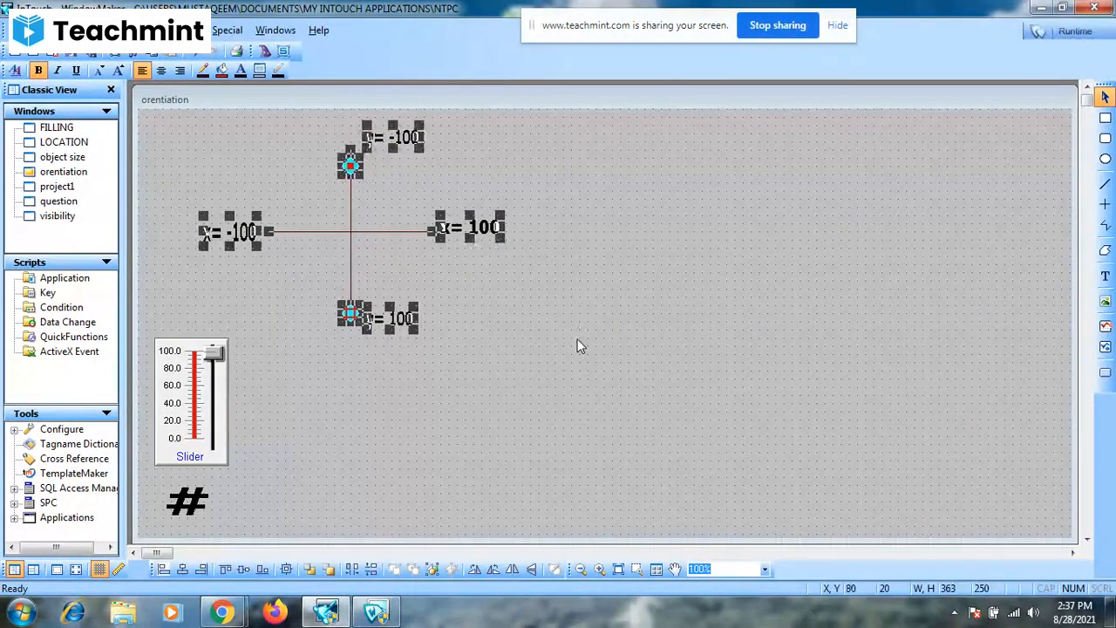
{"action": "key", "text": "Left"}
{"action": "key", "text": "Left"}
{"action": "key", "text": "Left"}
{"action": "key", "text": "Left"}
{"action": "key", "text": "Left"}
{"action": "key", "text": "Left"}
{"action": "key", "text": "Left"}
{"action": "key", "text": "Left"}
{"action": "key", "text": "Left"}
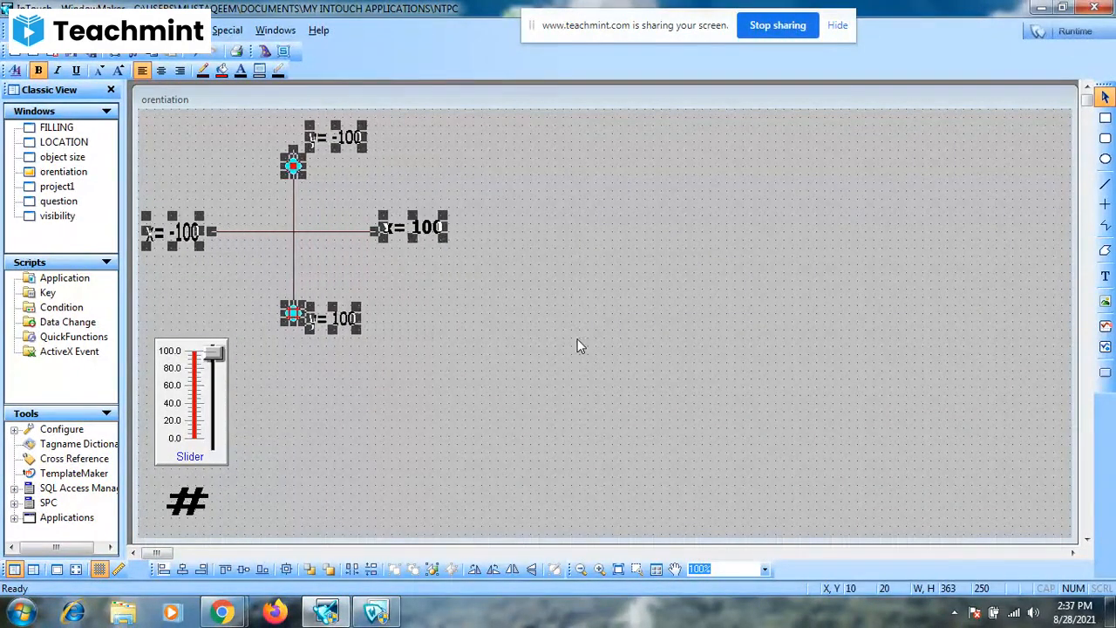
{"action": "left_click", "coordinate": [623, 355]}
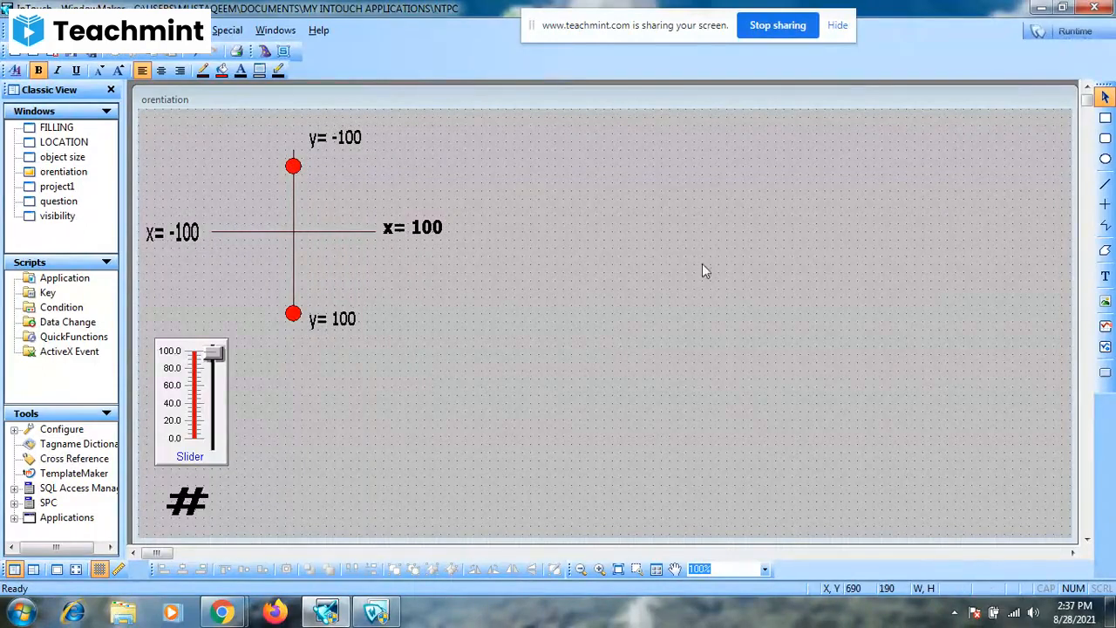
Draw three sides of a box beside the slider: a 200-long vertical line with 150-long horizontal lines at both ends.
{"action": "left_click", "coordinate": [1105, 203]}
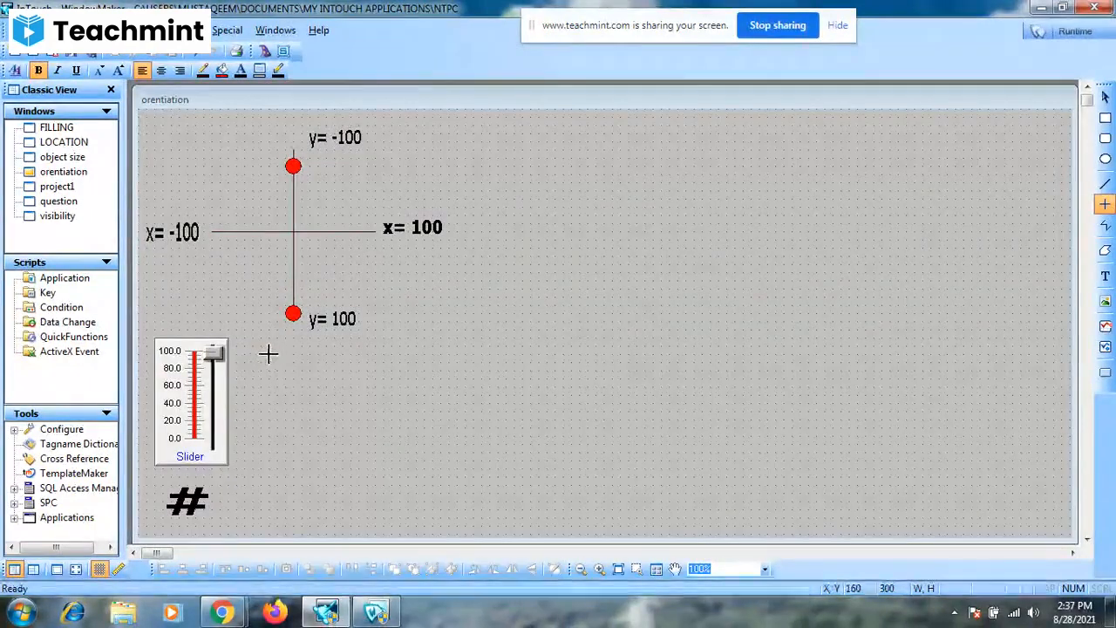
{"action": "left_click_drag", "start_coordinate": [261, 351], "coordinate": [279, 514]}
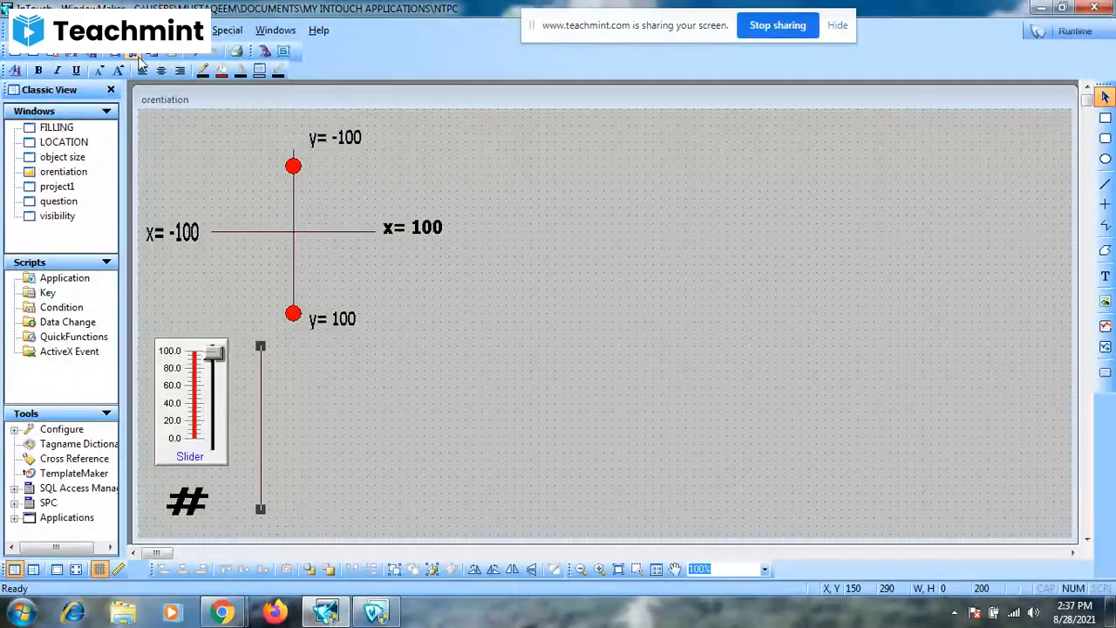
{"action": "left_click", "coordinate": [1103, 204]}
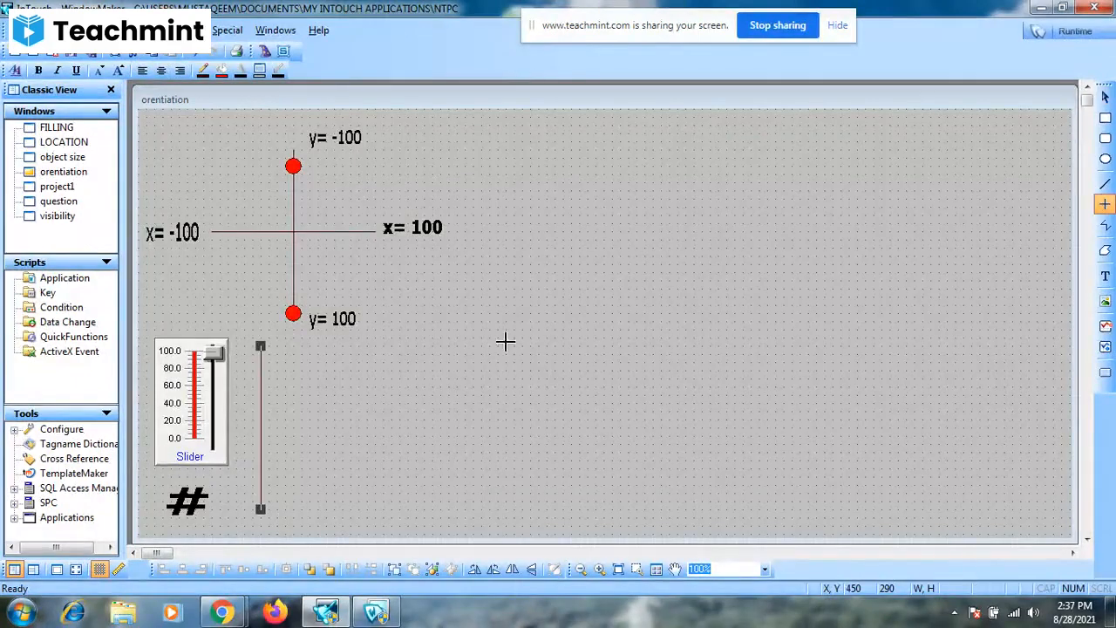
{"action": "left_click_drag", "start_coordinate": [262, 345], "coordinate": [382, 345]}
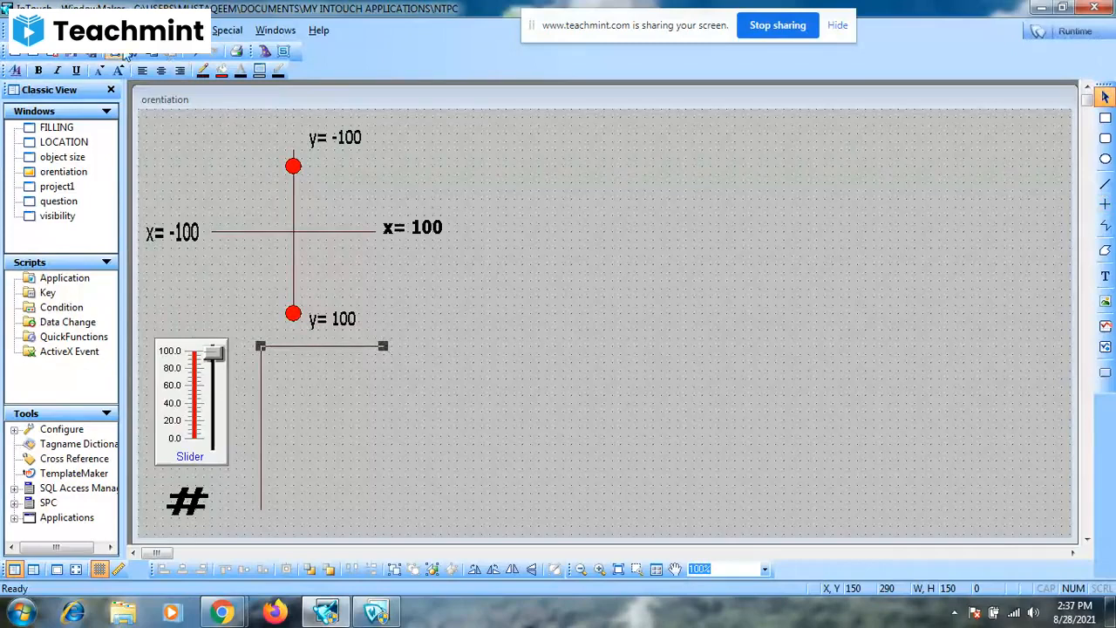
{"action": "key", "text": "ctrl+d"}
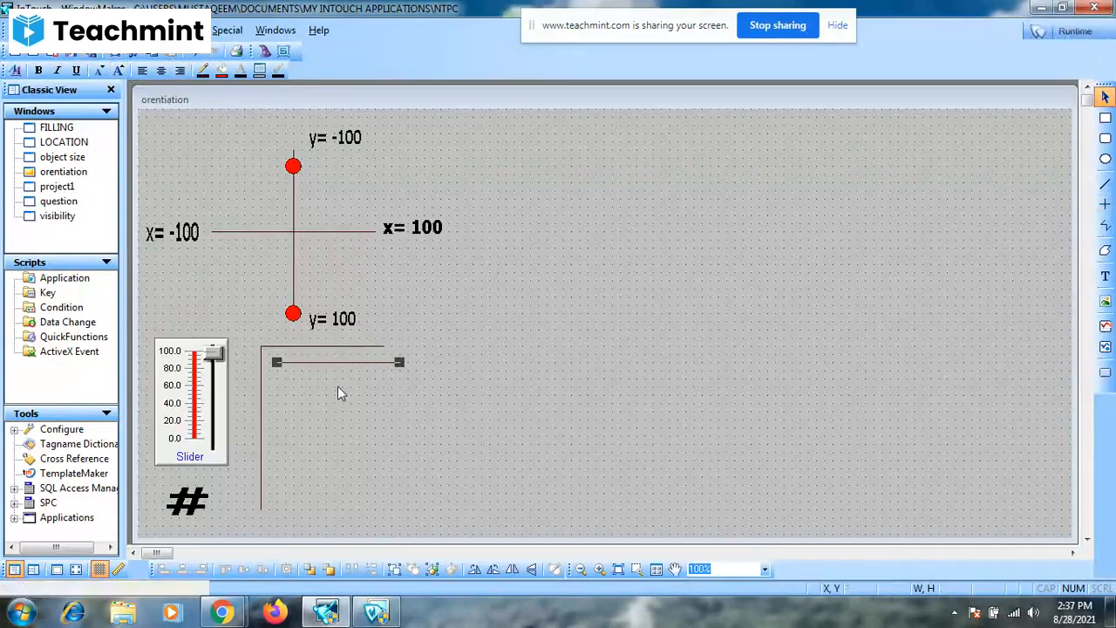
{"action": "left_click_drag", "start_coordinate": [338, 365], "coordinate": [320, 513]}
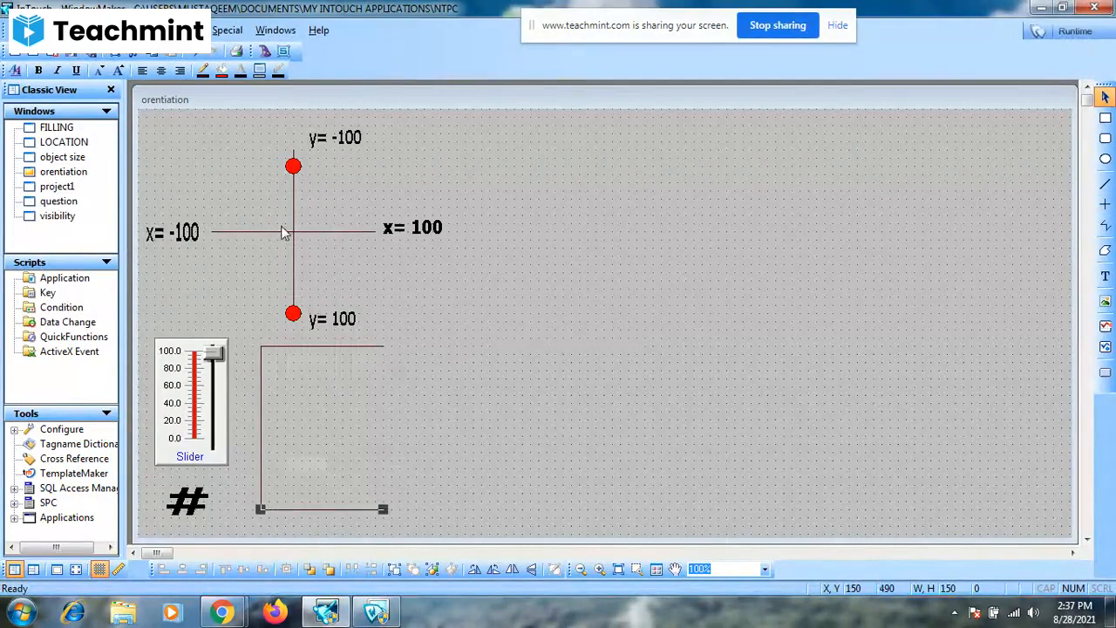
Move the whole axis diagram, including all four labels and both red circles, horizontally to X 620.
{"action": "left_click_drag", "start_coordinate": [148, 117], "coordinate": [378, 225]}
{"action": "left_click_drag", "start_coordinate": [496, 320], "coordinate": [502, 330]}
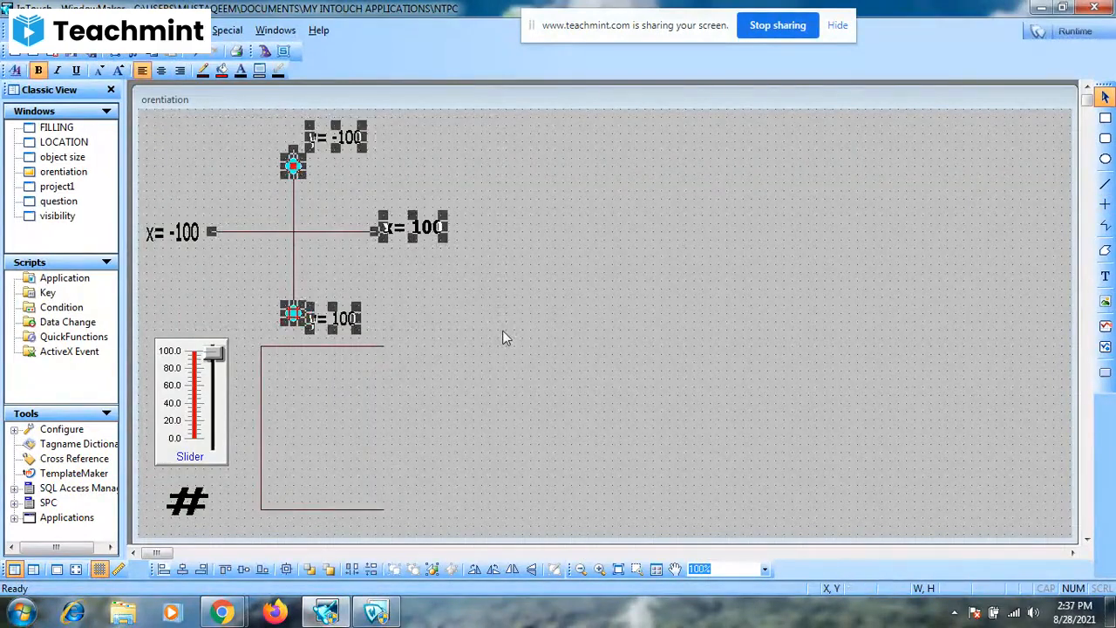
{"action": "left_click", "coordinate": [184, 241]}
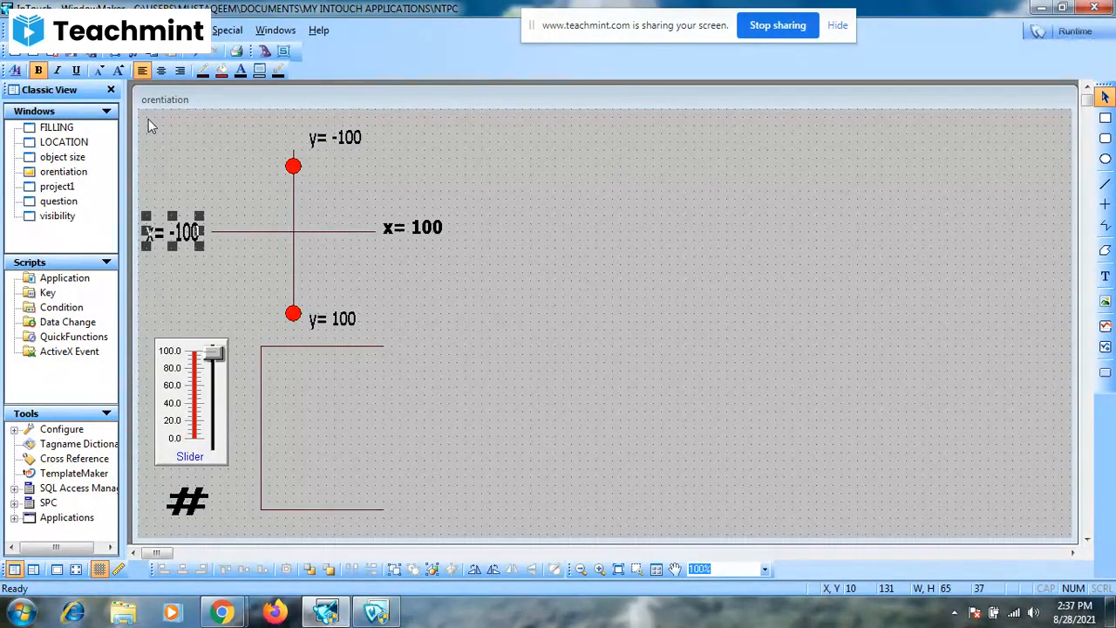
{"action": "left_click_drag", "start_coordinate": [140, 111], "coordinate": [511, 335]}
{"action": "key", "text": "Right"}
{"action": "key", "text": "Right"}
{"action": "key", "text": "Right"}
{"action": "key", "text": "Right"}
{"action": "key", "text": "Right"}
{"action": "key", "text": "Right"}
{"action": "key", "text": "Right"}
{"action": "key", "text": "Right"}
{"action": "key", "text": "Right"}
{"action": "key", "text": "Right"}
{"action": "key", "text": "Right"}
{"action": "key", "text": "Right"}
{"action": "key", "text": "Right"}
{"action": "key", "text": "Right"}
{"action": "key", "text": "Right"}
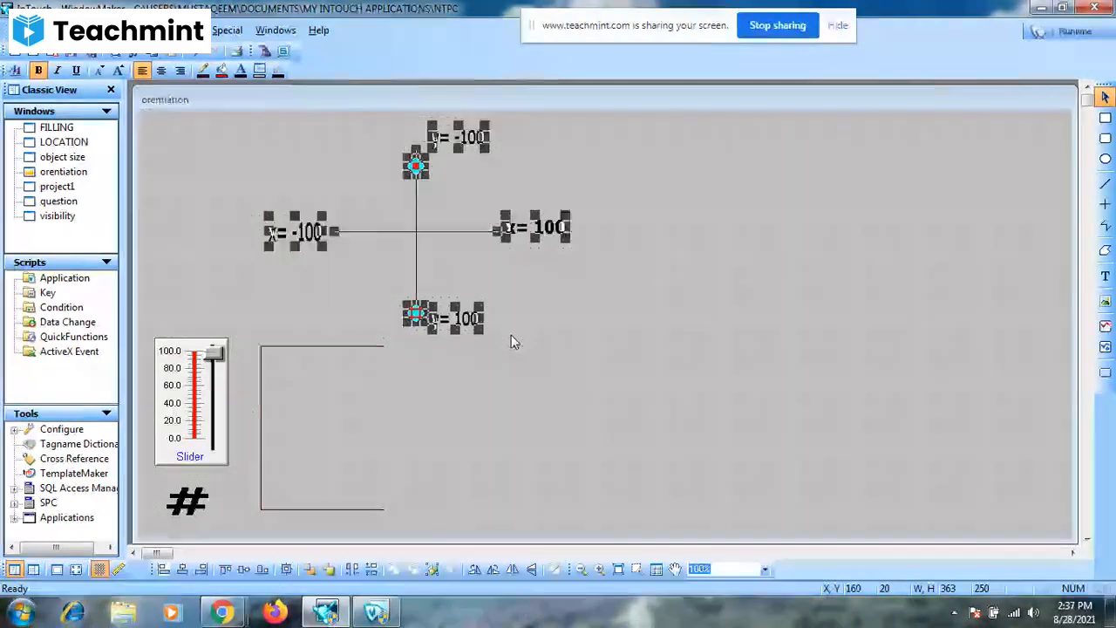
{"action": "key", "text": "Right"}
{"action": "key", "text": "Right"}
{"action": "key", "text": "Right"}
{"action": "key", "text": "Right"}
{"action": "key", "text": "Right"}
{"action": "key", "text": "Right"}
{"action": "key", "text": "Right"}
{"action": "key", "text": "Right"}
{"action": "key", "text": "Right"}
{"action": "key", "text": "Right"}
{"action": "key", "text": "Right"}
{"action": "key", "text": "Right"}
{"action": "key", "text": "Right"}
{"action": "key", "text": "Right"}
{"action": "key", "text": "Right"}
{"action": "key", "text": "Right"}
{"action": "key", "text": "Right"}
{"action": "key", "text": "Right"}
{"action": "key", "text": "Right"}
{"action": "key", "text": "Right"}
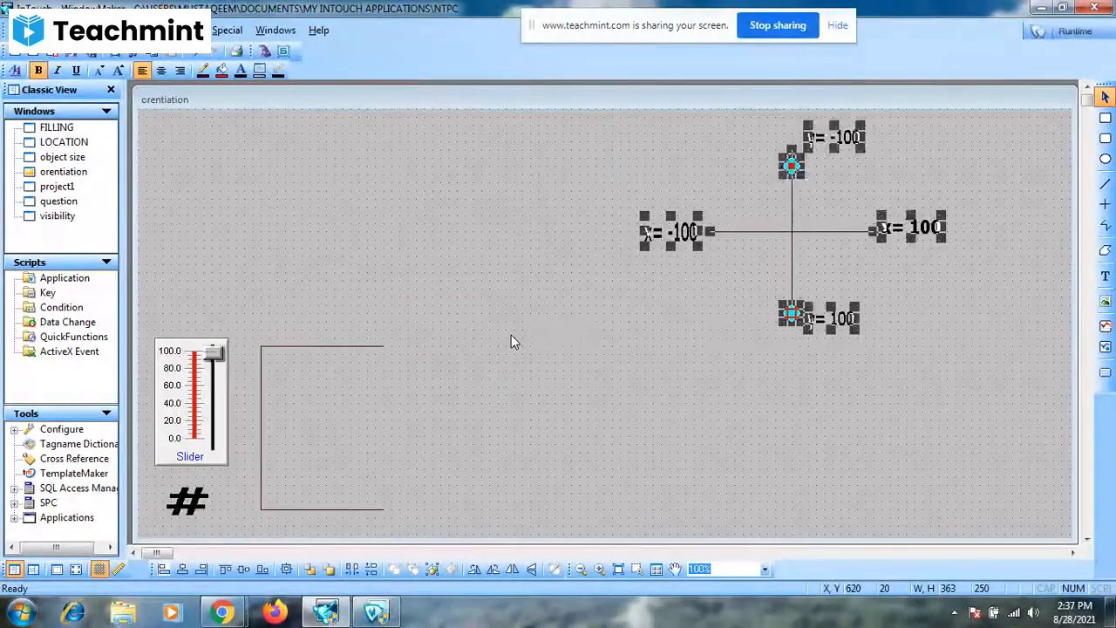
{"action": "left_click", "coordinate": [419, 297]}
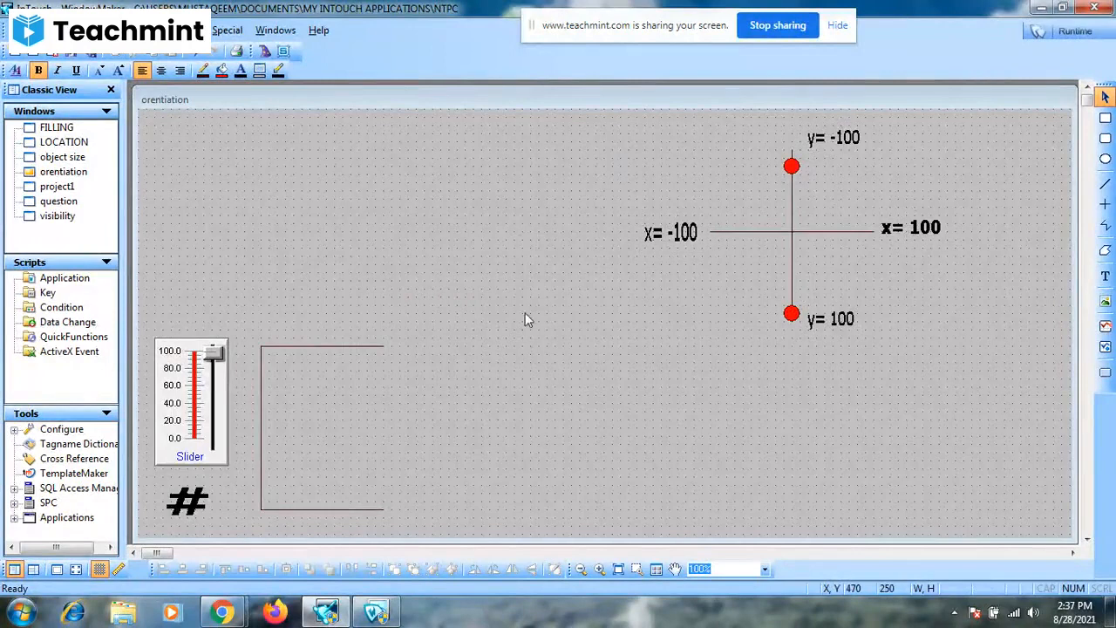
Close the open side of the box with a 100-long vertical line and a duplicate placed directly below it.
{"action": "left_click", "coordinate": [262, 375]}
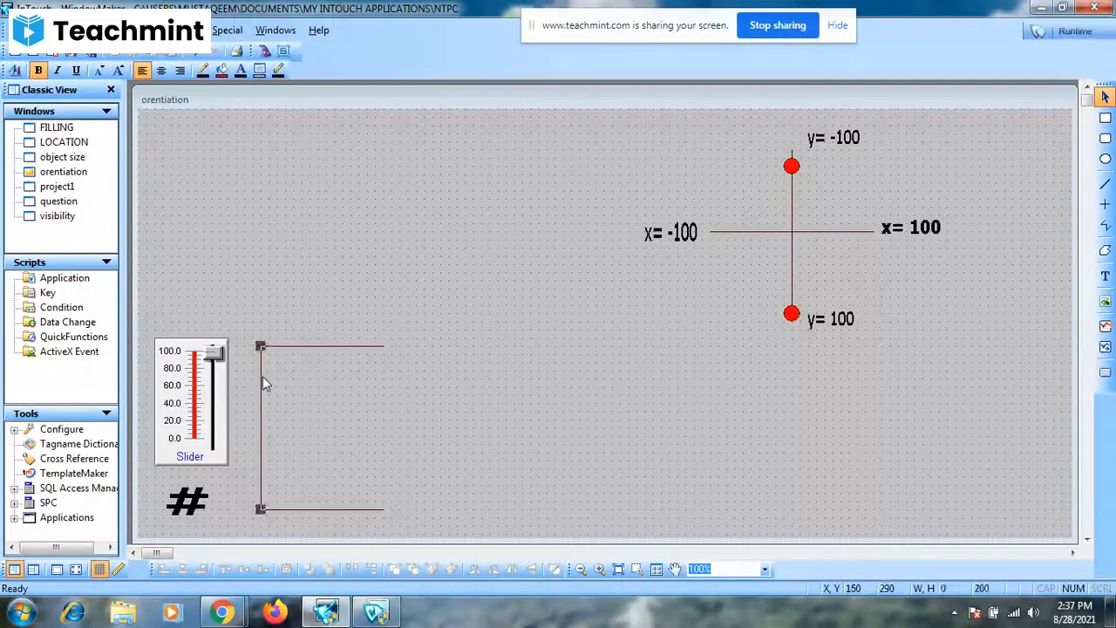
{"action": "left_click", "coordinate": [1105, 203]}
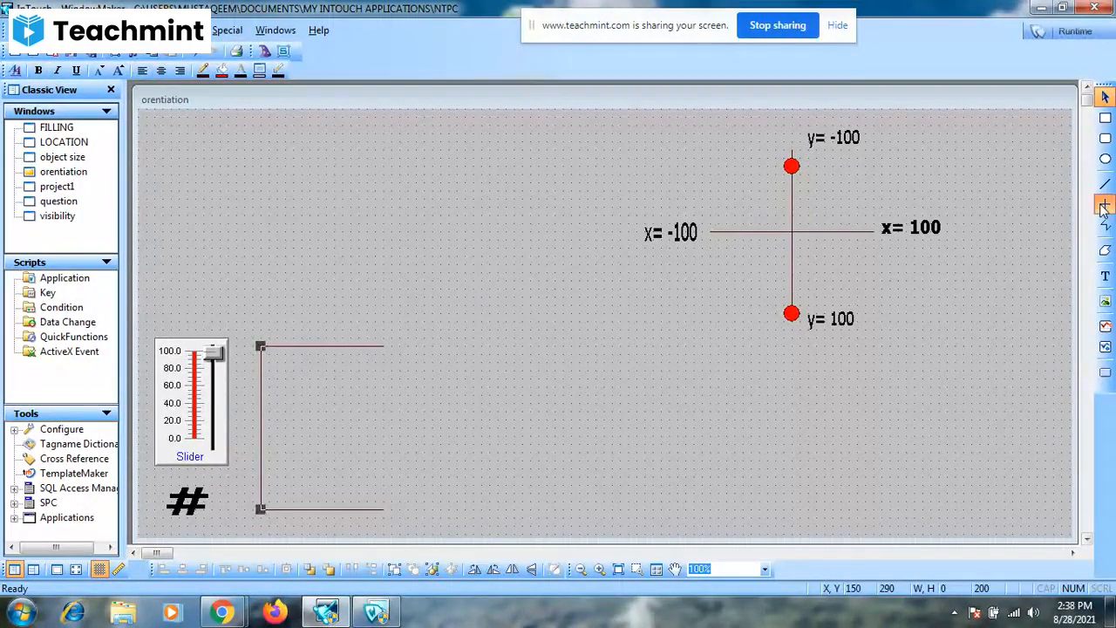
{"action": "left_click_drag", "start_coordinate": [383, 346], "coordinate": [396, 427]}
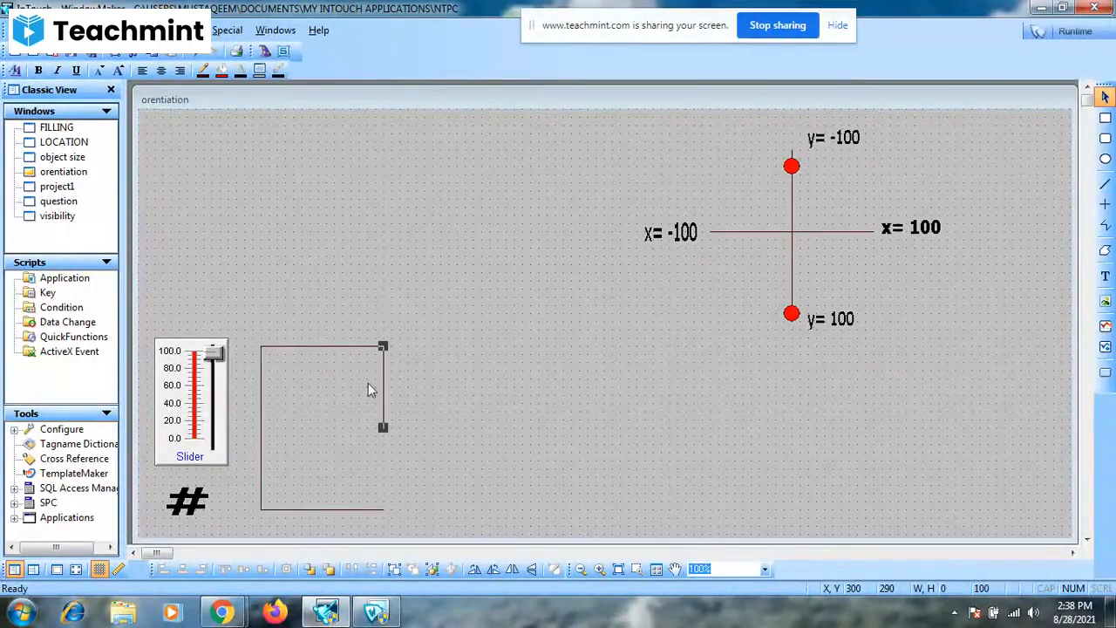
{"action": "left_click", "coordinate": [118, 53]}
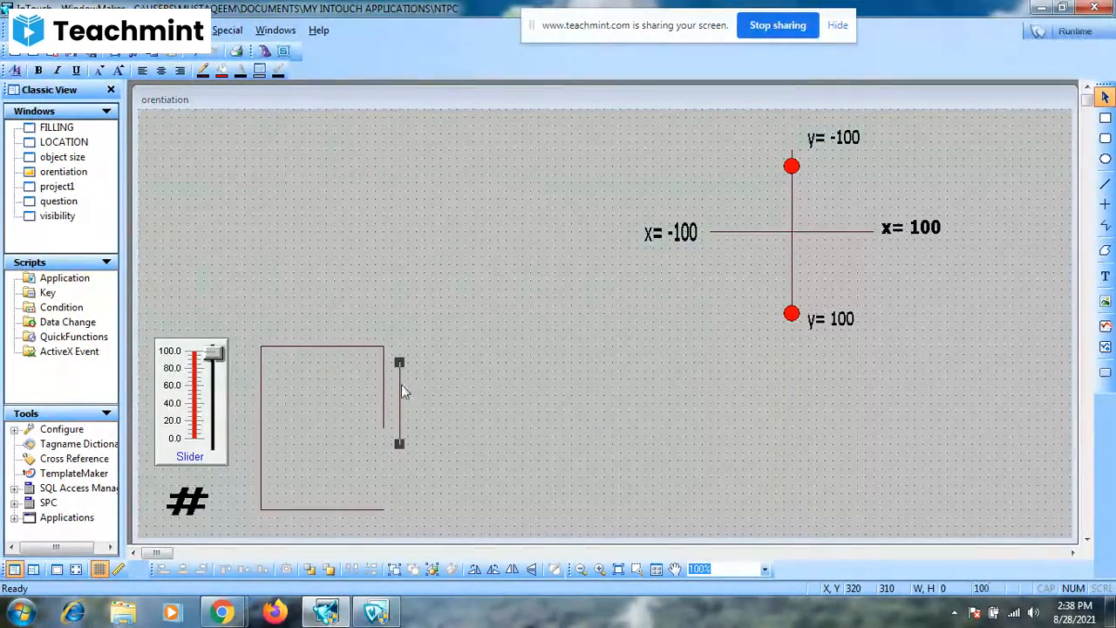
{"action": "left_click_drag", "start_coordinate": [404, 391], "coordinate": [381, 451]}
{"action": "left_click", "coordinate": [448, 453]}
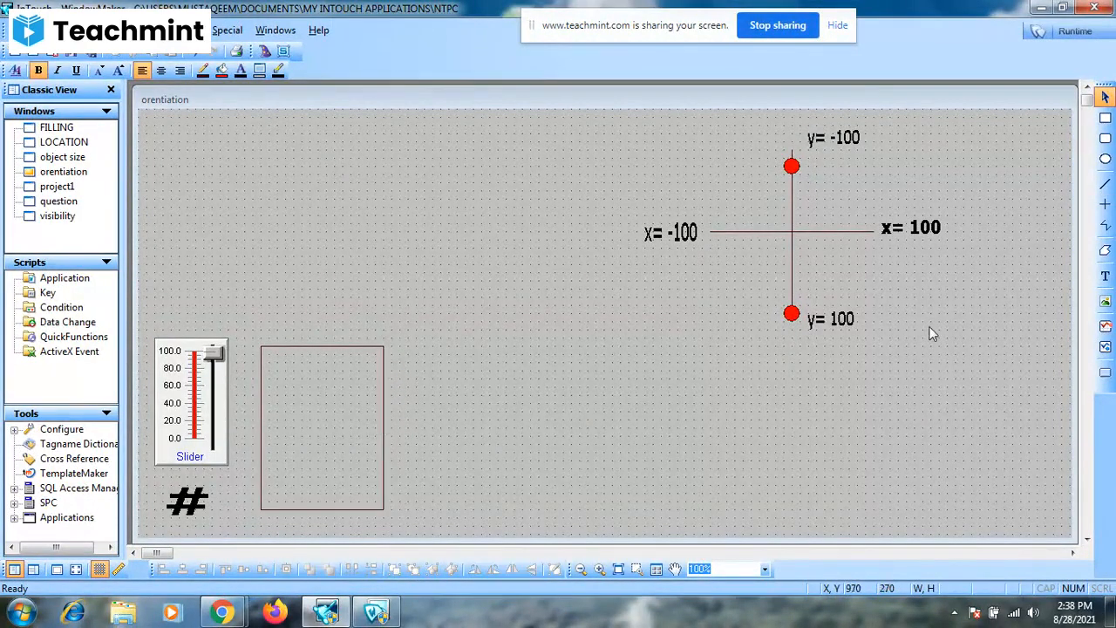
Add the text "parking" inside the box and enlarge it to about 120 by 38.
{"action": "left_click", "coordinate": [1105, 275]}
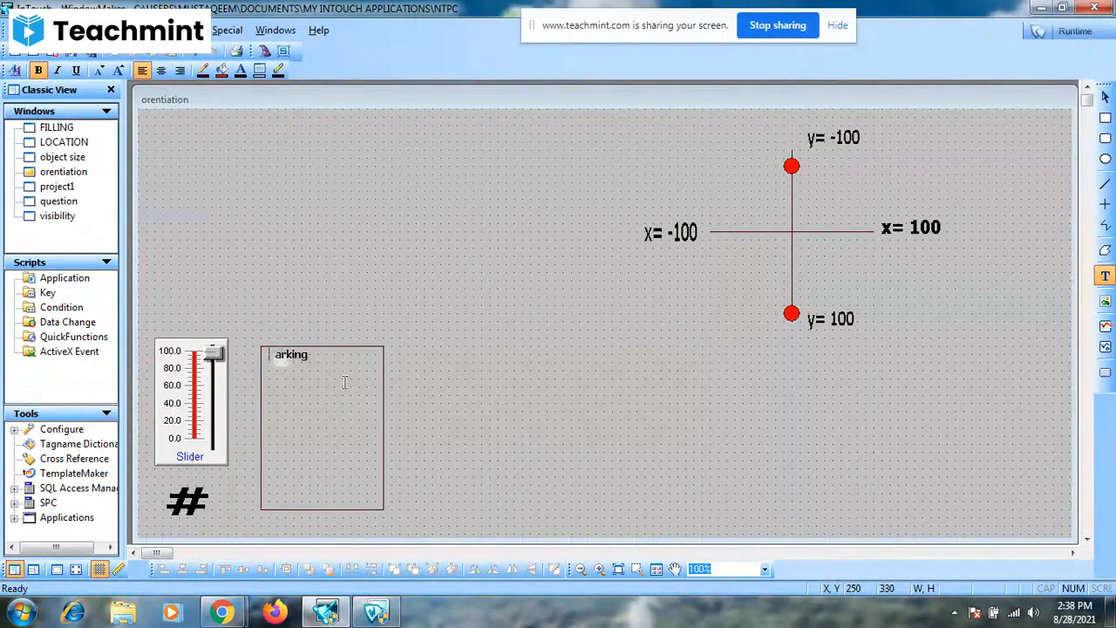
{"action": "key", "text": "Escape"}
{"action": "left_click_drag", "start_coordinate": [308, 359], "coordinate": [334, 370]}
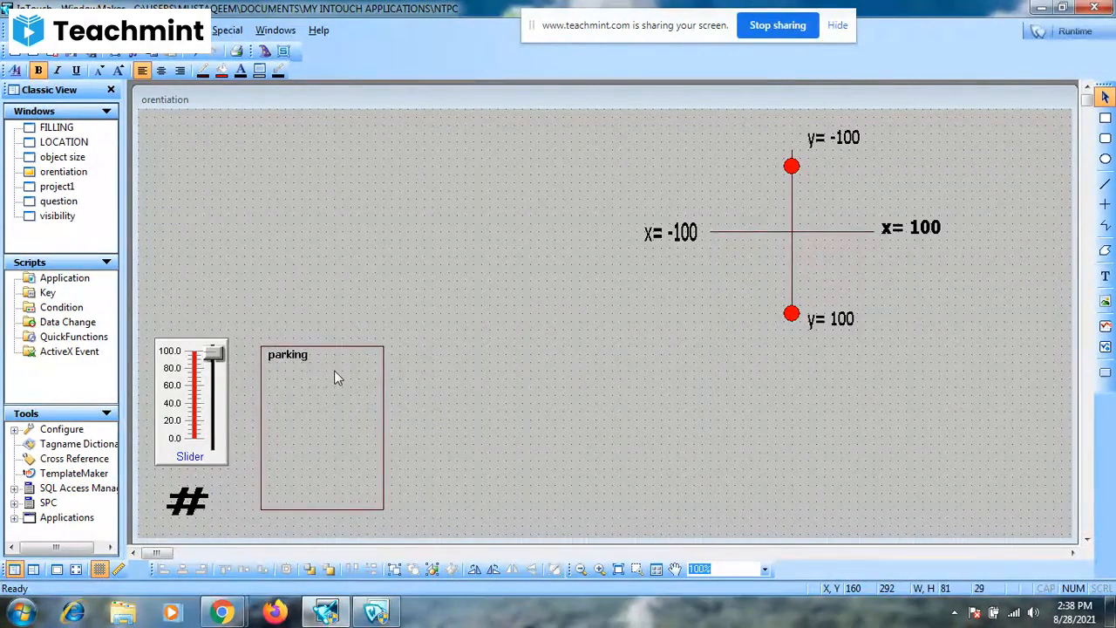
{"action": "left_click", "coordinate": [481, 360]}
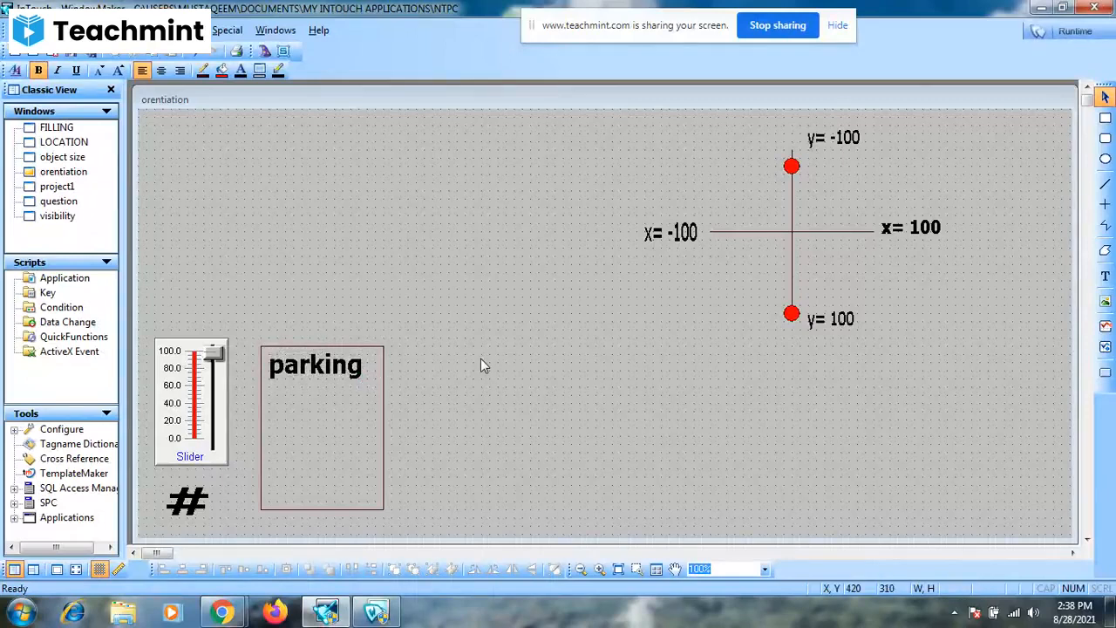
Move the "parking" text up to Y 240 so it sits just above the box.
{"action": "left_click", "coordinate": [331, 374]}
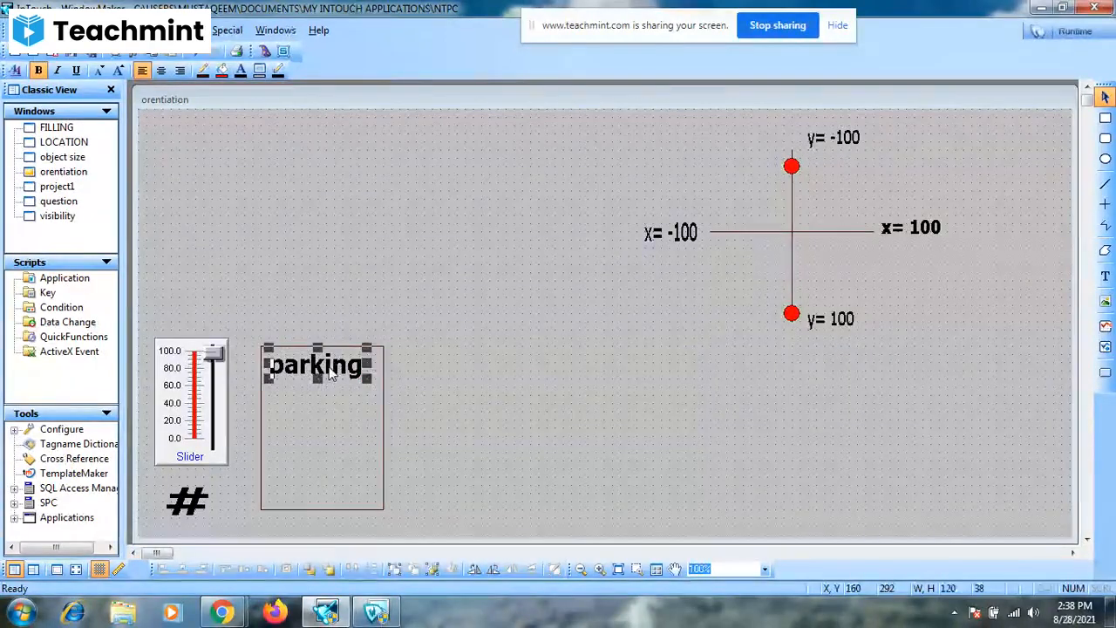
{"action": "key", "text": "Up"}
{"action": "key", "text": "Up"}
{"action": "key", "text": "Up"}
{"action": "key", "text": "Up"}
{"action": "key", "text": "Up"}
{"action": "key", "text": "Up"}
{"action": "key", "text": "Up"}
{"action": "key", "text": "Up"}
{"action": "key", "text": "Up"}
{"action": "key", "text": "Up"}
{"action": "key", "text": "Up"}
{"action": "key", "text": "Up"}
{"action": "key", "text": "Up"}
{"action": "key", "text": "Up"}
{"action": "key", "text": "Up"}
{"action": "key", "text": "Up"}
{"action": "key", "text": "Up"}
{"action": "key", "text": "Up"}
{"action": "key", "text": "Up"}
{"action": "key", "text": "Up"}
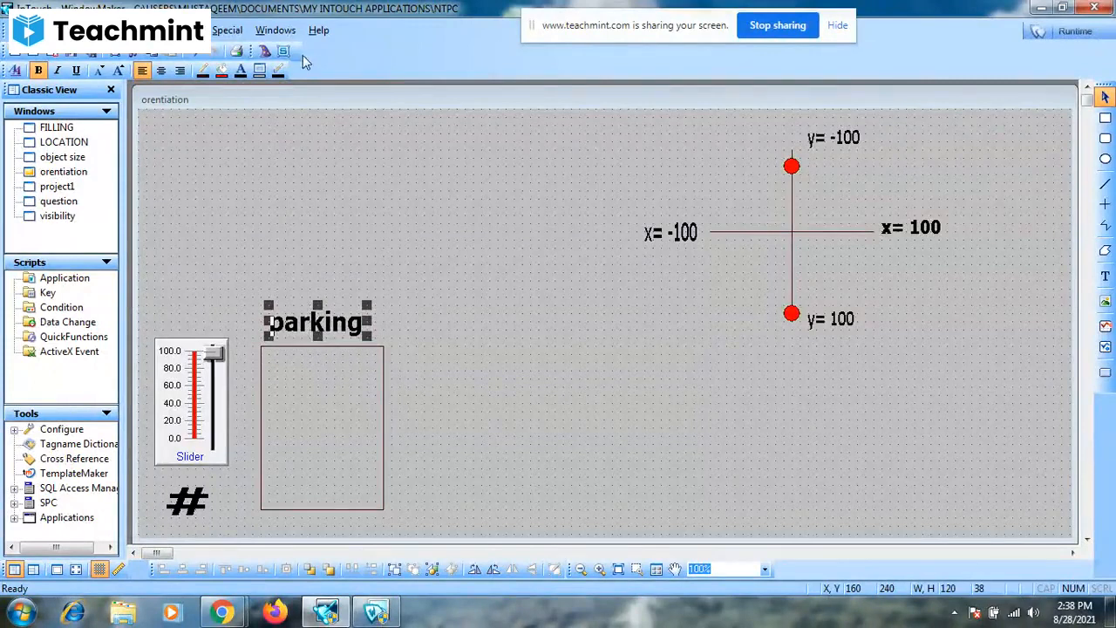
Insert the Car 1 symbol from the Vehicles category of the Symbol Factory wizard.
{"action": "left_click", "coordinate": [271, 55]}
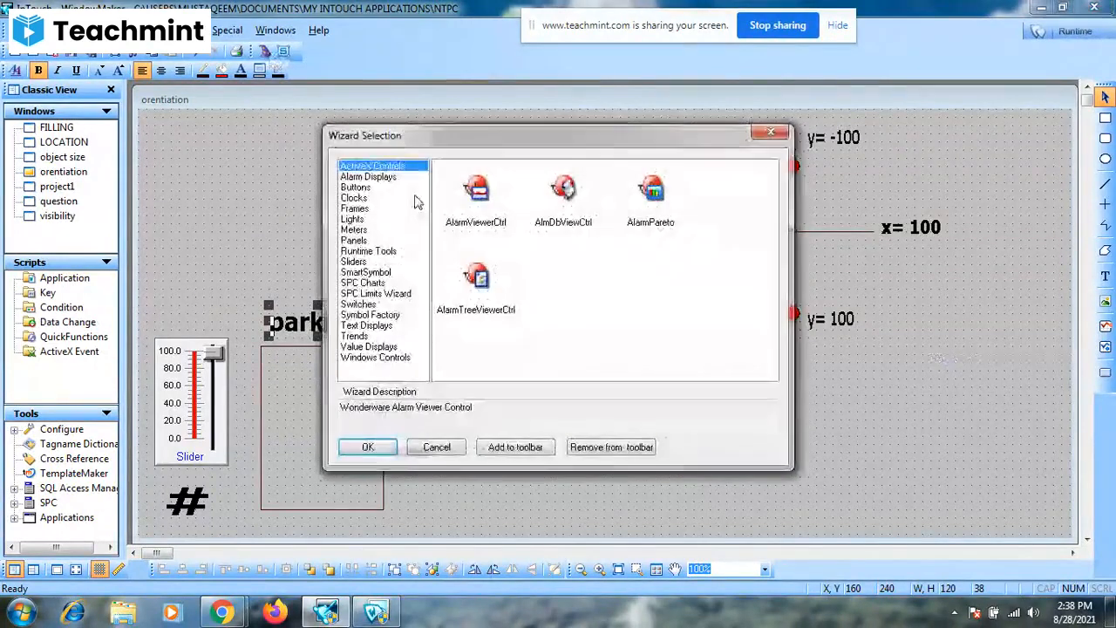
{"action": "left_click", "coordinate": [392, 316]}
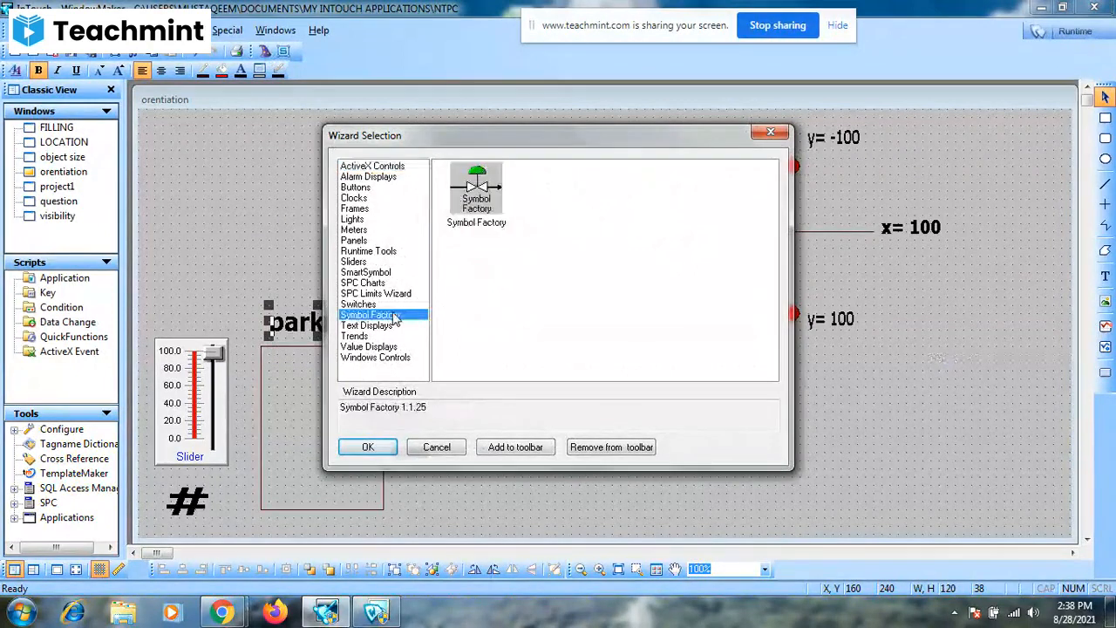
{"action": "left_click", "coordinate": [475, 214]}
{"action": "left_click", "coordinate": [367, 448]}
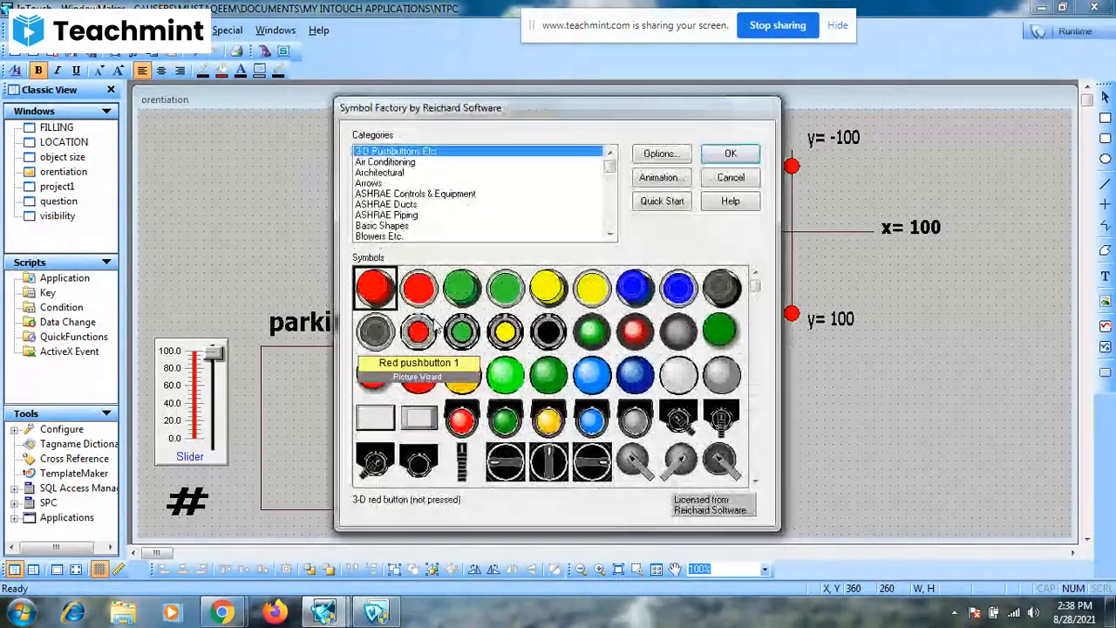
{"action": "key", "text": "v"}
{"action": "key", "text": "Down"}
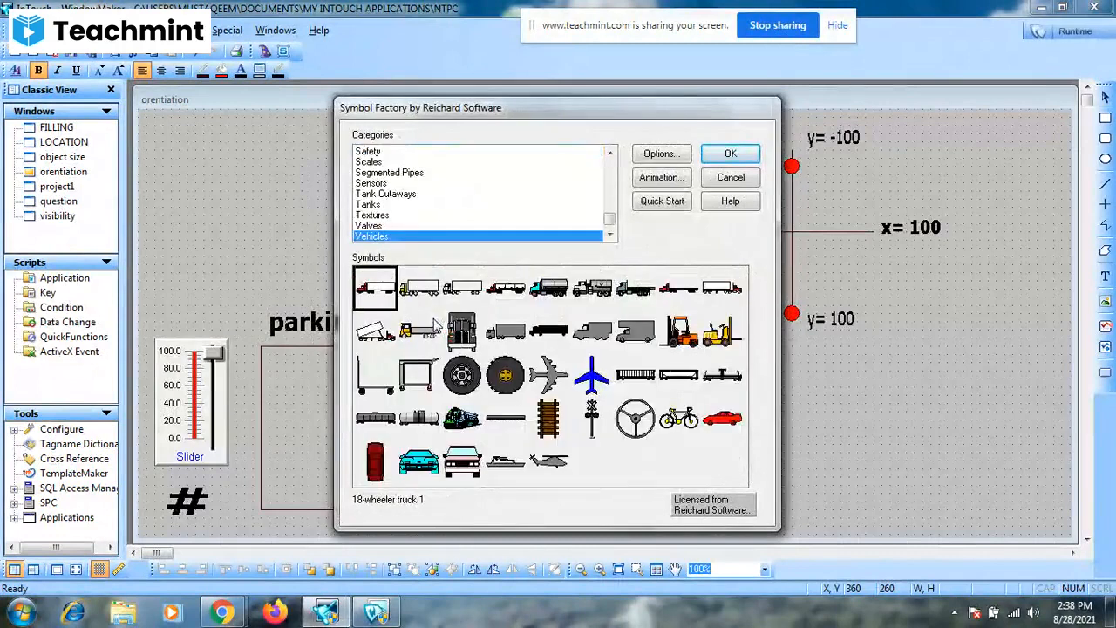
{"action": "left_click", "coordinate": [722, 419]}
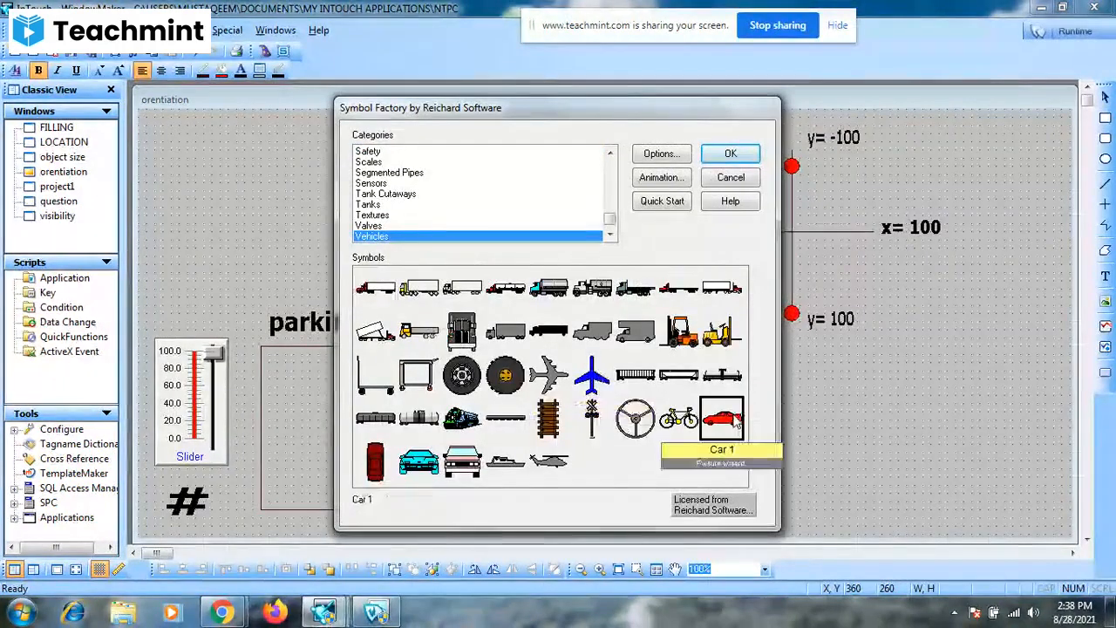
{"action": "left_click", "coordinate": [731, 155]}
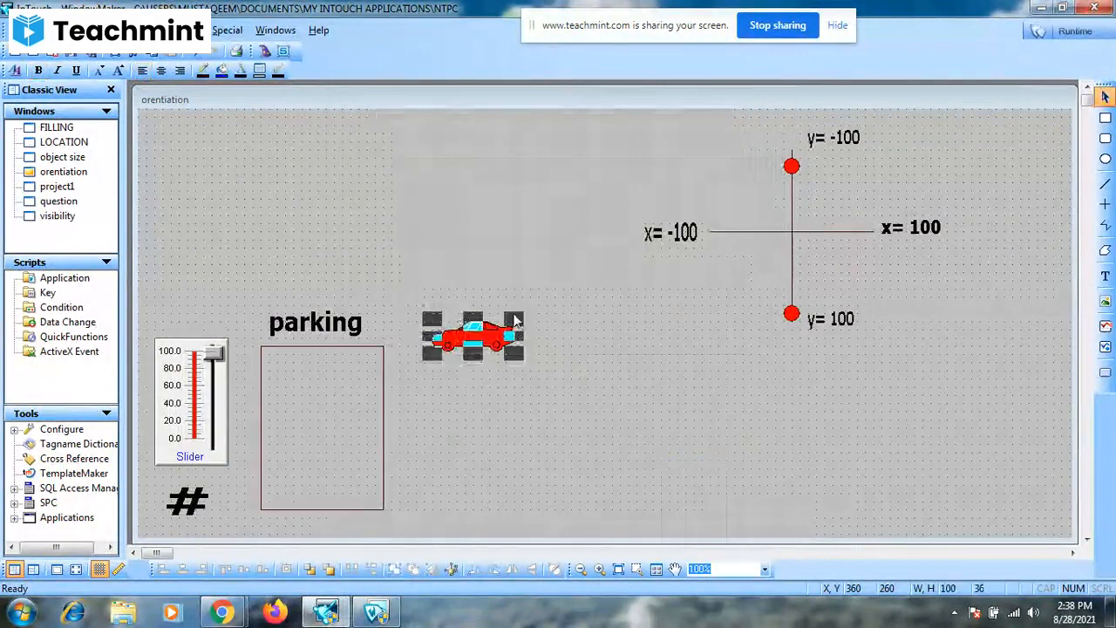
Break the cell of the car symbol.
{"action": "right_click", "coordinate": [483, 329]}
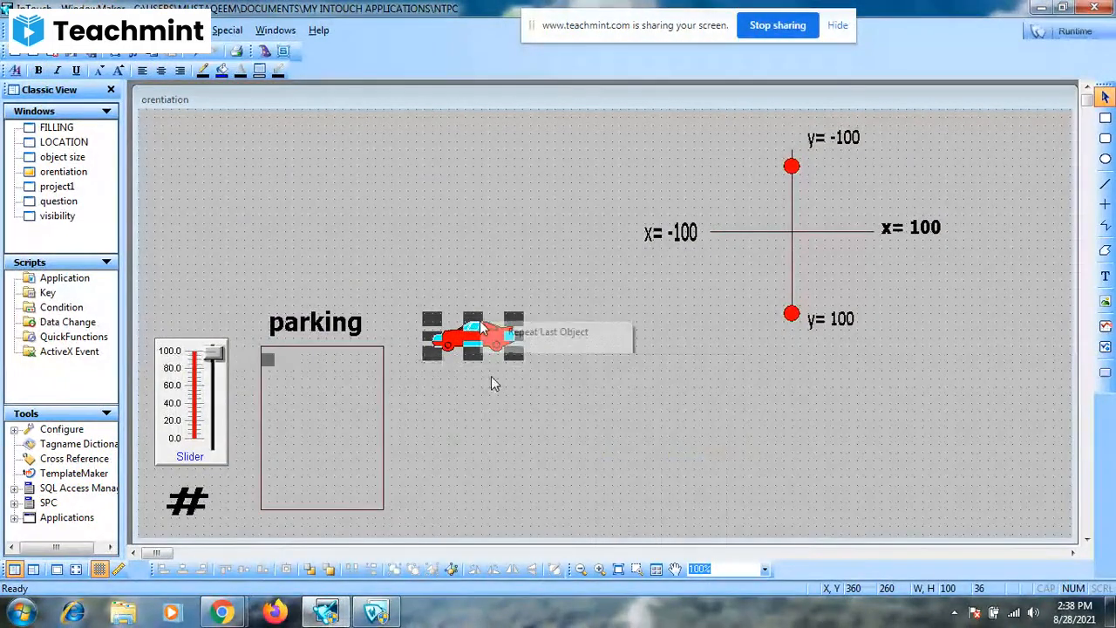
{"action": "mouse_move", "coordinate": [576, 462]}
{"action": "left_click", "coordinate": [652, 471]}
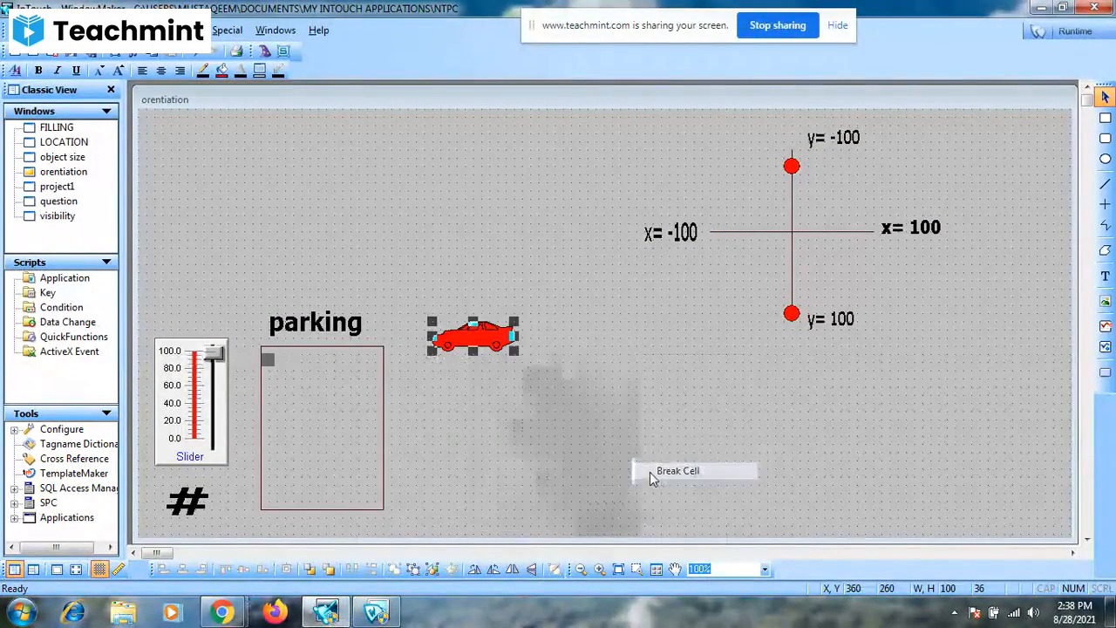
Move the car away from the parking box to X 680, Y 380.
{"action": "key", "text": "Down"}
{"action": "key", "text": "Down"}
{"action": "key", "text": "Down"}
{"action": "key", "text": "Down"}
{"action": "key", "text": "Down"}
{"action": "key", "text": "Down"}
{"action": "key", "text": "Down"}
{"action": "key", "text": "Down"}
{"action": "key", "text": "Down"}
{"action": "key", "text": "Down"}
{"action": "key", "text": "Down"}
{"action": "key", "text": "Down"}
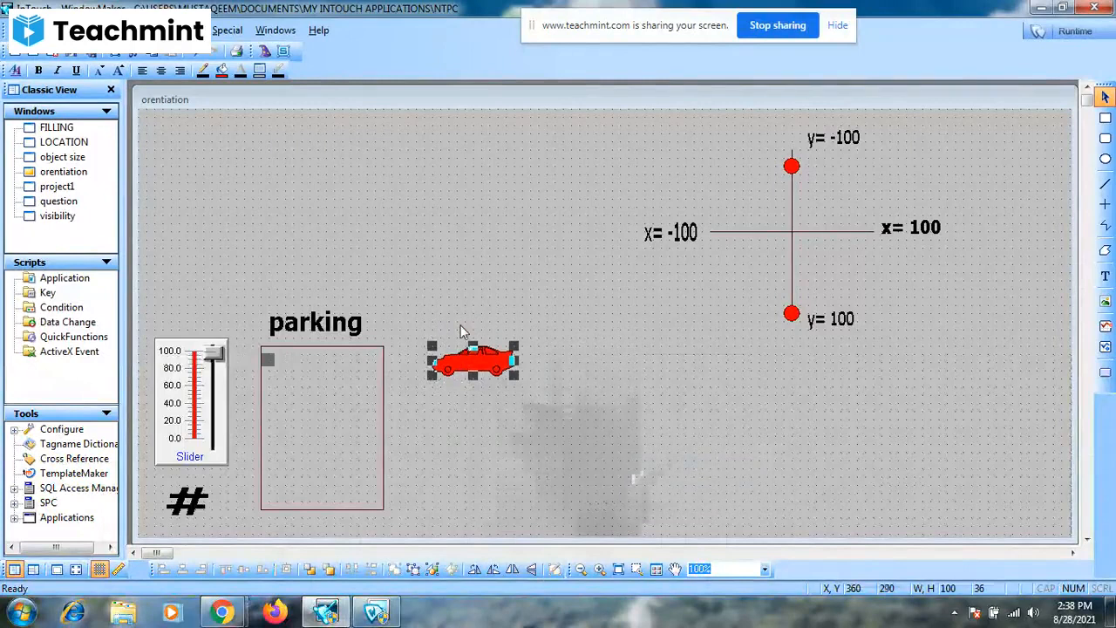
{"action": "key", "text": "Right"}
{"action": "key", "text": "Right"}
{"action": "key", "text": "Right"}
{"action": "key", "text": "Right"}
{"action": "key", "text": "Right"}
{"action": "key", "text": "Right"}
{"action": "key", "text": "Right"}
{"action": "key", "text": "Right"}
{"action": "key", "text": "Right"}
{"action": "key", "text": "Right"}
{"action": "key", "text": "Right"}
{"action": "key", "text": "Right"}
{"action": "key", "text": "Right"}
{"action": "key", "text": "Right"}
{"action": "key", "text": "Right"}
{"action": "key", "text": "Right"}
{"action": "key", "text": "Right"}
{"action": "key", "text": "Right"}
{"action": "key", "text": "Right"}
{"action": "key", "text": "Right"}
{"action": "key", "text": "Right"}
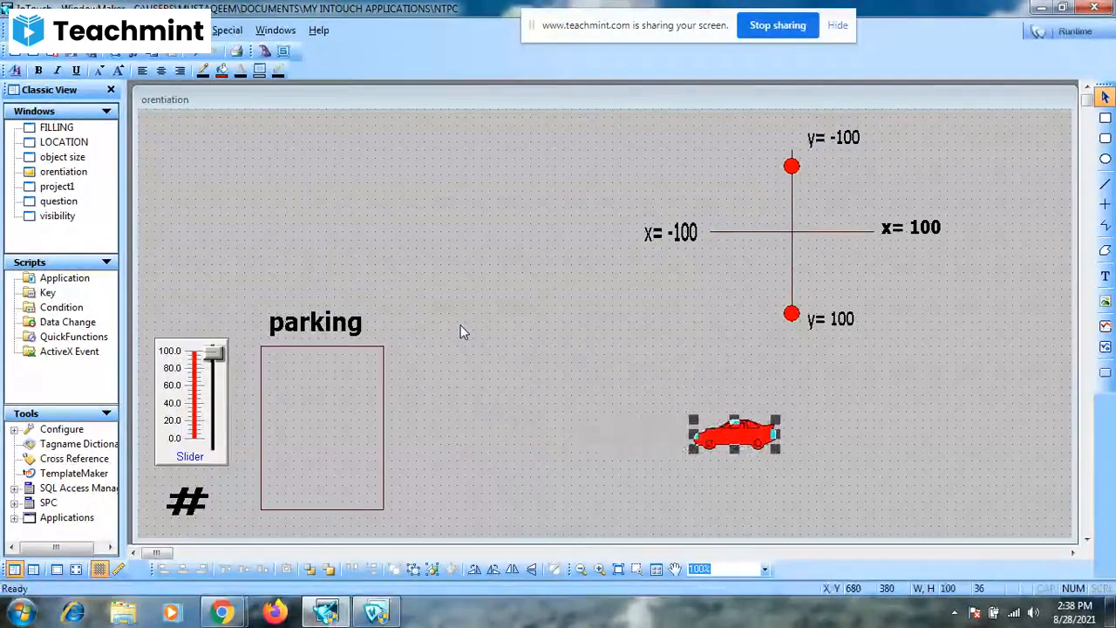
Move the car symbol further away from the parking box to X 1020, Y 350.
{"action": "key", "text": "Right"}
{"action": "key", "text": "Right"}
{"action": "key", "text": "Right"}
{"action": "key", "text": "Right"}
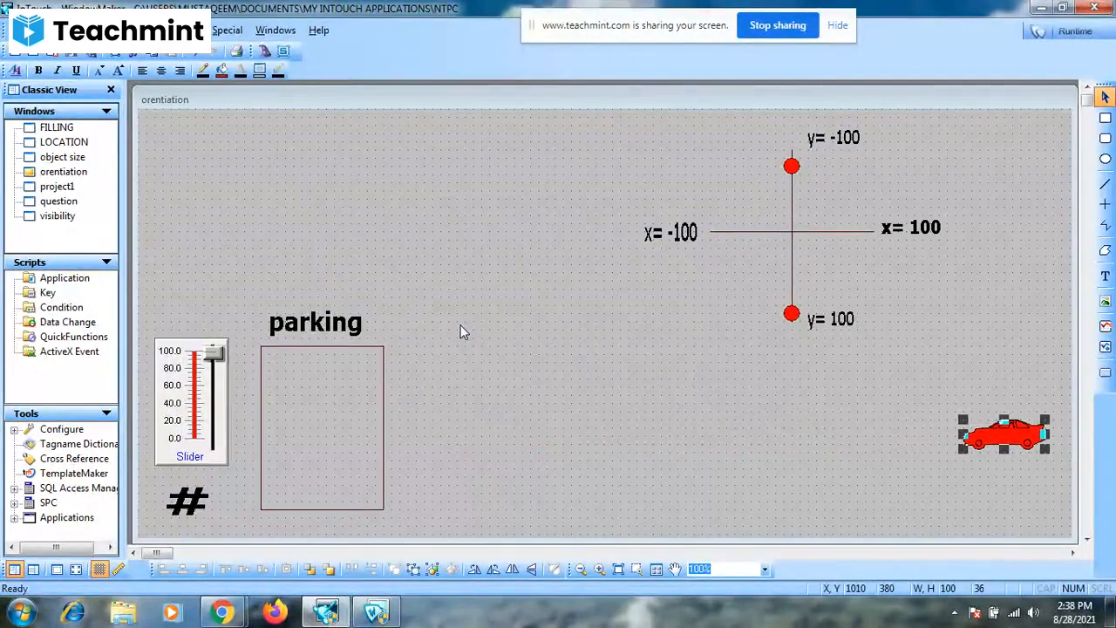
{"action": "key", "text": "Up"}
{"action": "key", "text": "Up"}
{"action": "key", "text": "Down"}
{"action": "key", "text": "Down"}
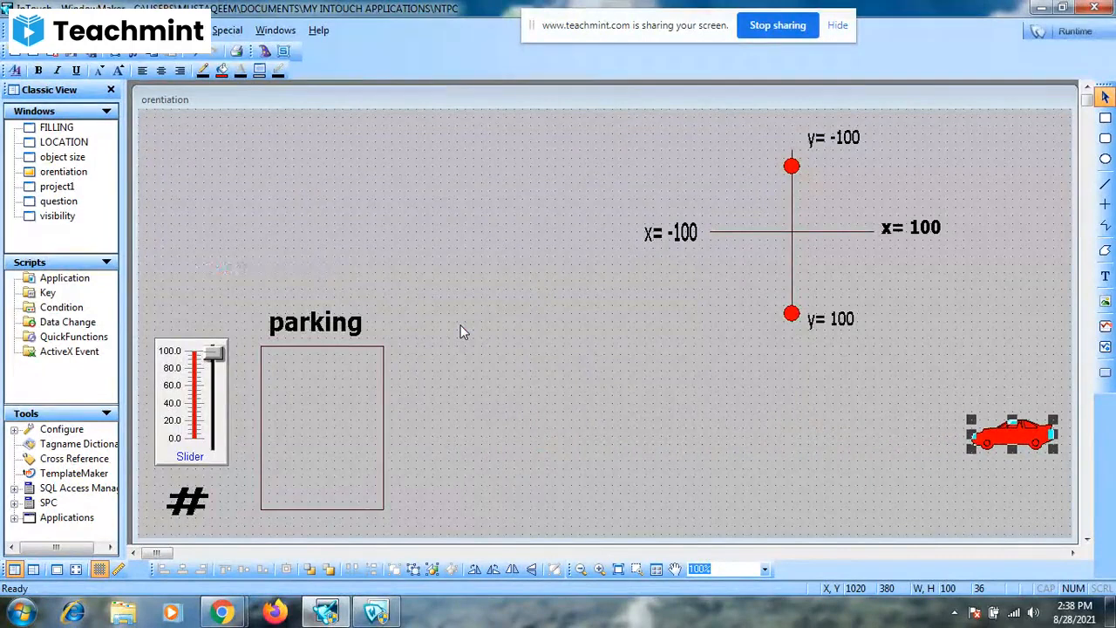
{"action": "key", "text": "Up"}
{"action": "key", "text": "Up"}
{"action": "key", "text": "Up"}
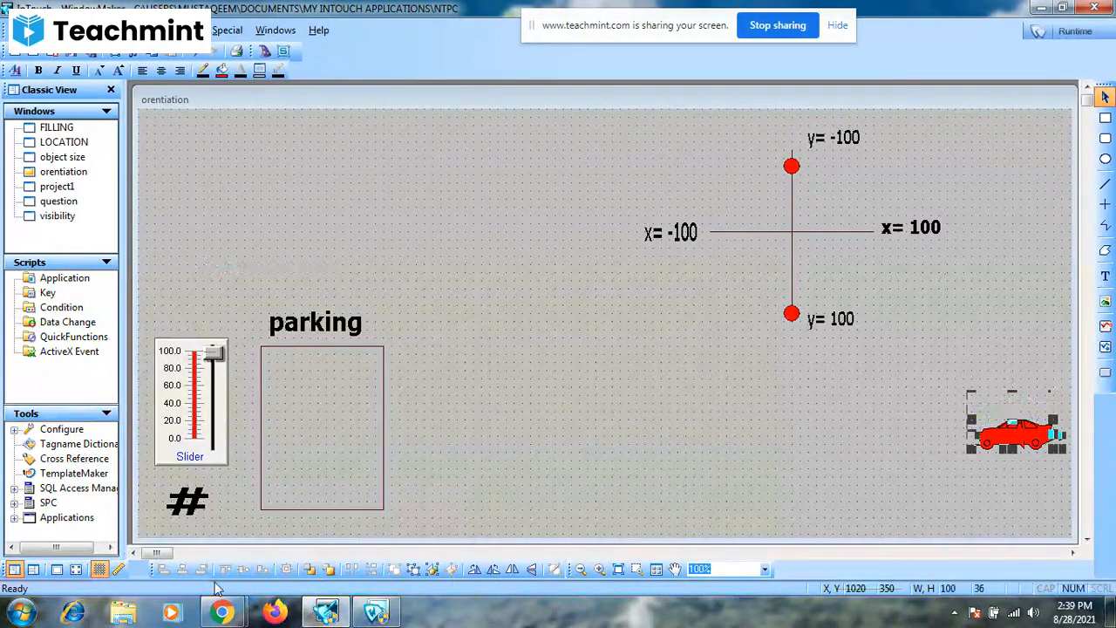
Check the Teachmint class page in Chrome and return to WindowMaker.
{"action": "left_click", "coordinate": [222, 612]}
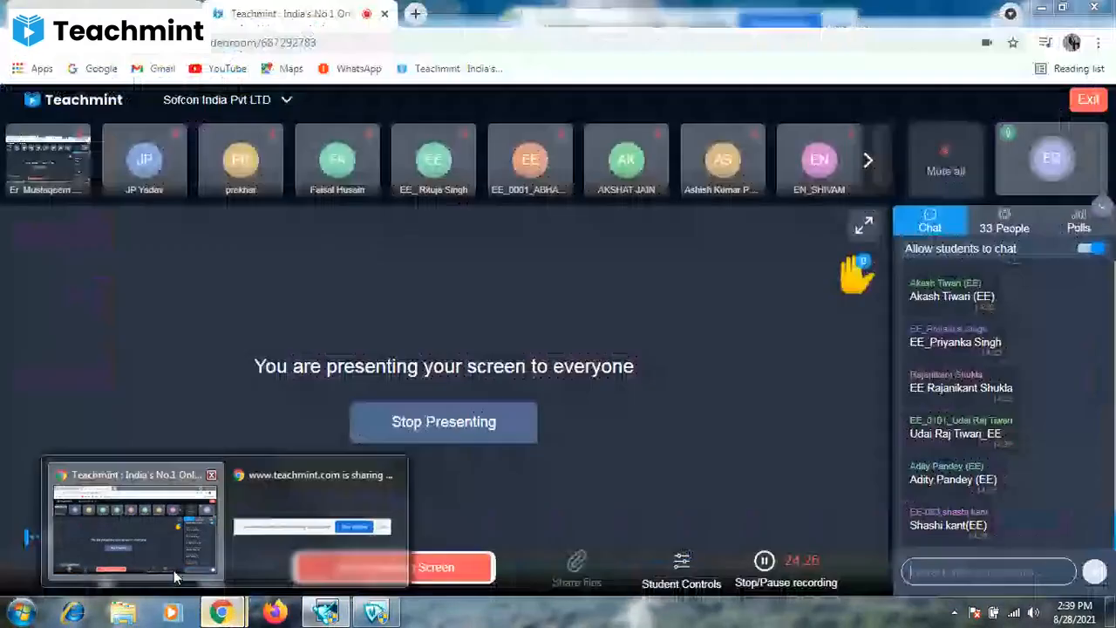
{"action": "left_click", "coordinate": [173, 571]}
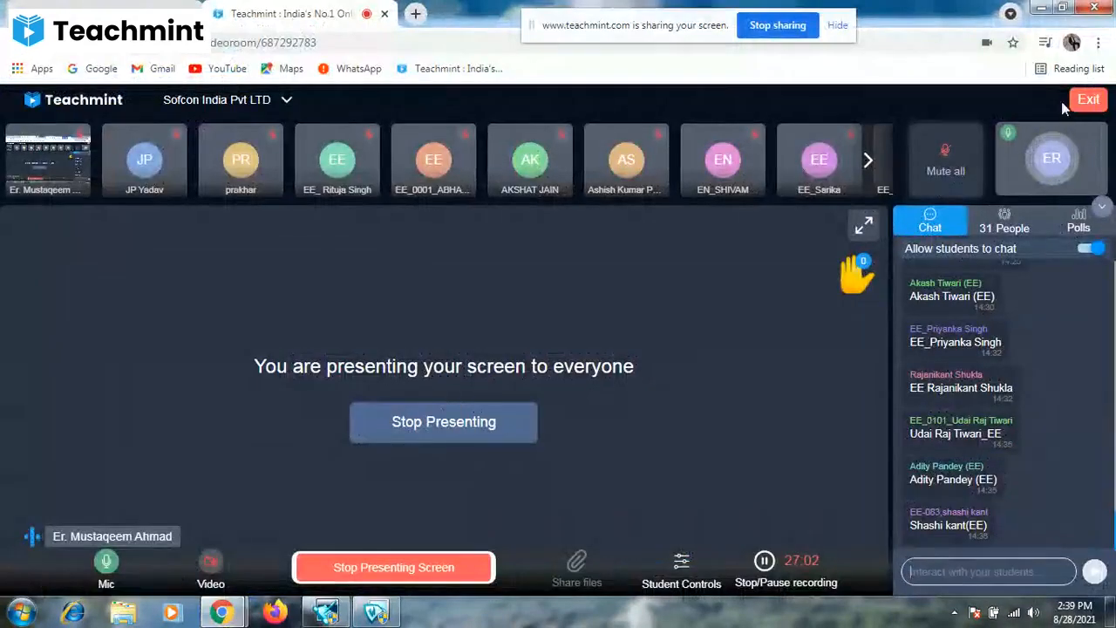
{"action": "left_click", "coordinate": [1040, 8]}
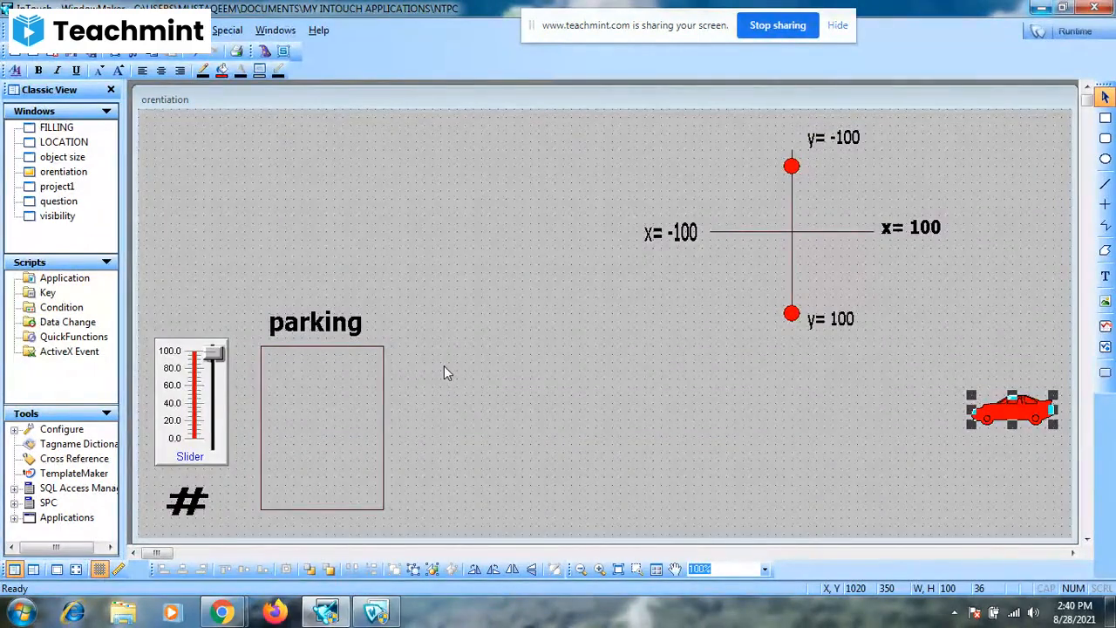
Draw a horizontal line about 610 px long from the car's front toward the parking box and shorten its free end slightly.
{"action": "left_click", "coordinate": [1106, 205]}
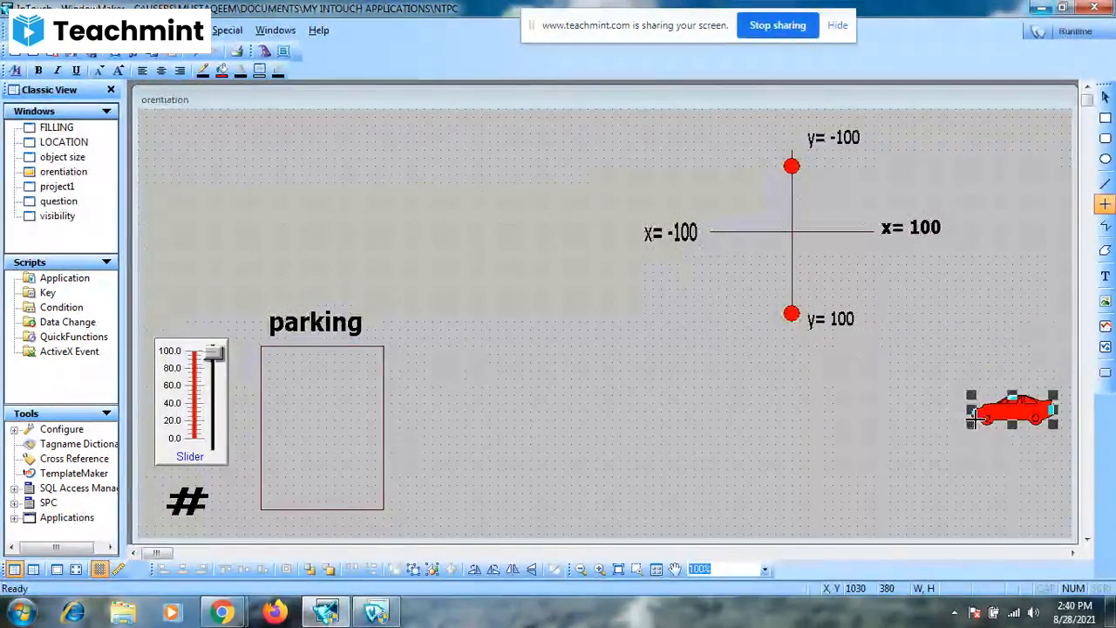
{"action": "left_click_drag", "start_coordinate": [973, 420], "coordinate": [472, 441]}
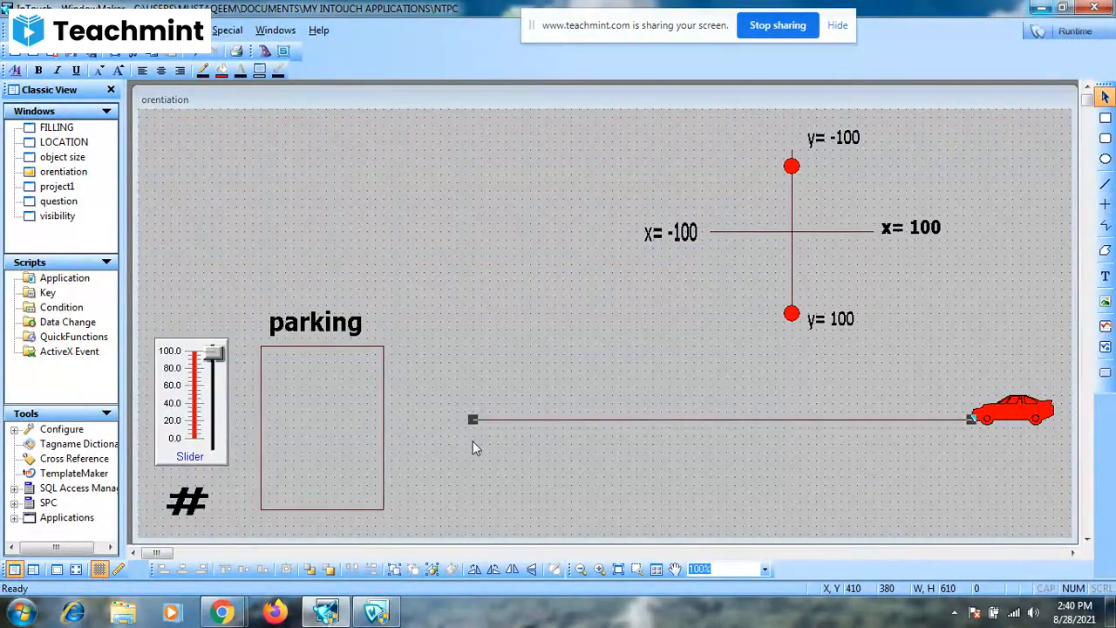
{"action": "left_click_drag", "start_coordinate": [473, 419], "coordinate": [480, 420]}
In the car's Horizontal Location link with expression A, set the value to 25 at left end and 0 at right end.
{"action": "double_click", "coordinate": [1009, 427]}
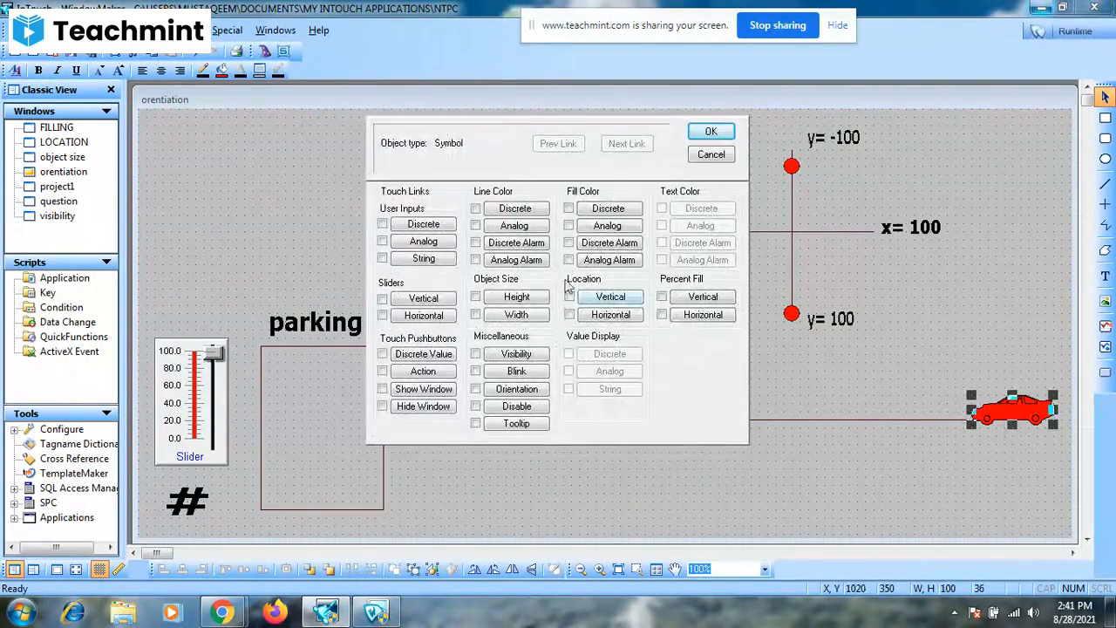
{"action": "left_click", "coordinate": [618, 316]}
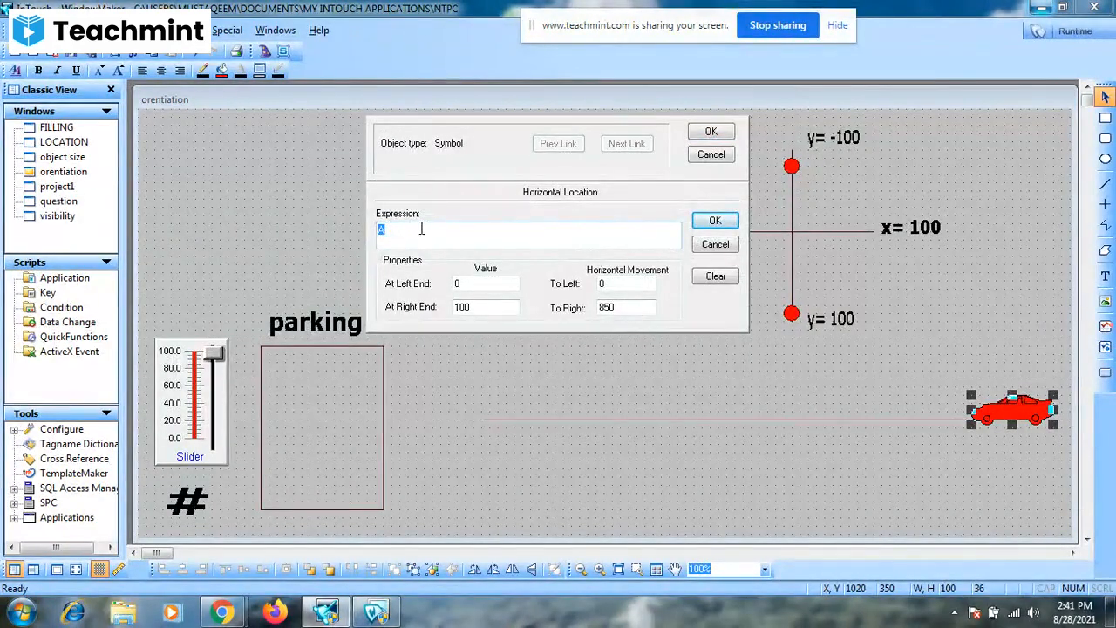
{"action": "left_click", "coordinate": [486, 308]}
{"action": "key", "text": "BackSpace"}
{"action": "key", "text": "BackSpace"}
{"action": "key", "text": "BackSpace"}
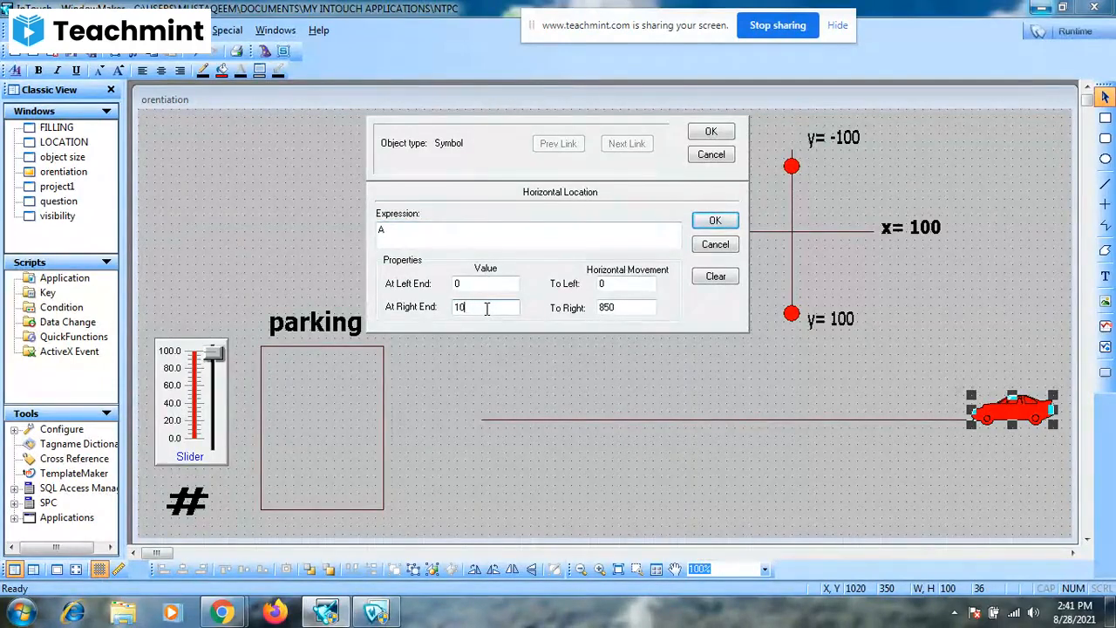
{"action": "type", "text": "0"}
{"action": "left_click", "coordinate": [487, 283]}
{"action": "key", "text": "BackSpace"}
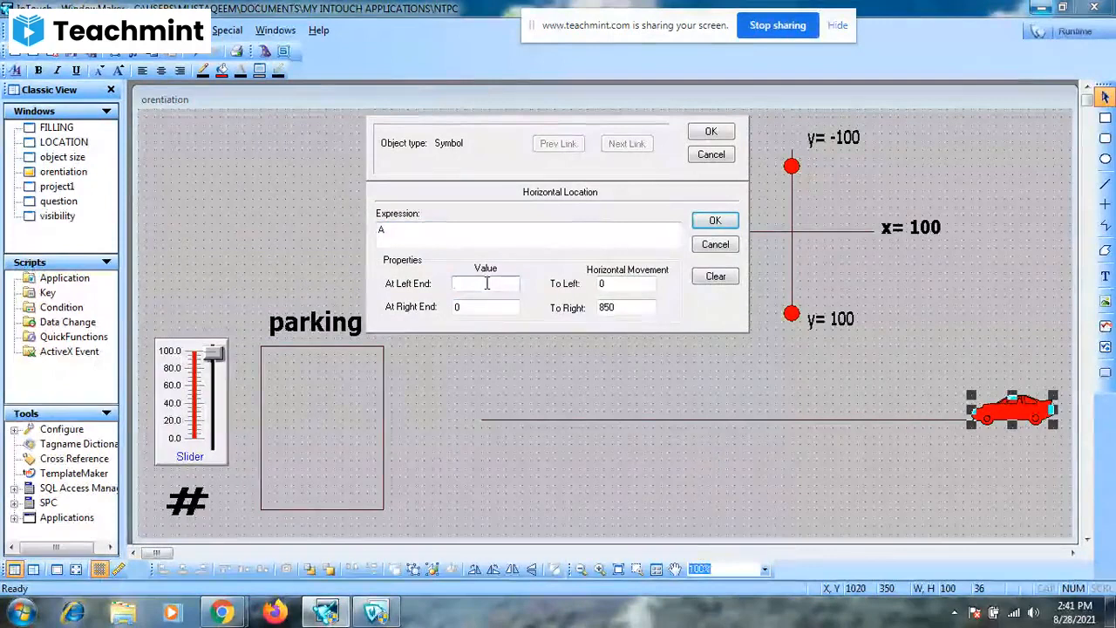
{"action": "type", "text": "25"}
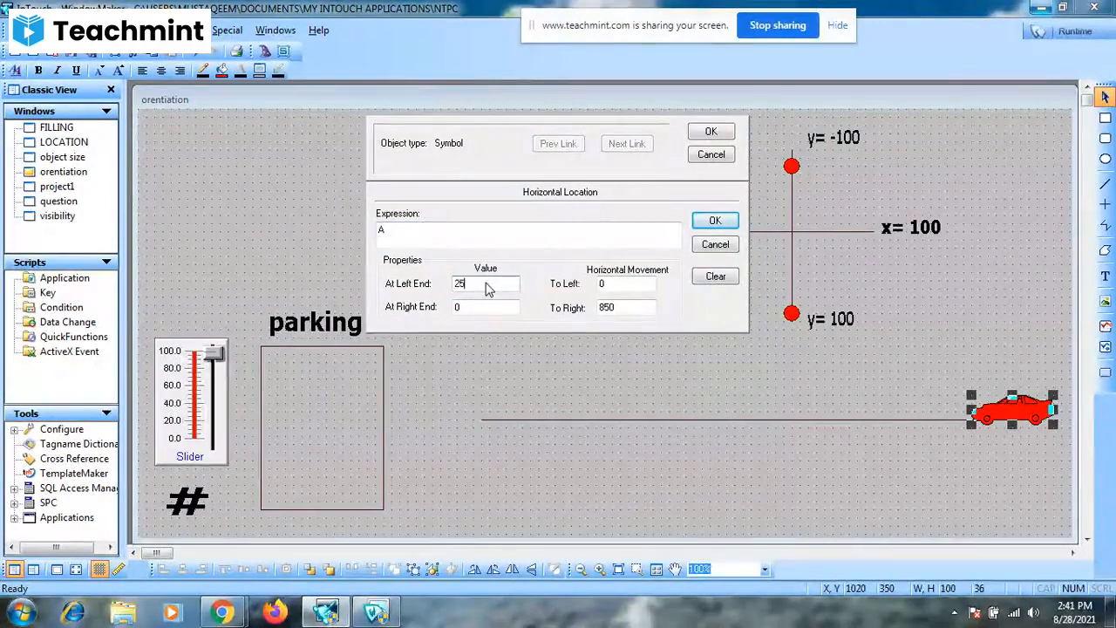
Set the car's horizontal movement to 600 to the left and 0 to the right, and apply the link.
{"action": "double_click", "coordinate": [628, 288]}
{"action": "type", "text": "600"}
{"action": "double_click", "coordinate": [635, 306]}
{"action": "type", "text": "8"}
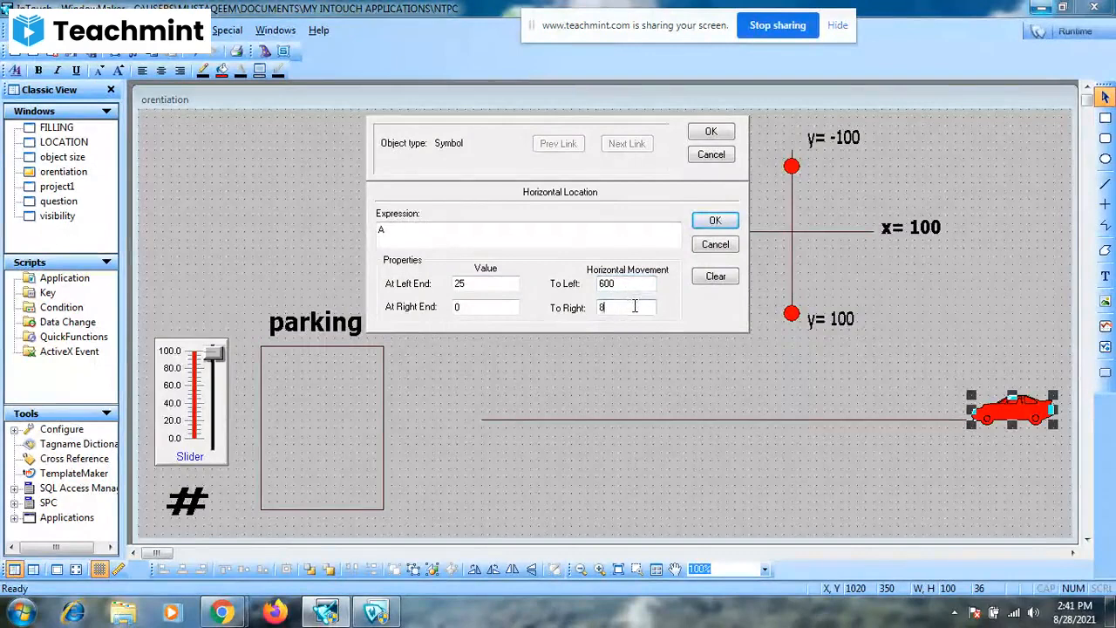
{"action": "key", "text": "BackSpace"}
{"action": "type", "text": "0"}
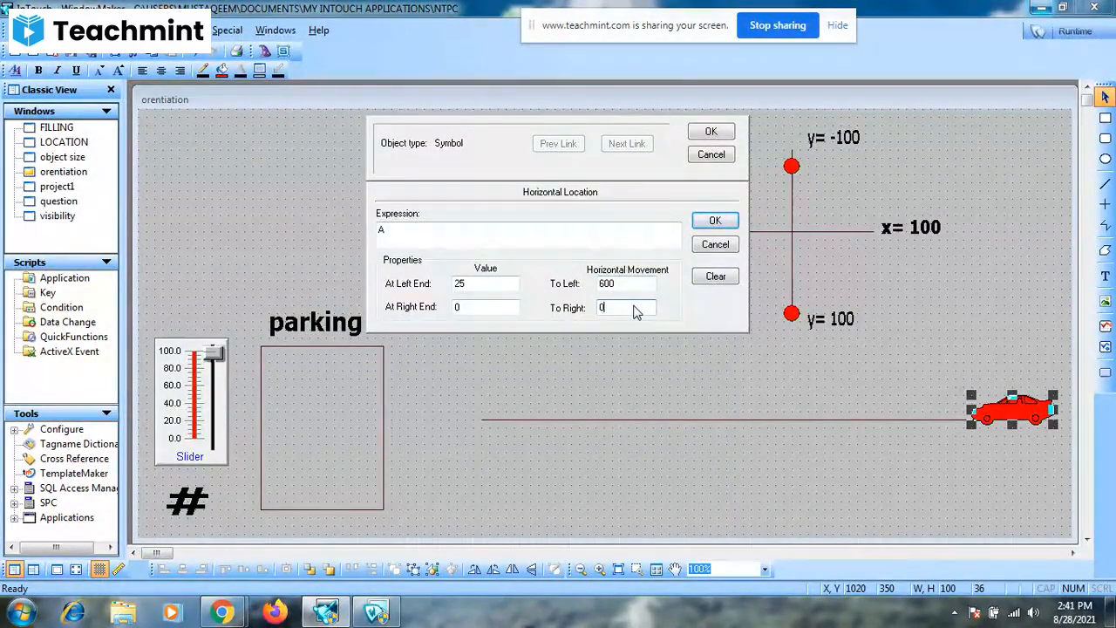
{"action": "left_click", "coordinate": [710, 132]}
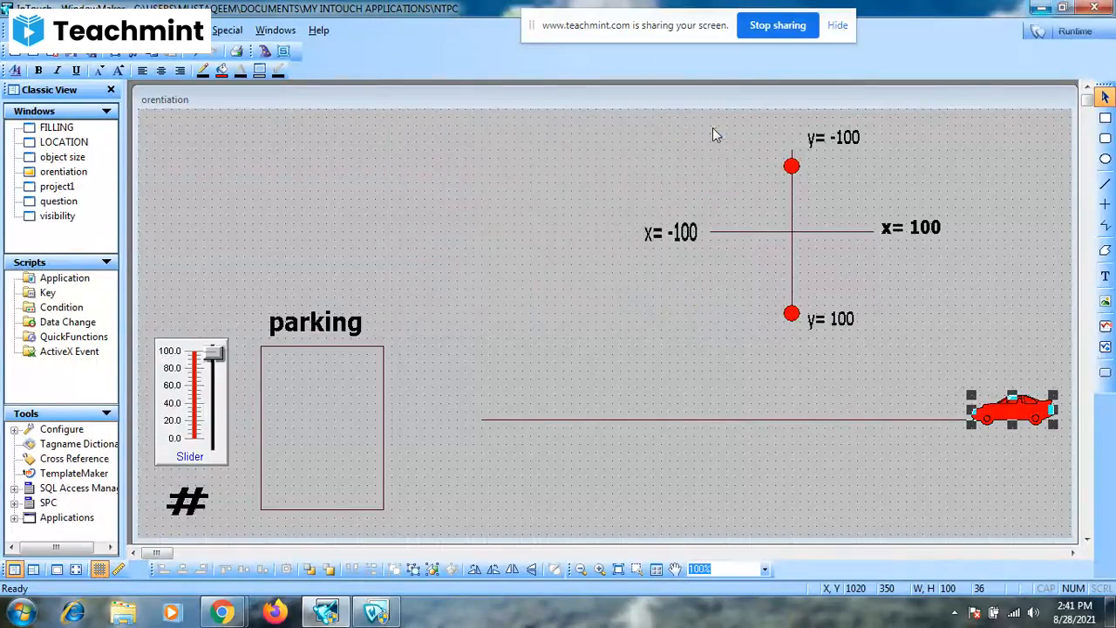
Test the car's movement in runtime by lowering the slider to 40, and return to development.
{"action": "left_click", "coordinate": [1069, 32]}
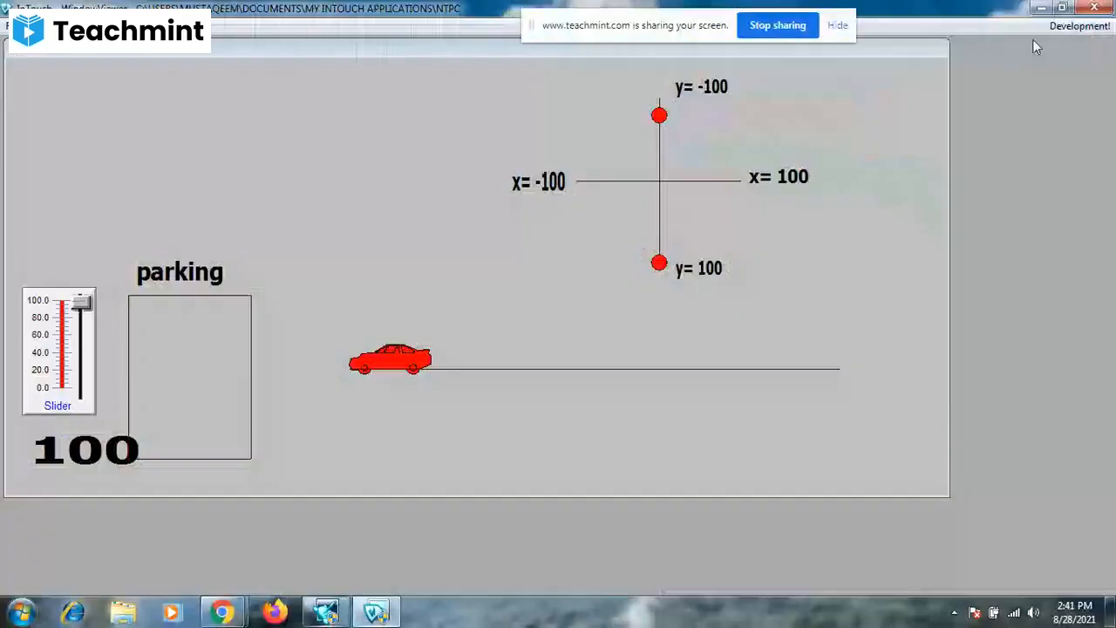
{"action": "left_click_drag", "start_coordinate": [81, 303], "coordinate": [74, 348]}
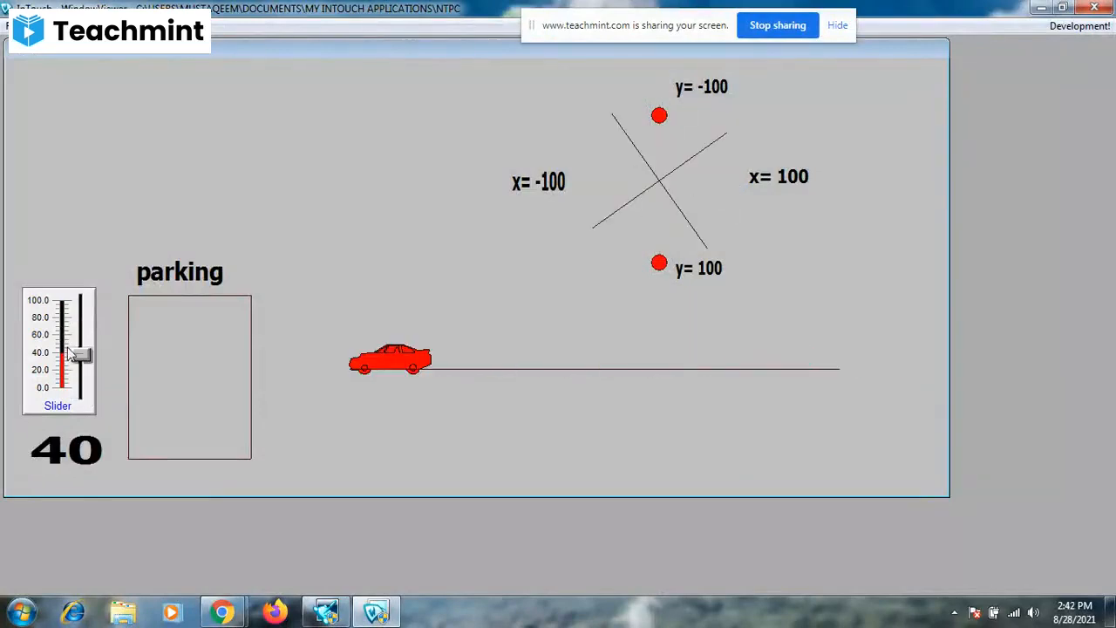
{"action": "left_click", "coordinate": [1068, 29]}
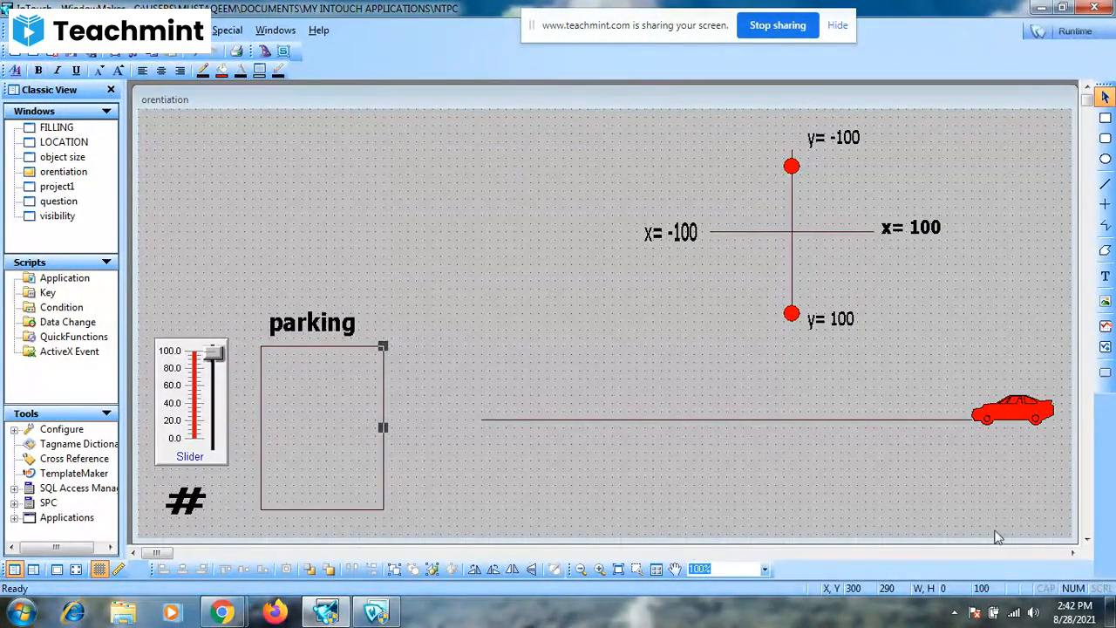
Give the upper line of the parking box's car-facing side an Orientation link on A with value 50 at max CCW and 25 at max CW.
{"action": "double_click", "coordinate": [385, 390]}
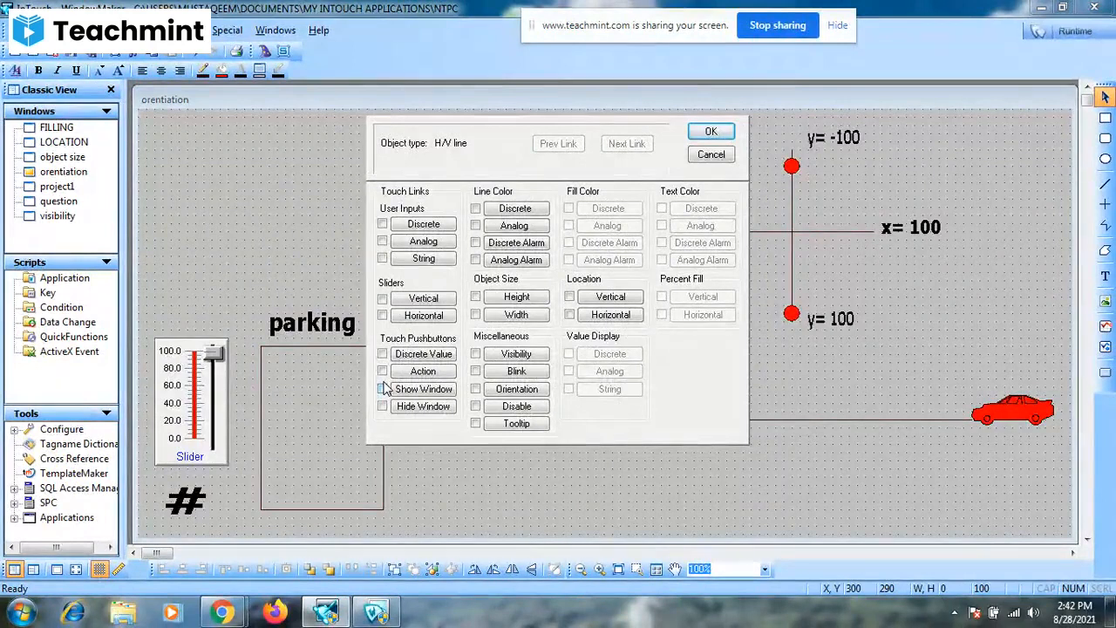
{"action": "left_click", "coordinate": [710, 154]}
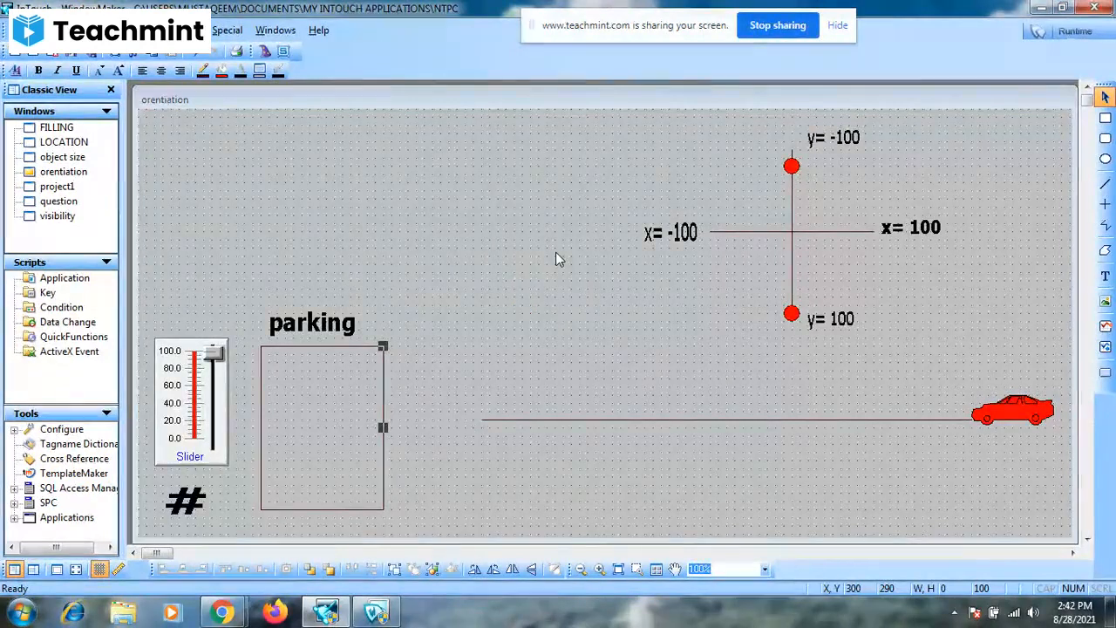
{"action": "double_click", "coordinate": [384, 381]}
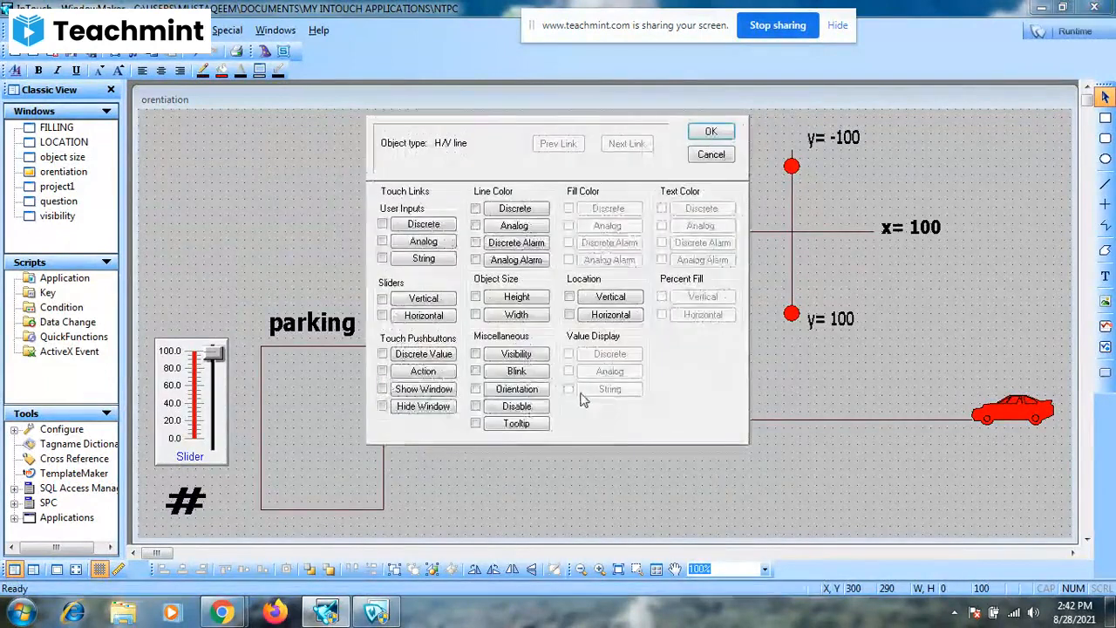
{"action": "left_click", "coordinate": [517, 389]}
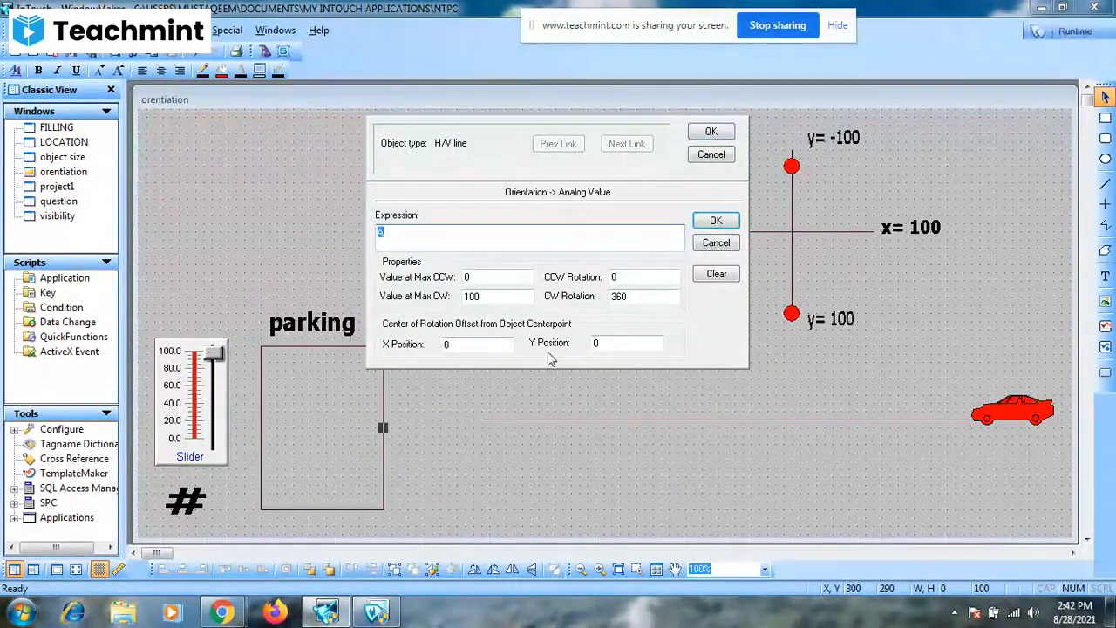
{"action": "left_click", "coordinate": [498, 278]}
{"action": "key", "text": "BackSpace"}
{"action": "type", "text": "50"}
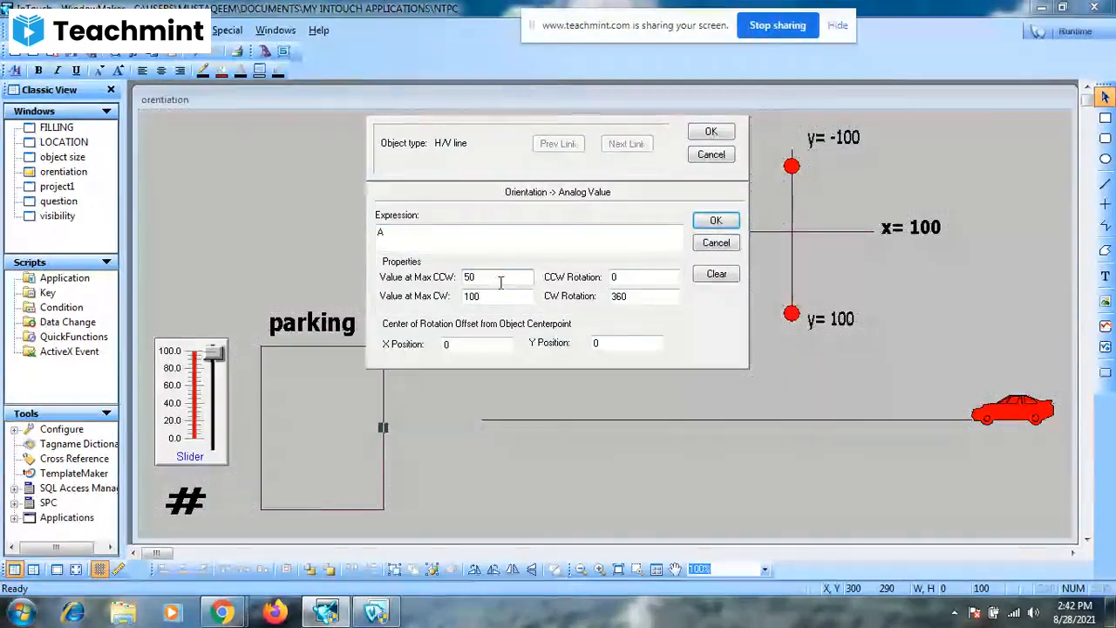
{"action": "left_click", "coordinate": [504, 296]}
{"action": "key", "text": "BackSpace"}
{"action": "key", "text": "BackSpace"}
{"action": "key", "text": "BackSpace"}
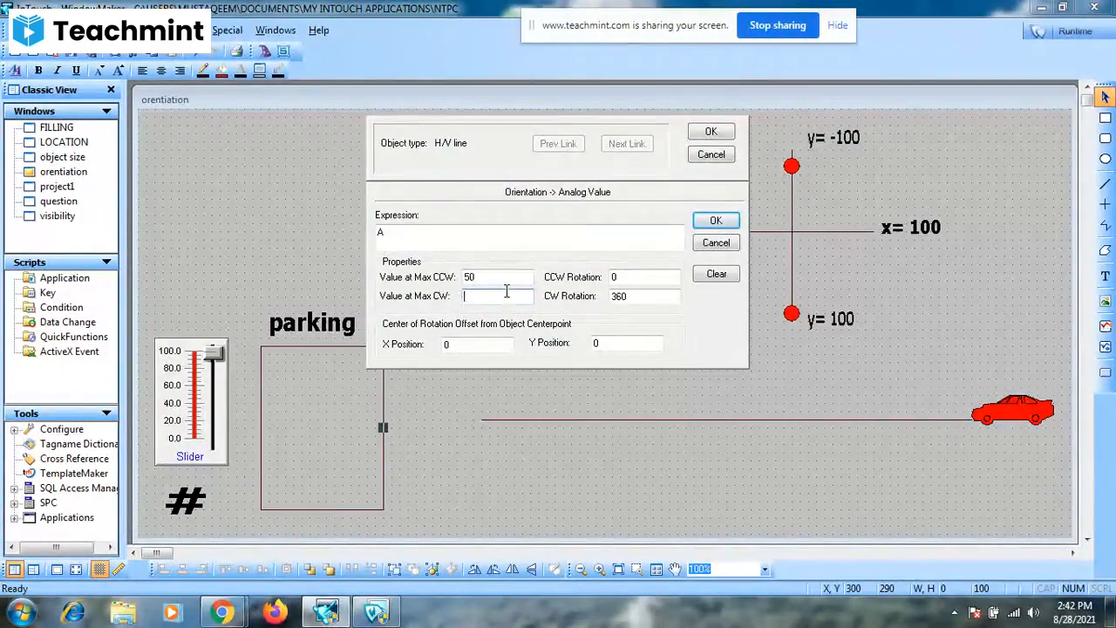
{"action": "type", "text": "25"}
Set the upper gate line's CCW rotation to 90 and CW rotation to 0.
{"action": "left_click", "coordinate": [653, 278]}
{"action": "key", "text": "BackSpace"}
{"action": "type", "text": "90"}
{"action": "left_click", "coordinate": [656, 295]}
{"action": "key", "text": "BackSpace"}
{"action": "key", "text": "BackSpace"}
{"action": "key", "text": "BackSpace"}
{"action": "type", "text": "0"}
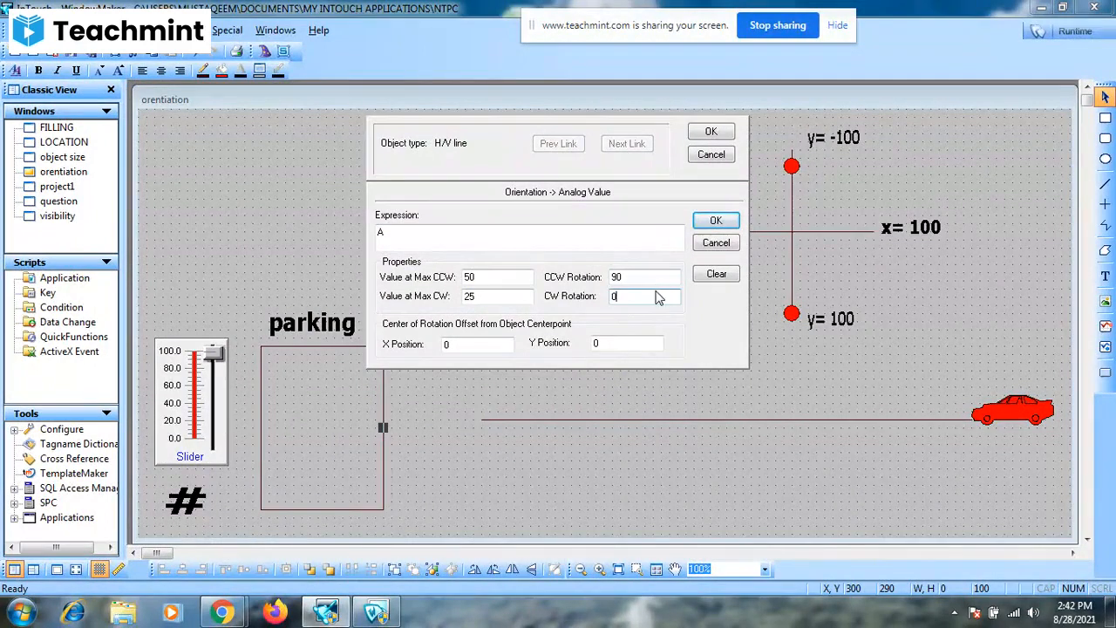
Offset the upper gate line's center of rotation to Y position -50 and apply the link.
{"action": "left_click", "coordinate": [633, 344]}
{"action": "key", "text": "BackSpace"}
{"action": "type", "text": "-50"}
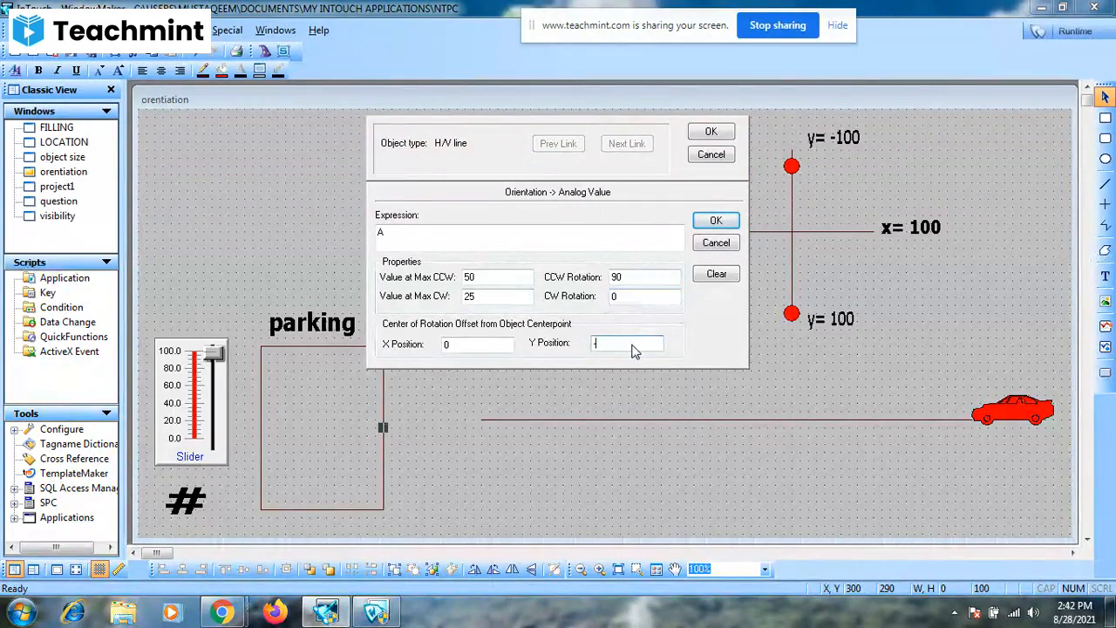
{"action": "left_click", "coordinate": [709, 133]}
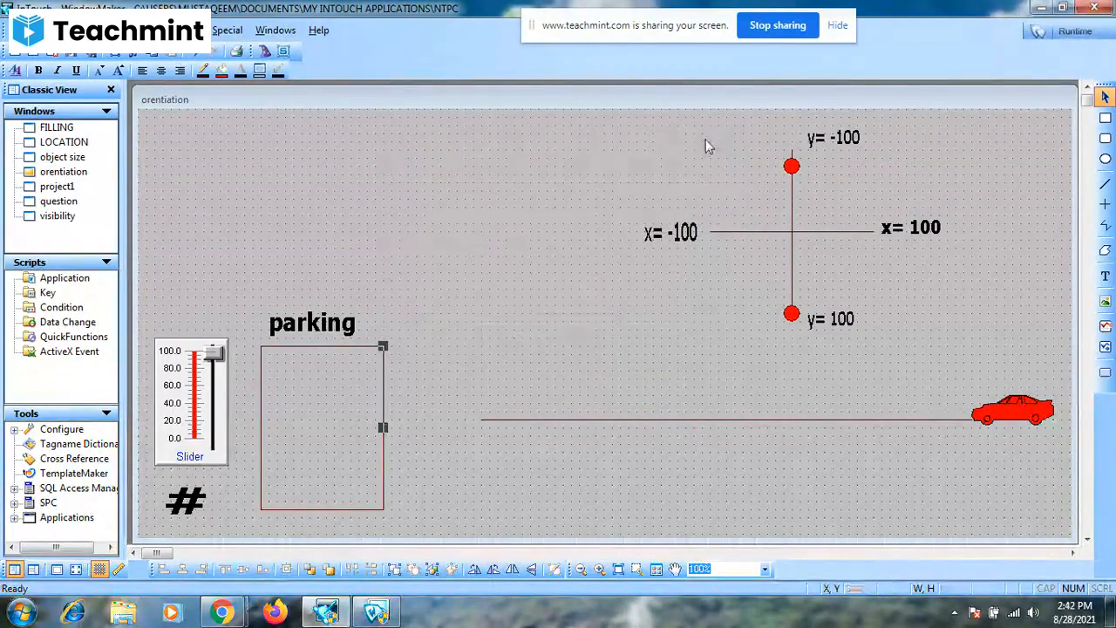
Give the lower gate line of the parking box an Orientation link on A with CW rotation 90 and CCW rotation 0.
{"action": "double_click", "coordinate": [383, 458]}
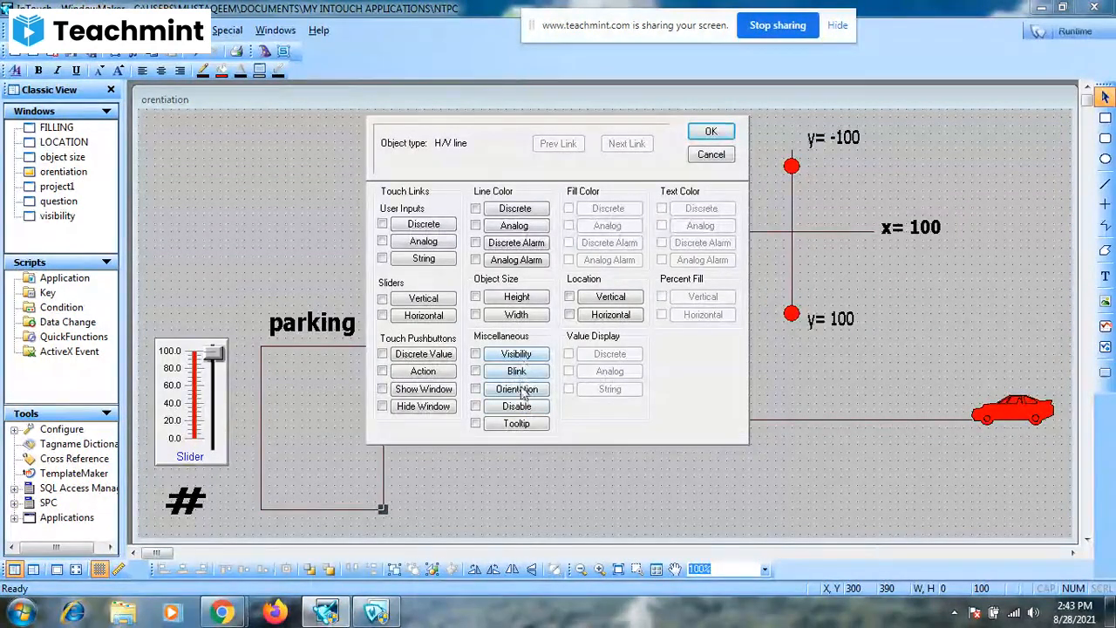
{"action": "left_click", "coordinate": [521, 392]}
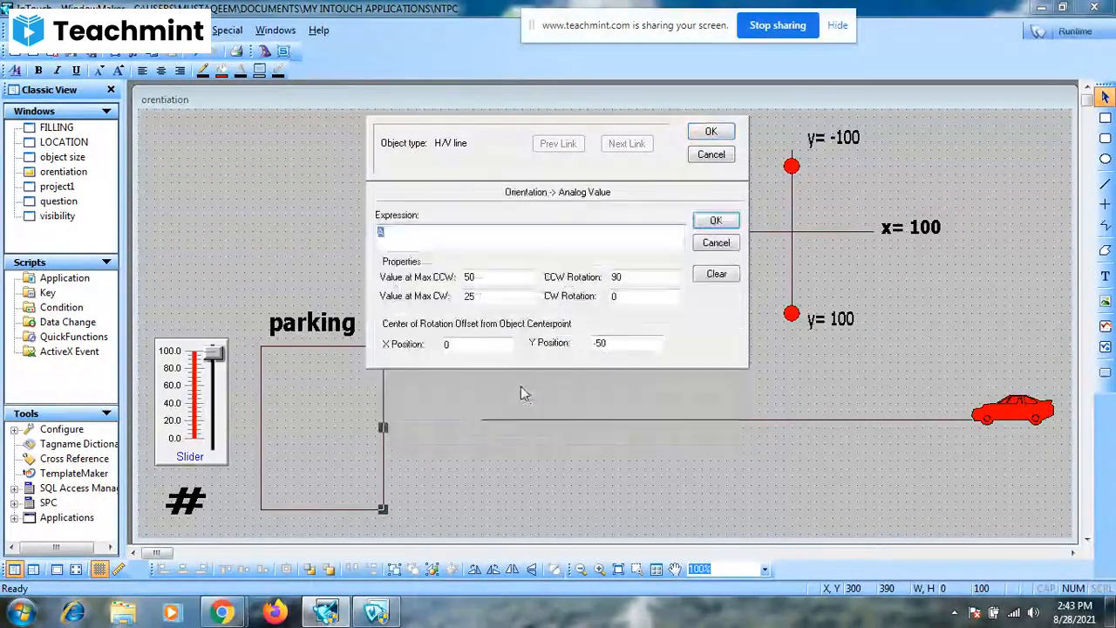
{"action": "left_click", "coordinate": [643, 297]}
{"action": "key", "text": "BackSpace"}
{"action": "type", "text": "90"}
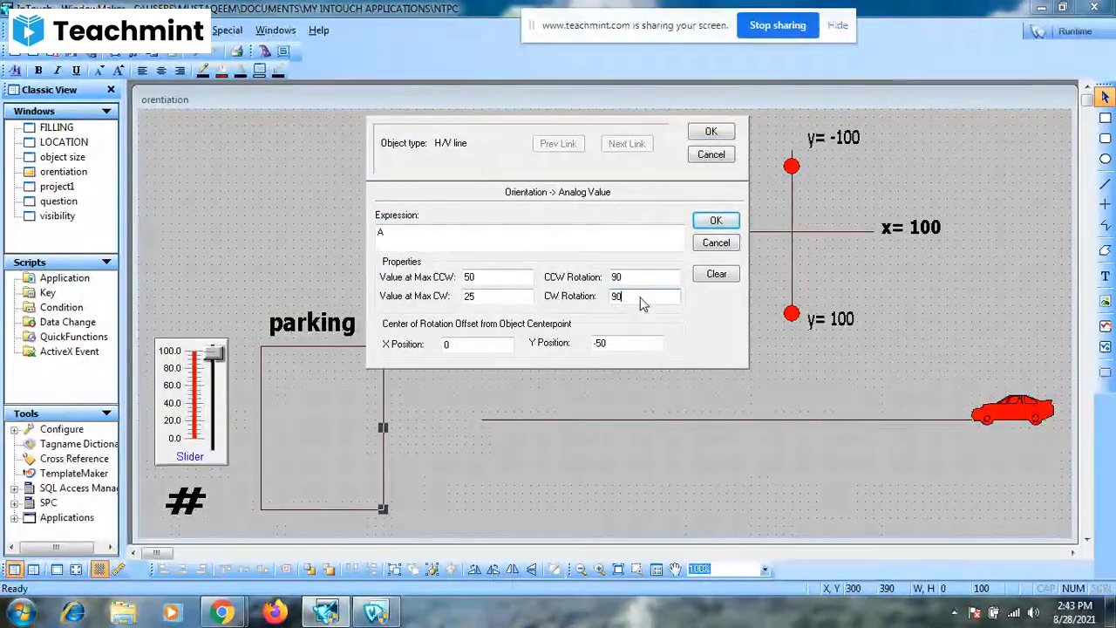
{"action": "left_click", "coordinate": [648, 276]}
{"action": "key", "text": "BackSpace"}
{"action": "key", "text": "BackSpace"}
{"action": "type", "text": "0"}
Set the lower gate line's value to 50 at max CW and 25 at max CCW, with rotation center Y position 50.
{"action": "left_click", "coordinate": [503, 295]}
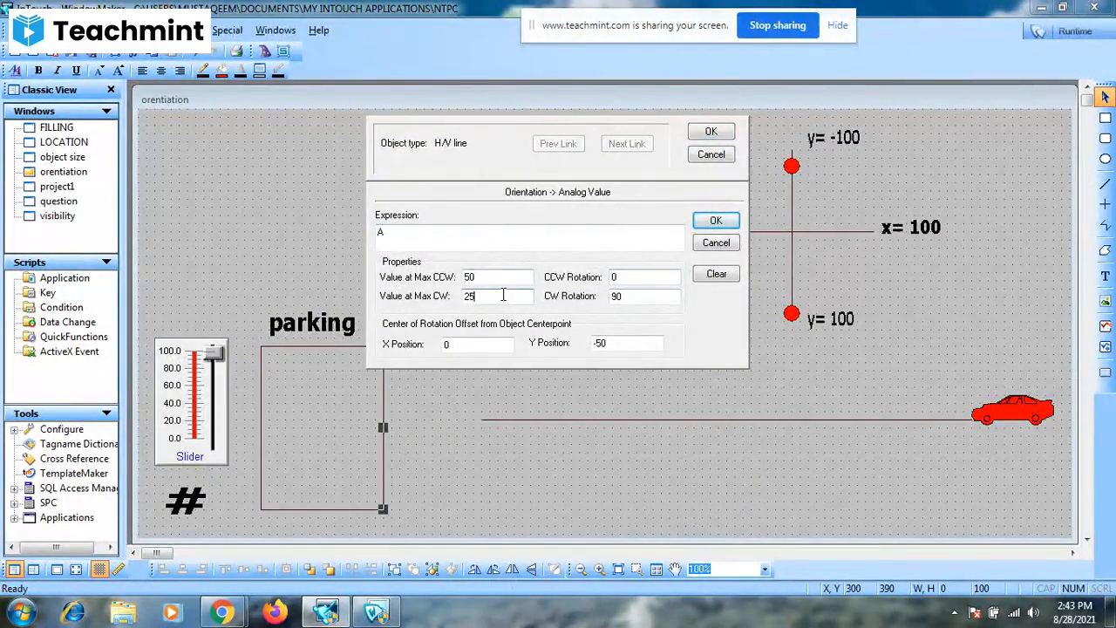
{"action": "key", "text": "BackSpace"}
{"action": "key", "text": "BackSpace"}
{"action": "type", "text": "50"}
{"action": "left_click", "coordinate": [492, 276]}
{"action": "key", "text": "BackSpace"}
{"action": "key", "text": "BackSpace"}
{"action": "type", "text": "25"}
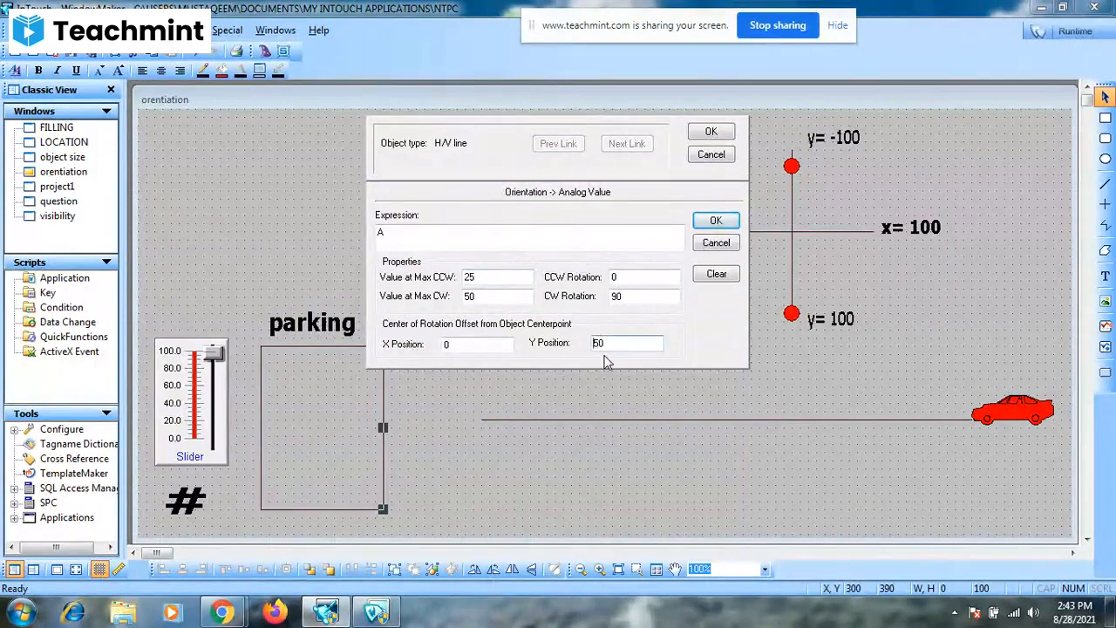
{"action": "left_click", "coordinate": [711, 132]}
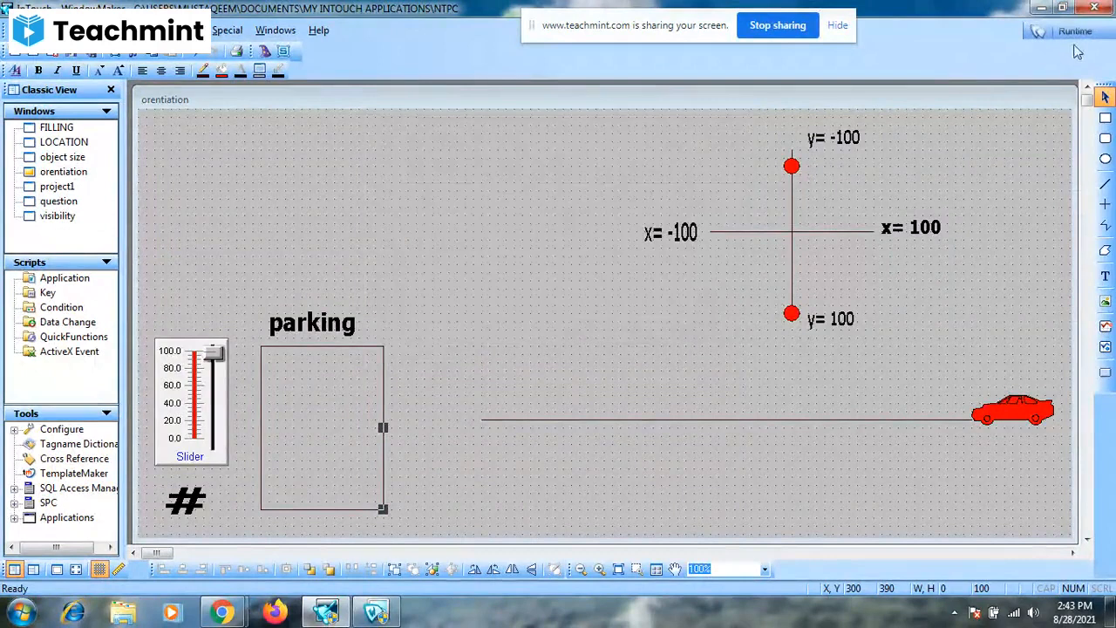
Test the gate lines and car in runtime by moving the slider up to 95, and return to development.
{"action": "left_click", "coordinate": [1078, 42]}
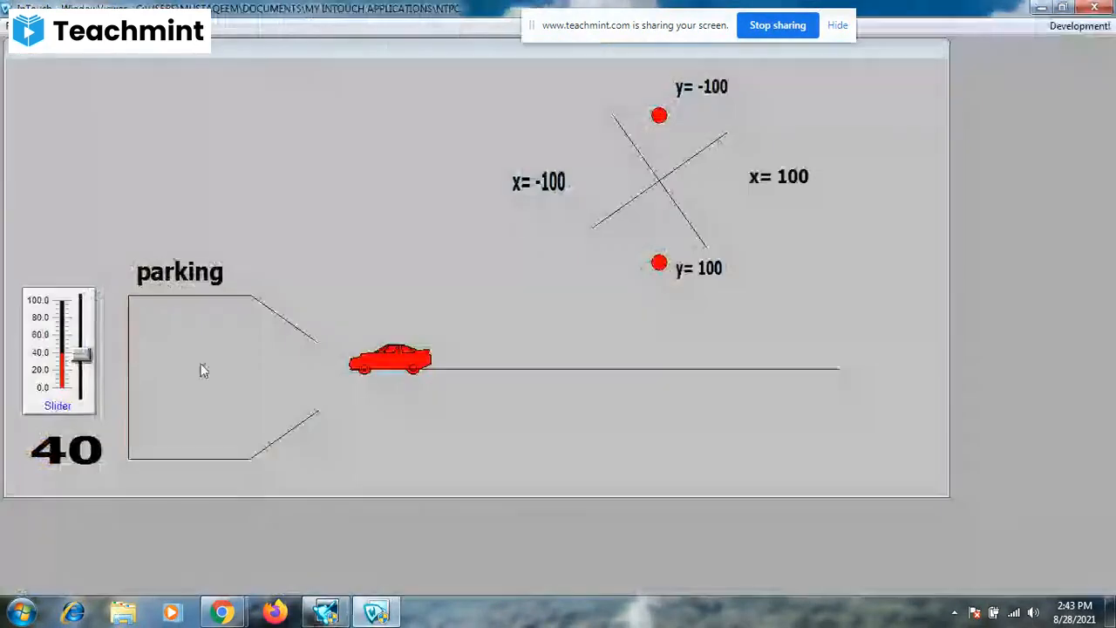
{"action": "left_click_drag", "start_coordinate": [84, 360], "coordinate": [112, 297]}
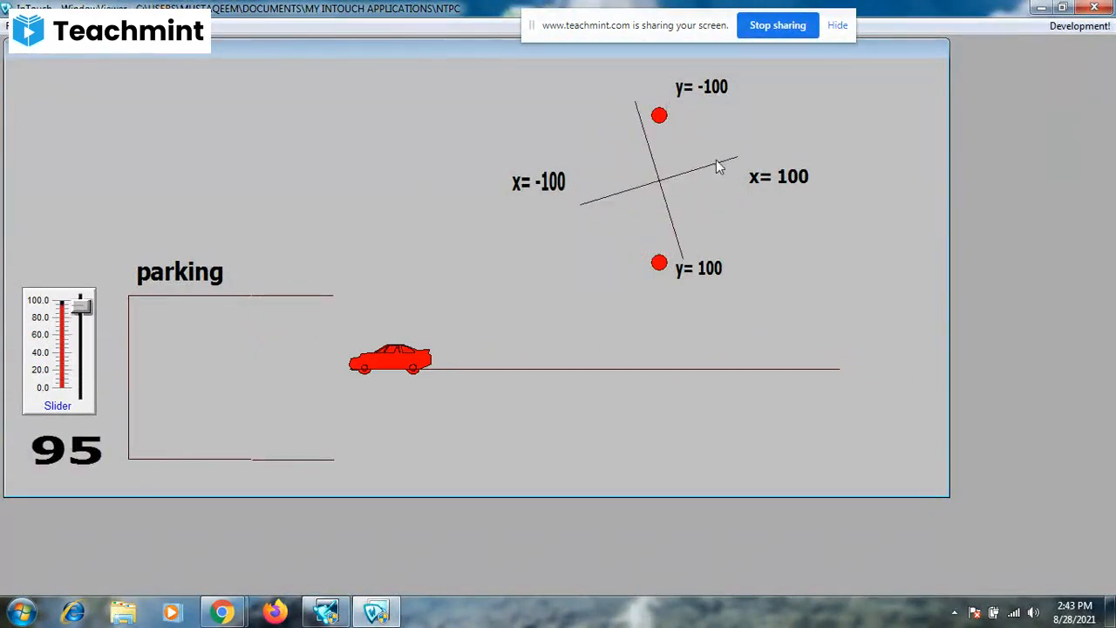
{"action": "left_click", "coordinate": [1065, 30]}
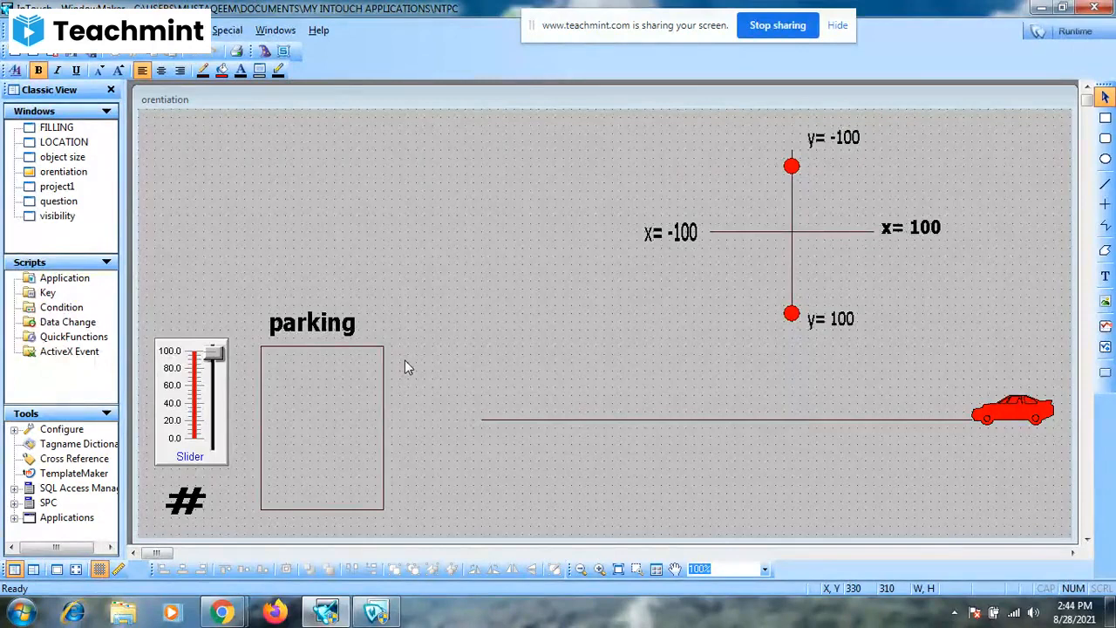
Review the Orientation link settings of the parking box's upper gate line, including its rotation values and center offset.
{"action": "left_click", "coordinate": [385, 405]}
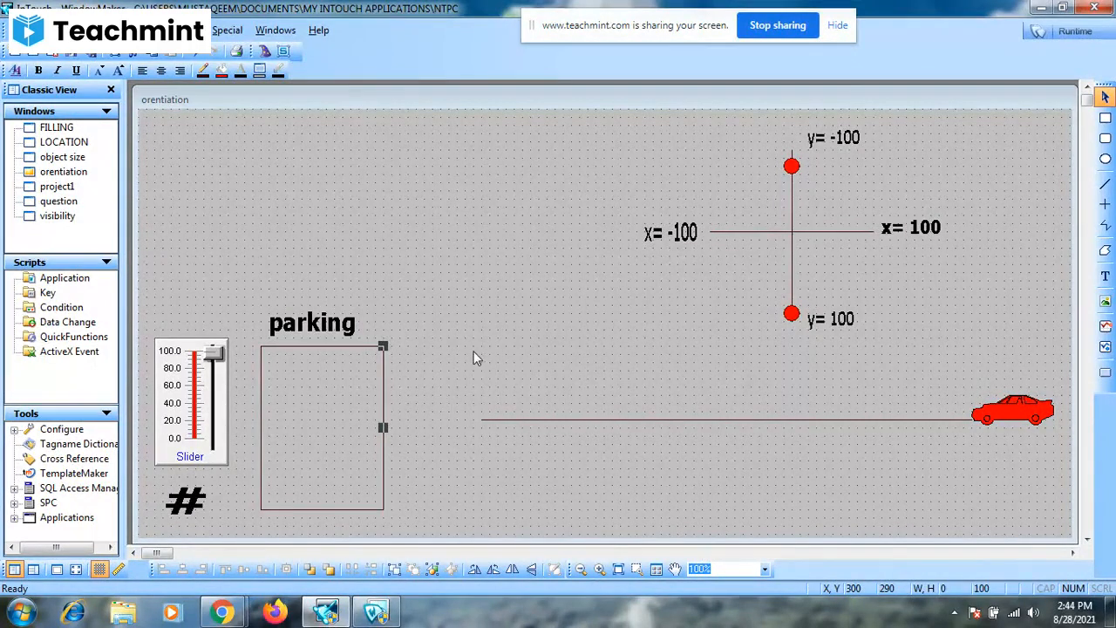
{"action": "left_click", "coordinate": [387, 486]}
{"action": "left_click", "coordinate": [384, 394]}
{"action": "double_click", "coordinate": [386, 399]}
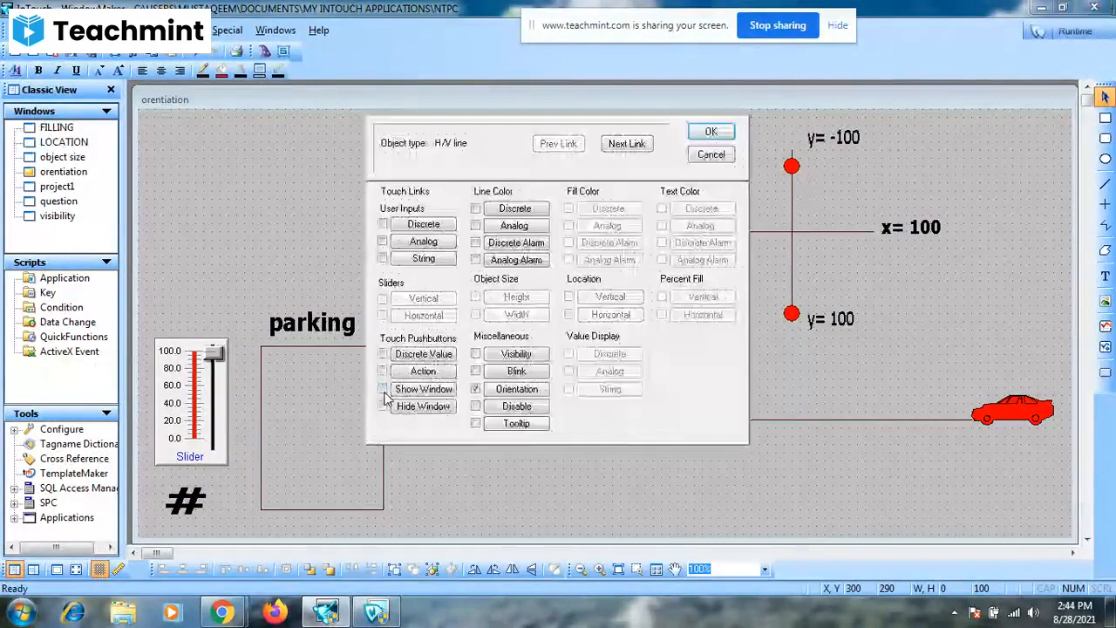
{"action": "left_click", "coordinate": [532, 392]}
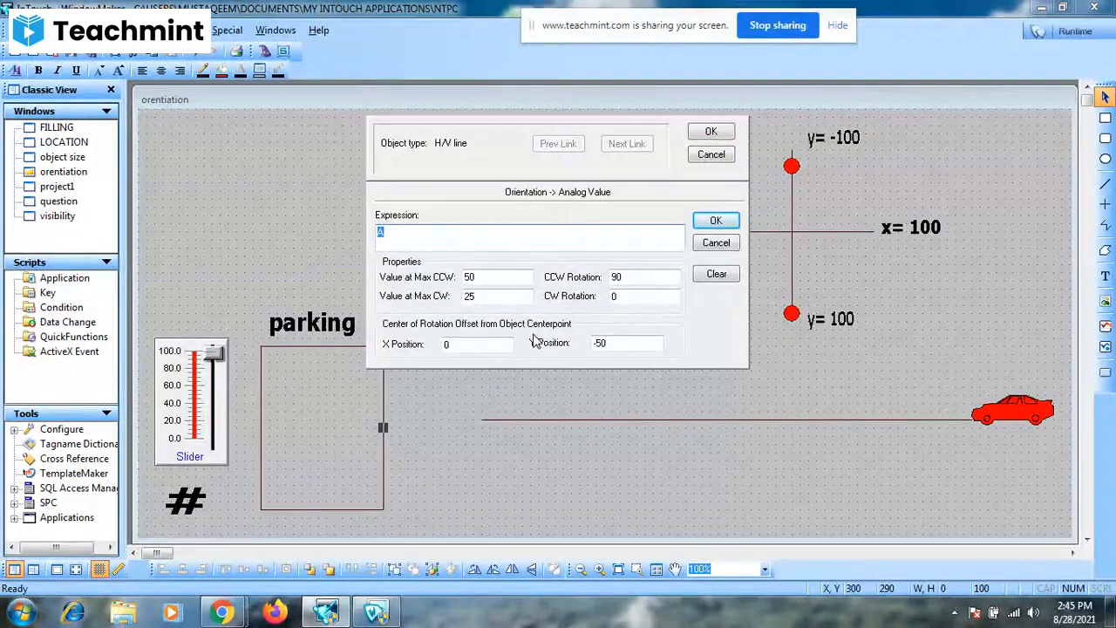
{"action": "double_click", "coordinate": [489, 297]}
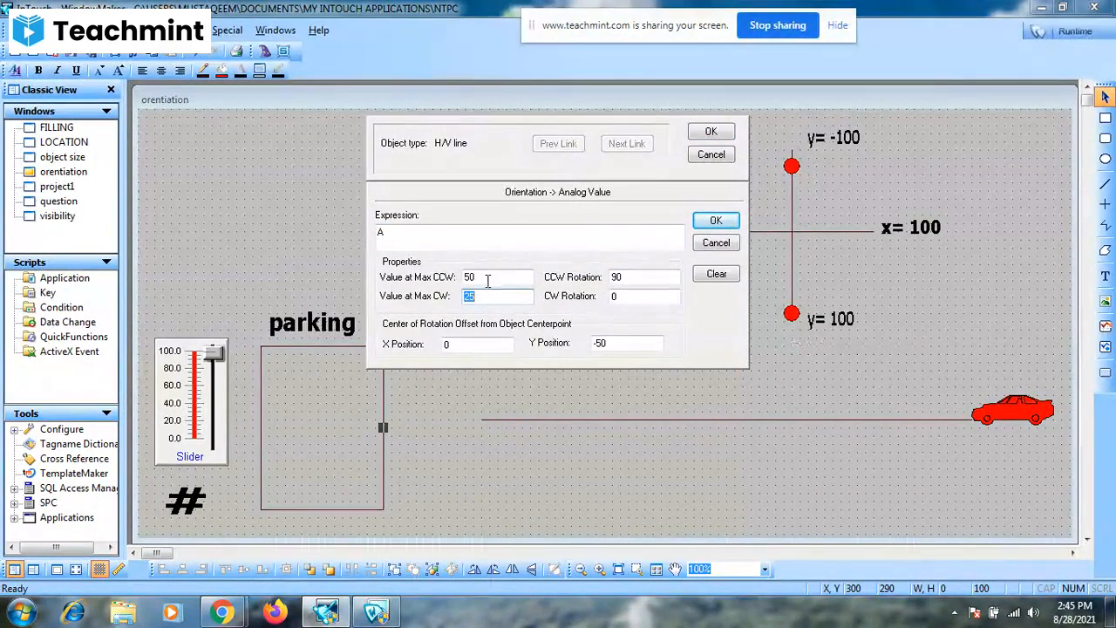
{"action": "left_click", "coordinate": [487, 278]}
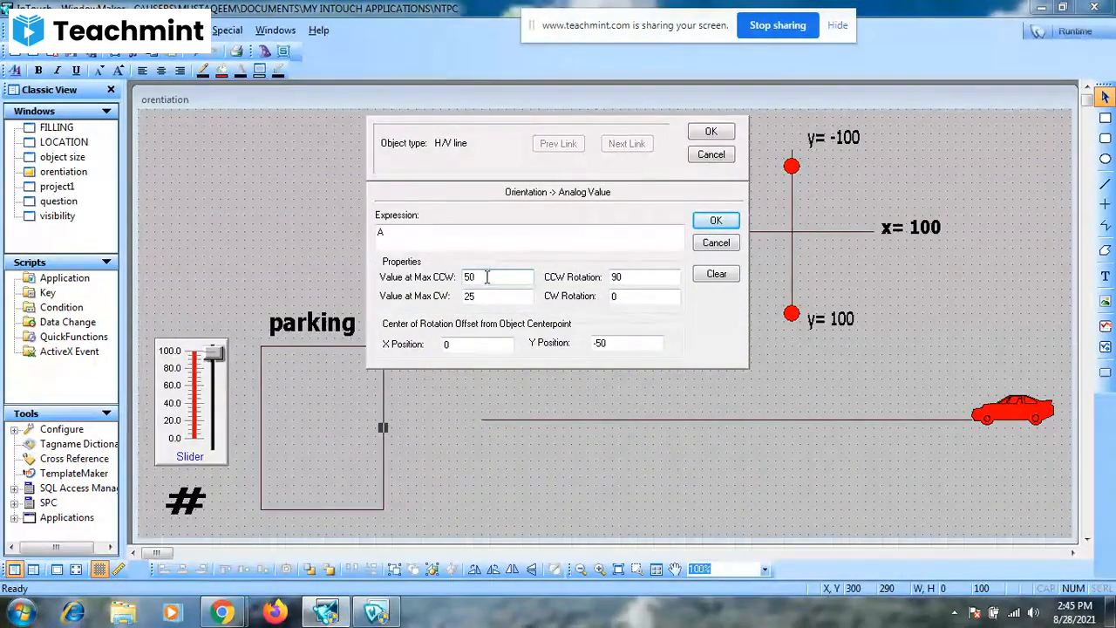
{"action": "left_click", "coordinate": [632, 277]}
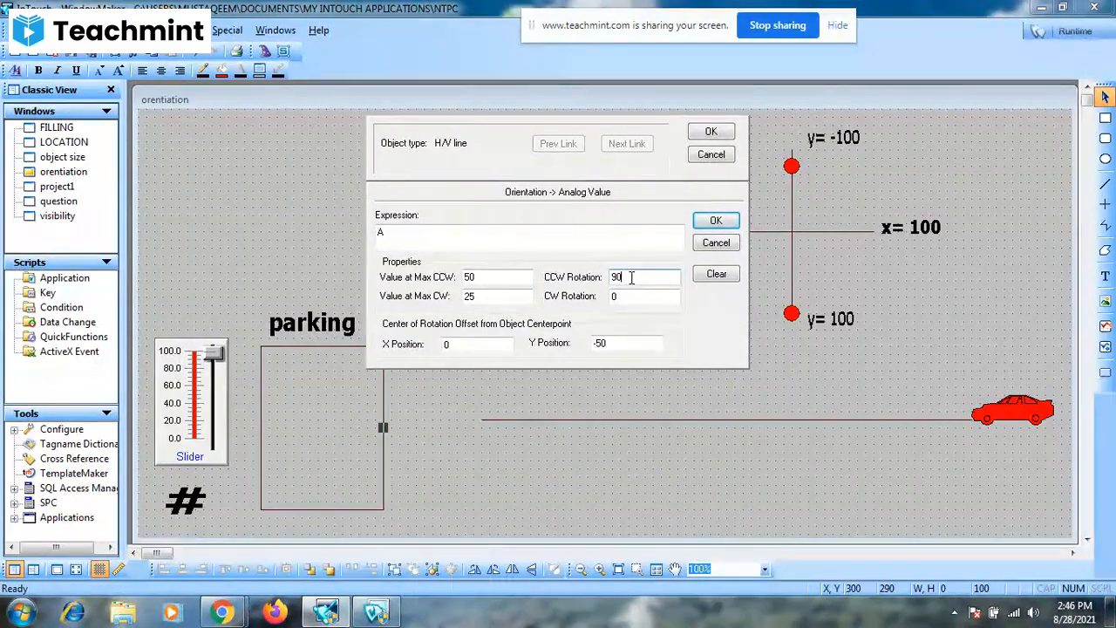
{"action": "left_click", "coordinate": [710, 131]}
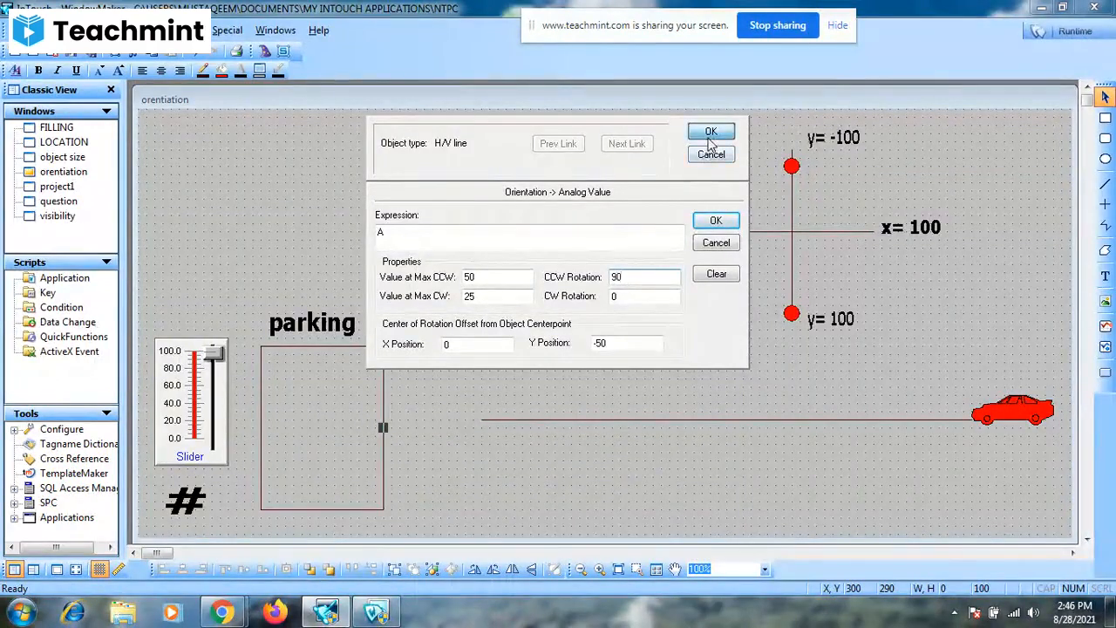
Review the Orientation link settings of the parking box's lower gate line.
{"action": "double_click", "coordinate": [384, 457]}
{"action": "left_click", "coordinate": [528, 392]}
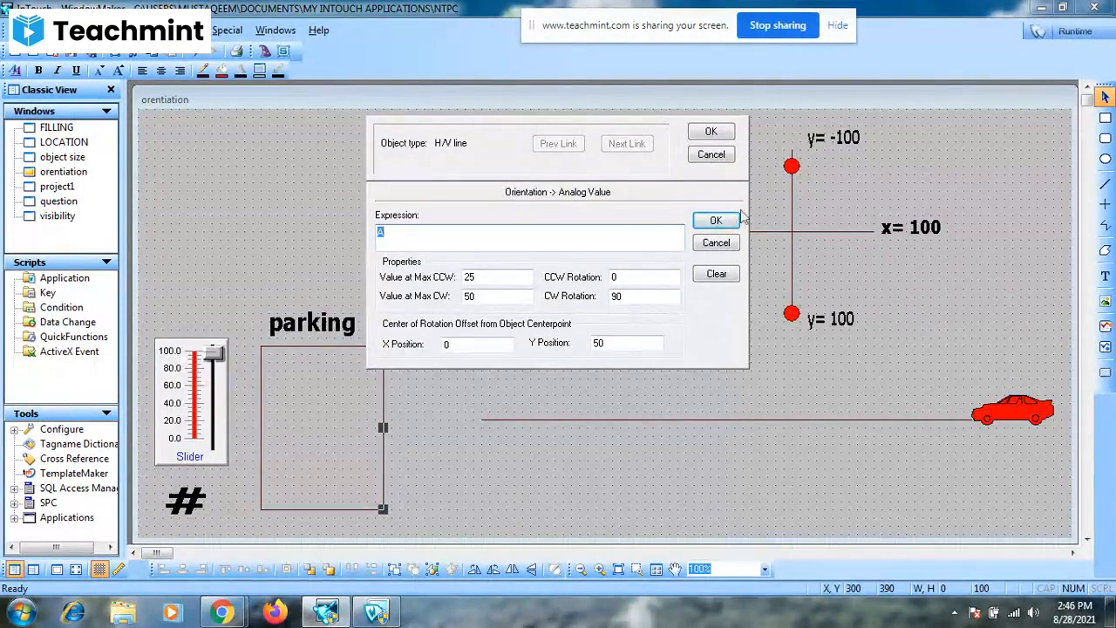
{"action": "left_click", "coordinate": [712, 132]}
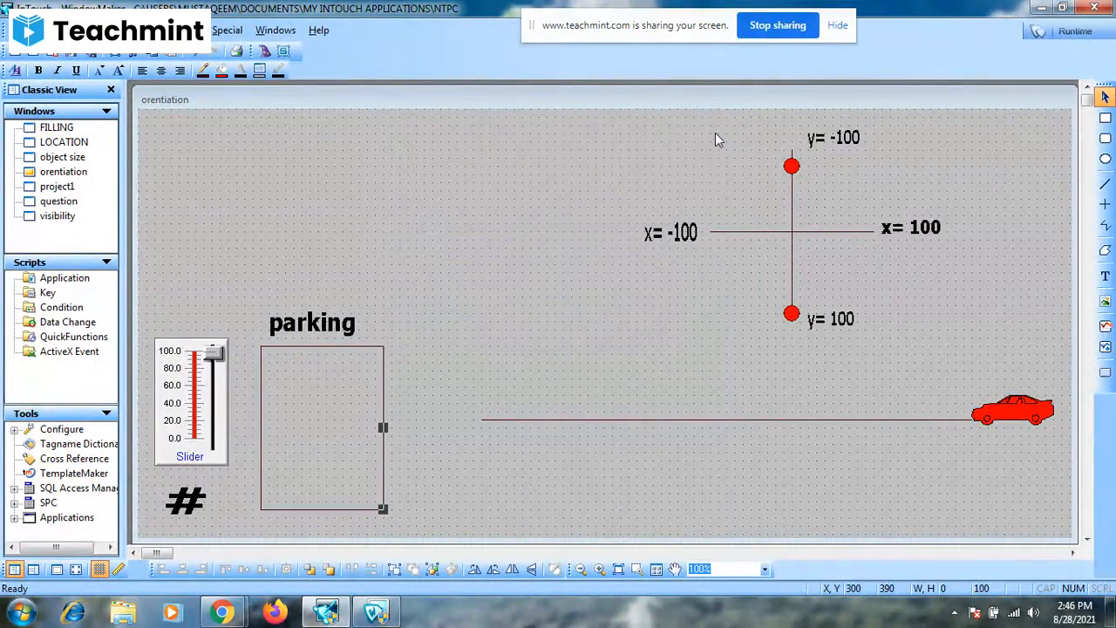
Review the car's Horizontal Location link settings without changing them.
{"action": "left_click", "coordinate": [1021, 412]}
{"action": "double_click", "coordinate": [1020, 412]}
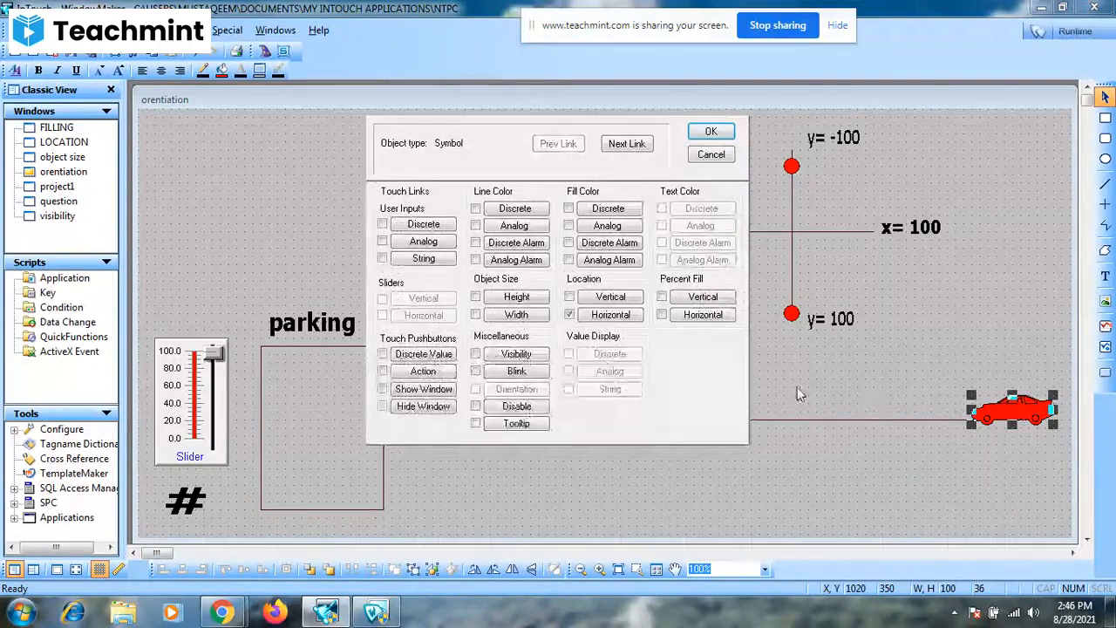
{"action": "left_click", "coordinate": [617, 321]}
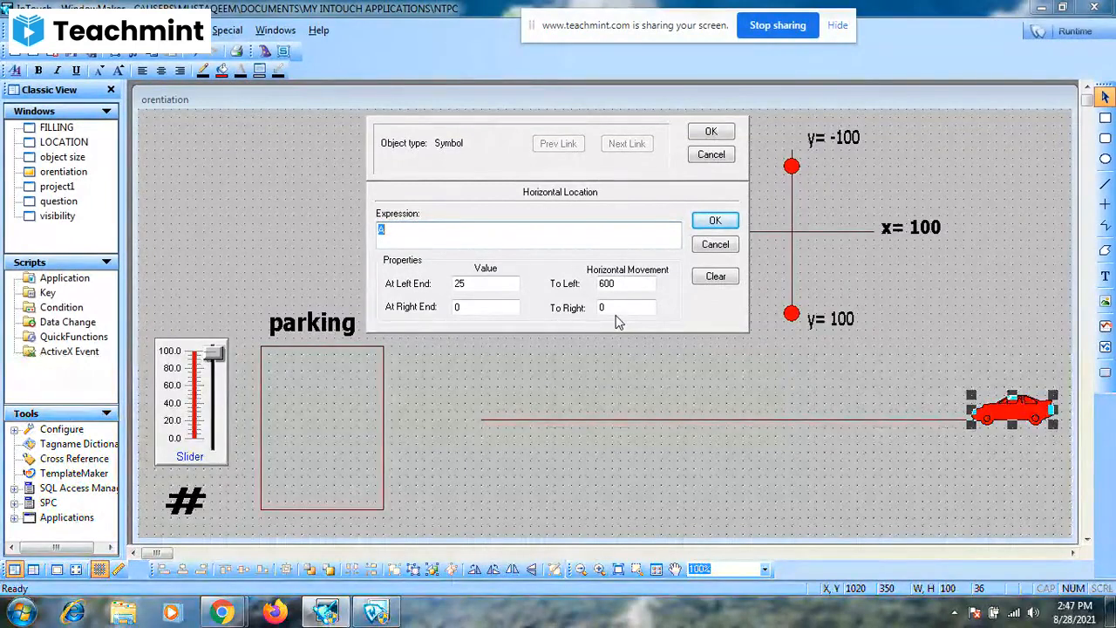
{"action": "left_click", "coordinate": [712, 157]}
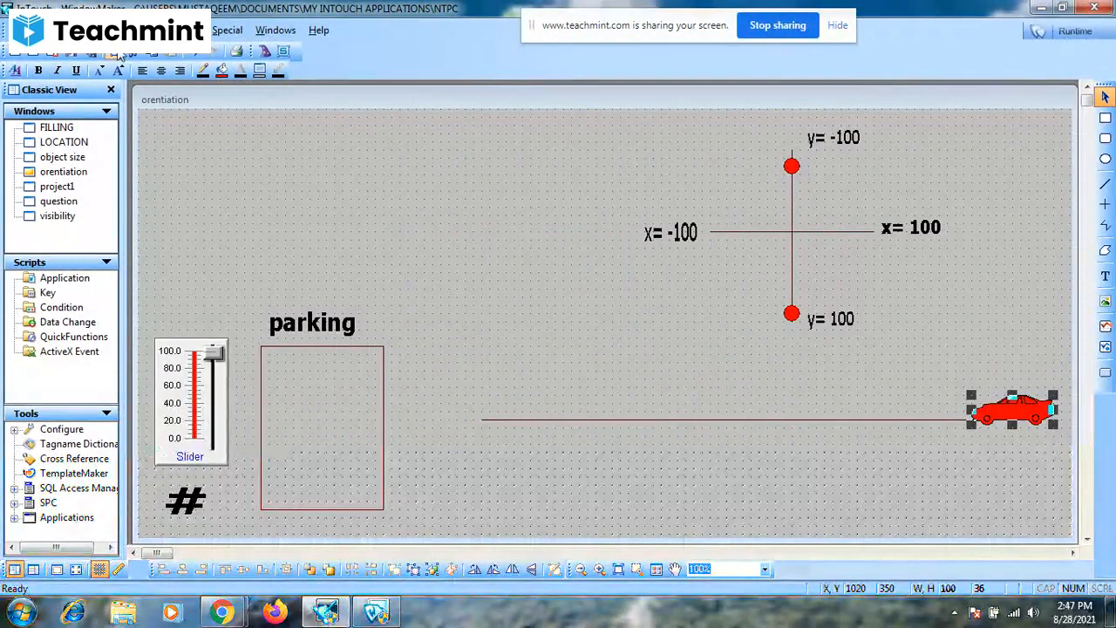
Duplicate the car and place the copy at the parking end of the track line, at X 420, Y 350.
{"action": "left_click", "coordinate": [117, 50]}
{"action": "key", "text": "Left"}
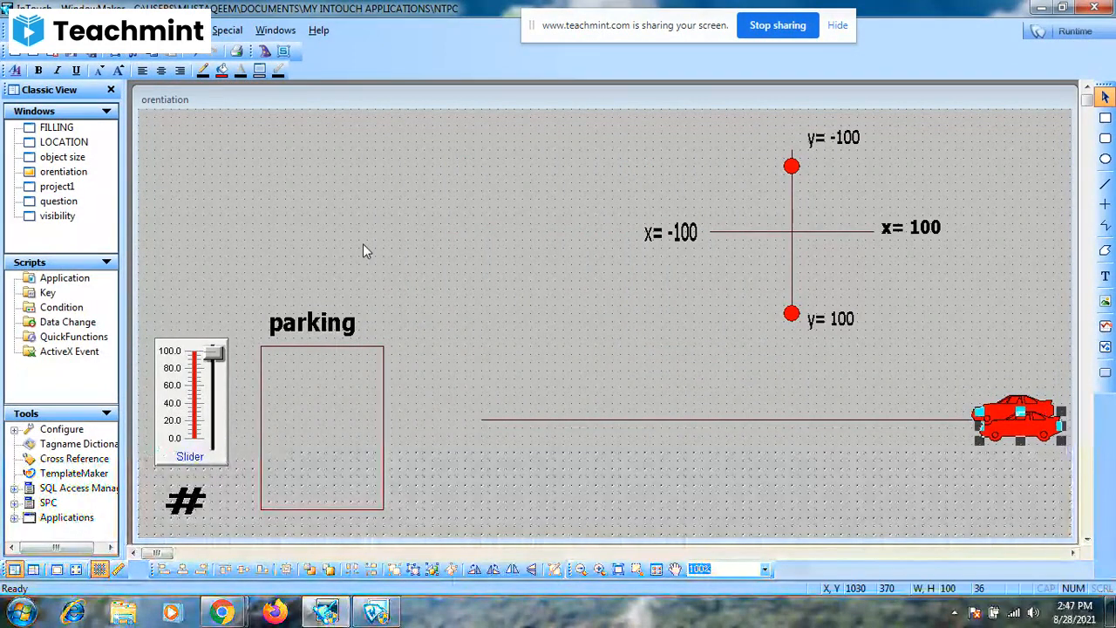
{"action": "key", "text": "Left"}
{"action": "key", "text": "Left"}
{"action": "key", "text": "Left"}
{"action": "key", "text": "Left"}
{"action": "key", "text": "Left"}
{"action": "key", "text": "Left"}
{"action": "key", "text": "Left"}
{"action": "key", "text": "Left"}
{"action": "key", "text": "Left"}
{"action": "key", "text": "Left"}
{"action": "key", "text": "Left"}
{"action": "key", "text": "Left"}
{"action": "key", "text": "Left"}
{"action": "key", "text": "Left"}
{"action": "key", "text": "Left"}
{"action": "key", "text": "Left"}
{"action": "key", "text": "Left"}
{"action": "key", "text": "Left"}
{"action": "key", "text": "Left"}
{"action": "key", "text": "Left"}
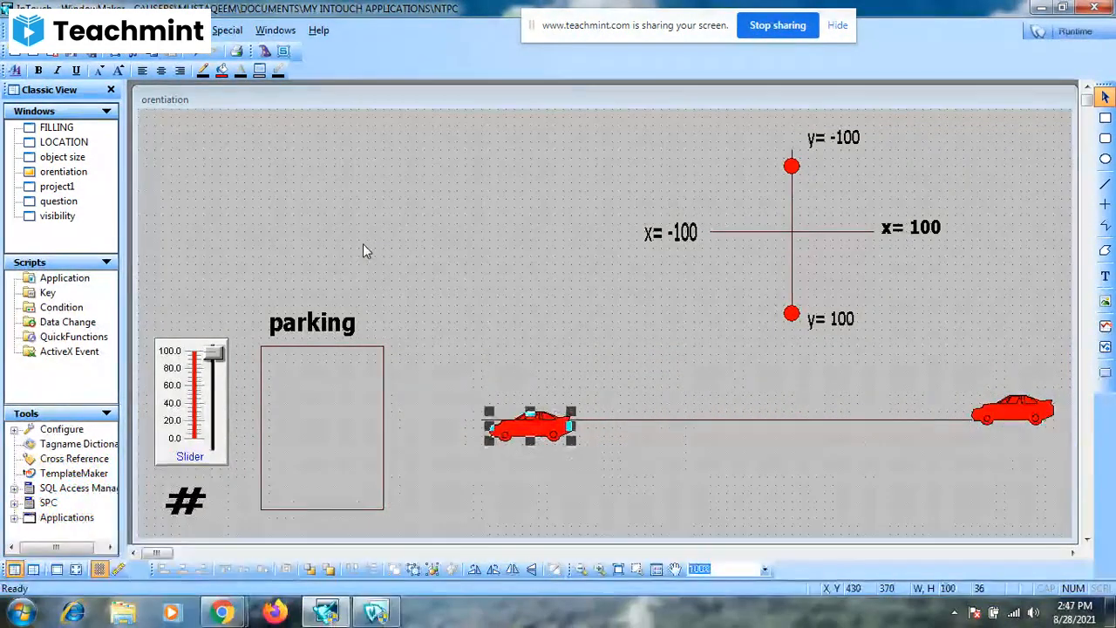
{"action": "key", "text": "Left"}
{"action": "key", "text": "Up"}
{"action": "key", "text": "Up"}
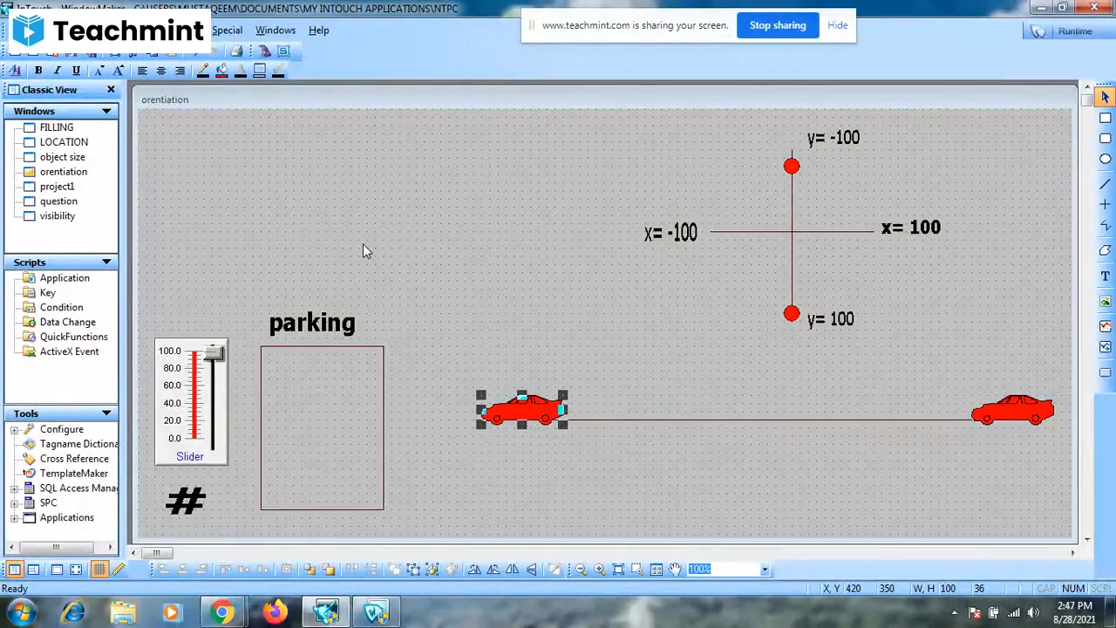
{"action": "left_click", "coordinate": [548, 293]}
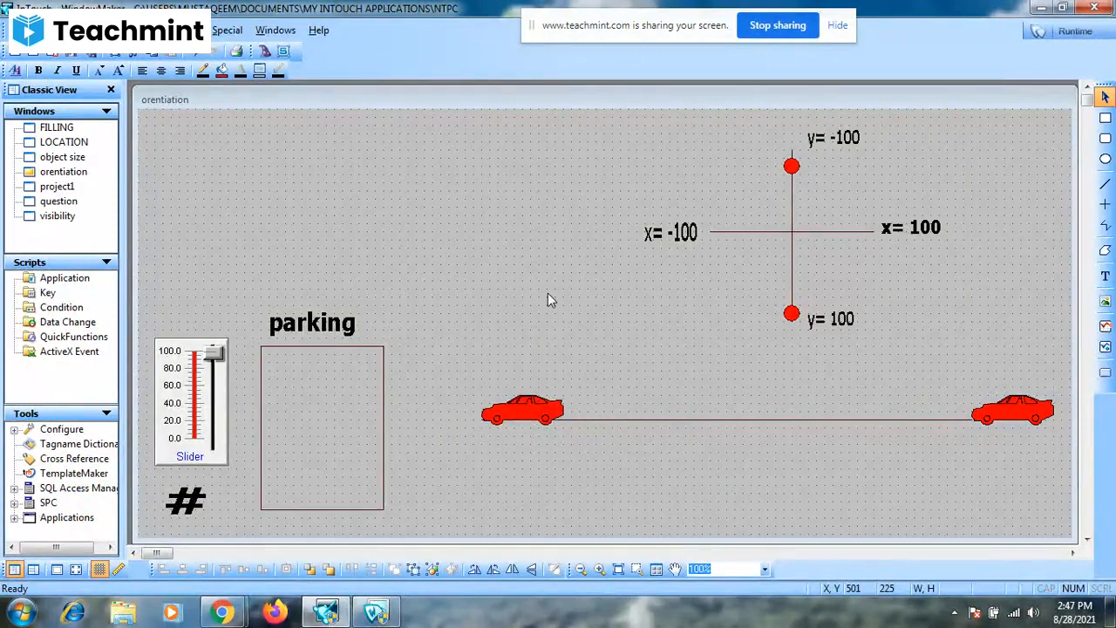
Nudge the duplicated car one grid step toward the parking box, to X 410.
{"action": "left_click", "coordinate": [527, 415]}
{"action": "key", "text": "Left"}
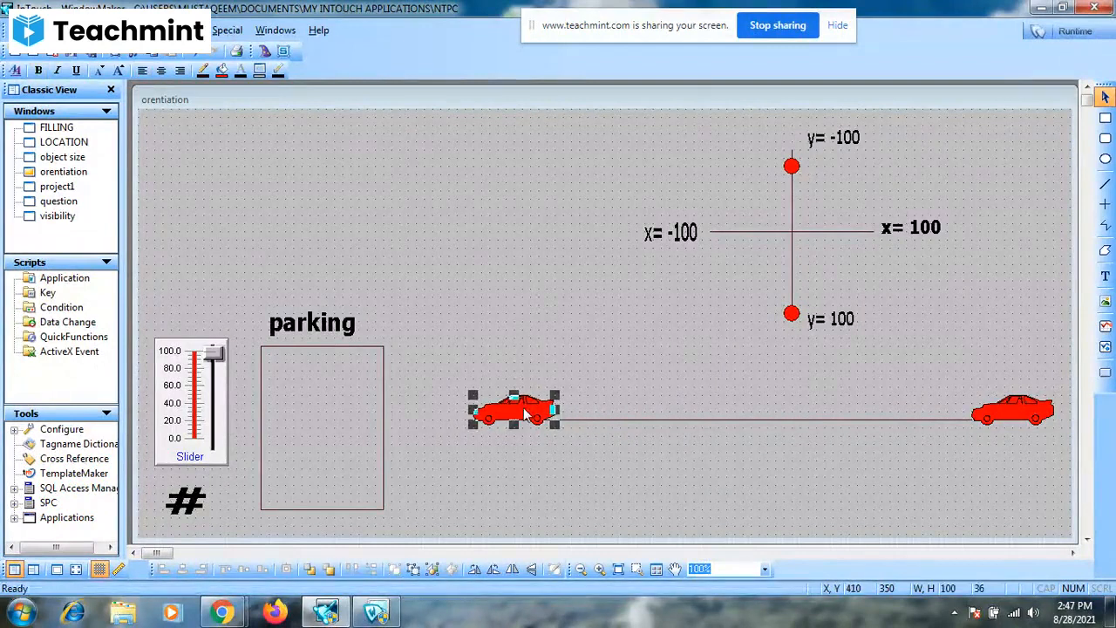
{"action": "left_click", "coordinate": [494, 353]}
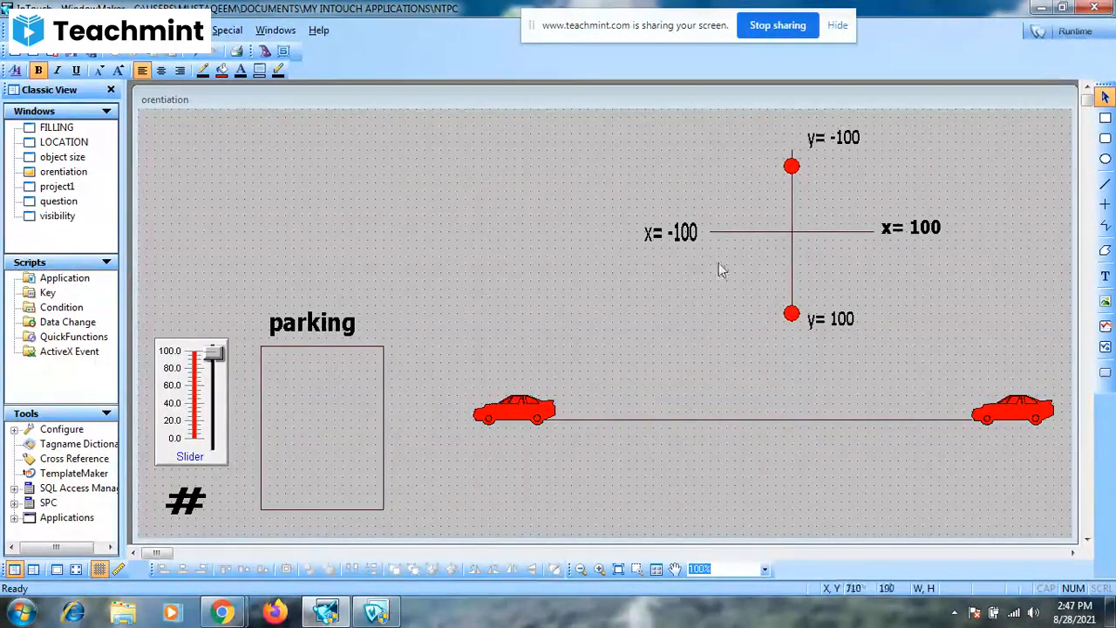
Remove the Horizontal Location link from the duplicated car.
{"action": "double_click", "coordinate": [537, 406]}
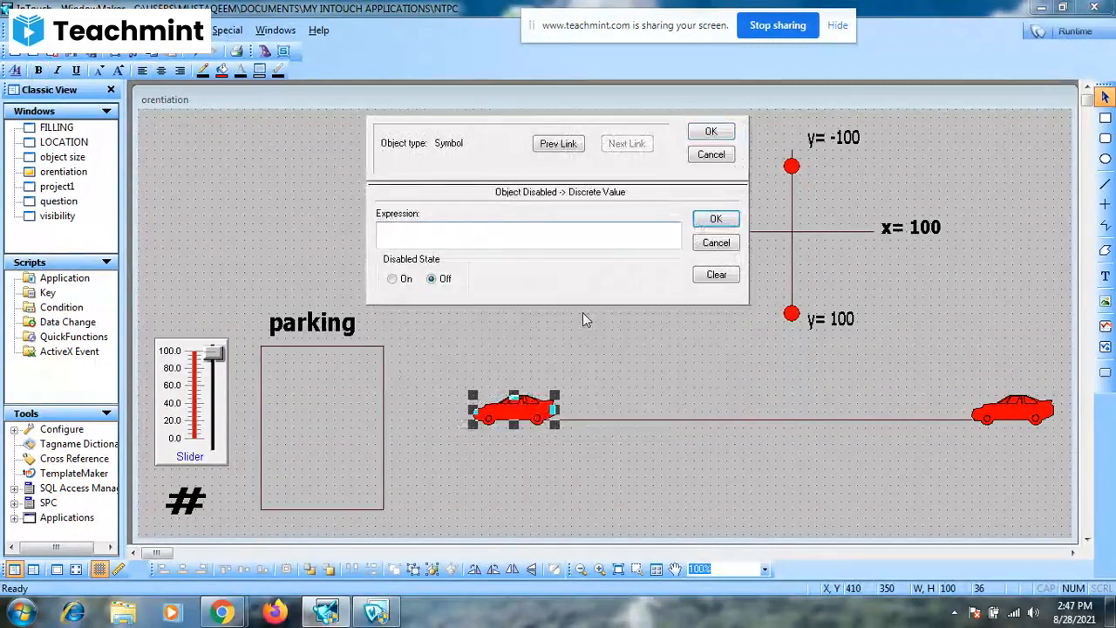
{"action": "left_click", "coordinate": [716, 243]}
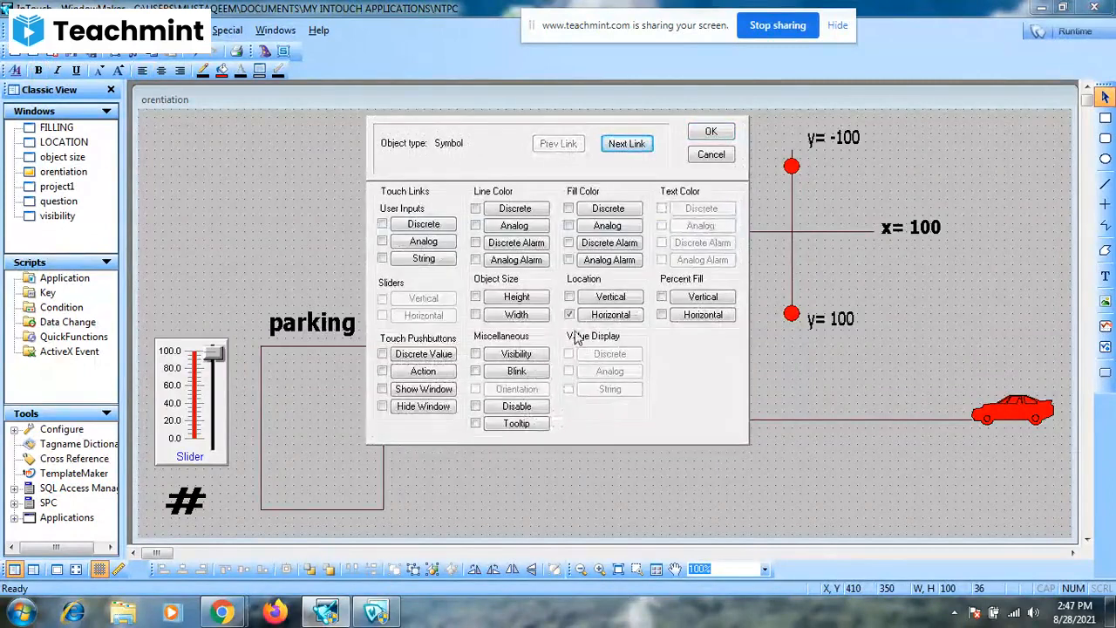
{"action": "left_click", "coordinate": [713, 131]}
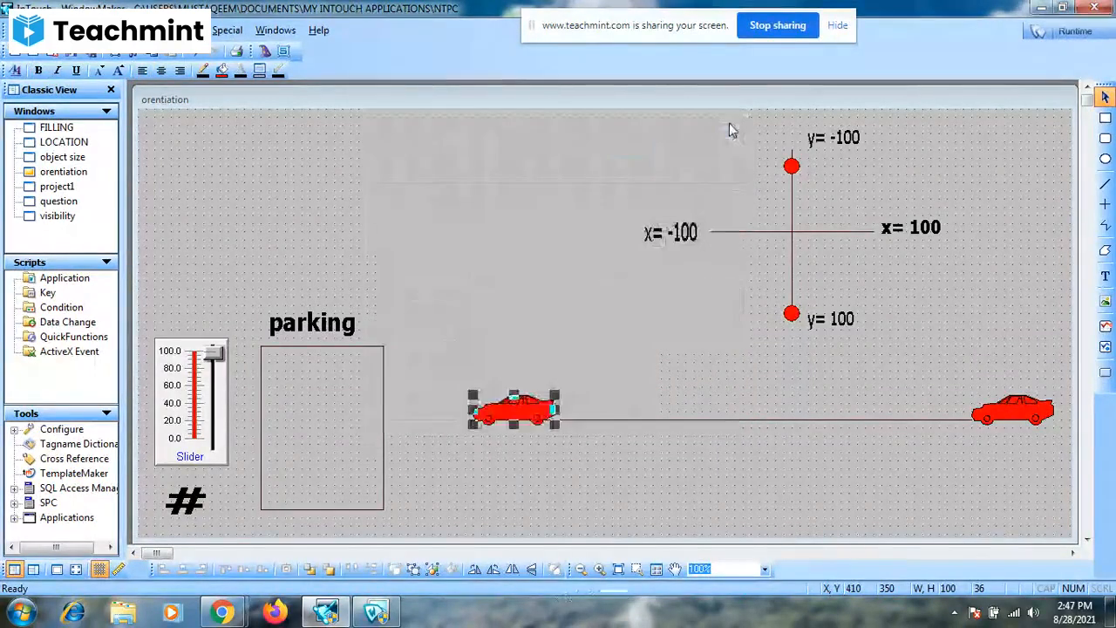
Compare both cars' alignment in runtime and move the duplicated car back to X 420 in development.
{"action": "left_click", "coordinate": [1061, 35]}
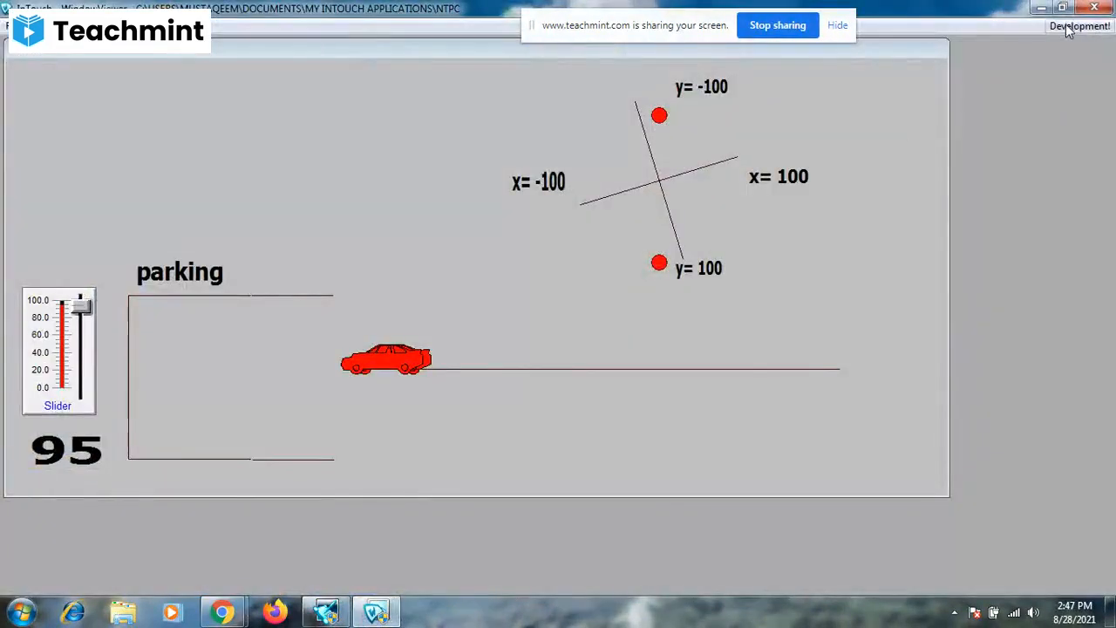
{"action": "left_click", "coordinate": [1069, 27]}
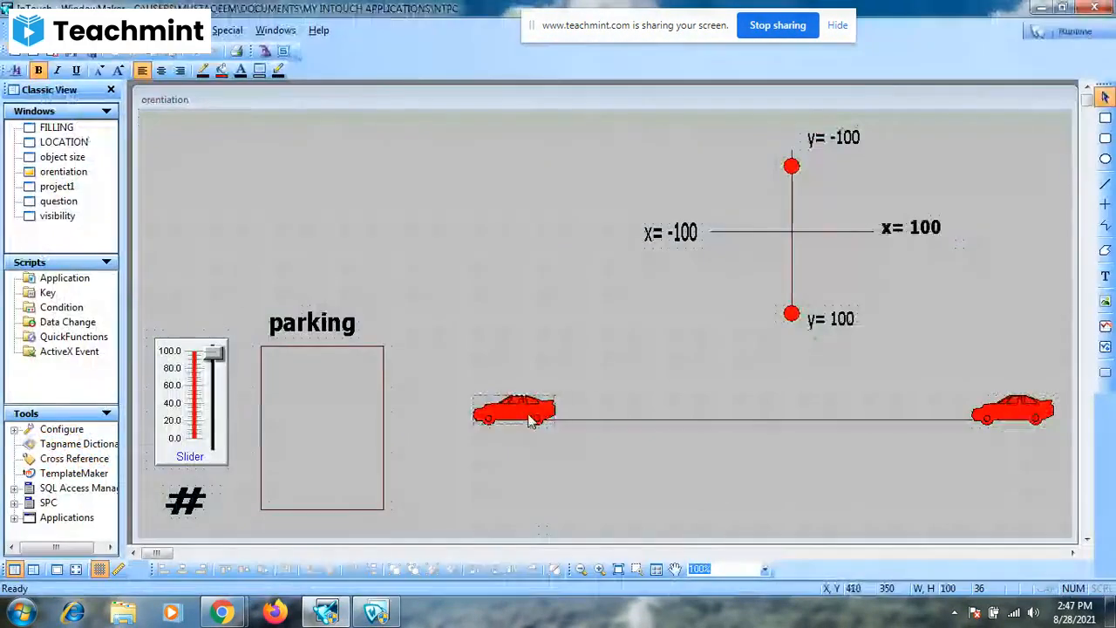
{"action": "left_click_drag", "start_coordinate": [533, 421], "coordinate": [542, 421]}
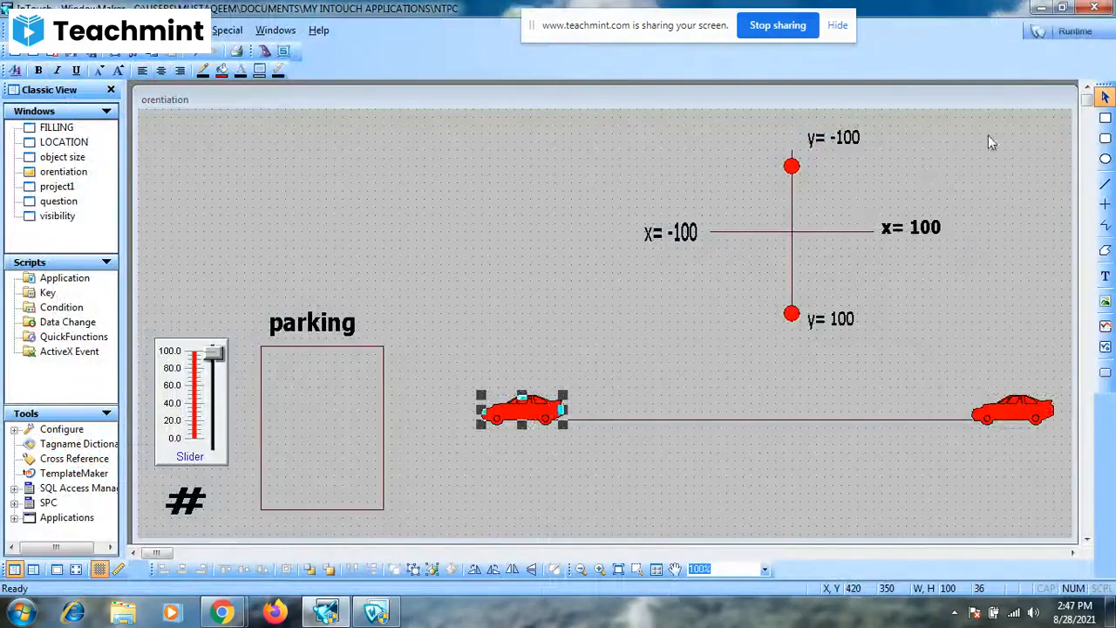
Test the overlapping cars in runtime with the slider lowered to 63, and return to development.
{"action": "left_click", "coordinate": [1069, 32]}
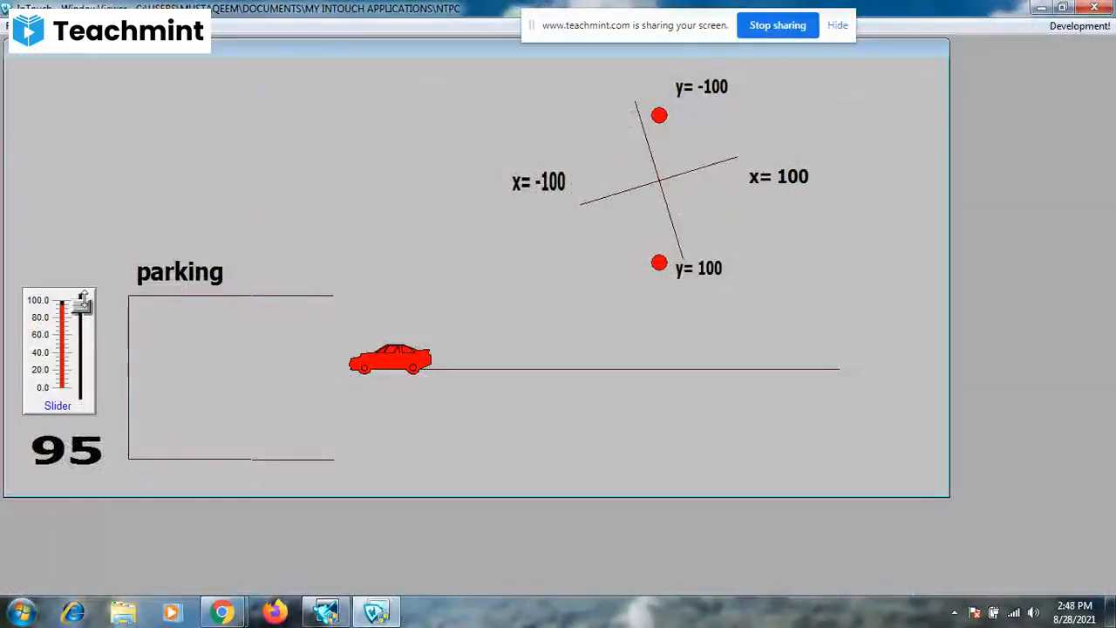
{"action": "left_click_drag", "start_coordinate": [104, 316], "coordinate": [83, 336]}
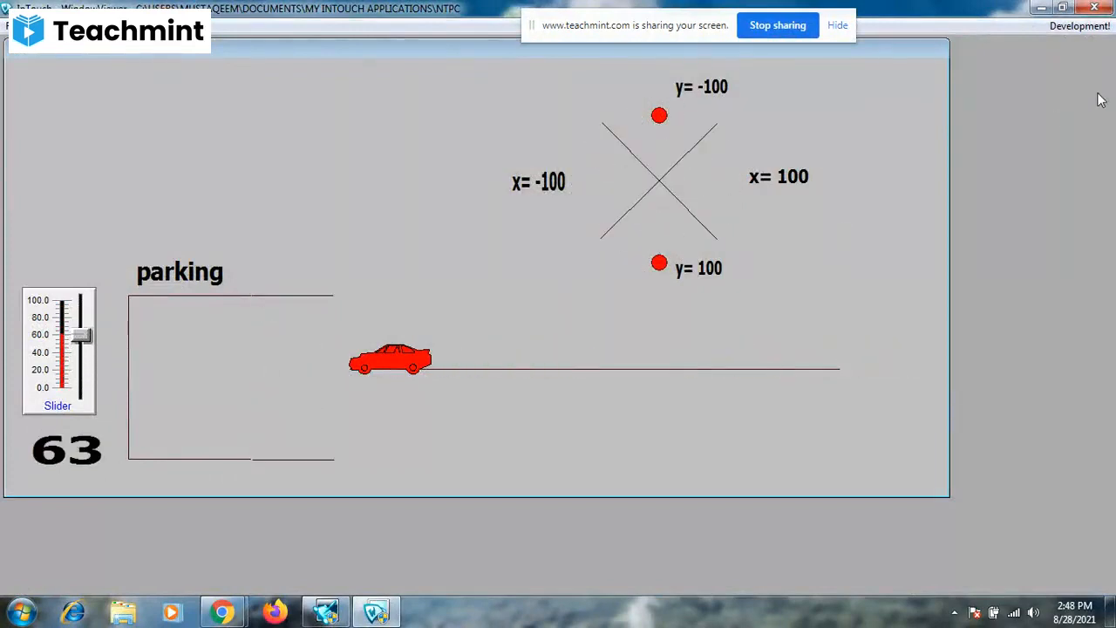
{"action": "left_click", "coordinate": [1080, 26]}
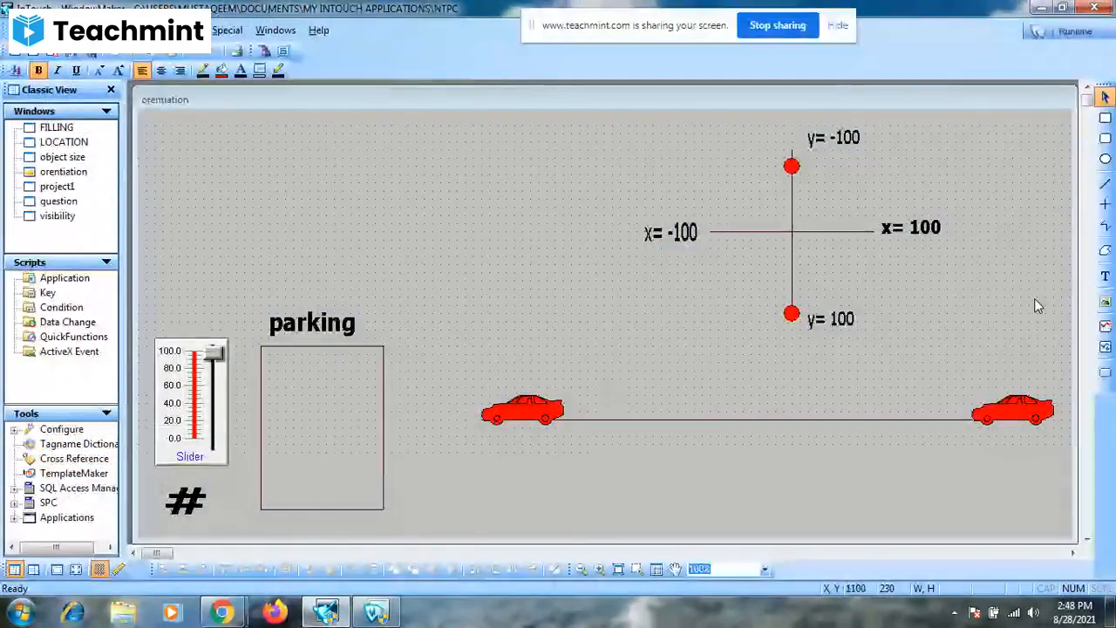
Measure the travel distance from the duplicated car into the parking box with a temporary horizontal line.
{"action": "left_click", "coordinate": [1105, 204]}
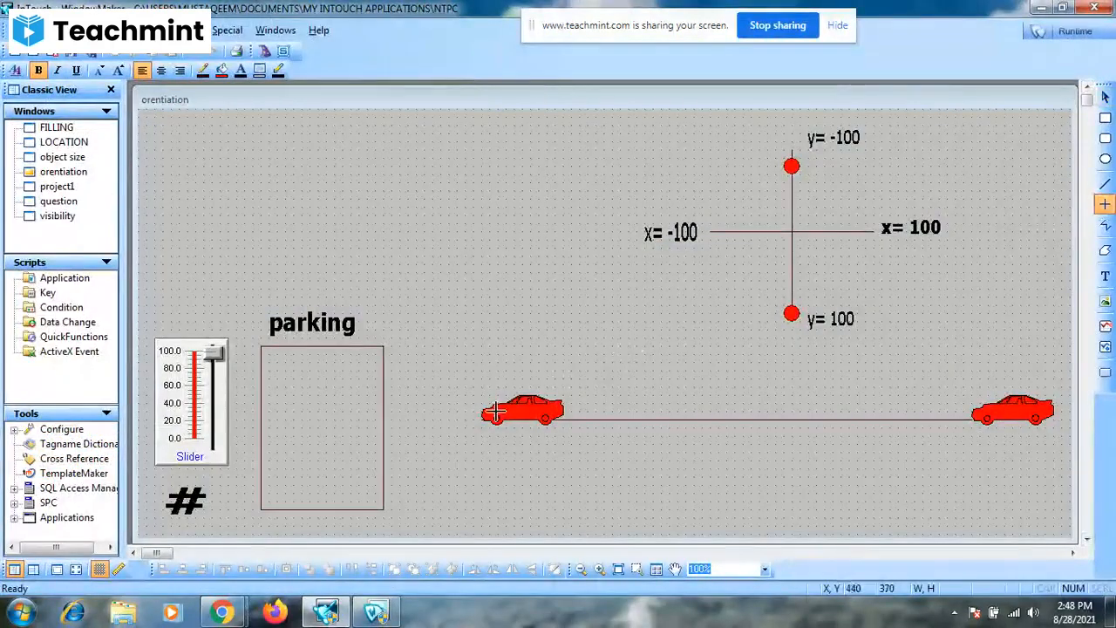
{"action": "left_click_drag", "start_coordinate": [466, 419], "coordinate": [267, 436]}
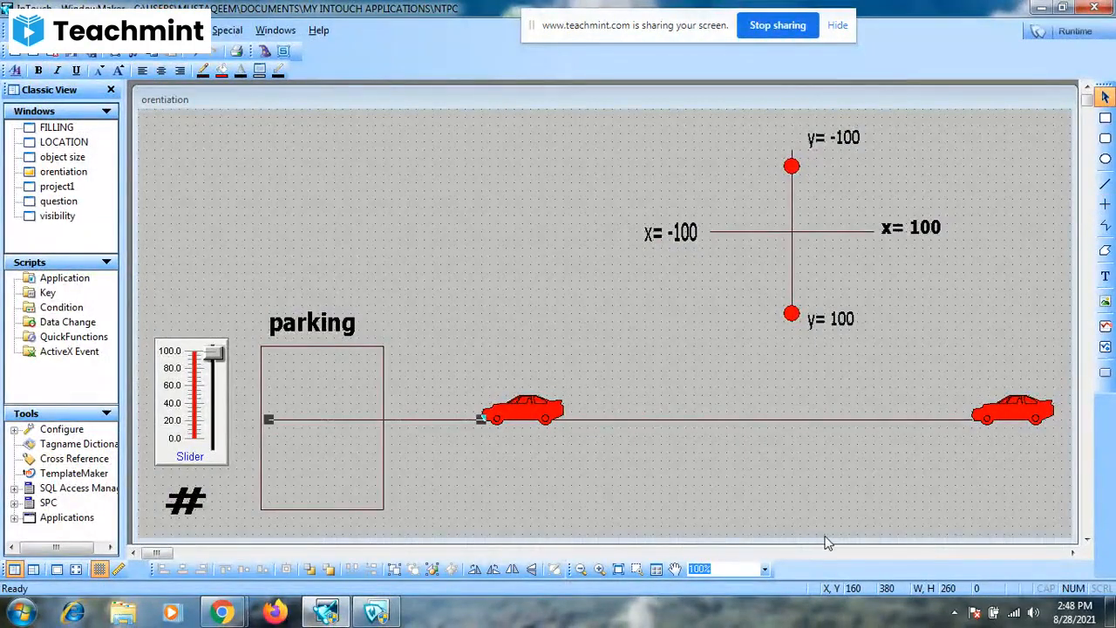
{"action": "double_click", "coordinate": [529, 415]}
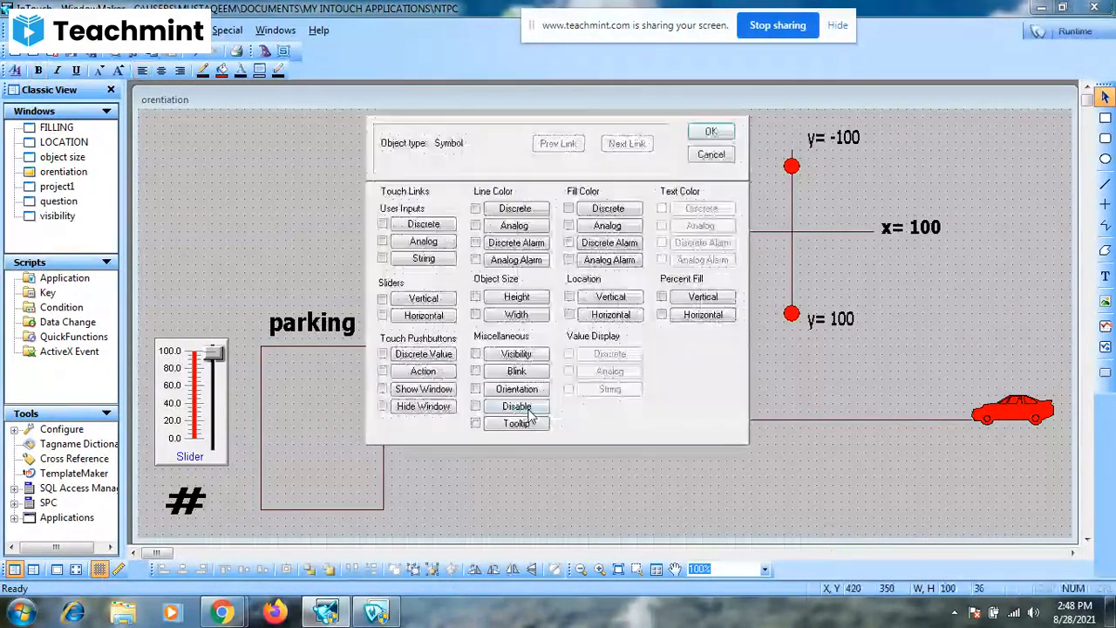
{"action": "left_click", "coordinate": [711, 155]}
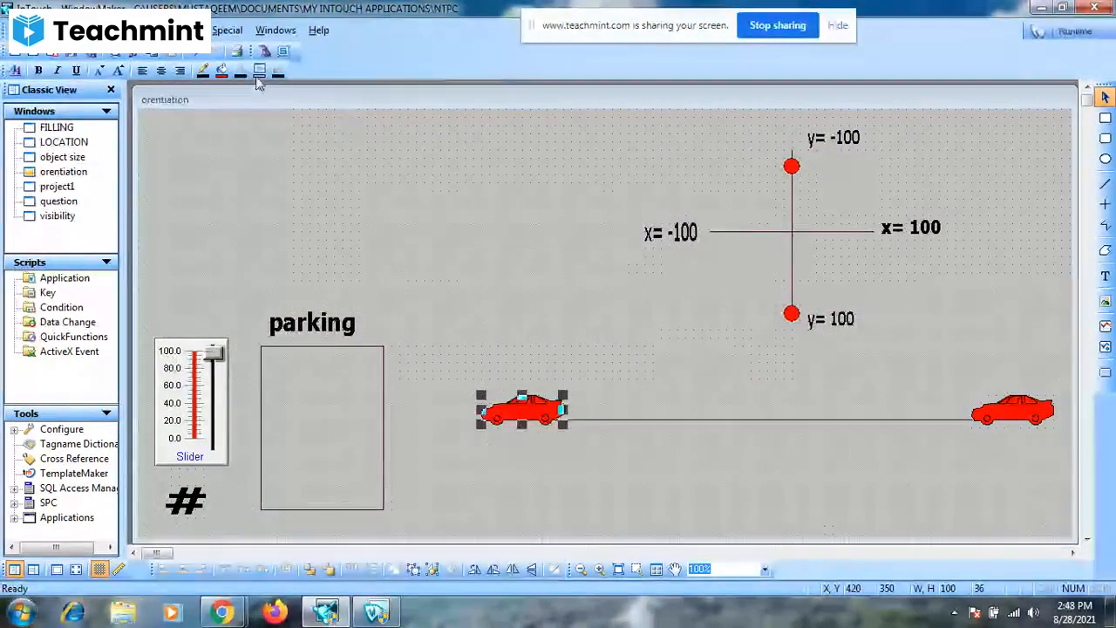
{"action": "left_click", "coordinate": [266, 52]}
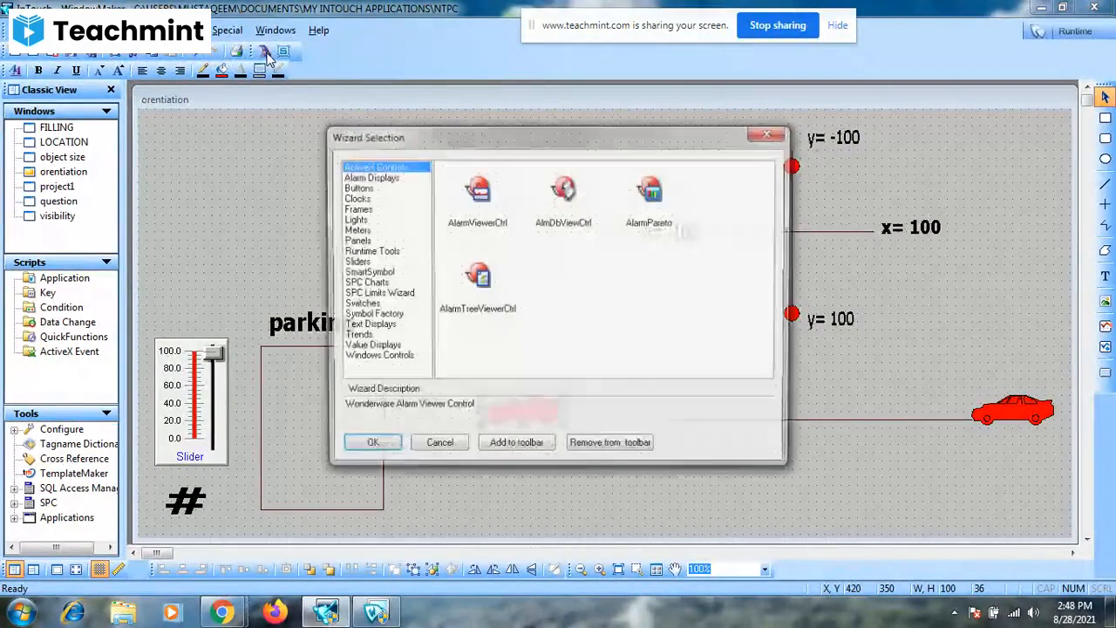
{"action": "left_click", "coordinate": [779, 136]}
{"action": "double_click", "coordinate": [549, 401]}
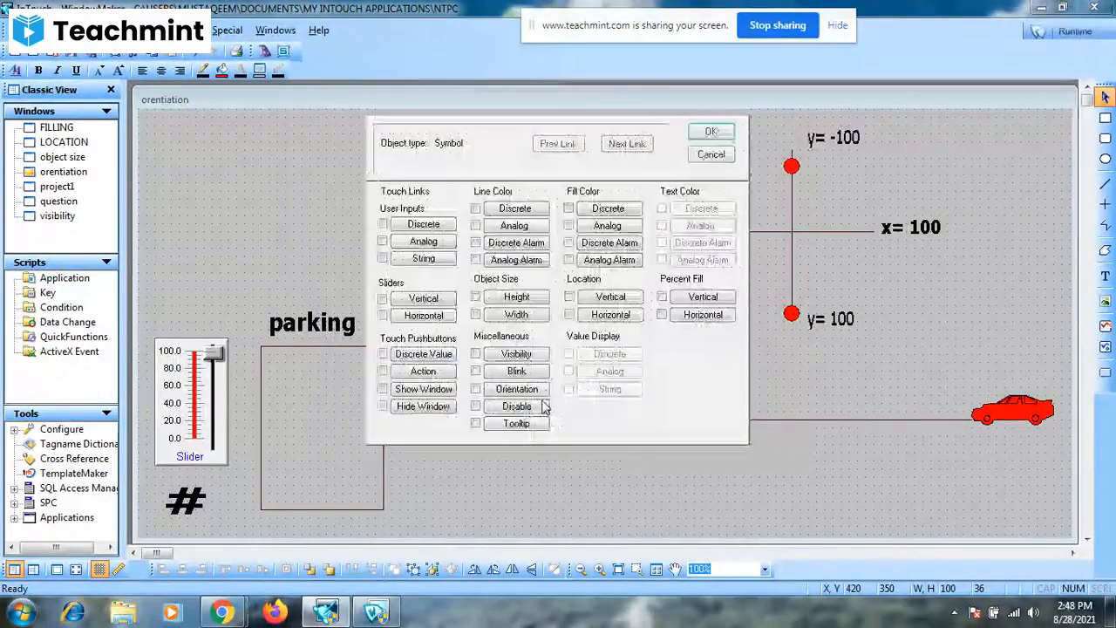
{"action": "left_click", "coordinate": [612, 313]}
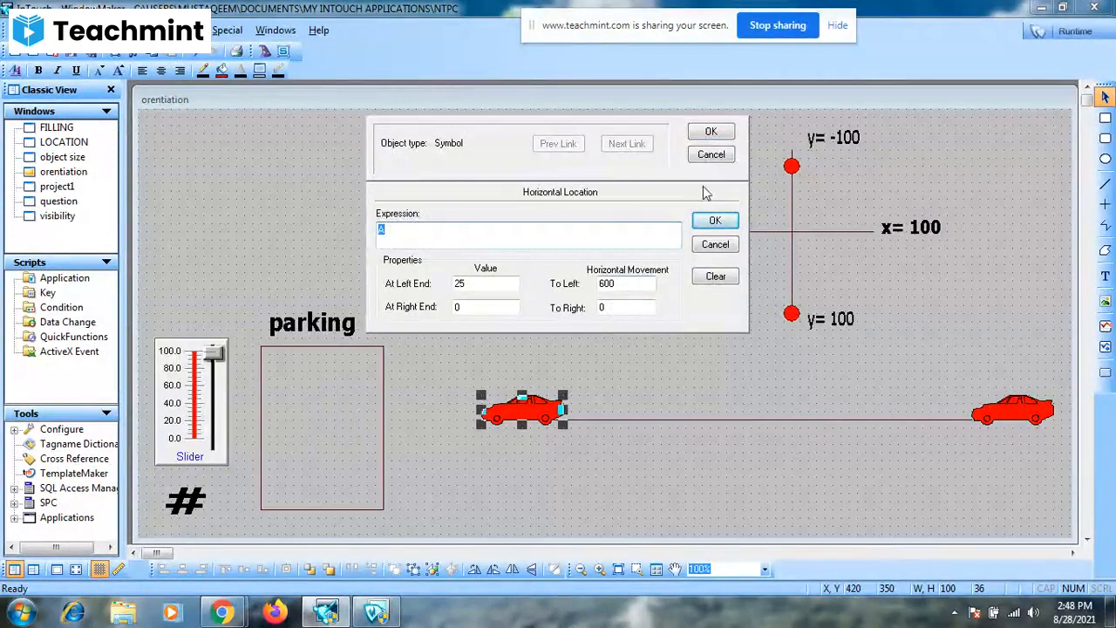
{"action": "left_click", "coordinate": [710, 157]}
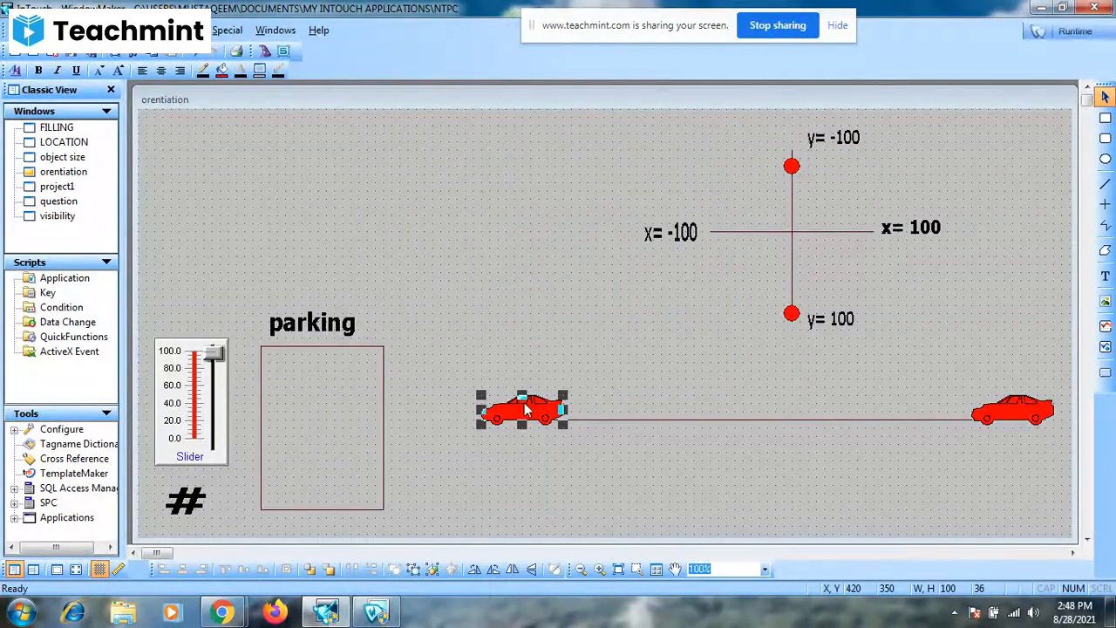
Recheck the distance from the duplicated car's front into the parking box with another temporary horizontal line, and delete that line.
{"action": "left_click", "coordinate": [1105, 204]}
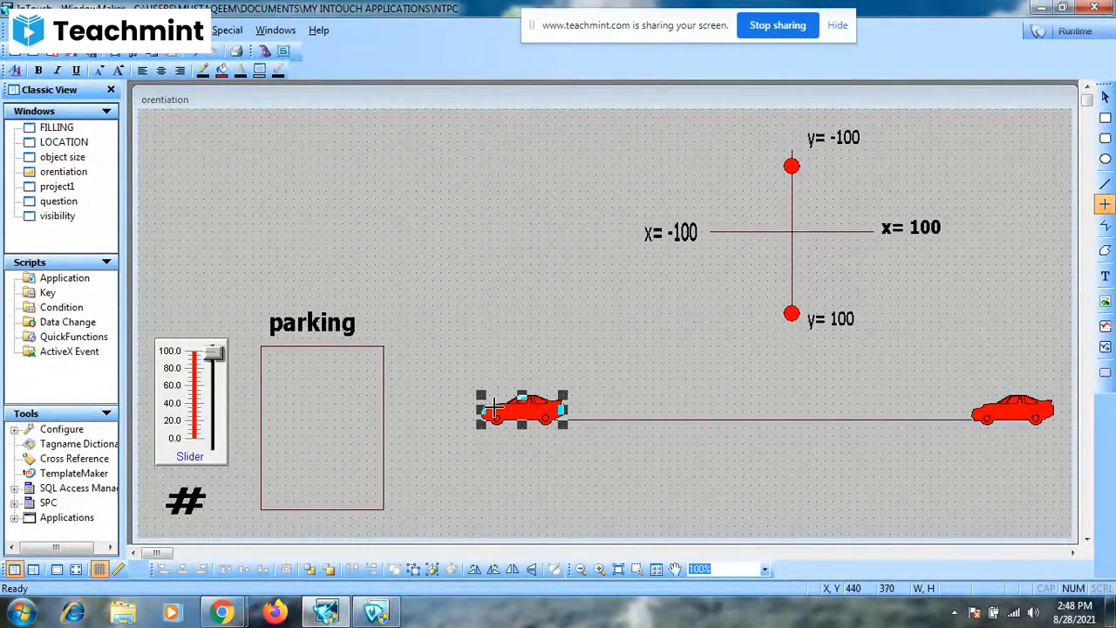
{"action": "left_click_drag", "start_coordinate": [485, 420], "coordinate": [279, 426]}
{"action": "key", "text": "Delete"}
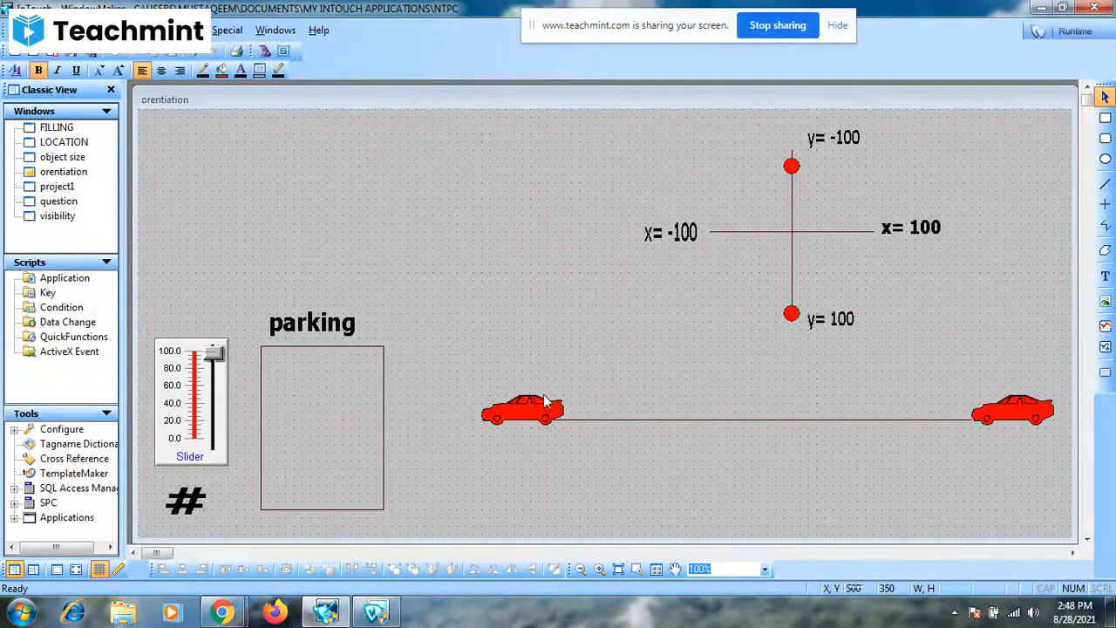
Link the duplicated car's horizontal location to A, with value 75 at the left end and a movement of 250 to the left.
{"action": "double_click", "coordinate": [548, 405]}
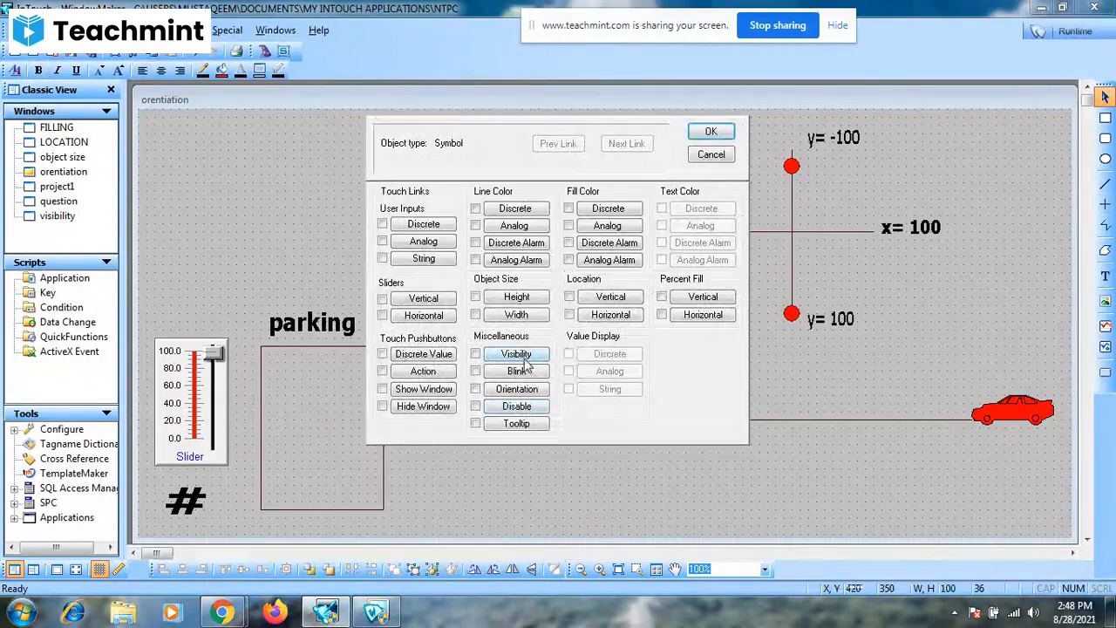
{"action": "left_click", "coordinate": [602, 319]}
{"action": "left_click", "coordinate": [638, 284]}
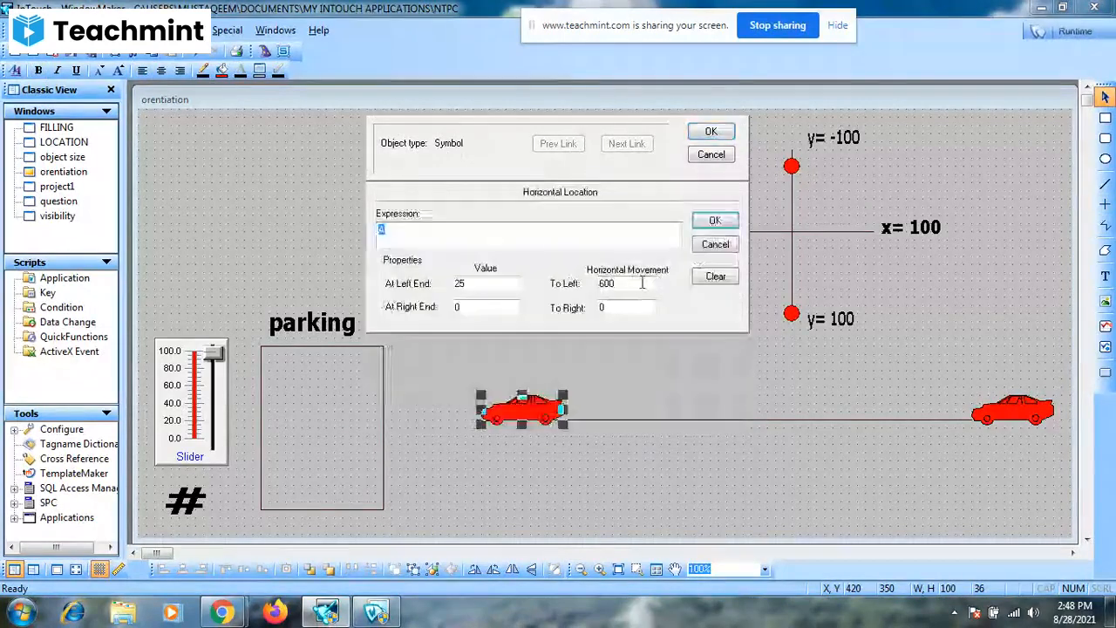
{"action": "key", "text": "BackSpace"}
{"action": "key", "text": "BackSpace"}
{"action": "key", "text": "BackSpace"}
{"action": "type", "text": "250"}
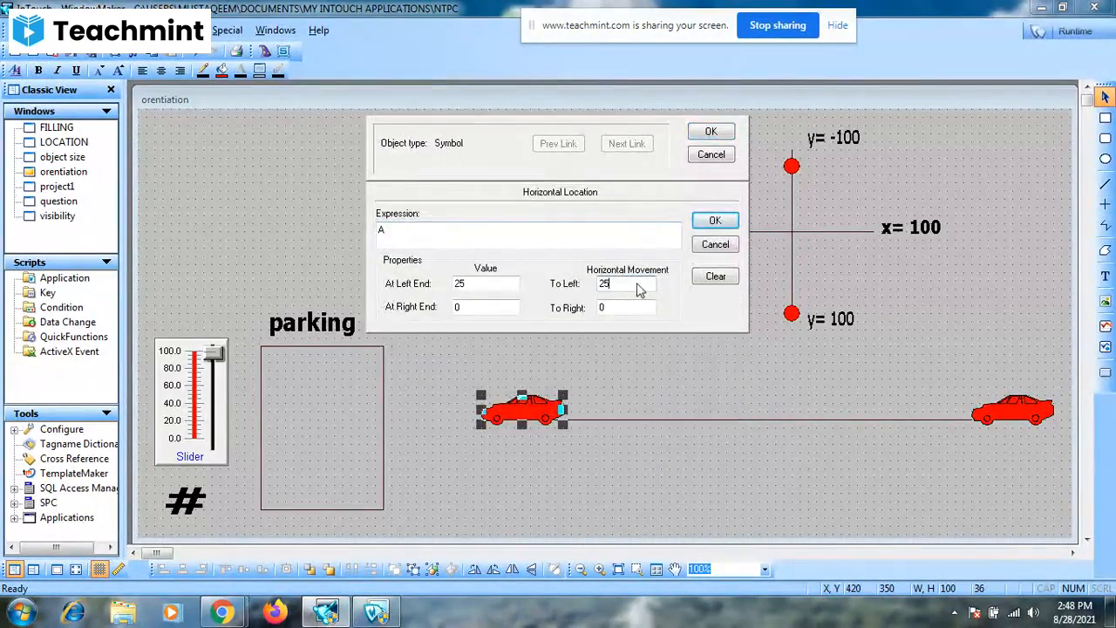
{"action": "left_click", "coordinate": [483, 284]}
{"action": "key", "text": "BackSpace"}
{"action": "key", "text": "BackSpace"}
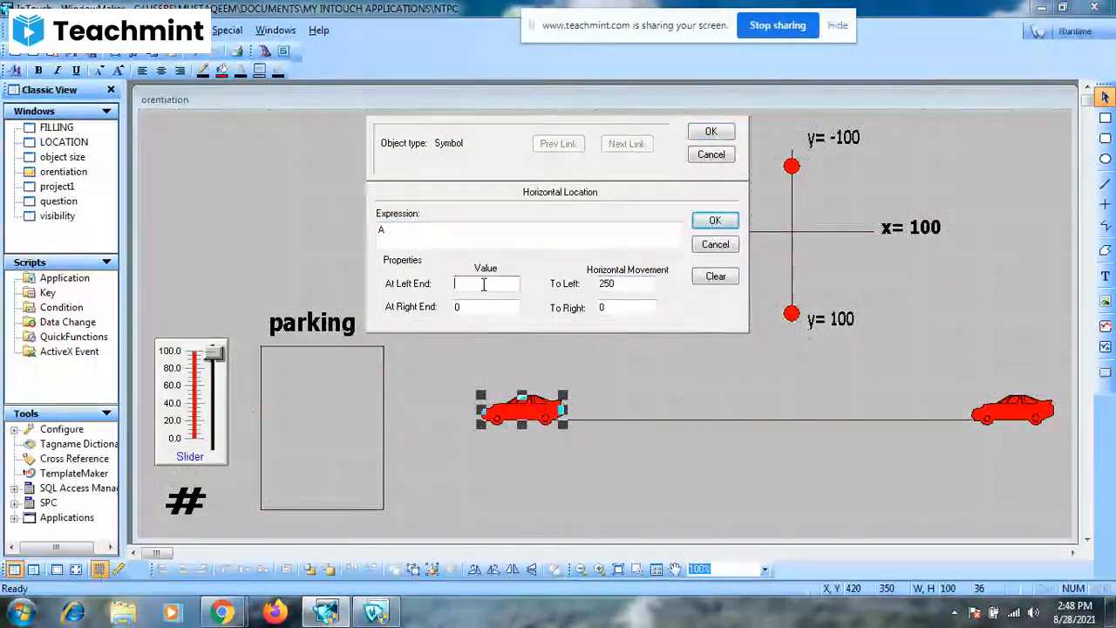
{"action": "type", "text": "75"}
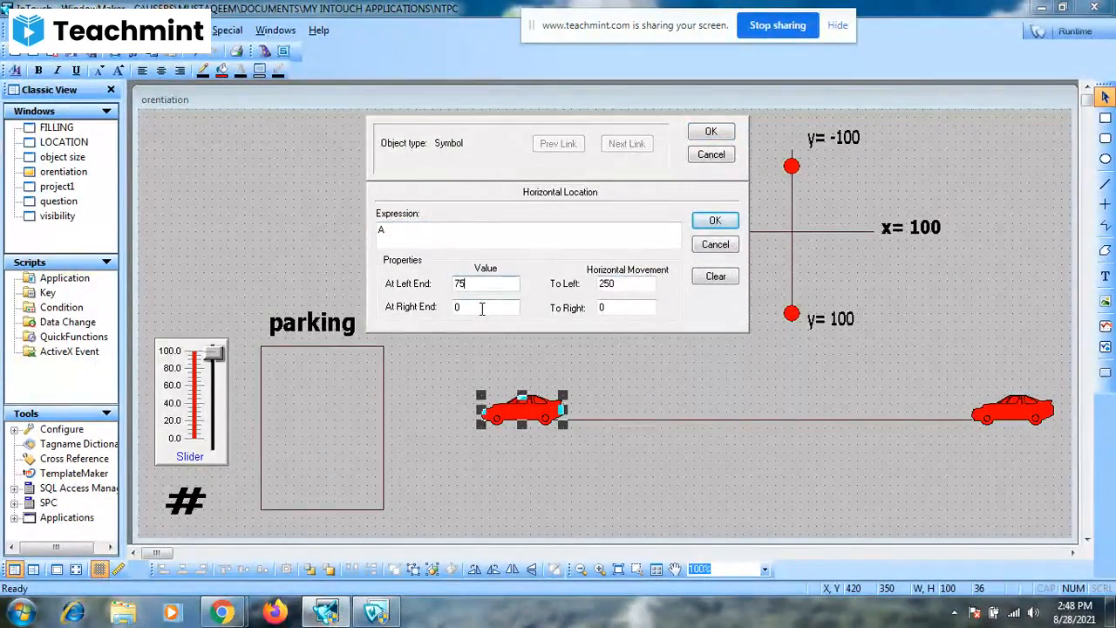
{"action": "left_click", "coordinate": [481, 308]}
{"action": "left_click", "coordinate": [713, 135]}
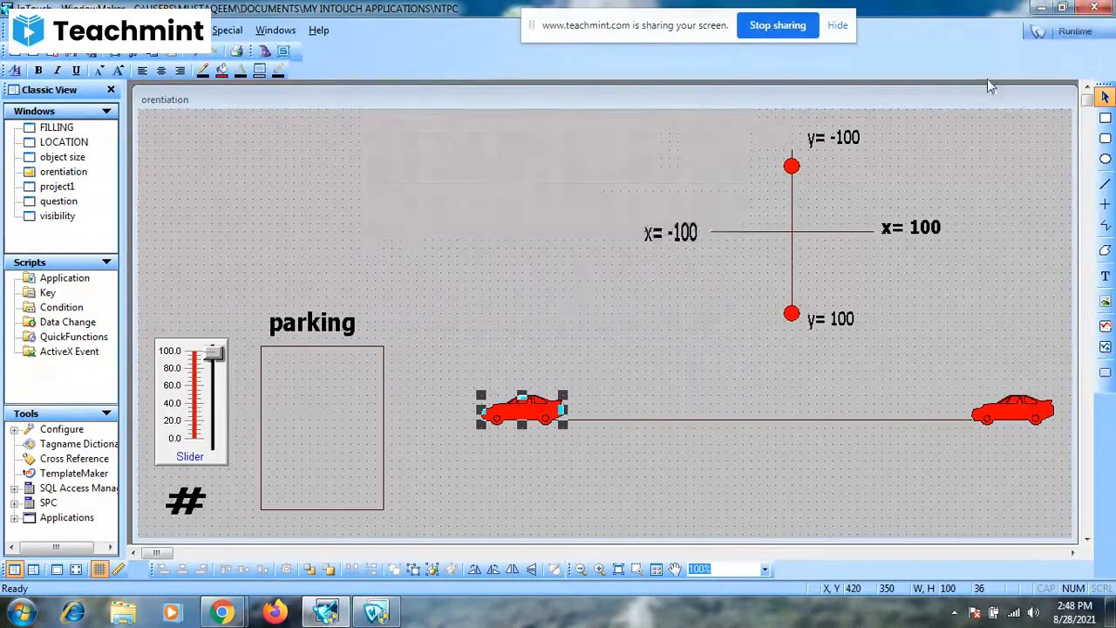
Test the duplicated car's movement in runtime by lowering the slider to 0, and return to development.
{"action": "left_click", "coordinate": [1052, 36]}
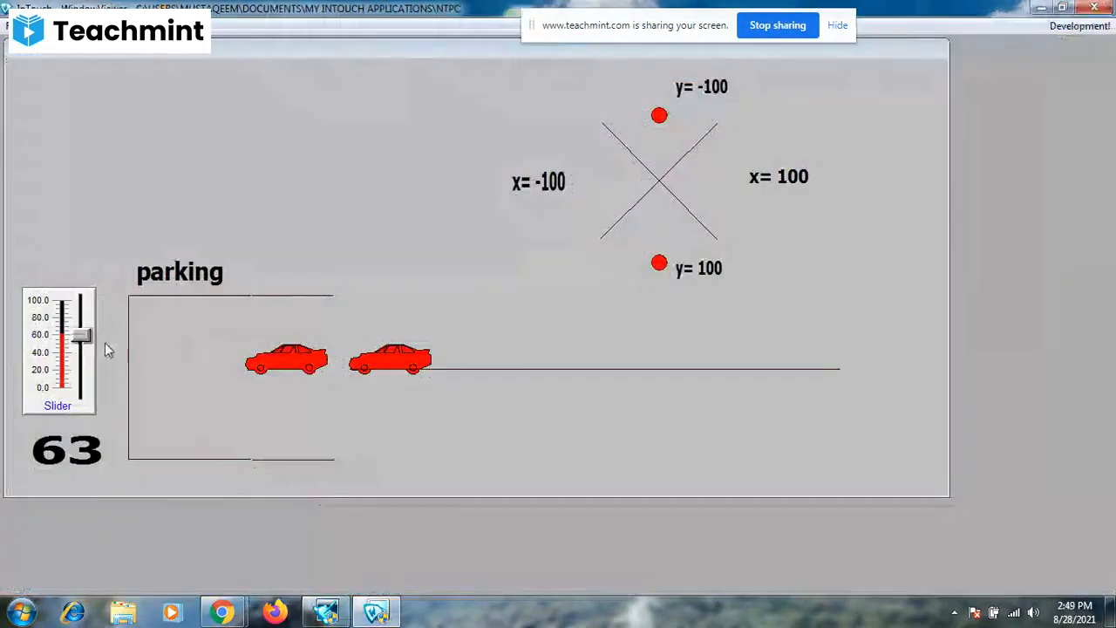
{"action": "left_click_drag", "start_coordinate": [81, 336], "coordinate": [82, 391]}
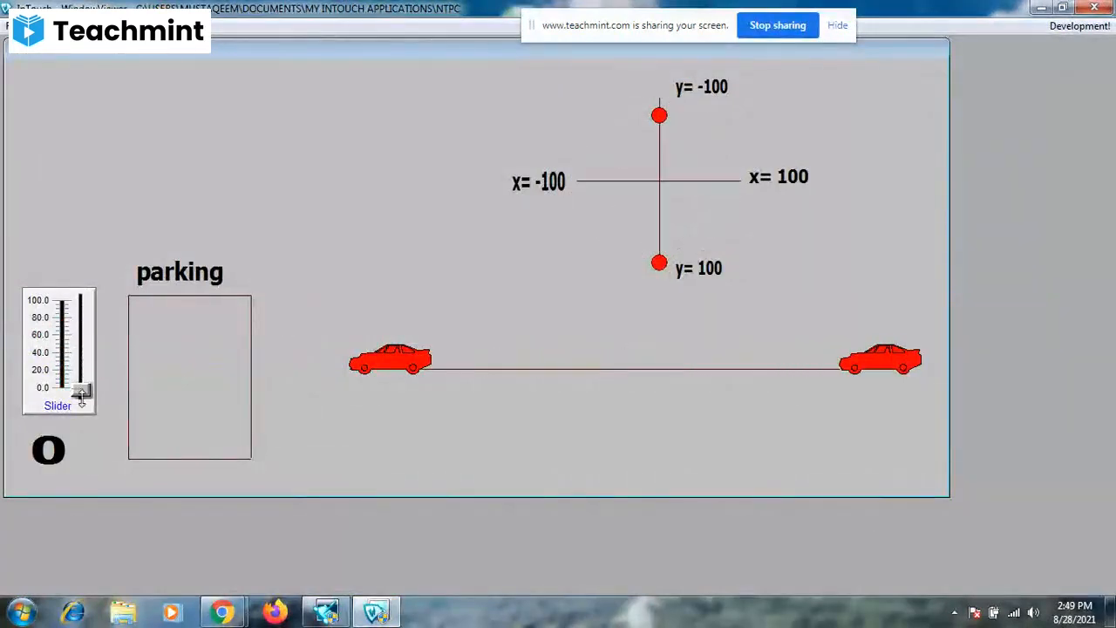
{"action": "left_click", "coordinate": [1064, 28]}
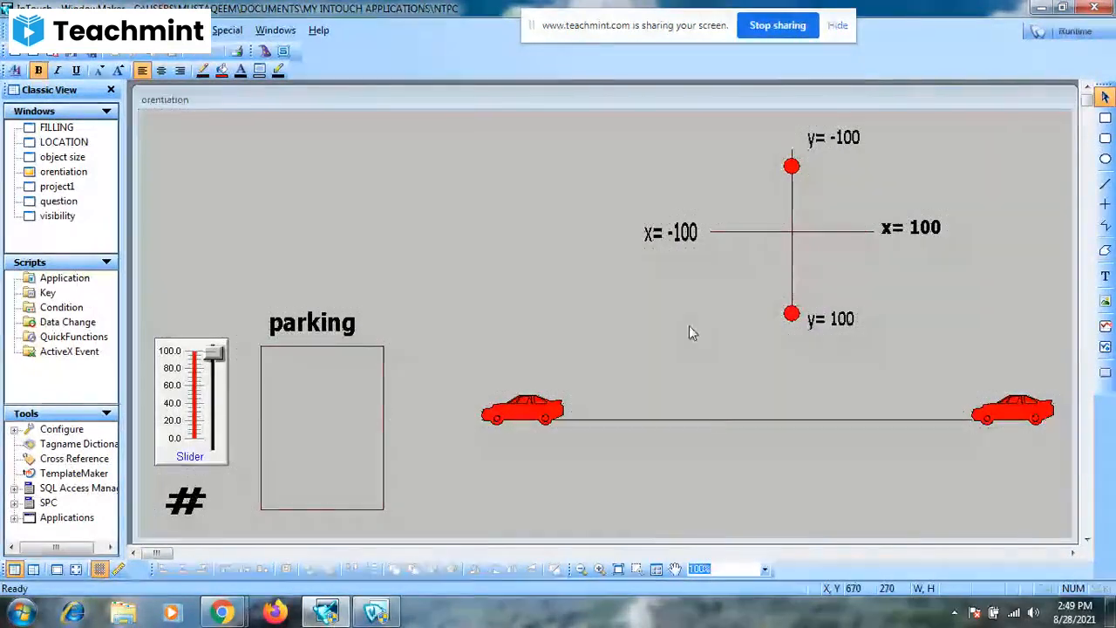
Duplicate the parking box's upper gate line twice, and place one copy rotated to horizontal, extending outward from the box's upper-right corner.
{"action": "left_click", "coordinate": [385, 377]}
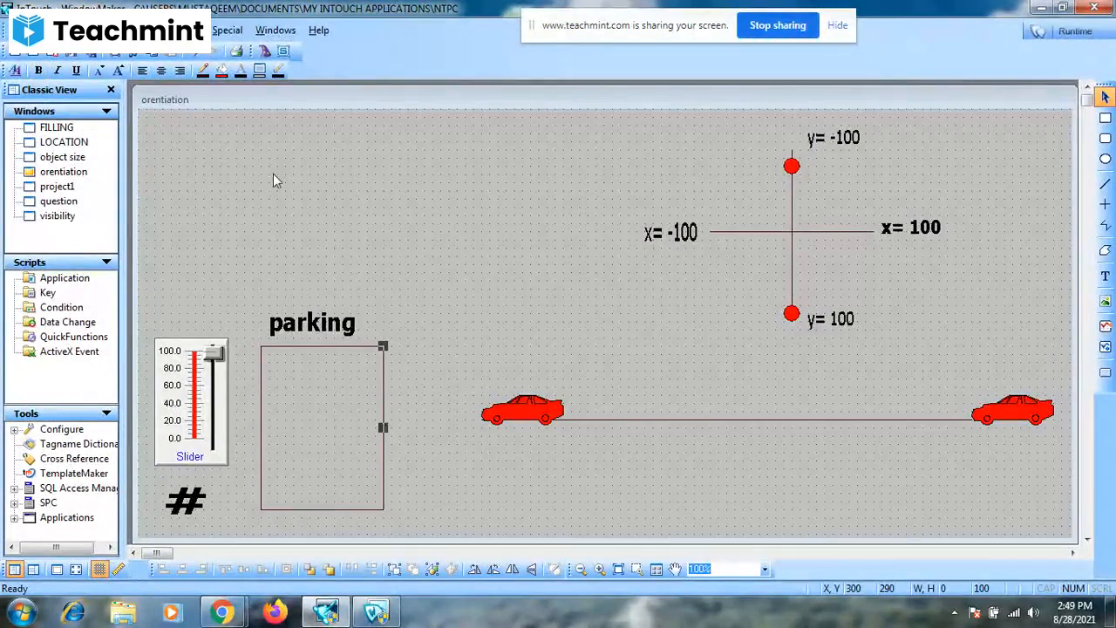
{"action": "left_click", "coordinate": [115, 56]}
{"action": "left_click", "coordinate": [115, 59]}
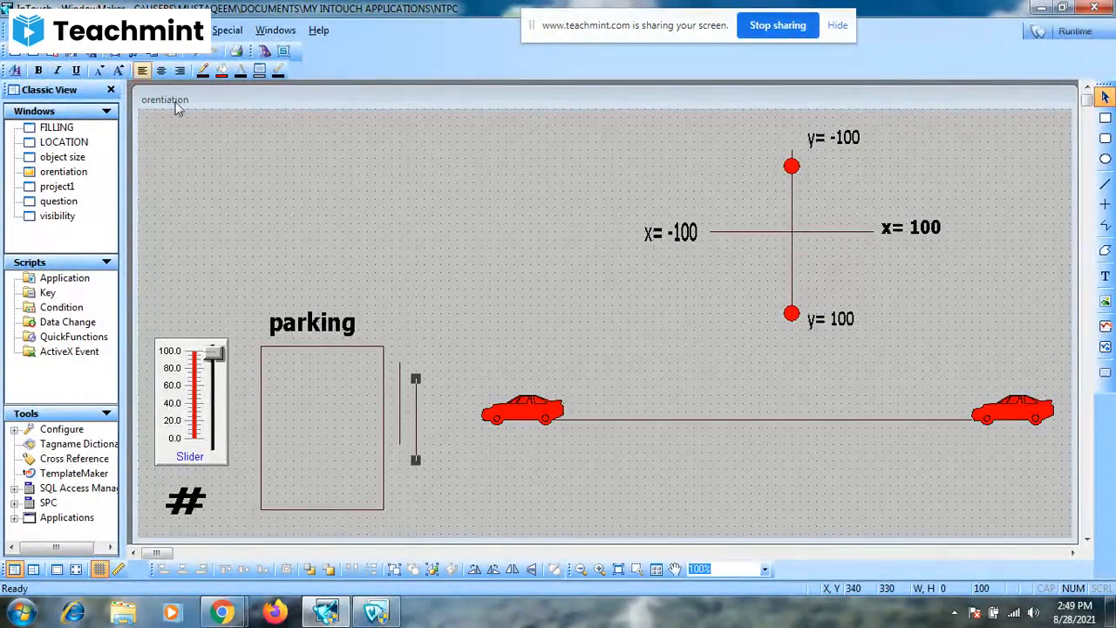
{"action": "left_click", "coordinate": [493, 568]}
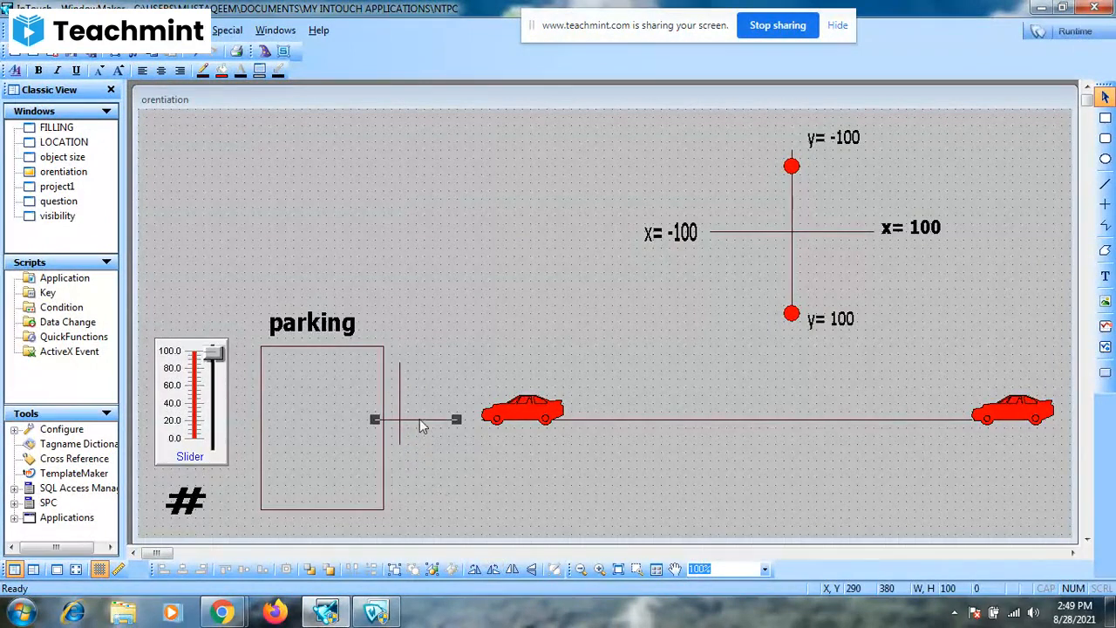
{"action": "left_click", "coordinate": [420, 367]}
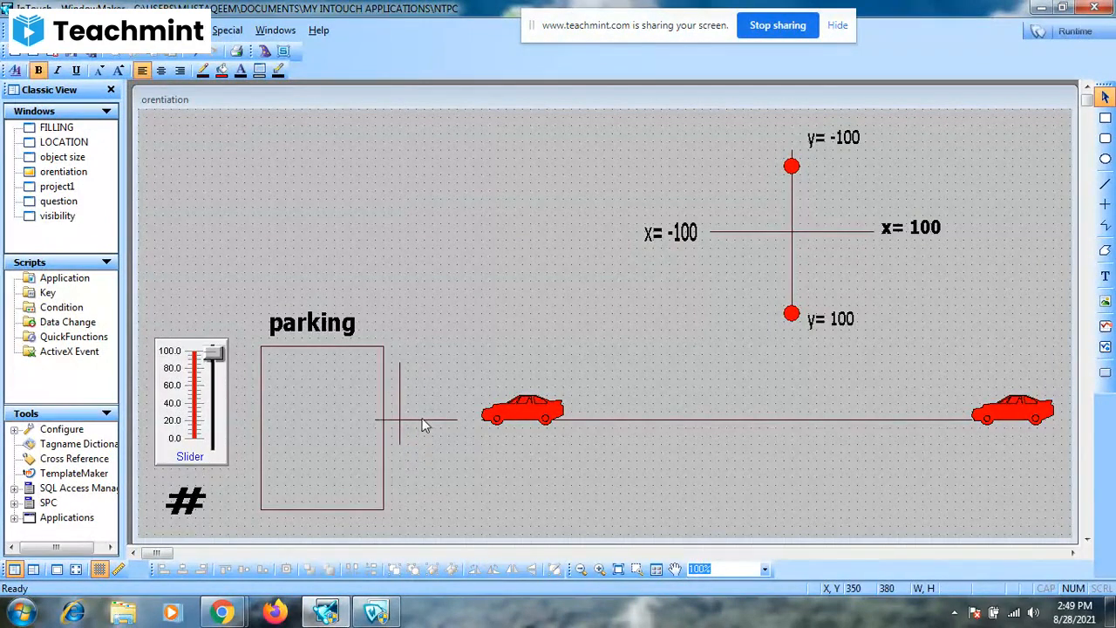
{"action": "left_click_drag", "start_coordinate": [422, 420], "coordinate": [431, 348]}
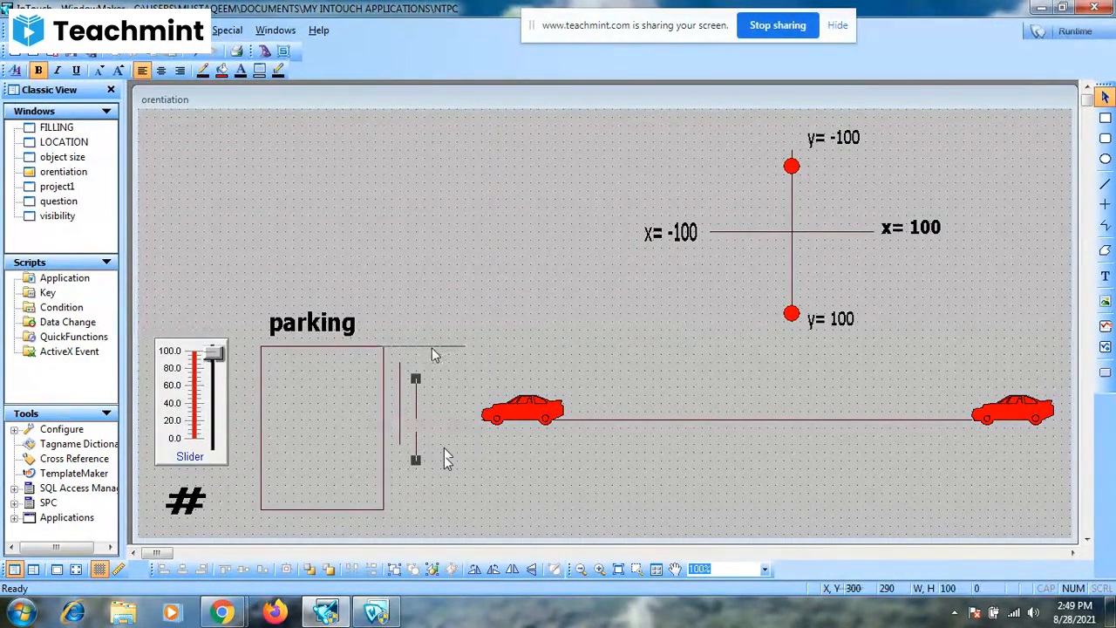
Rotate the remaining gate line copy to horizontal and place it at X 300, Y 490, extending from the box's lower-right corner.
{"action": "left_click", "coordinate": [399, 386]}
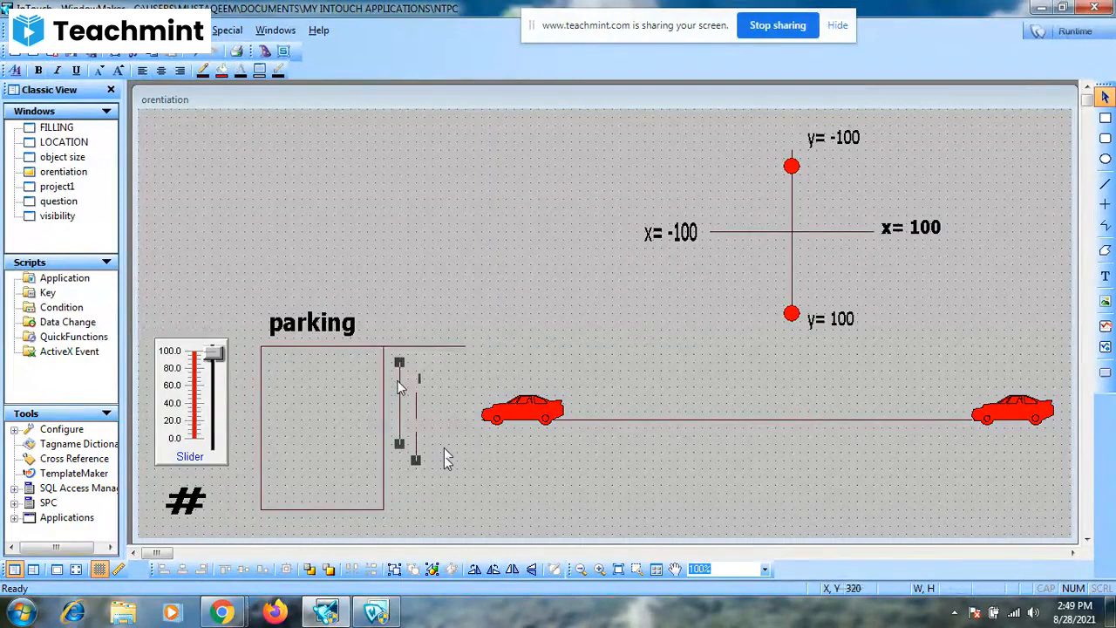
{"action": "left_click", "coordinate": [494, 570]}
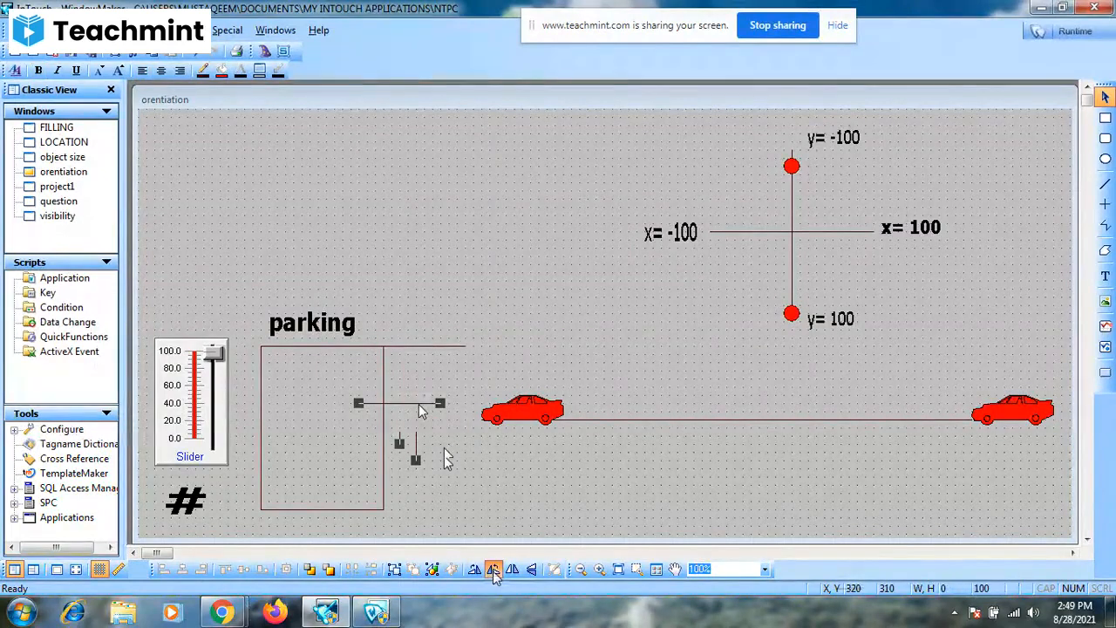
{"action": "left_click_drag", "start_coordinate": [419, 404], "coordinate": [441, 507]}
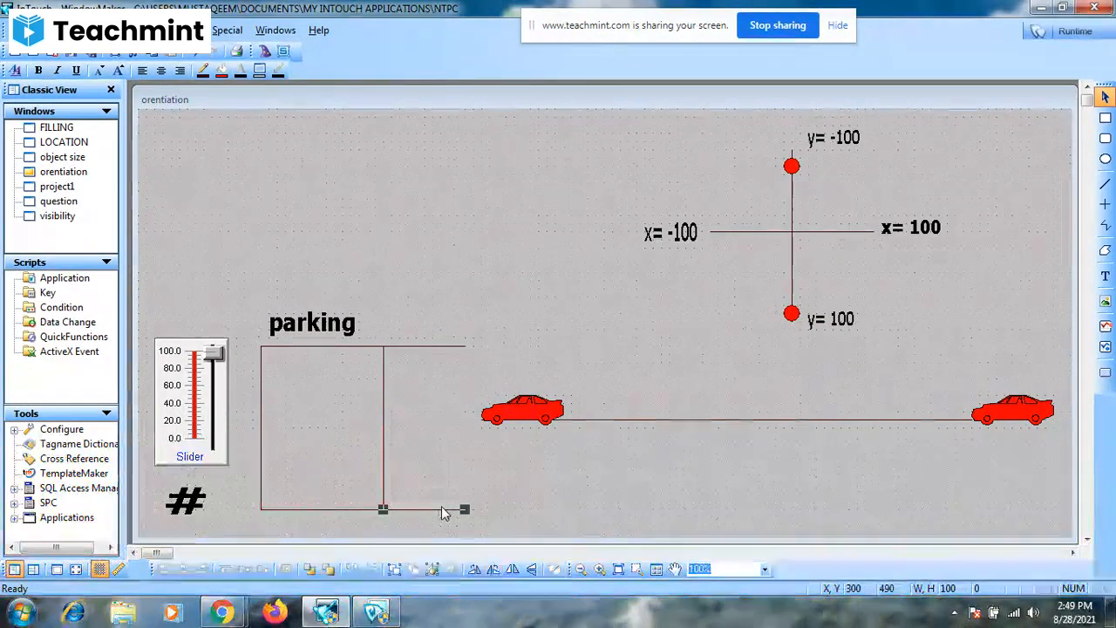
Set the upper horizontal gate line's orientation to value 75 at max CCW with 0 rotation and value 100 at max CW with 90 rotation.
{"action": "double_click", "coordinate": [427, 347]}
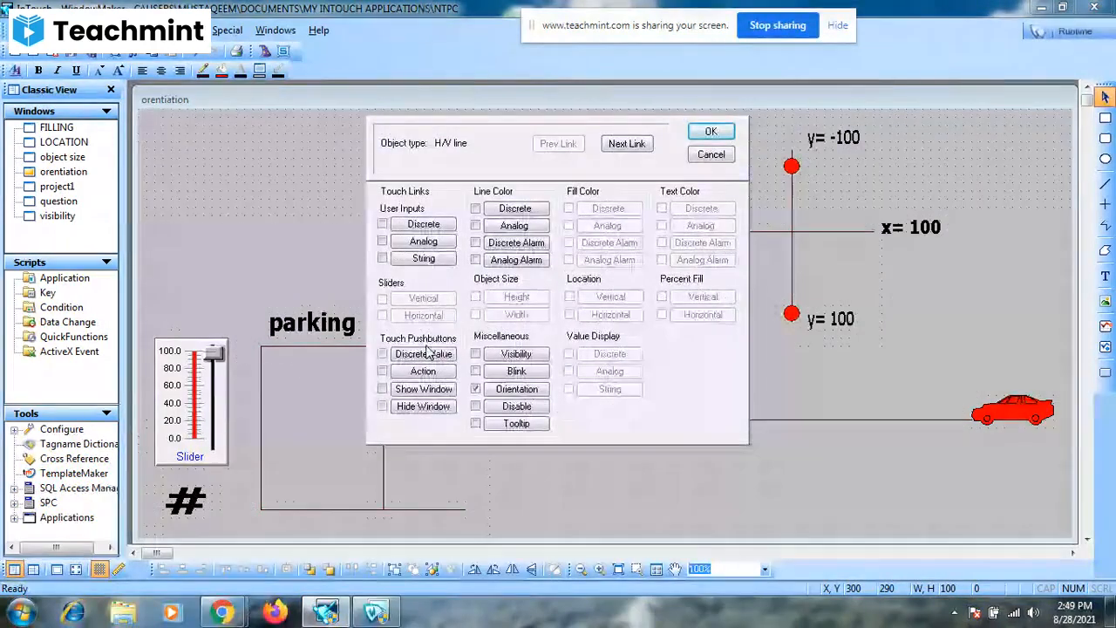
{"action": "left_click", "coordinate": [501, 388]}
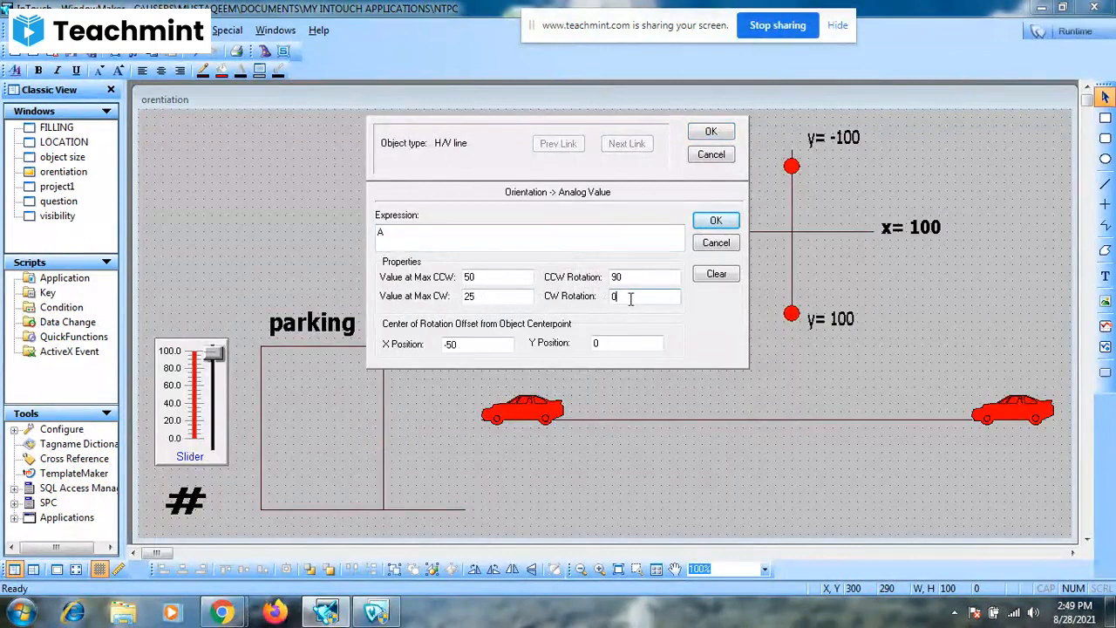
{"action": "key", "text": "BackSpace"}
{"action": "type", "text": "90"}
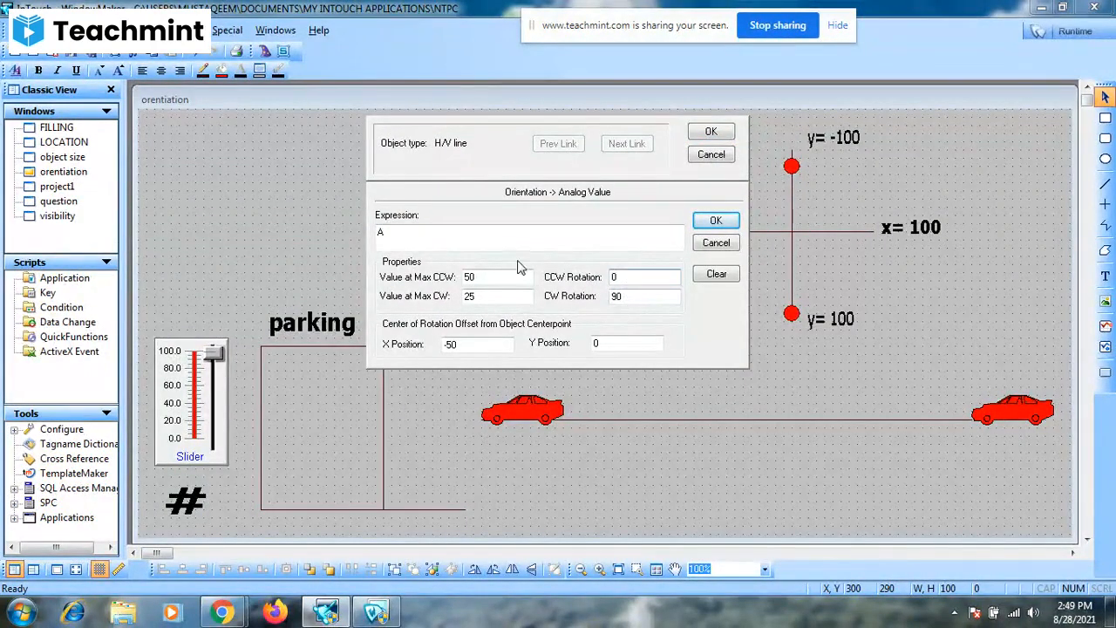
{"action": "key", "text": "BackSpace"}
{"action": "key", "text": "BackSpace"}
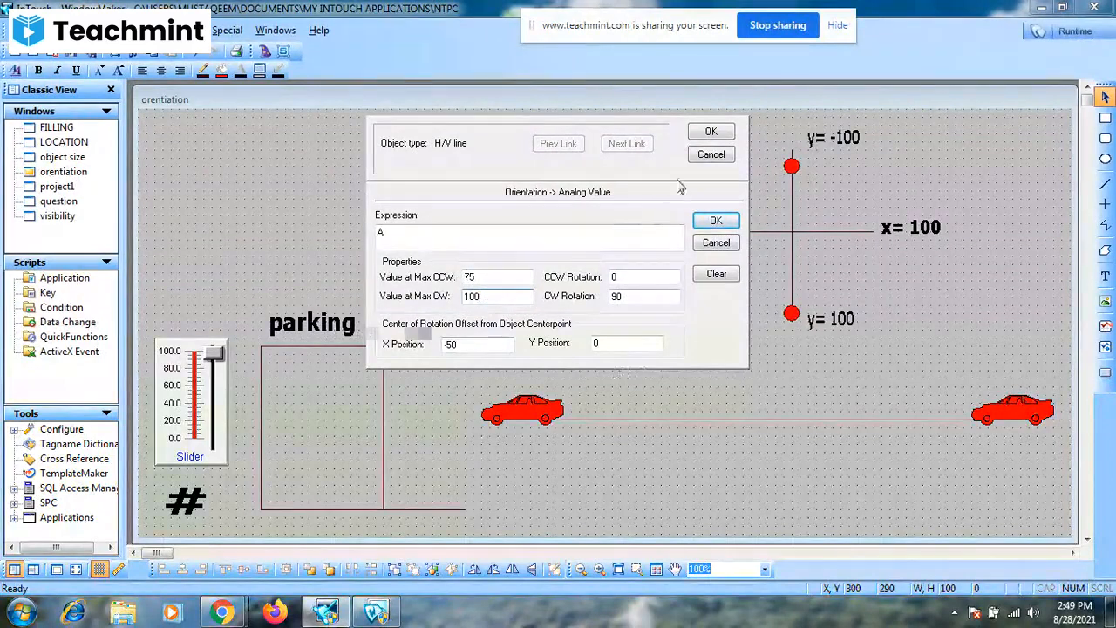
{"action": "left_click", "coordinate": [709, 134]}
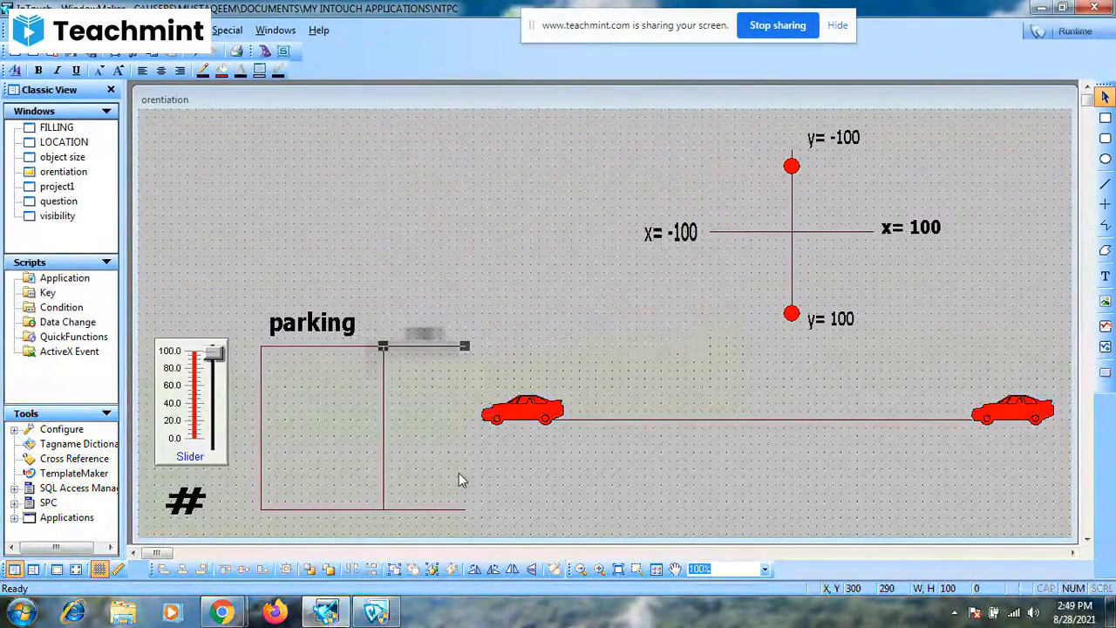
Set the lower horizontal gate line's orientation values to 100 at max CCW and 75 at max CW.
{"action": "double_click", "coordinate": [450, 508]}
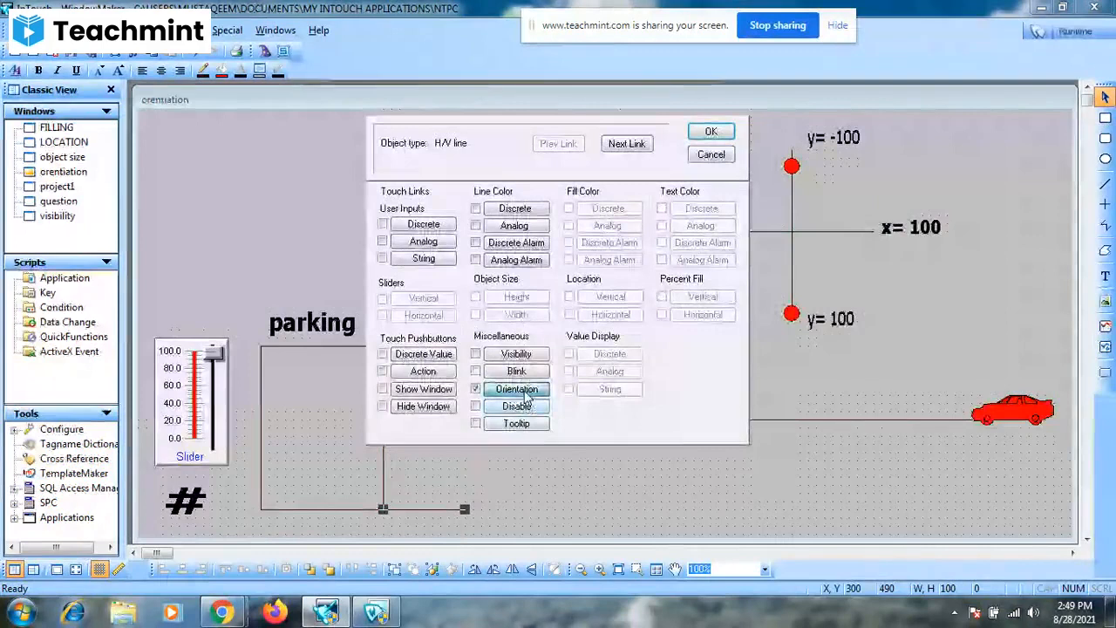
{"action": "left_click", "coordinate": [524, 393]}
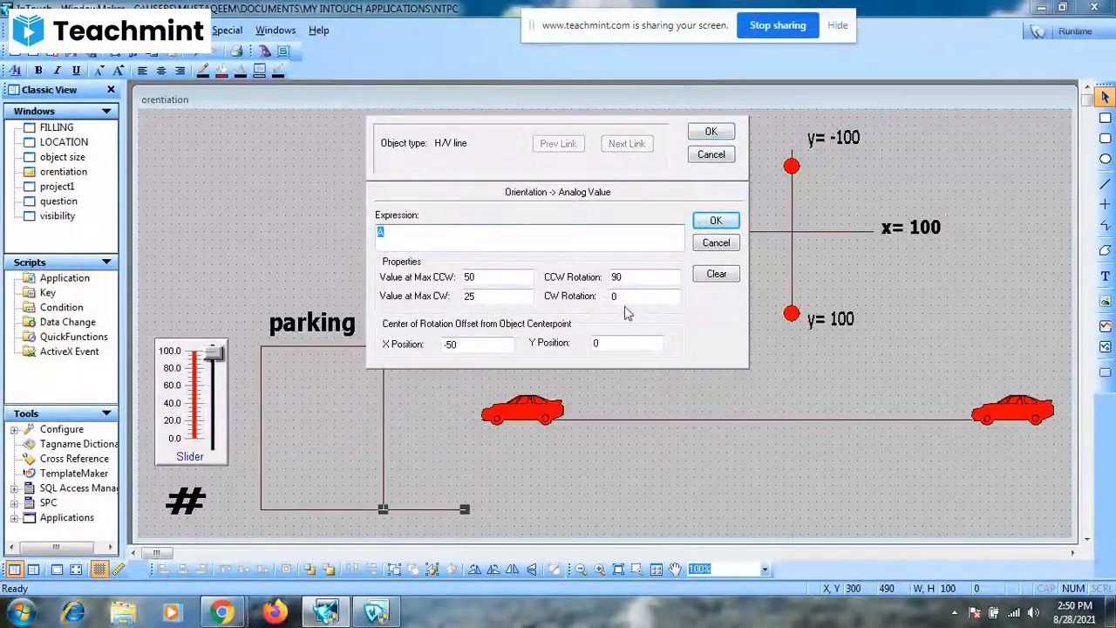
{"action": "double_click", "coordinate": [506, 279]}
{"action": "type", "text": "100"}
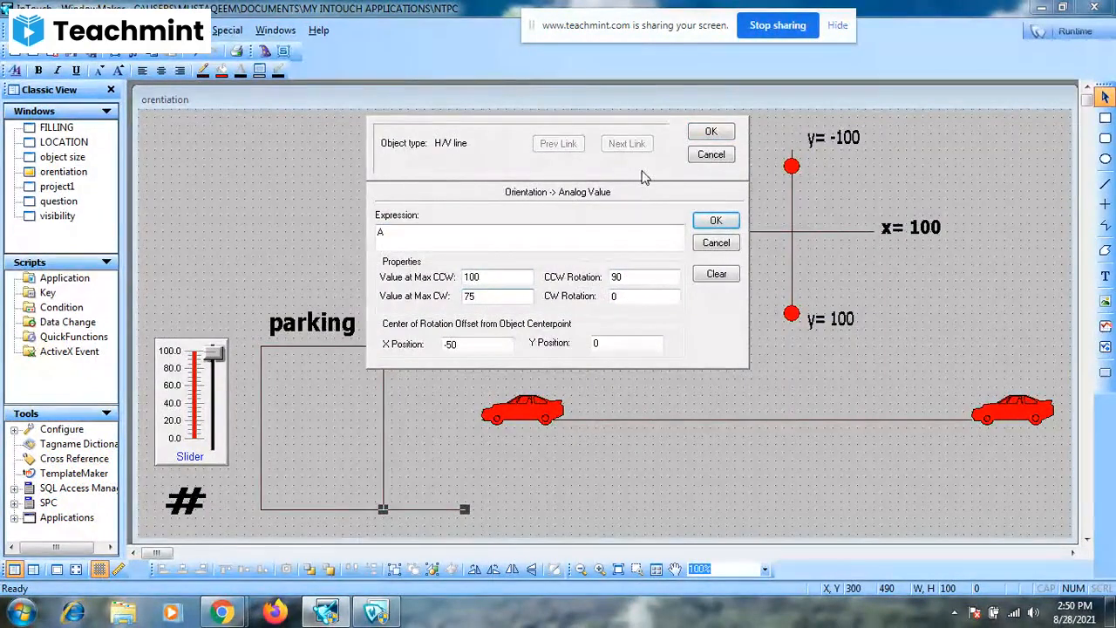
{"action": "left_click", "coordinate": [711, 132]}
Run the window and move the slider, ending at 15, to test the cars and gate lines.
{"action": "left_click", "coordinate": [1078, 33]}
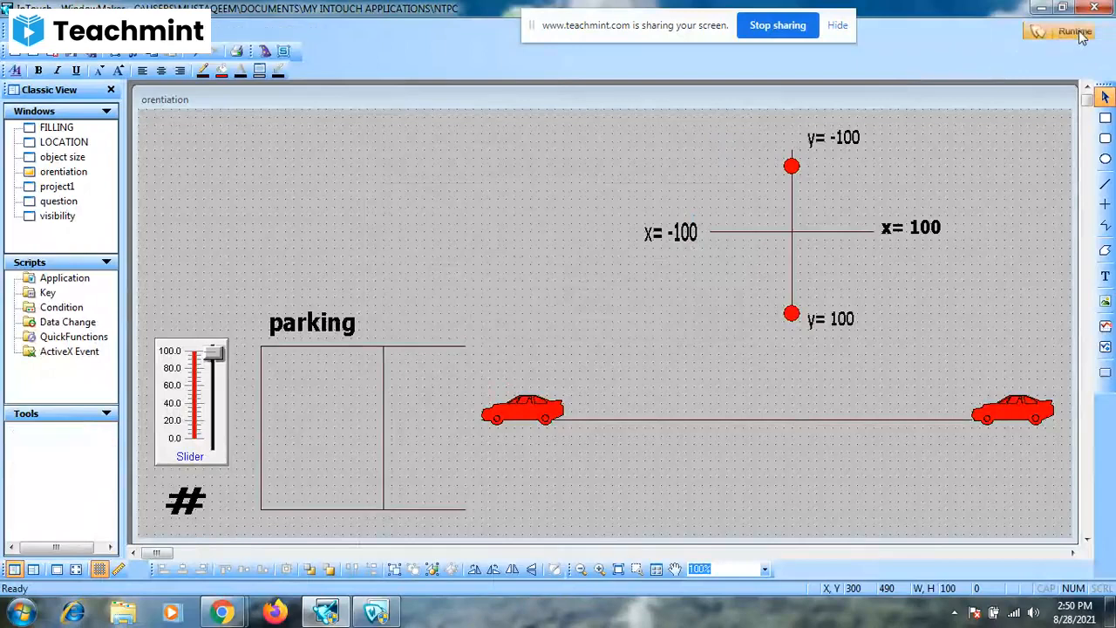
{"action": "mouse_move", "coordinate": [85, 389]}
{"action": "left_mouse_down"}
{"action": "mouse_move", "coordinate": [79, 298]}
{"action": "mouse_move", "coordinate": [80, 376]}
{"action": "left_mouse_up"}
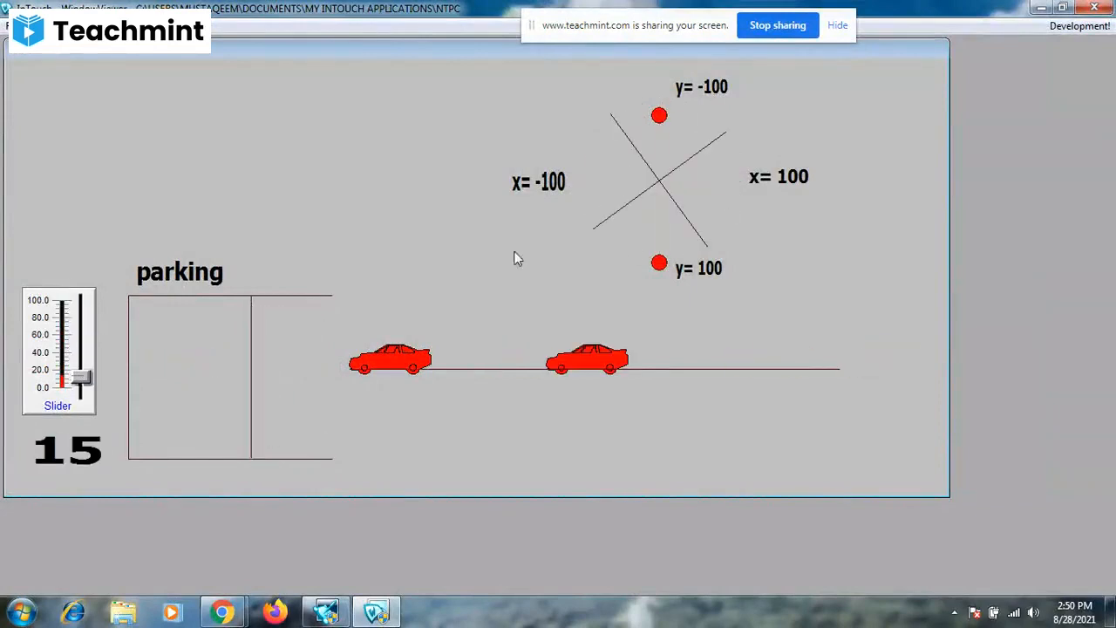
{"action": "left_click", "coordinate": [1079, 25]}
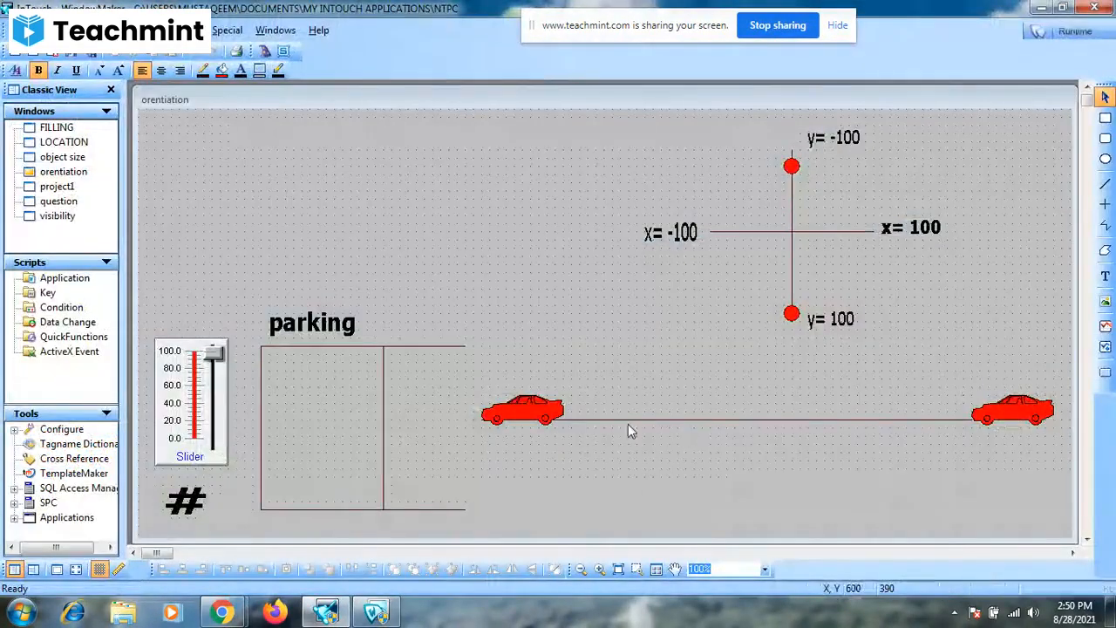
Set the visibility of the car beside the parking box to expression A>50 with visible state On.
{"action": "double_click", "coordinate": [542, 415]}
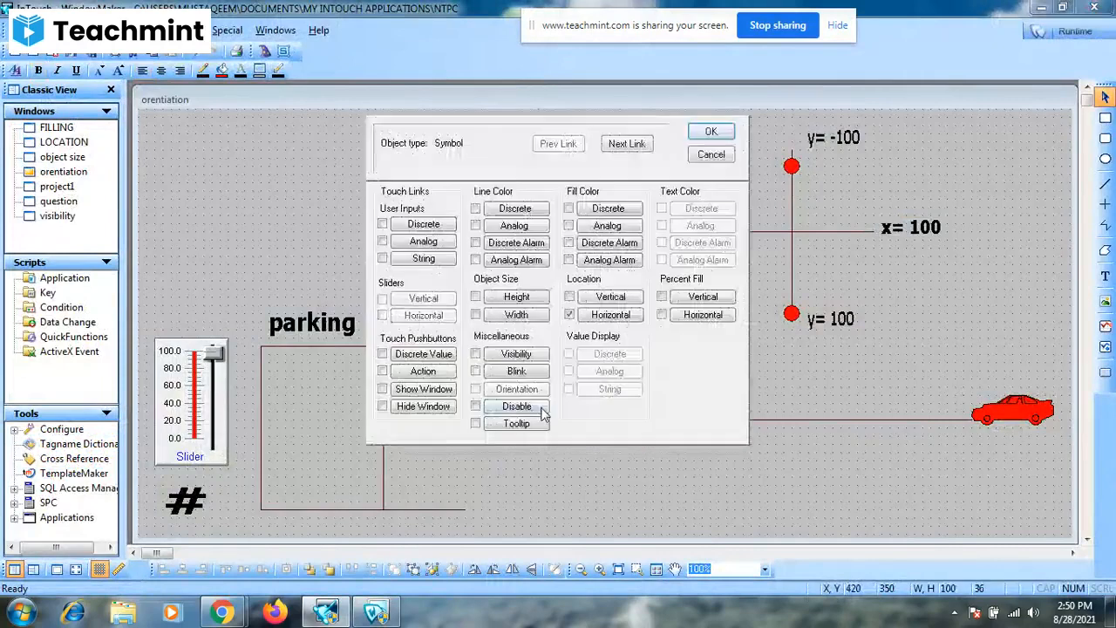
{"action": "left_click", "coordinate": [626, 315]}
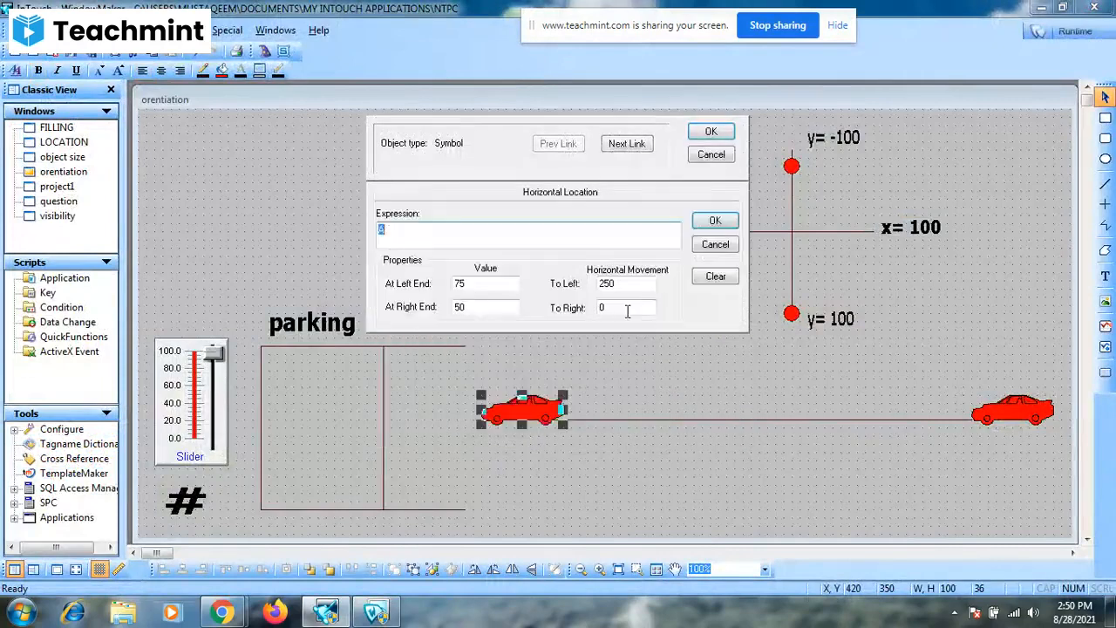
{"action": "left_click", "coordinate": [713, 250]}
{"action": "left_click", "coordinate": [502, 356]}
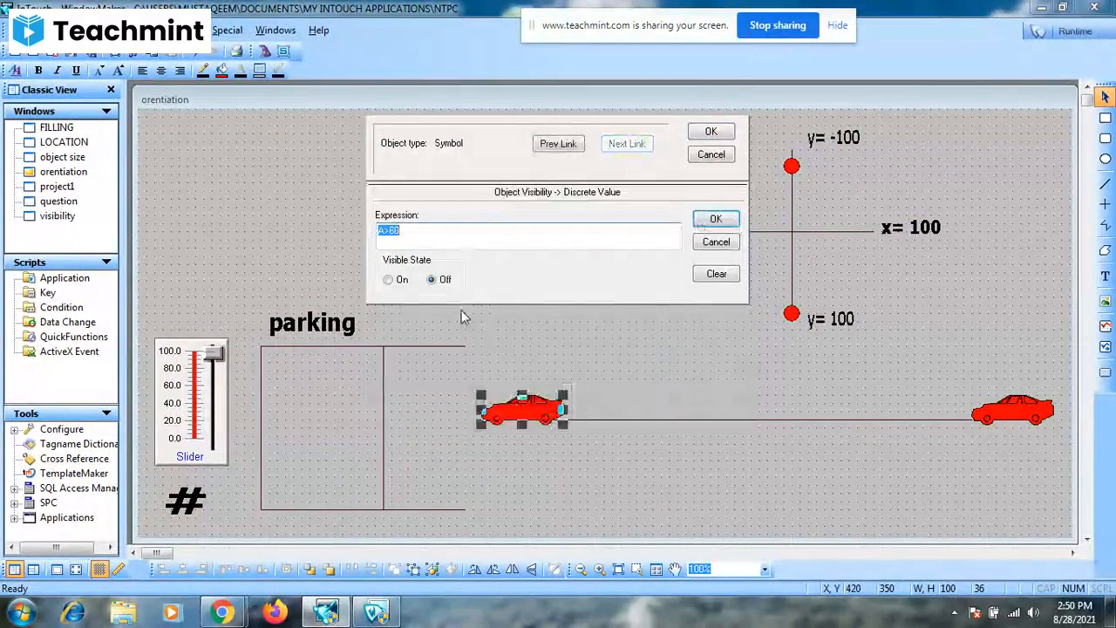
{"action": "left_click", "coordinate": [403, 285]}
{"action": "left_click", "coordinate": [417, 231]}
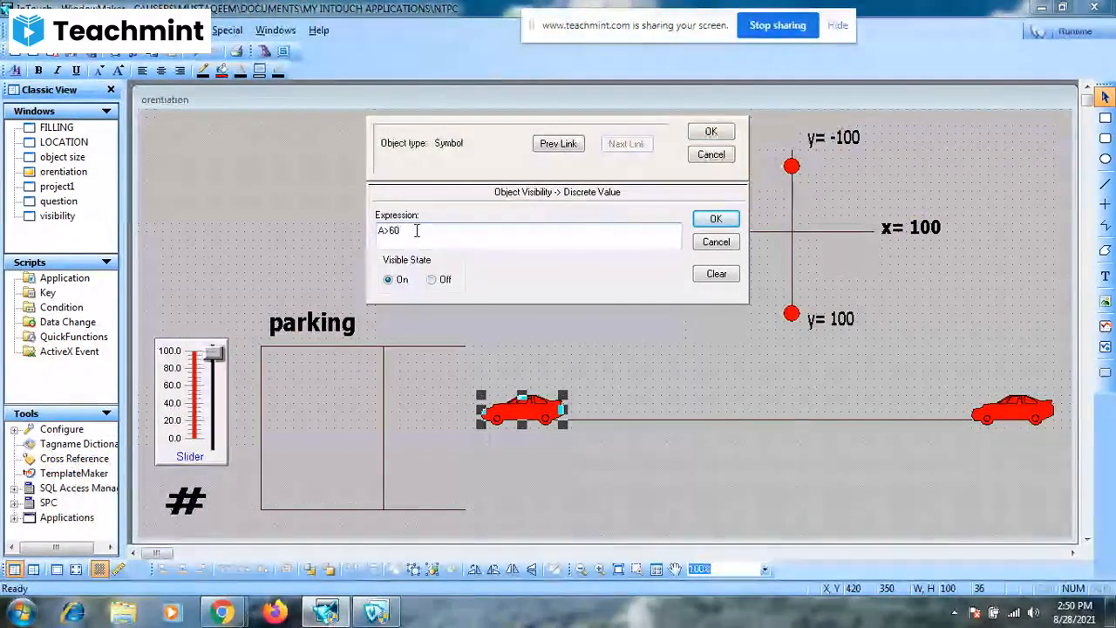
{"action": "key", "text": "BackSpace"}
{"action": "key", "text": "BackSpace"}
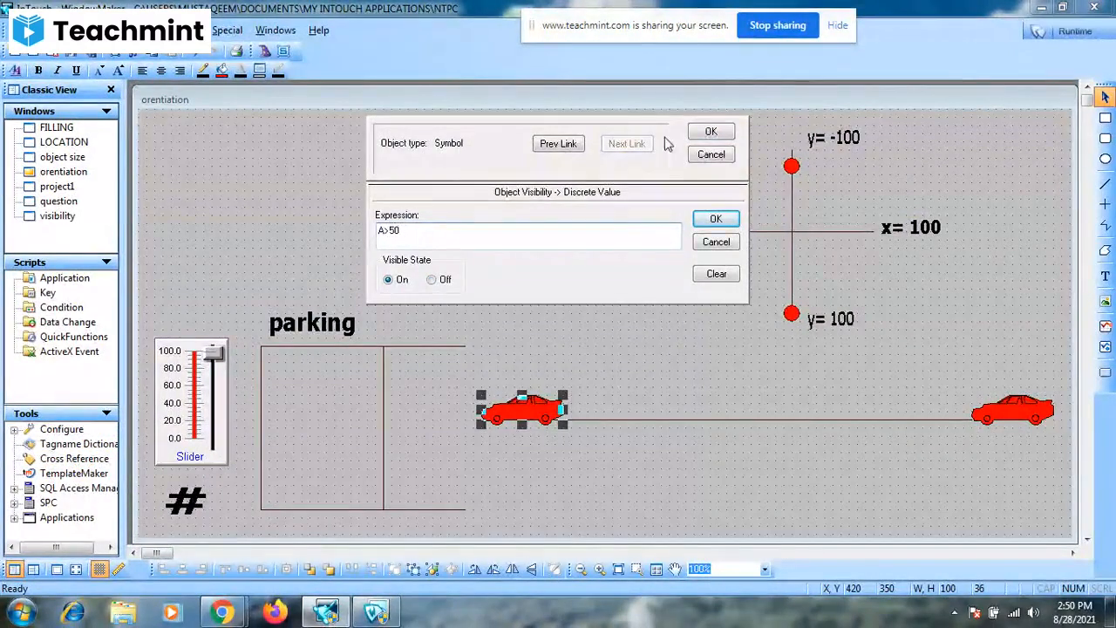
{"action": "left_click", "coordinate": [722, 131]}
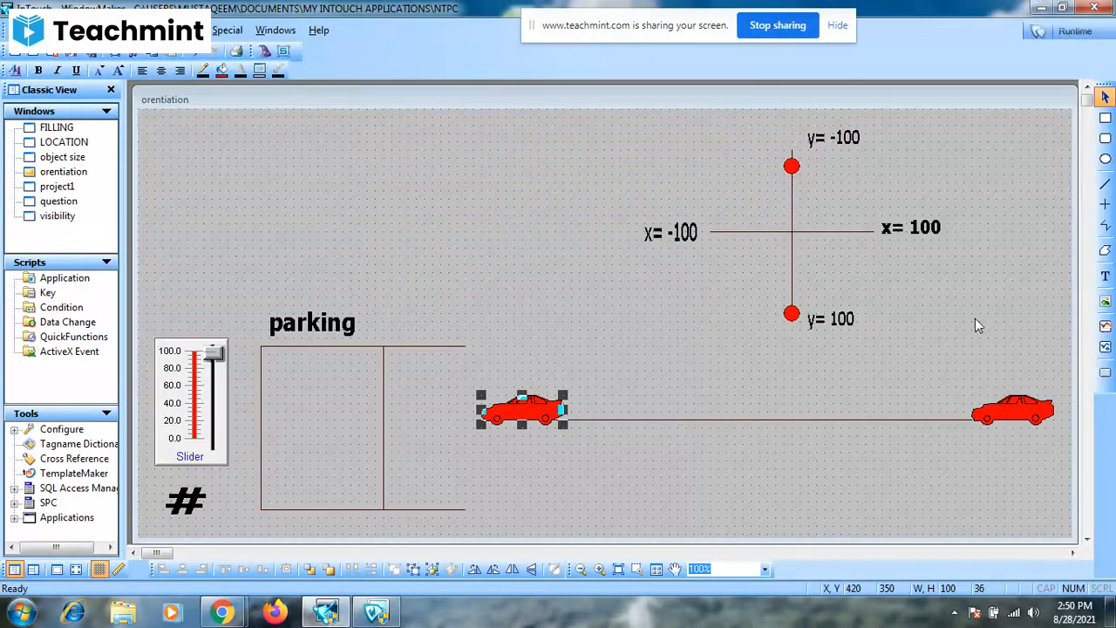
Set the visibility of the car farthest from the parking box to expression A>50 with visible state Off.
{"action": "double_click", "coordinate": [1025, 414]}
{"action": "left_click", "coordinate": [615, 316]}
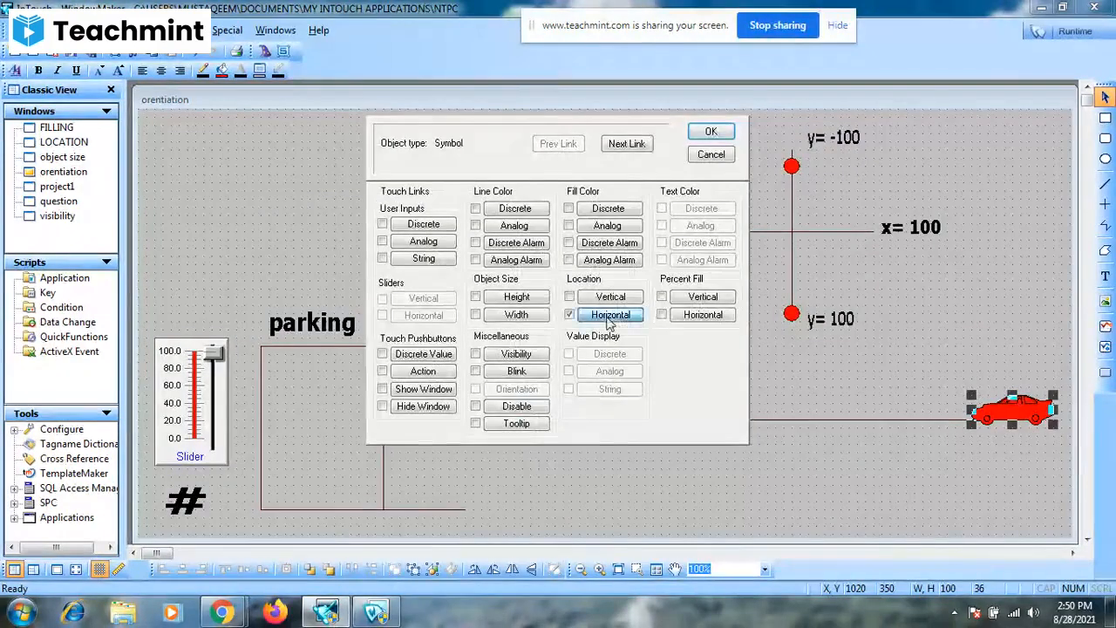
{"action": "left_click", "coordinate": [715, 245]}
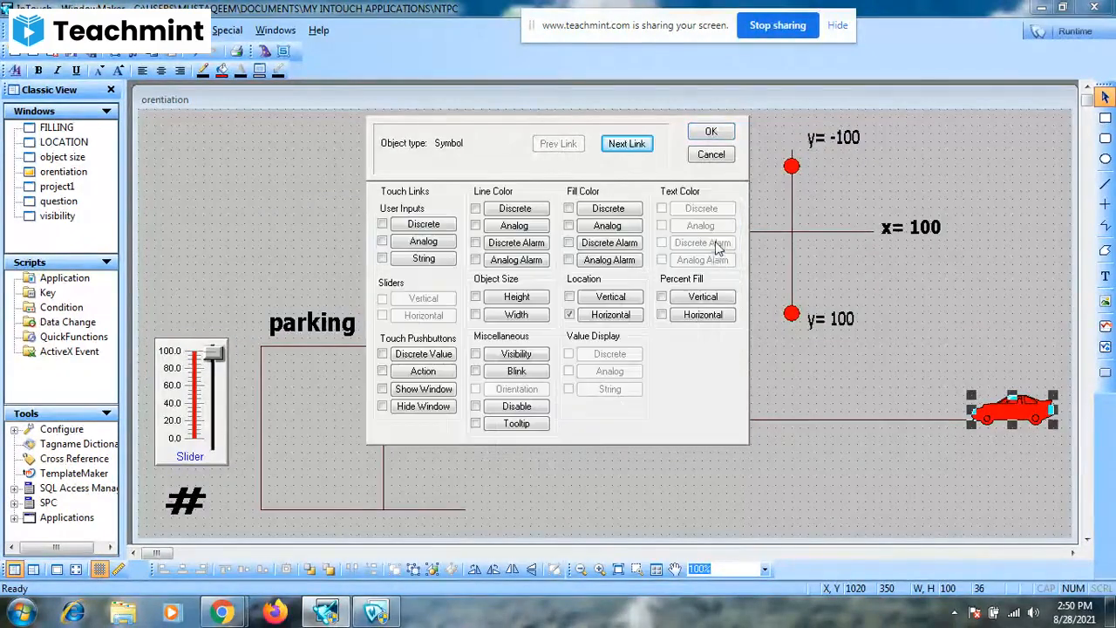
{"action": "left_click", "coordinate": [516, 354]}
{"action": "type", "text": "A>50"}
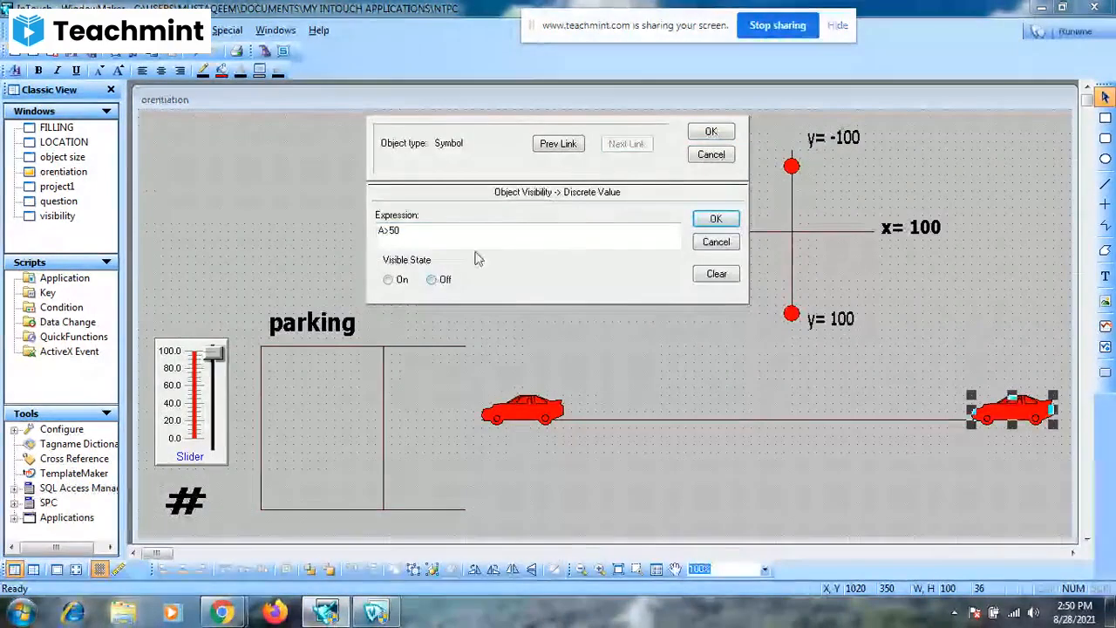
{"action": "left_click", "coordinate": [710, 132]}
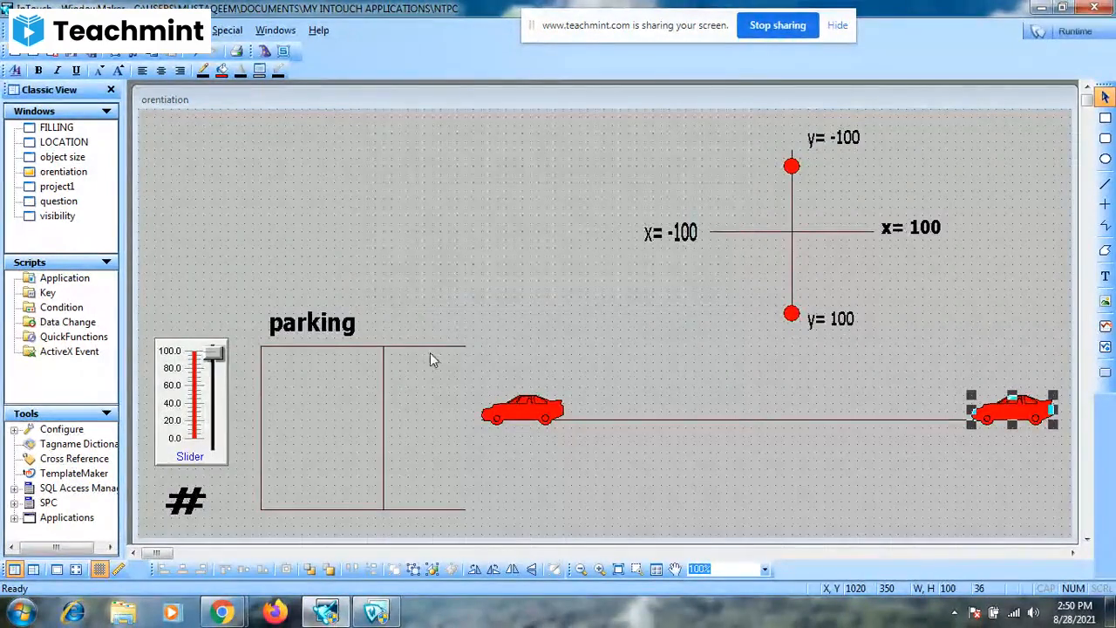
Set the visibility of both horizontal gate lines to expression A>75 with visible state On.
{"action": "double_click", "coordinate": [430, 346]}
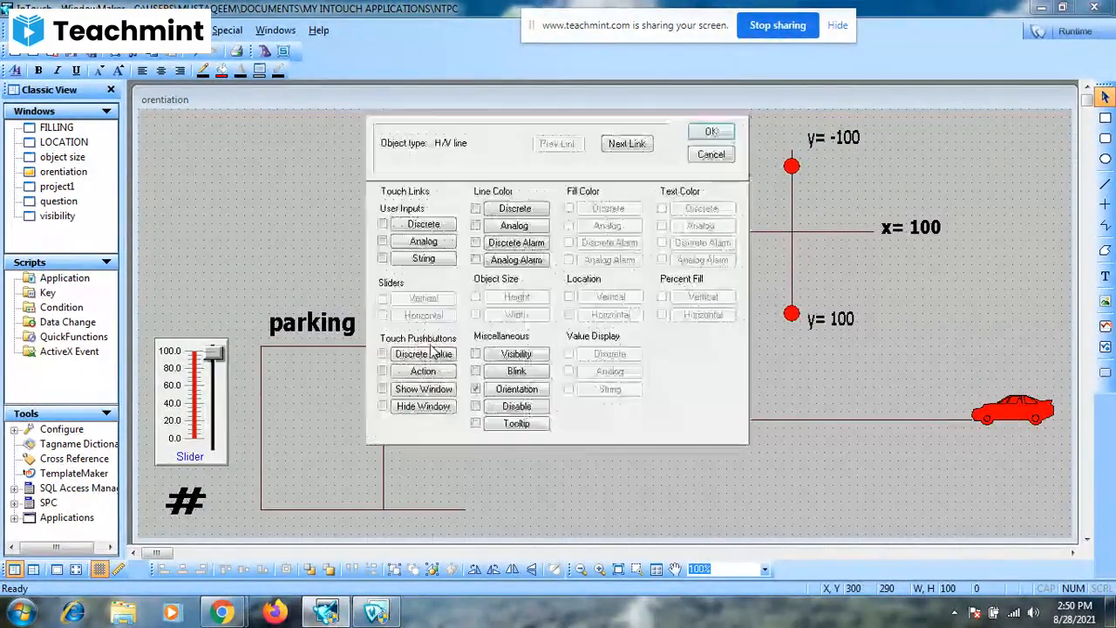
{"action": "left_click", "coordinate": [515, 357]}
{"action": "left_click", "coordinate": [442, 236]}
{"action": "key", "text": "BackSpace"}
{"action": "key", "text": "BackSpace"}
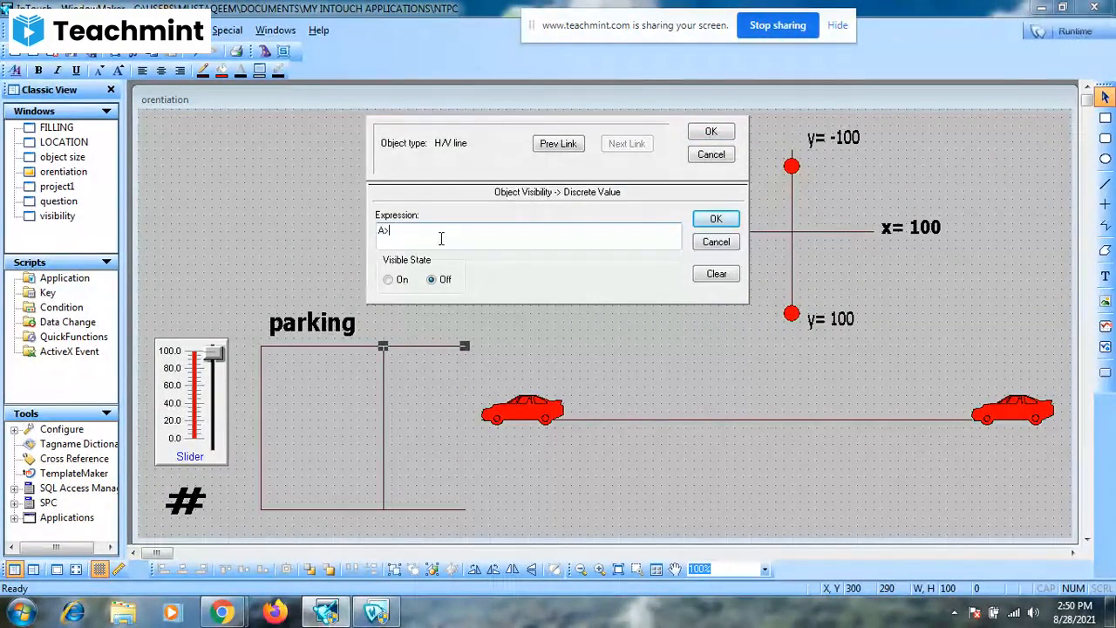
{"action": "left_click", "coordinate": [390, 279]}
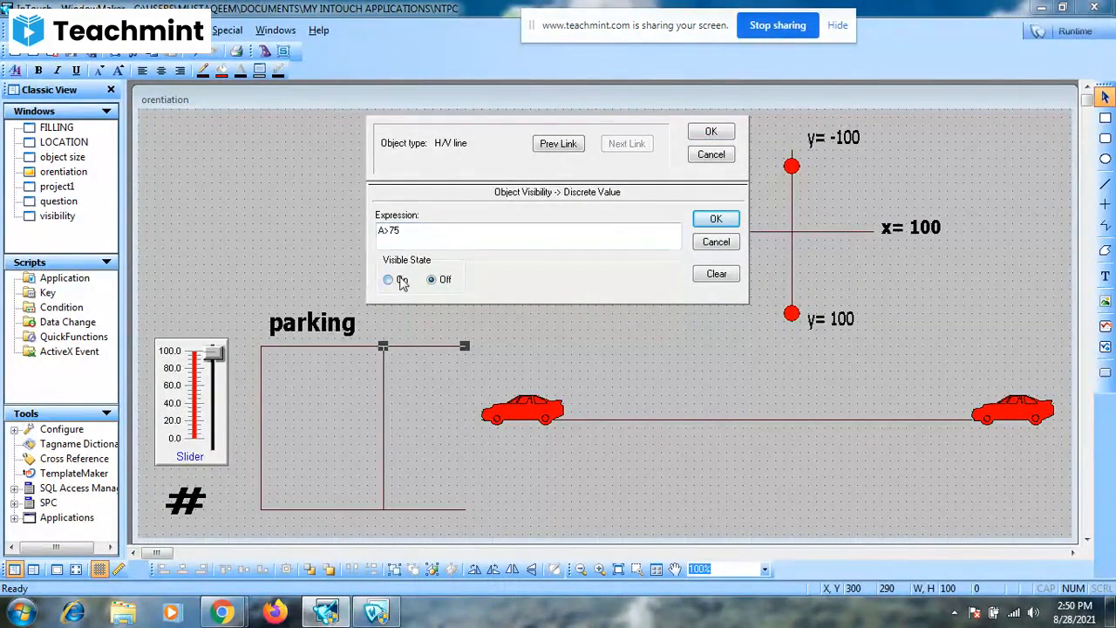
{"action": "left_click", "coordinate": [703, 135]}
{"action": "left_click", "coordinate": [454, 508]}
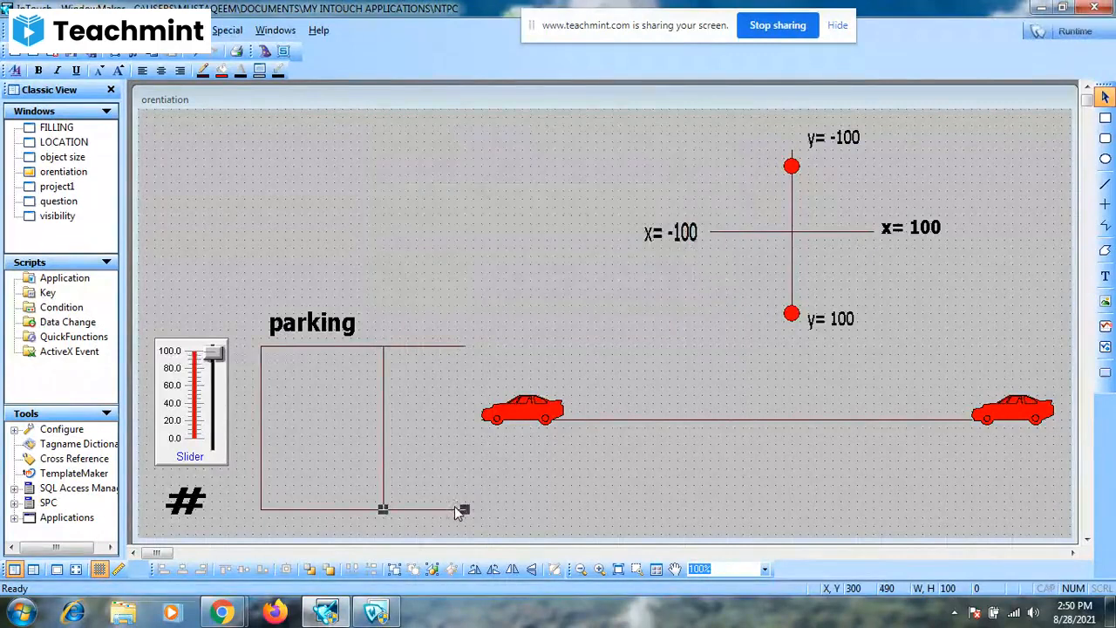
{"action": "double_click", "coordinate": [454, 509]}
{"action": "left_click", "coordinate": [513, 355]}
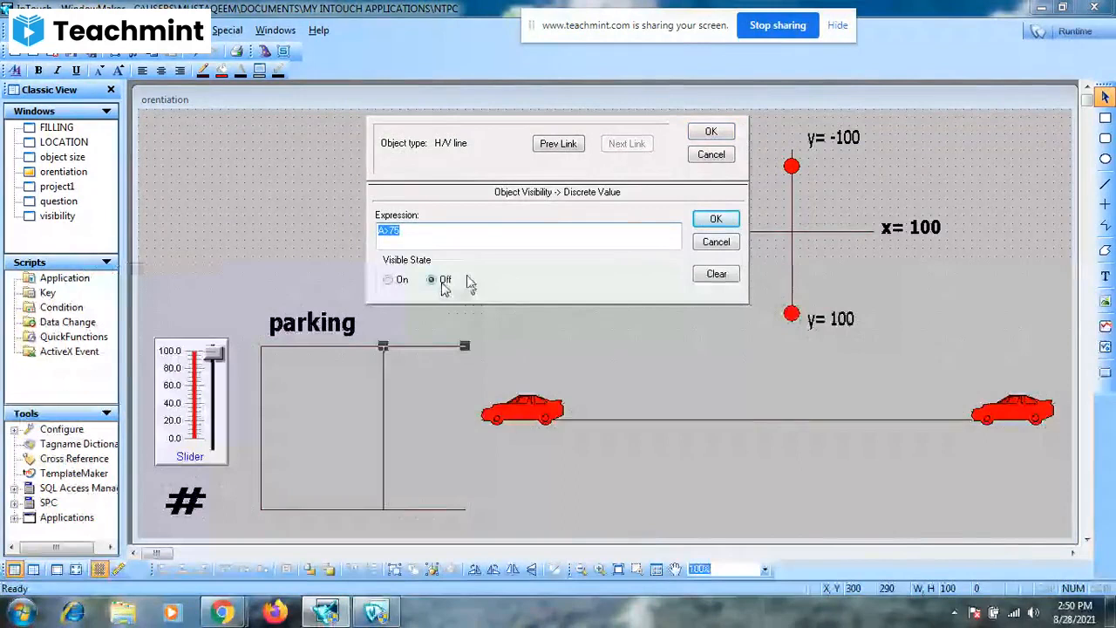
{"action": "left_click", "coordinate": [727, 133]}
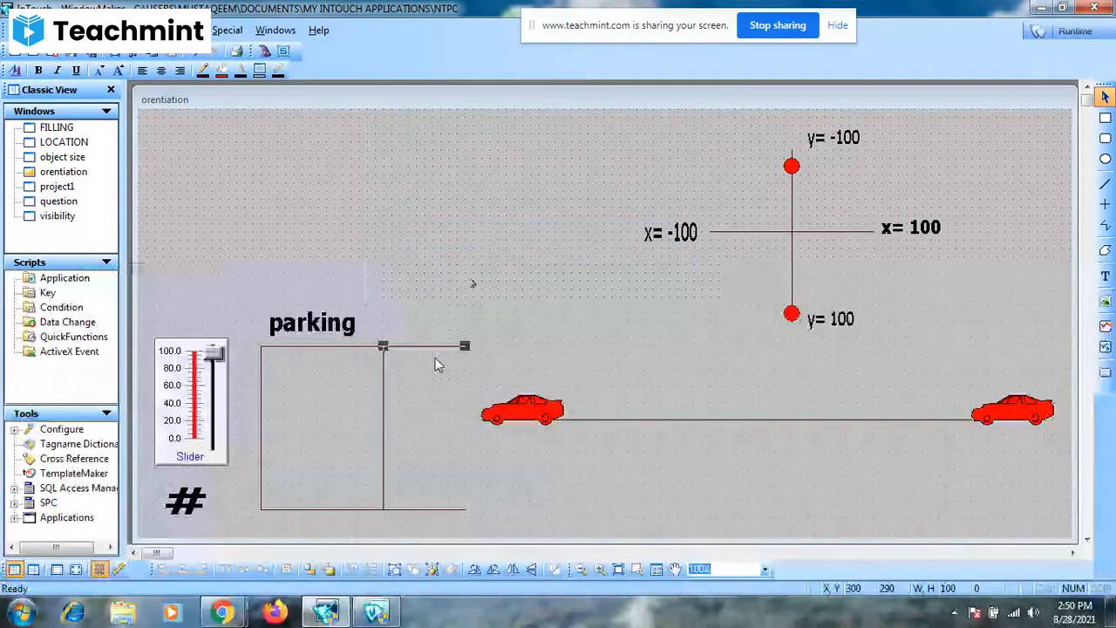
Set the visibility of both vertical gate lines of the parking box to expression A>75 with visible state Off.
{"action": "double_click", "coordinate": [384, 381]}
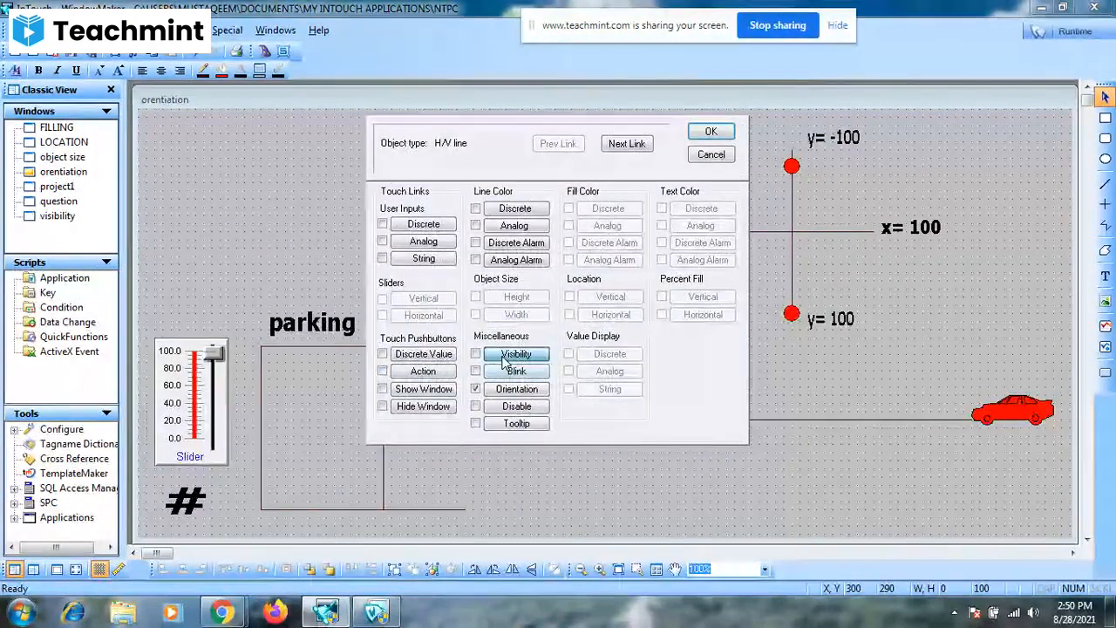
{"action": "left_click", "coordinate": [514, 356]}
{"action": "left_click", "coordinate": [439, 286]}
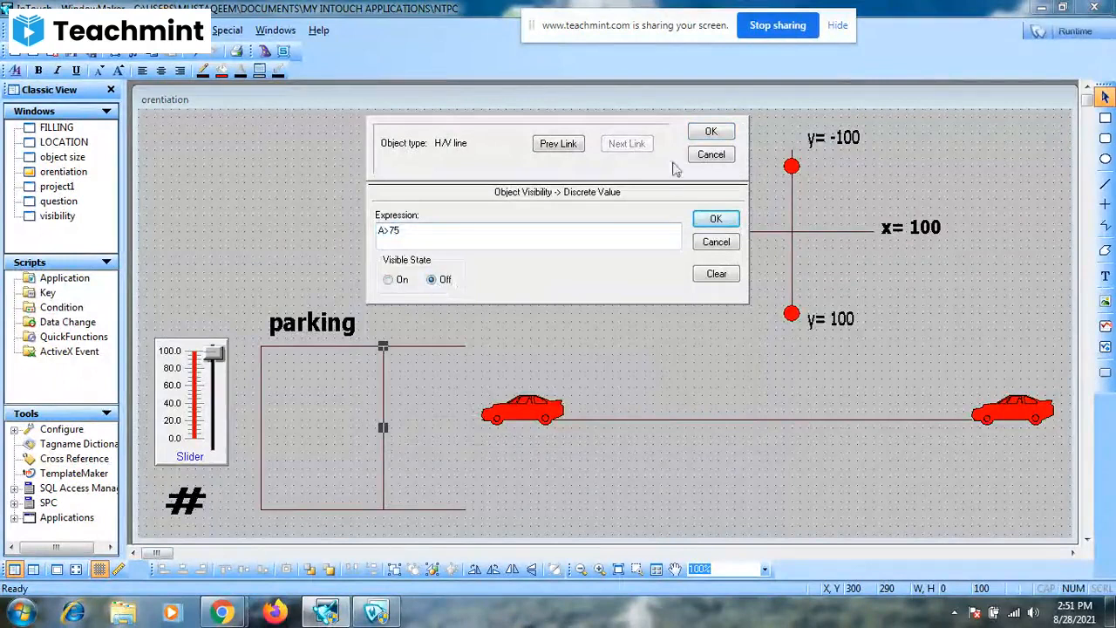
{"action": "left_click", "coordinate": [711, 132]}
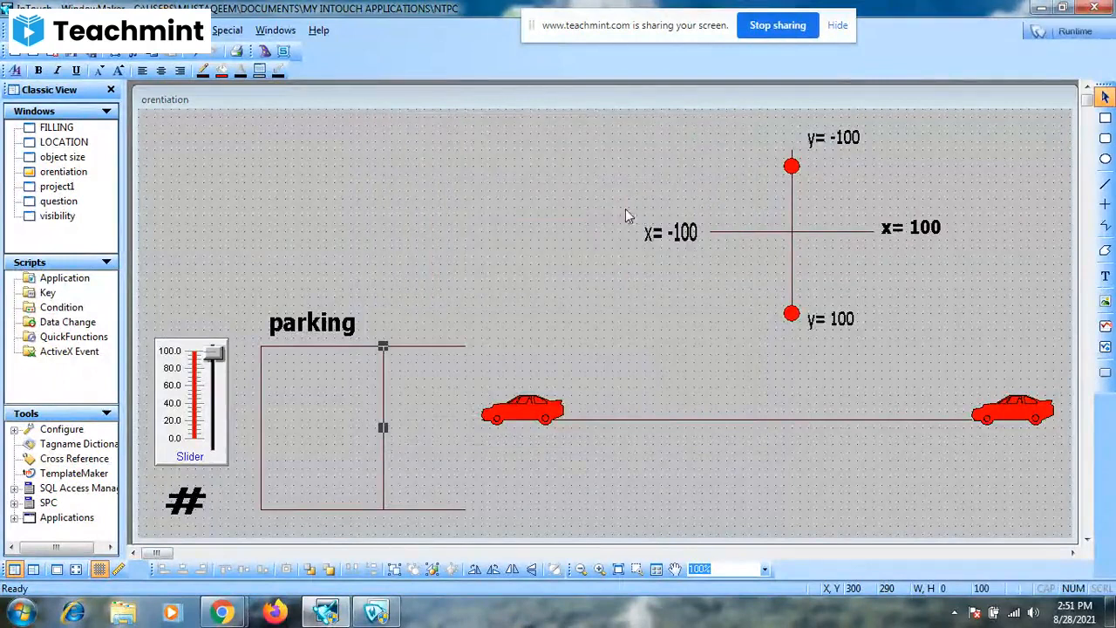
{"action": "left_click", "coordinate": [384, 476]}
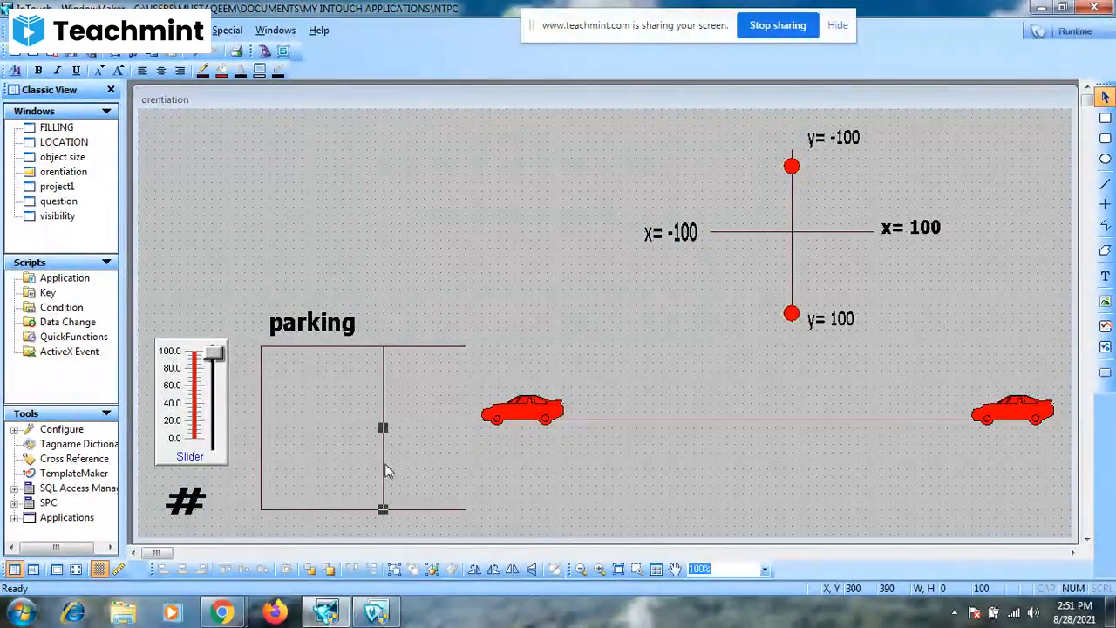
{"action": "double_click", "coordinate": [384, 471]}
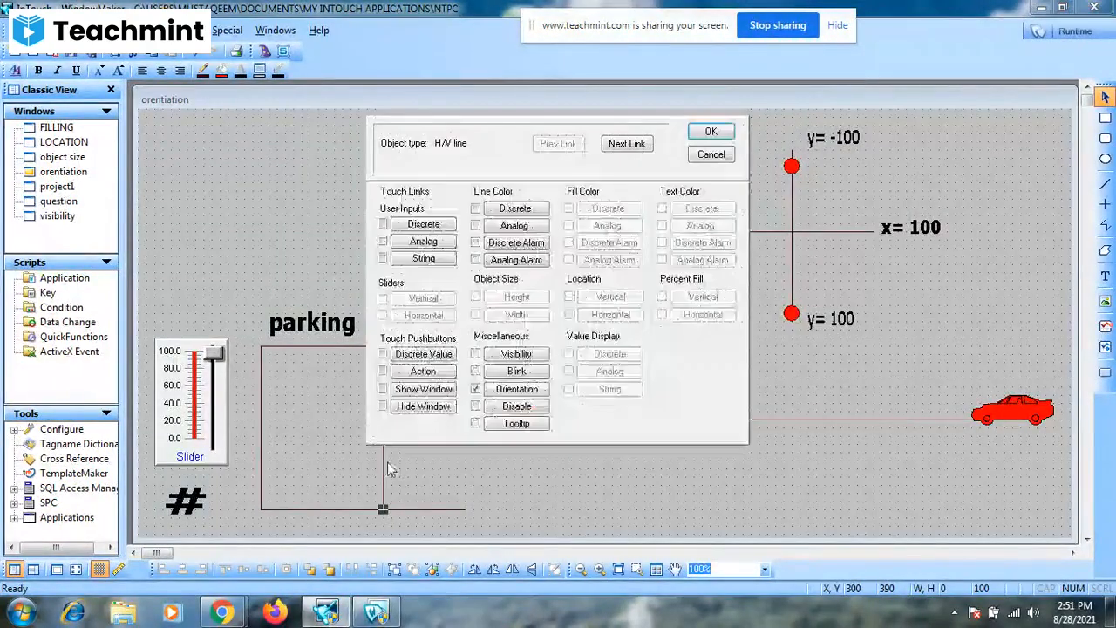
{"action": "left_click", "coordinate": [520, 355]}
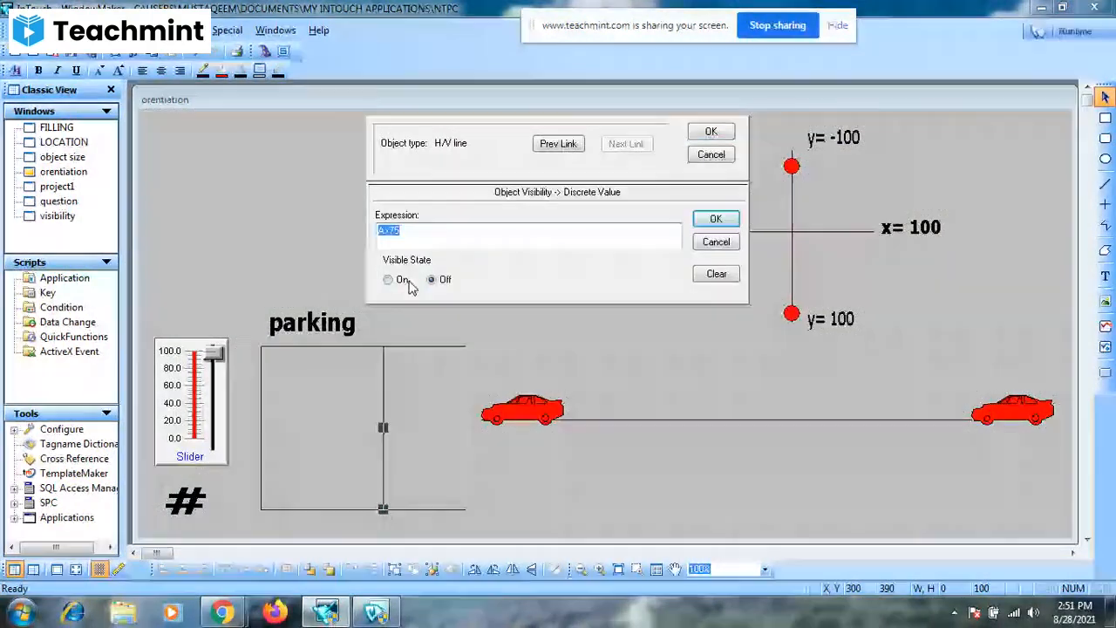
{"action": "left_click", "coordinate": [722, 134]}
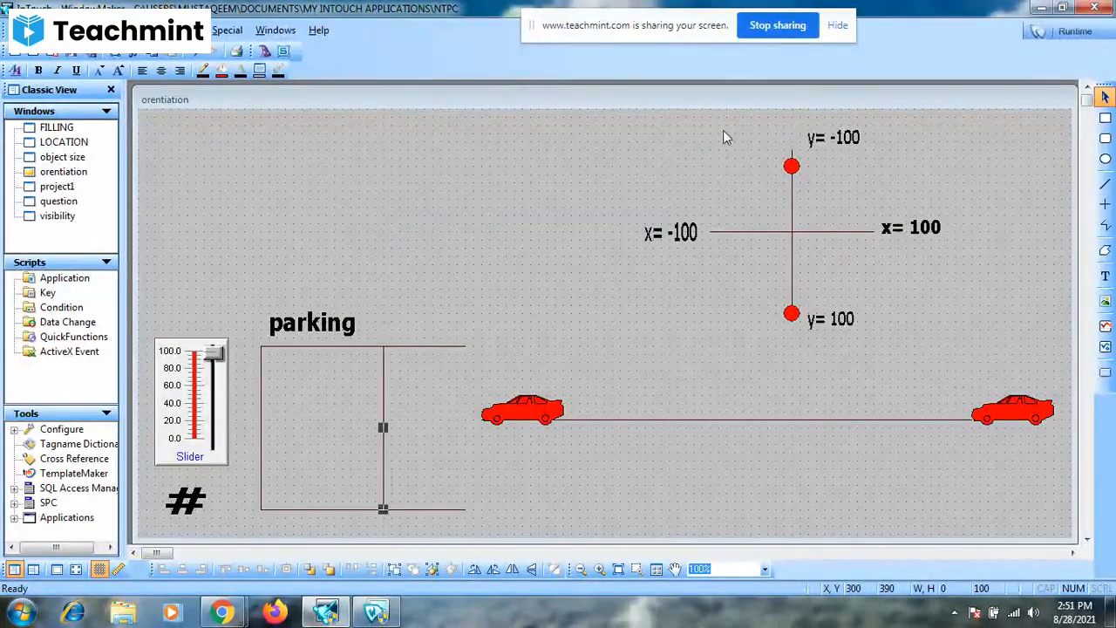
Run the window and move the slider, ending at 0, to check the visibility of the cars and gate lines.
{"action": "left_click", "coordinate": [1067, 31]}
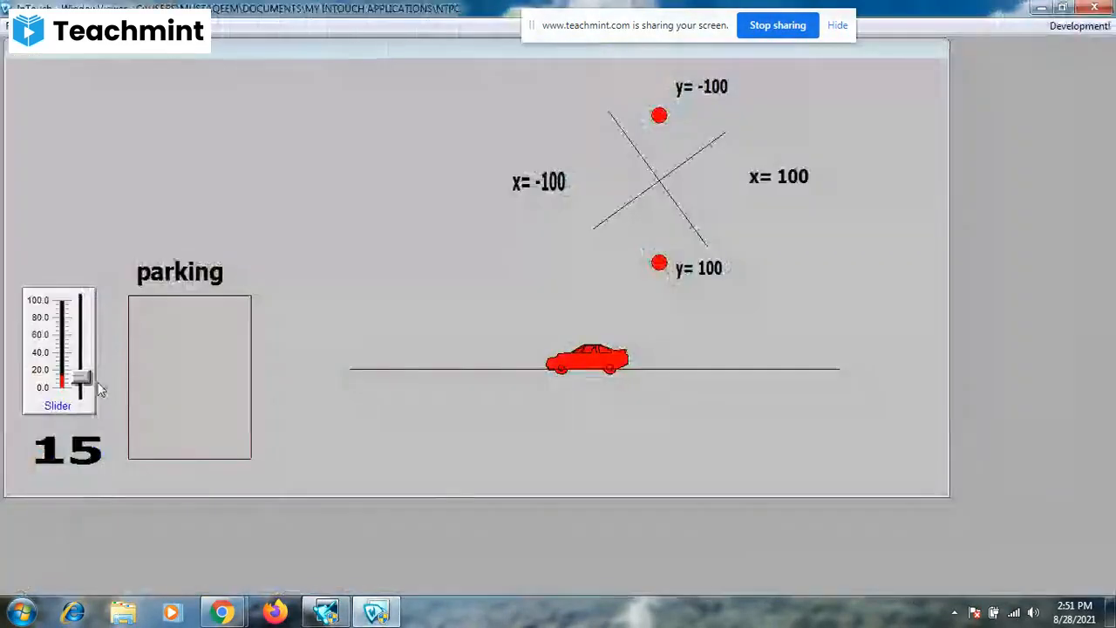
{"action": "left_click_drag", "start_coordinate": [81, 380], "coordinate": [85, 404]}
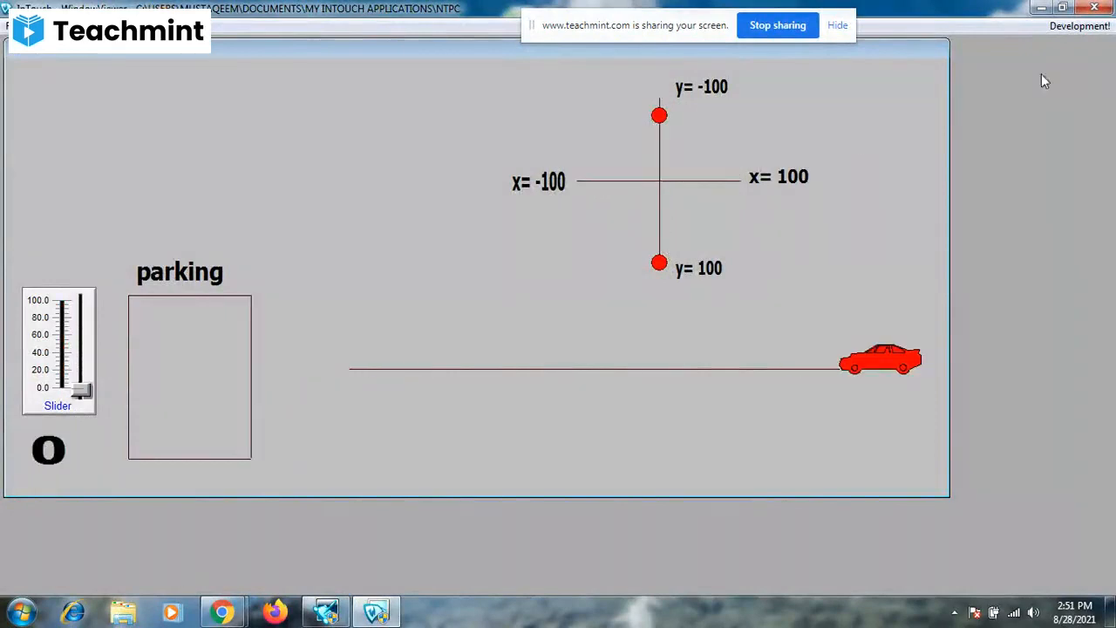
{"action": "left_click", "coordinate": [1082, 27]}
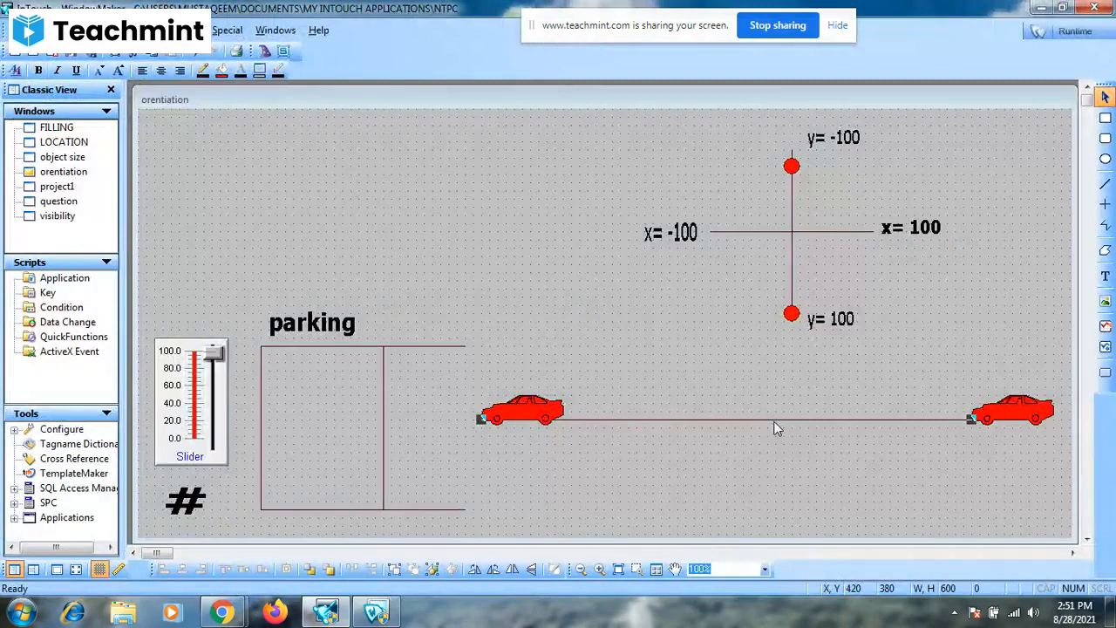
Delete the long horizontal road line between the two cars.
{"action": "key", "text": "Delete"}
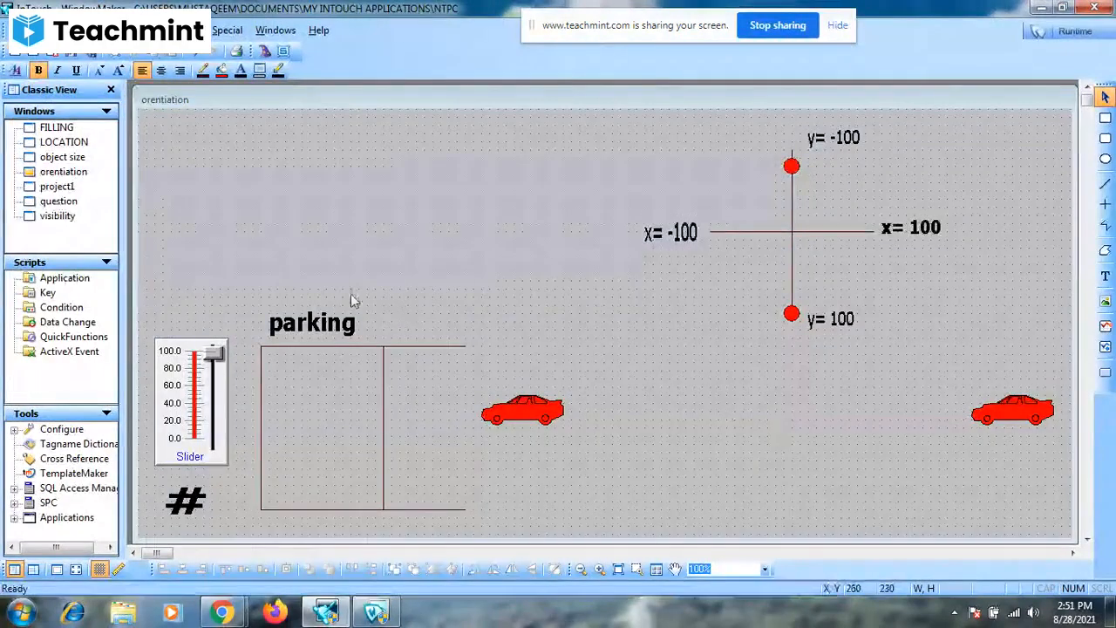
Open the Symbol Factory wizard and examine its categories, including Safety, Plant Facilities and Misc. Symbols 2, for a symbol usable as a road.
{"action": "left_click", "coordinate": [266, 52]}
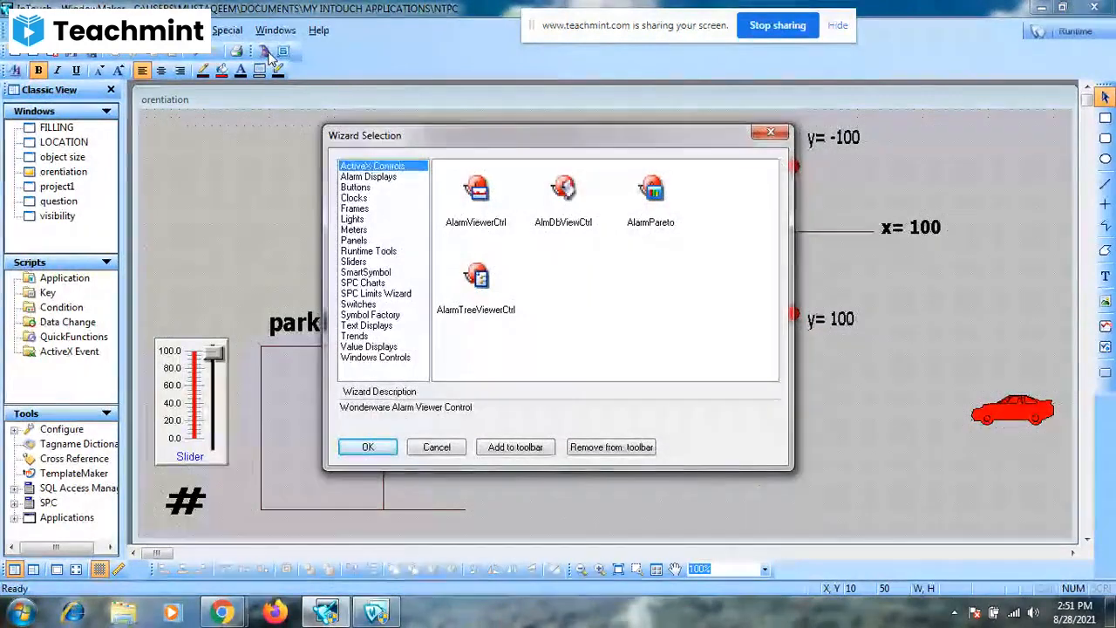
{"action": "left_click", "coordinate": [381, 315]}
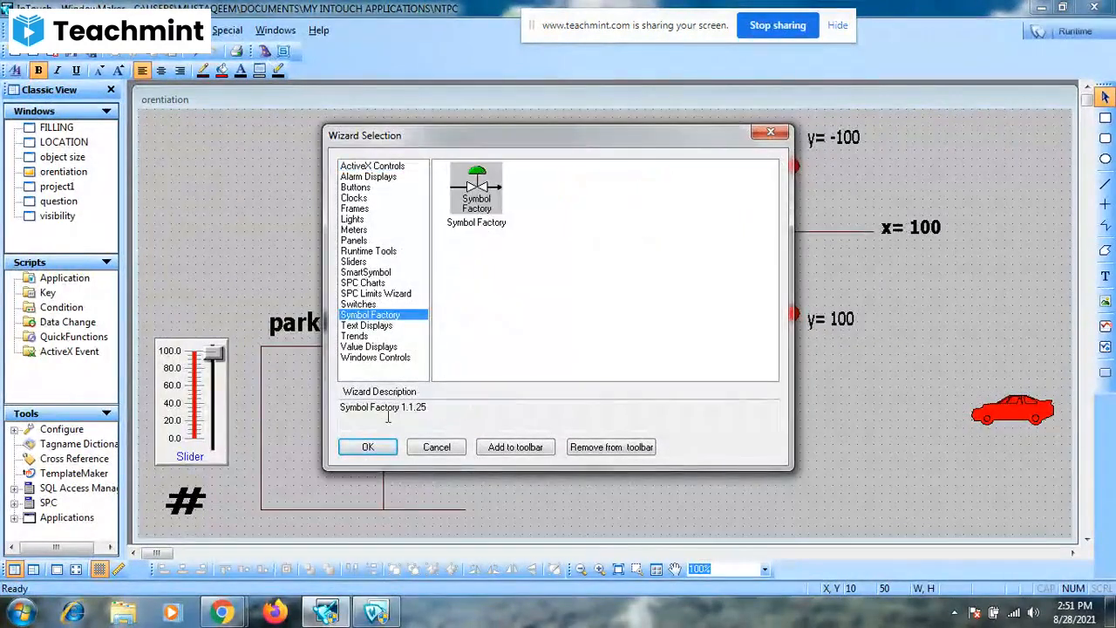
{"action": "left_click", "coordinate": [368, 447]}
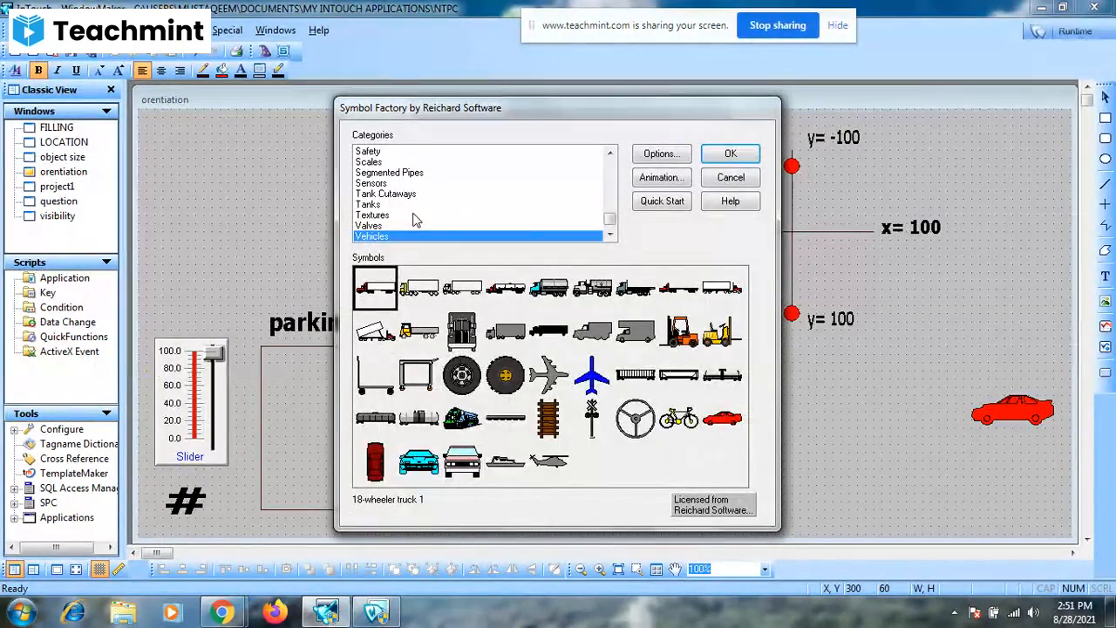
{"action": "key", "text": "Down"}
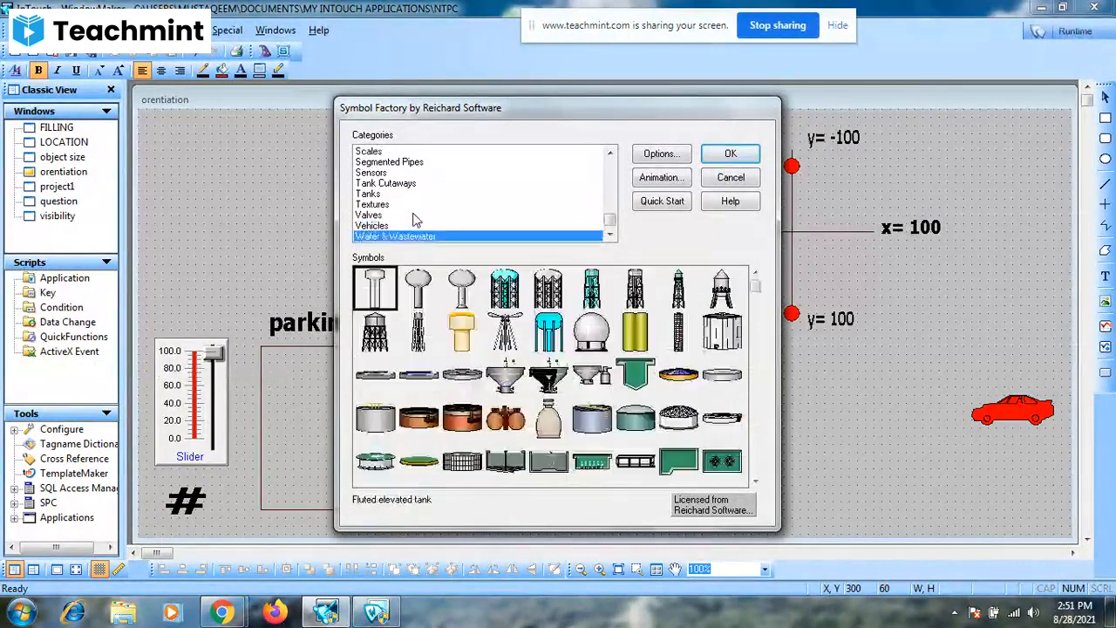
{"action": "key", "text": "Down"}
{"action": "key", "text": "Up"}
{"action": "key", "text": "Up"}
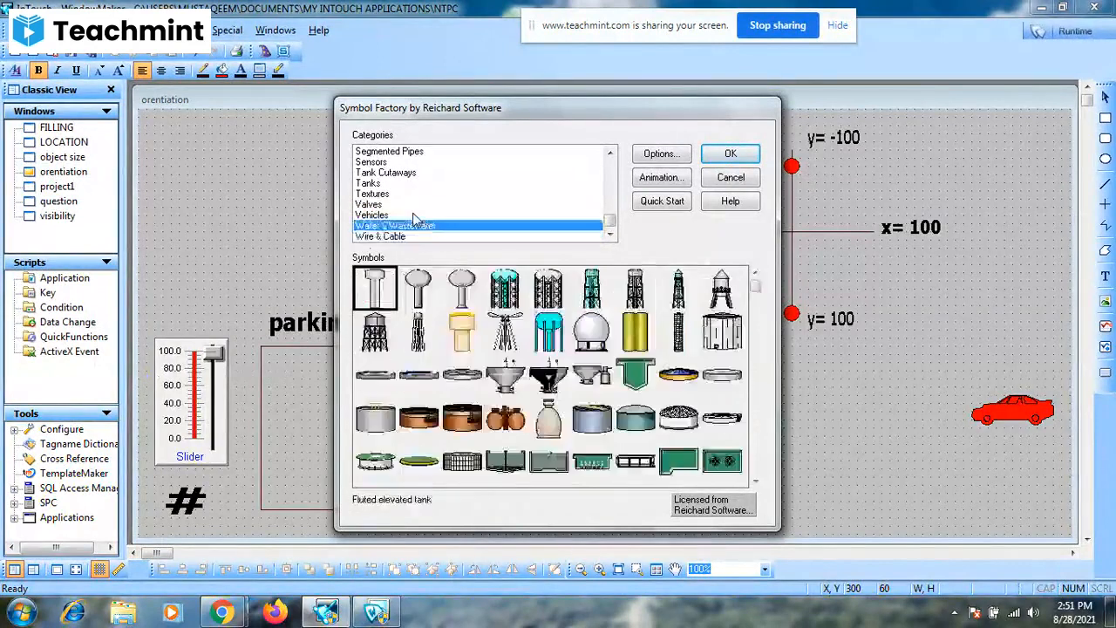
{"action": "key", "text": "Up"}
{"action": "key", "text": "Up"}
{"action": "key", "text": "Up"}
{"action": "key", "text": "Up"}
{"action": "key", "text": "Up"}
{"action": "key", "text": "Up"}
{"action": "key", "text": "Up"}
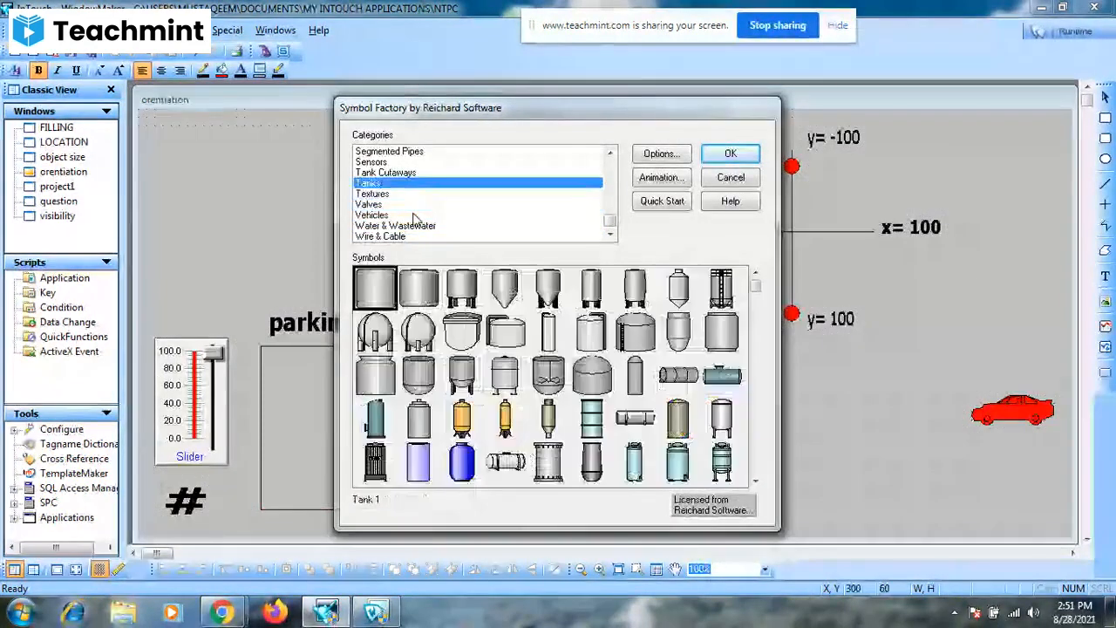
{"action": "key", "text": "Up"}
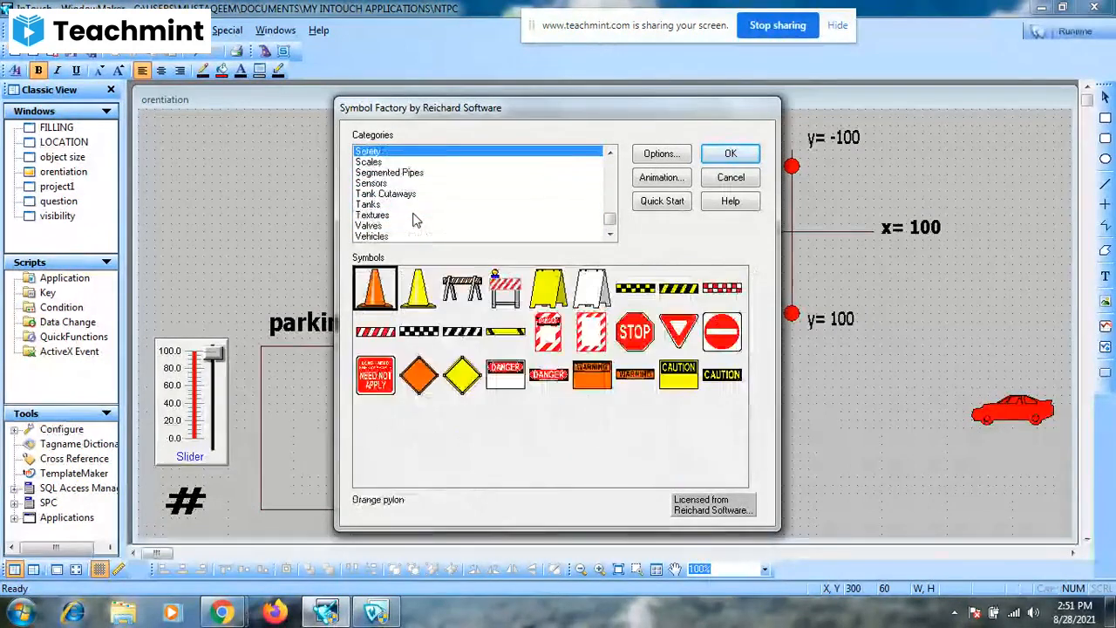
{"action": "key", "text": "Down"}
{"action": "key", "text": "Up"}
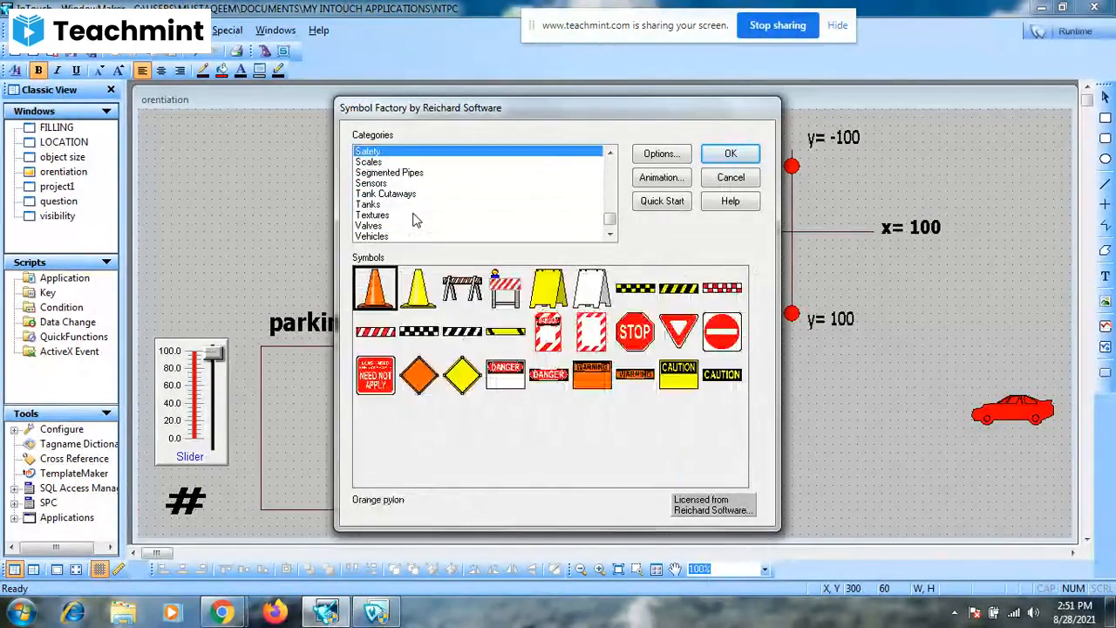
{"action": "key", "text": "Up"}
{"action": "key", "text": "Up"}
{"action": "key", "text": "Up"}
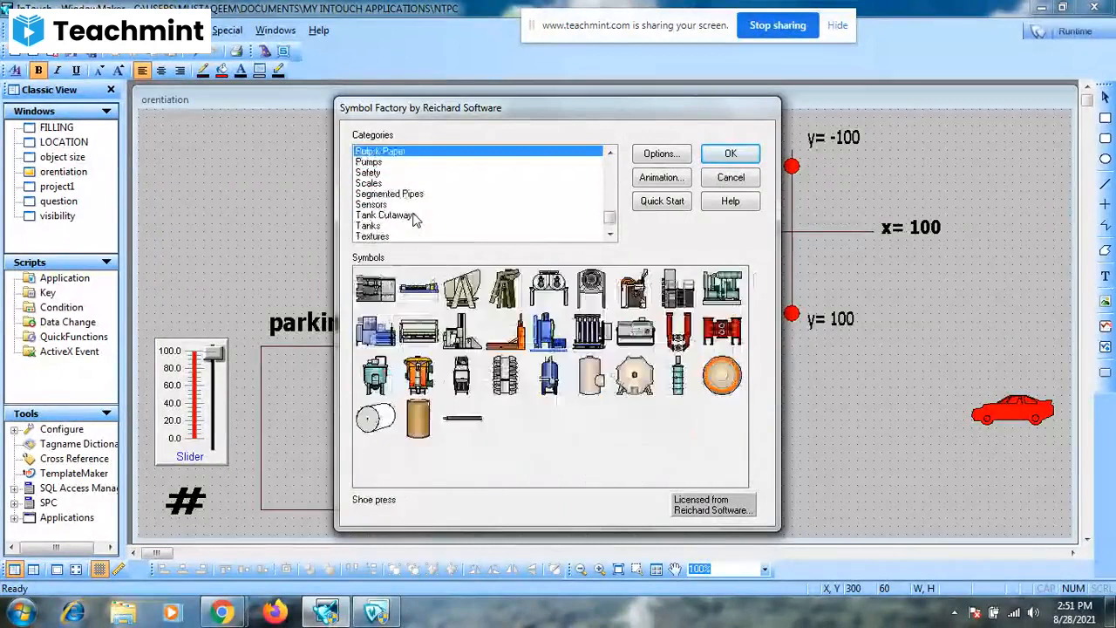
{"action": "key", "text": "Down"}
{"action": "key", "text": "Up"}
{"action": "key", "text": "Up"}
{"action": "key", "text": "Up"}
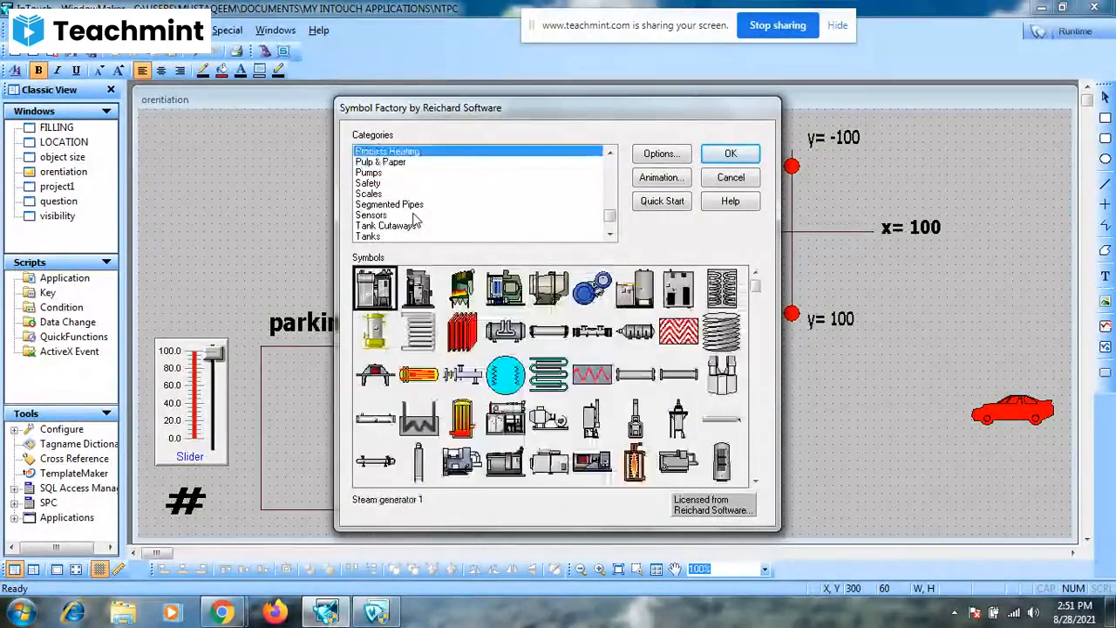
{"action": "key", "text": "Up"}
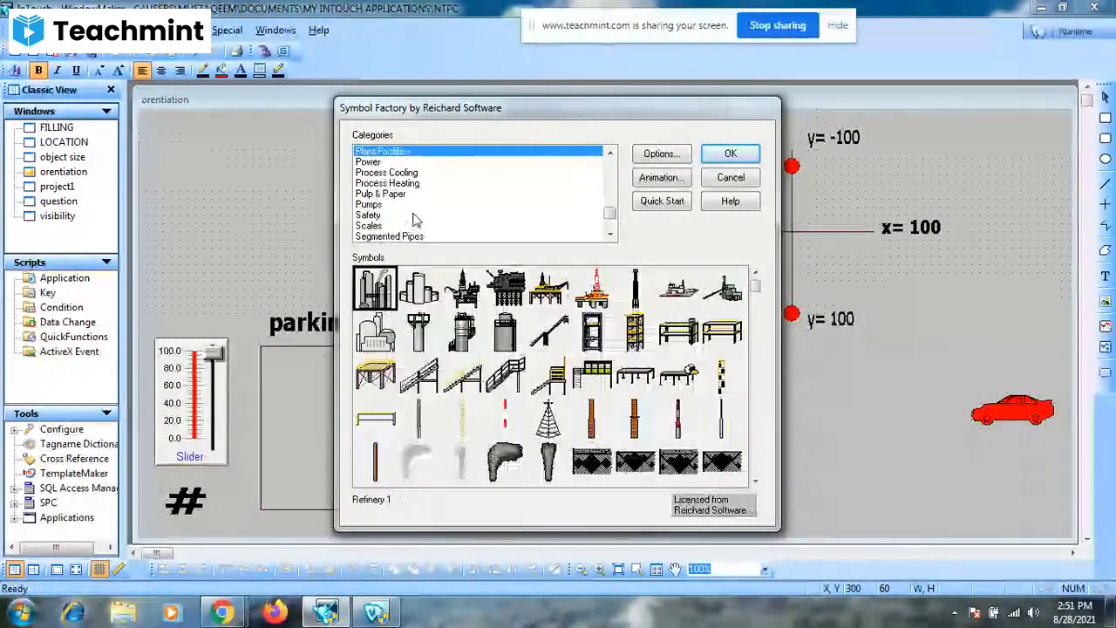
{"action": "key", "text": "Up"}
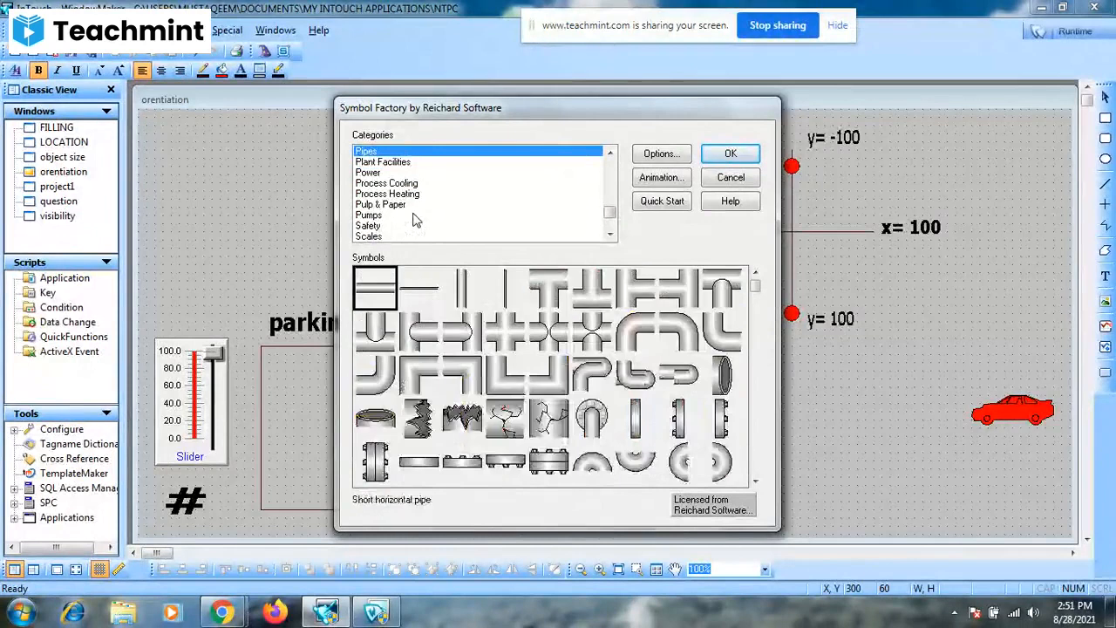
{"action": "key", "text": "Down"}
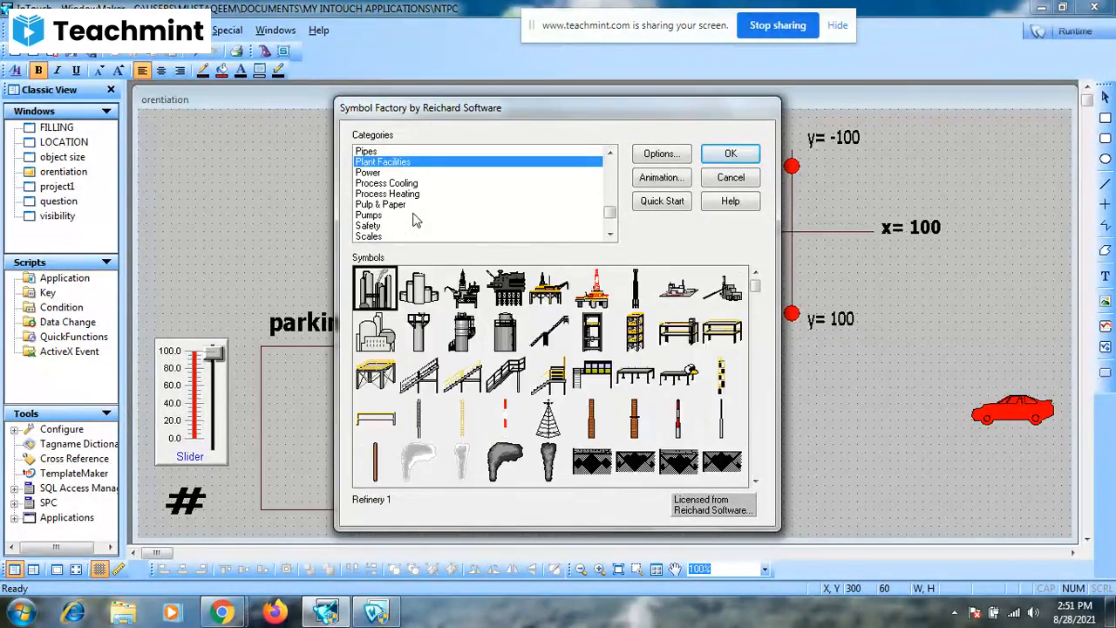
{"action": "left_click", "coordinate": [756, 482]}
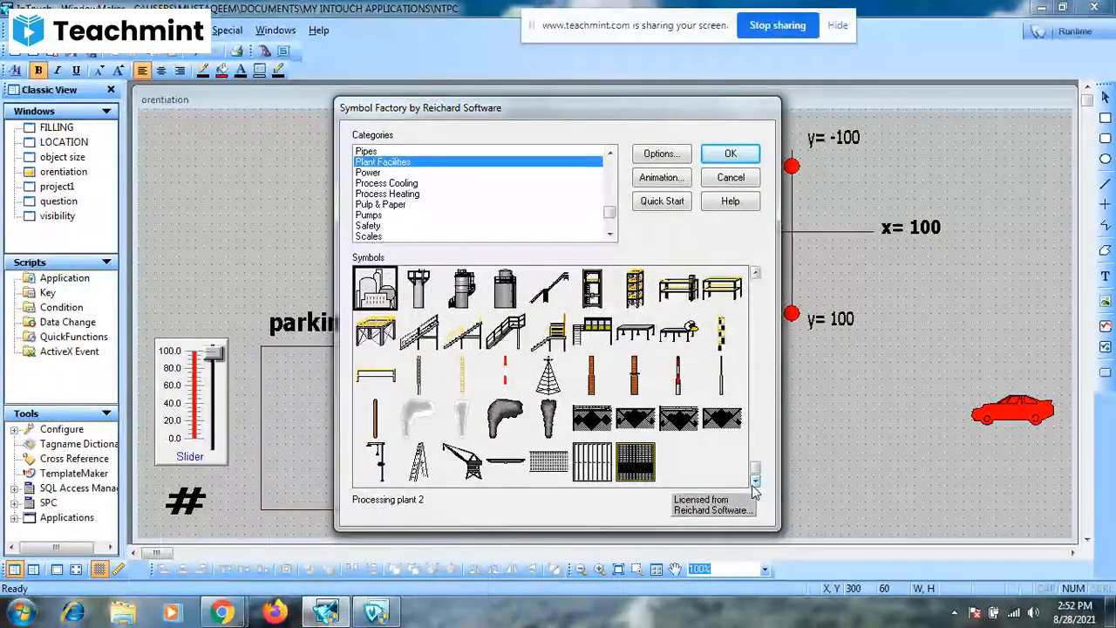
{"action": "left_click", "coordinate": [755, 273]}
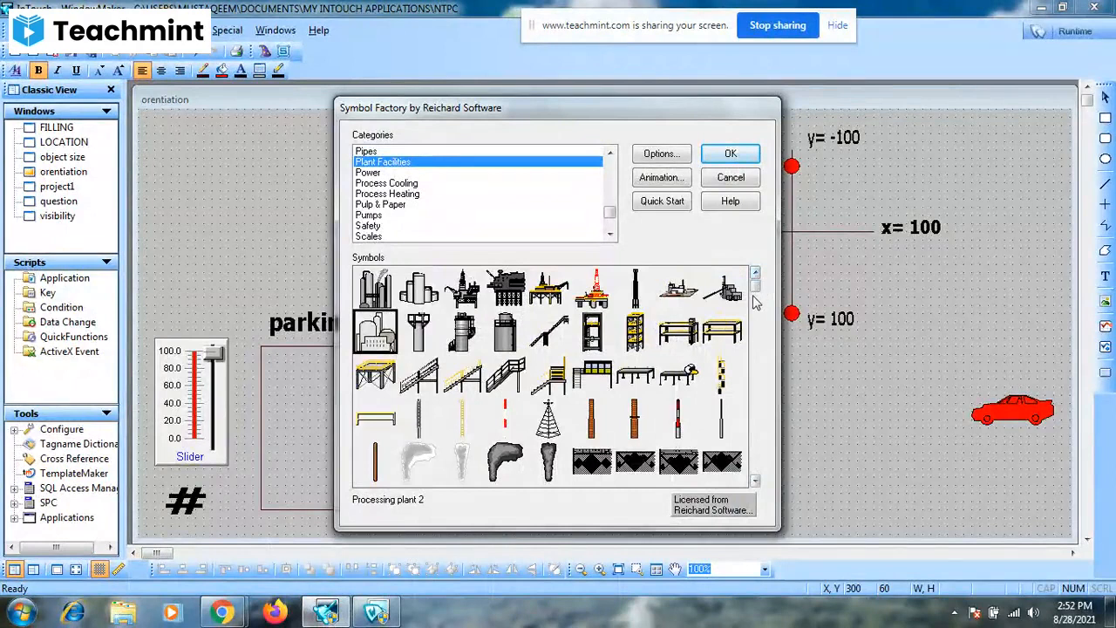
{"action": "key", "text": "Up"}
{"action": "key", "text": "Up"}
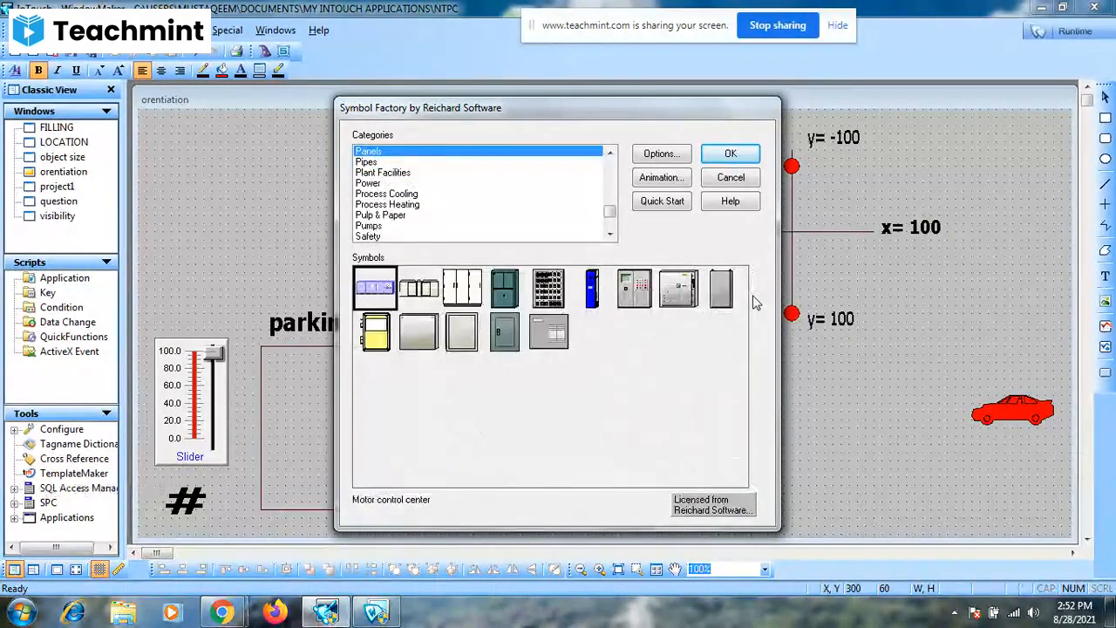
{"action": "key", "text": "Up"}
{"action": "key", "text": "Up"}
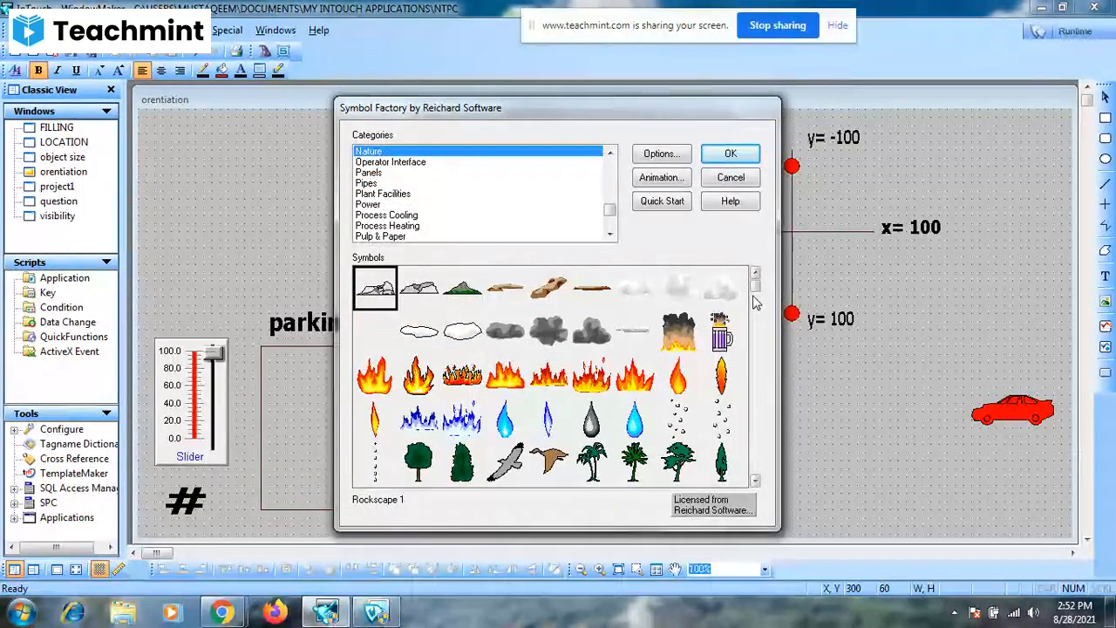
{"action": "key", "text": "Up"}
{"action": "key", "text": "Up"}
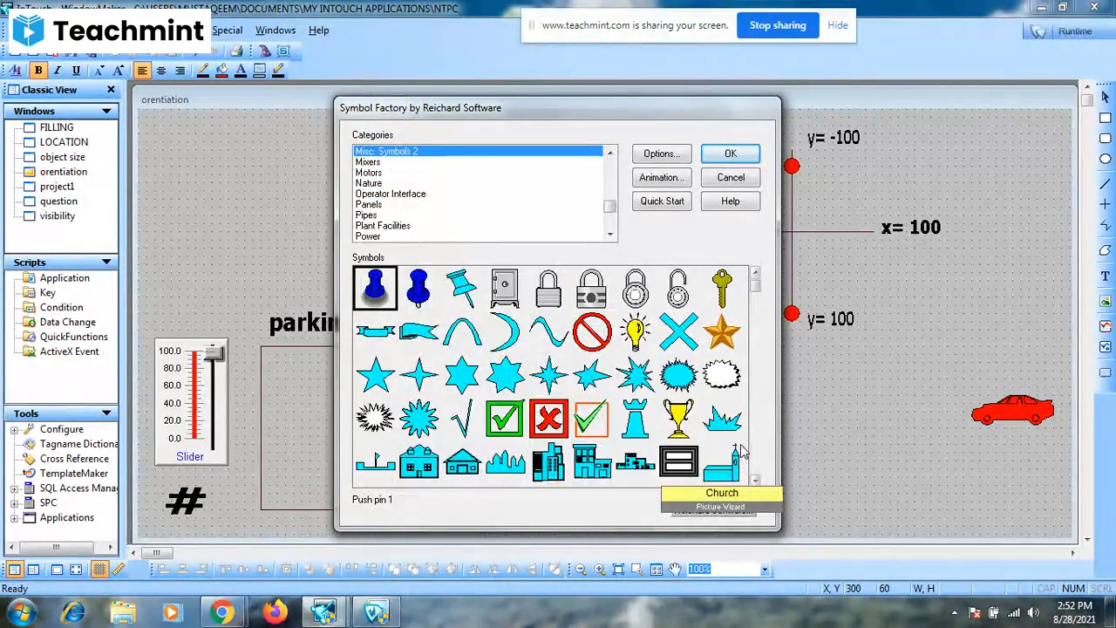
{"action": "left_click", "coordinate": [755, 482]}
{"action": "left_click", "coordinate": [755, 482]}
{"action": "left_click", "coordinate": [755, 482]}
{"action": "left_click", "coordinate": [755, 482]}
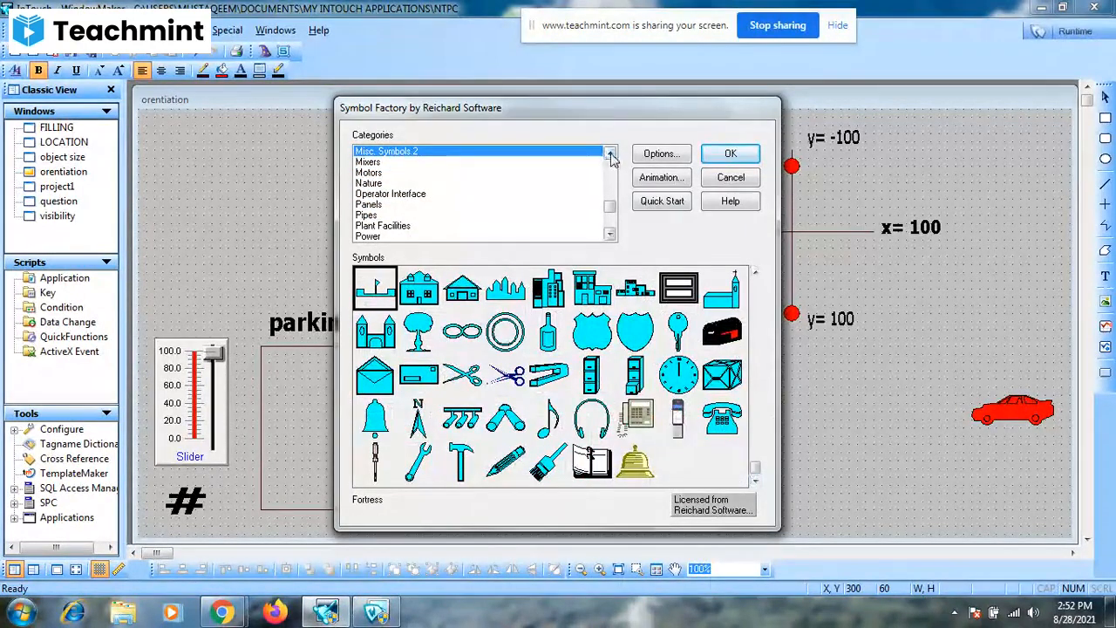
{"action": "key", "text": "Up"}
{"action": "key", "text": "Up"}
{"action": "key", "text": "Up"}
{"action": "key", "text": "Up"}
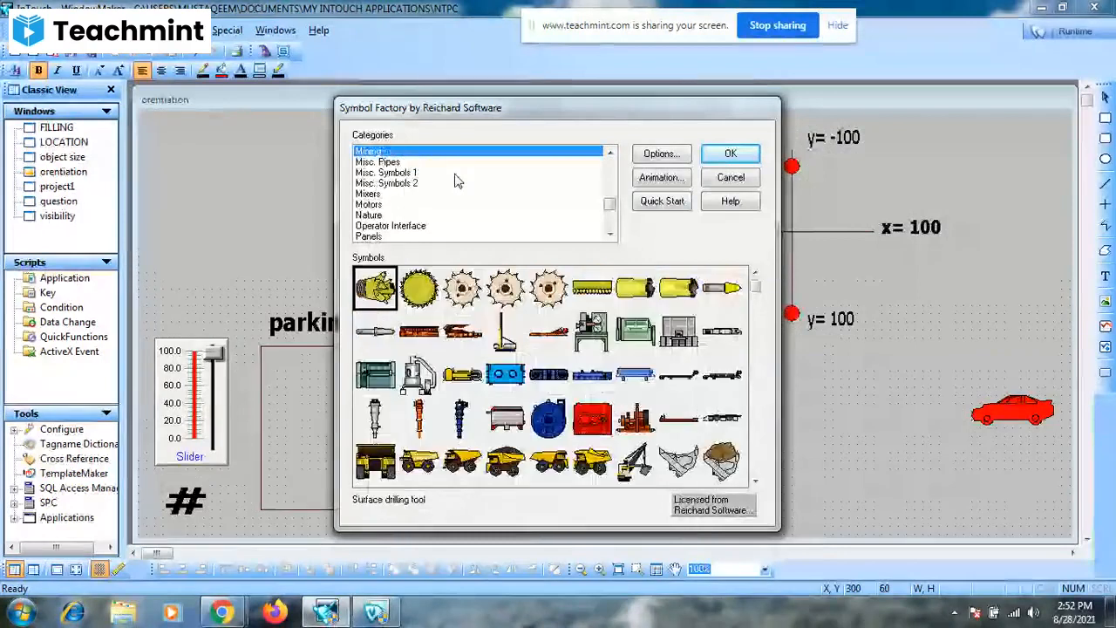
{"action": "key", "text": "Up"}
{"action": "key", "text": "Up"}
{"action": "key", "text": "Up"}
{"action": "key", "text": "Up"}
{"action": "key", "text": "Up"}
{"action": "key", "text": "Up"}
{"action": "key", "text": "Up"}
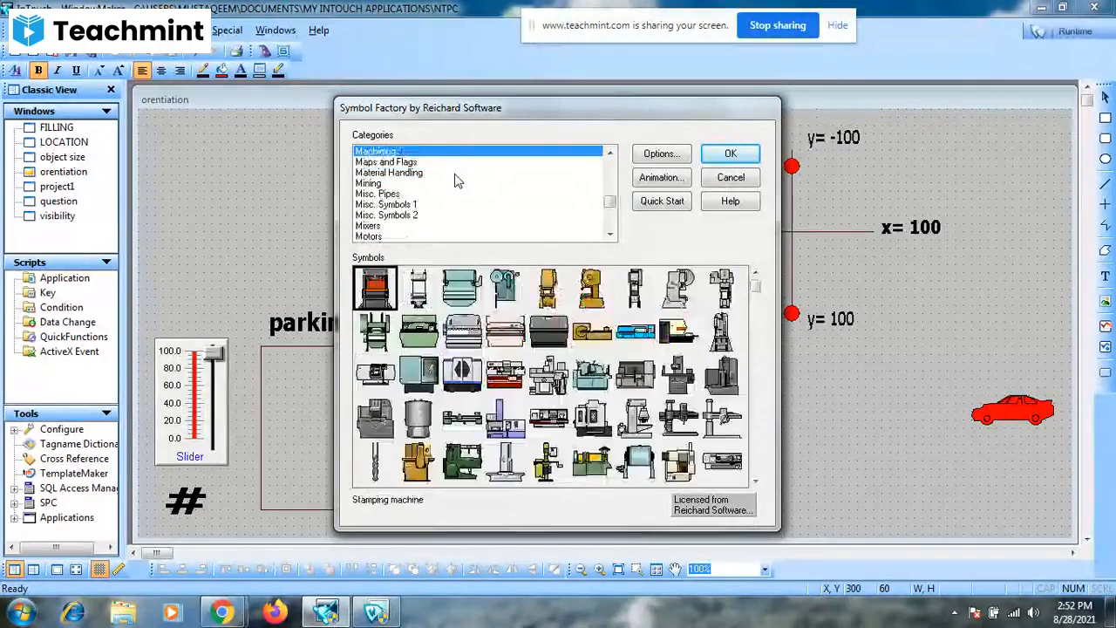
{"action": "key", "text": "Up"}
{"action": "key", "text": "Up"}
{"action": "key", "text": "Up"}
{"action": "key", "text": "Up"}
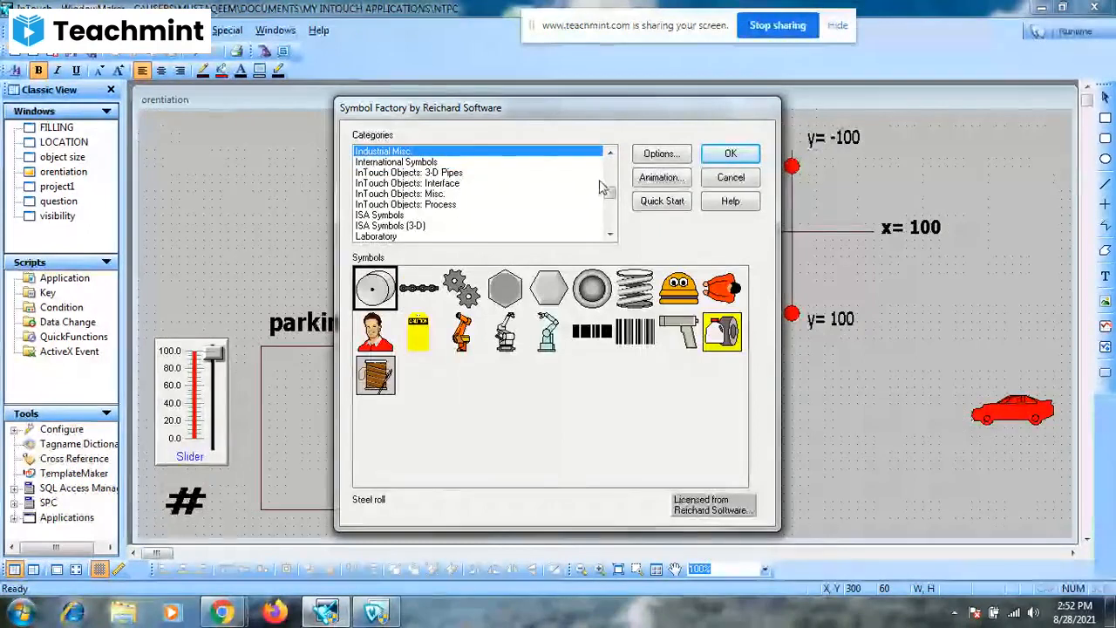
Insert the Medium horizontal segment symbol from the Conveyors, Belt category above the parking box and break its cell.
{"action": "key", "text": "Page_Up"}
{"action": "key", "text": "Down"}
{"action": "key", "text": "Down"}
{"action": "key", "text": "Down"}
{"action": "key", "text": "Down"}
{"action": "key", "text": "Down"}
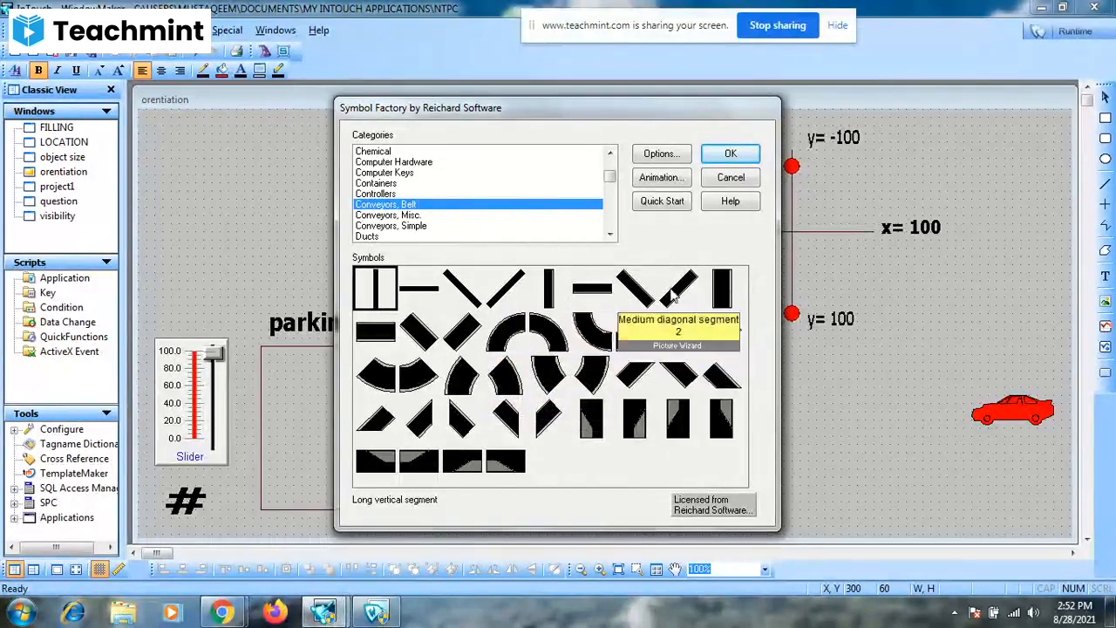
{"action": "left_click", "coordinate": [592, 288]}
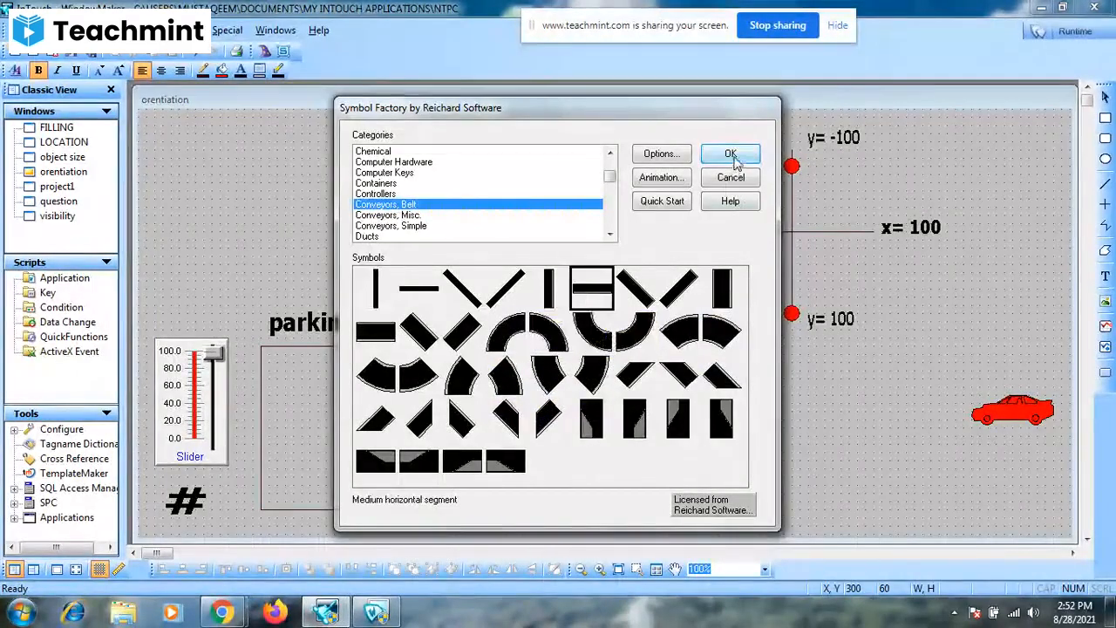
{"action": "left_click", "coordinate": [731, 154]}
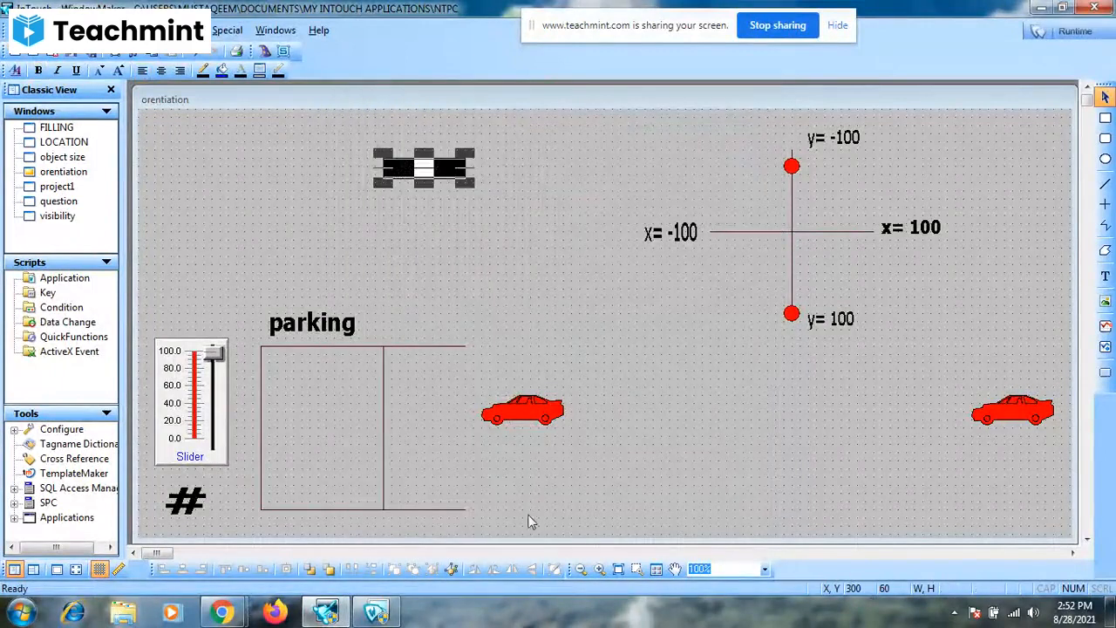
{"action": "left_click", "coordinate": [452, 571]}
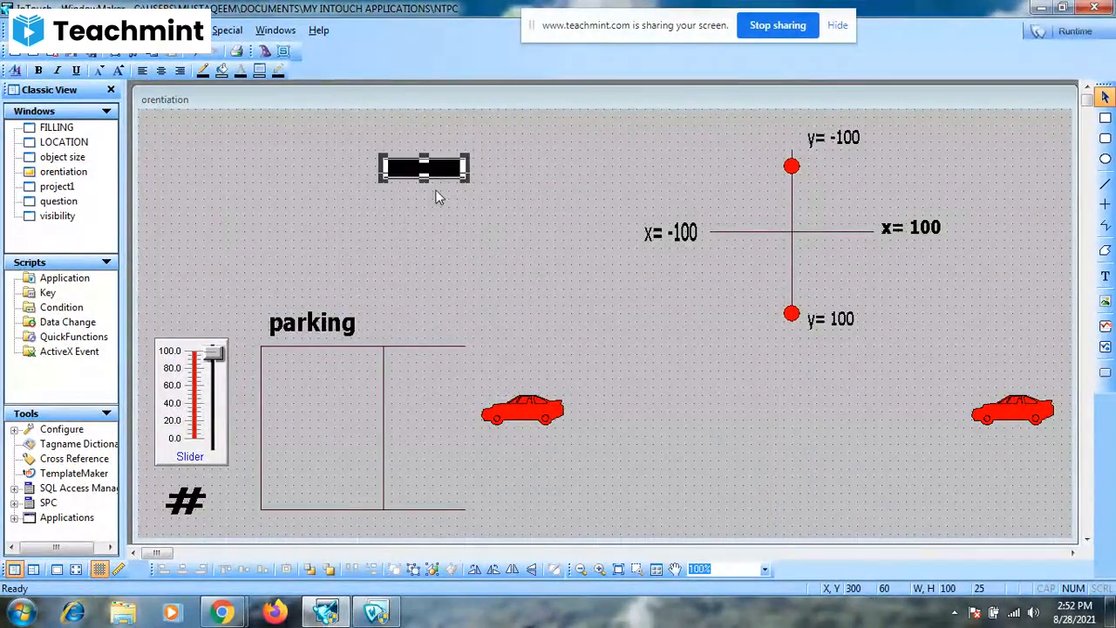
Move the black segment directly beneath the car near the parking box and stretch it to the far car, about 691 wide and 51 high.
{"action": "key", "text": "ctrl+v"}
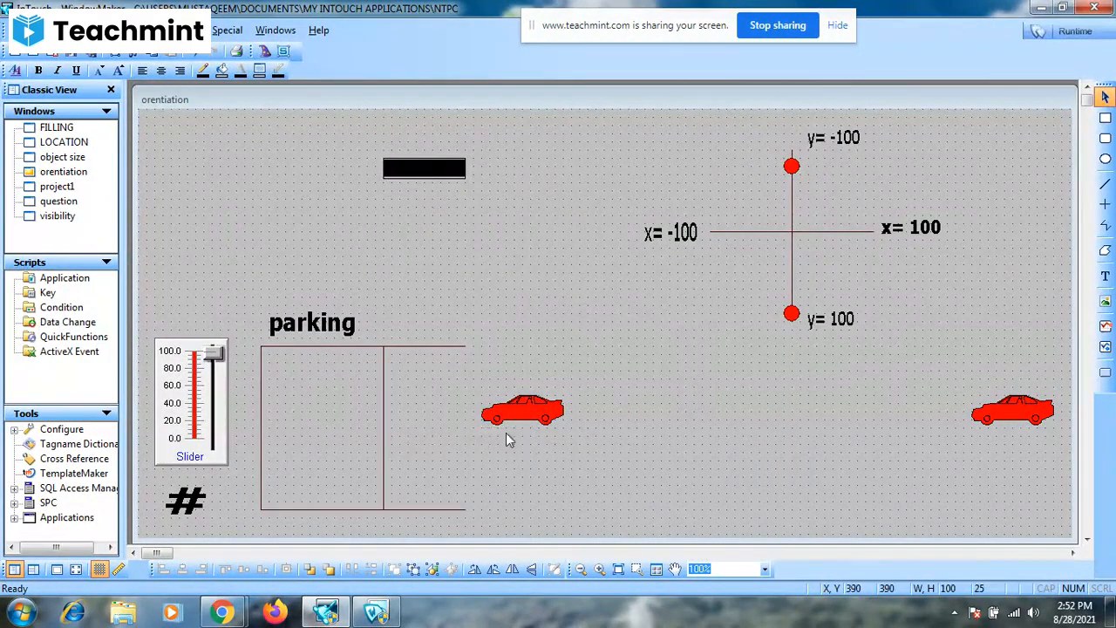
{"action": "left_click", "coordinate": [531, 437]}
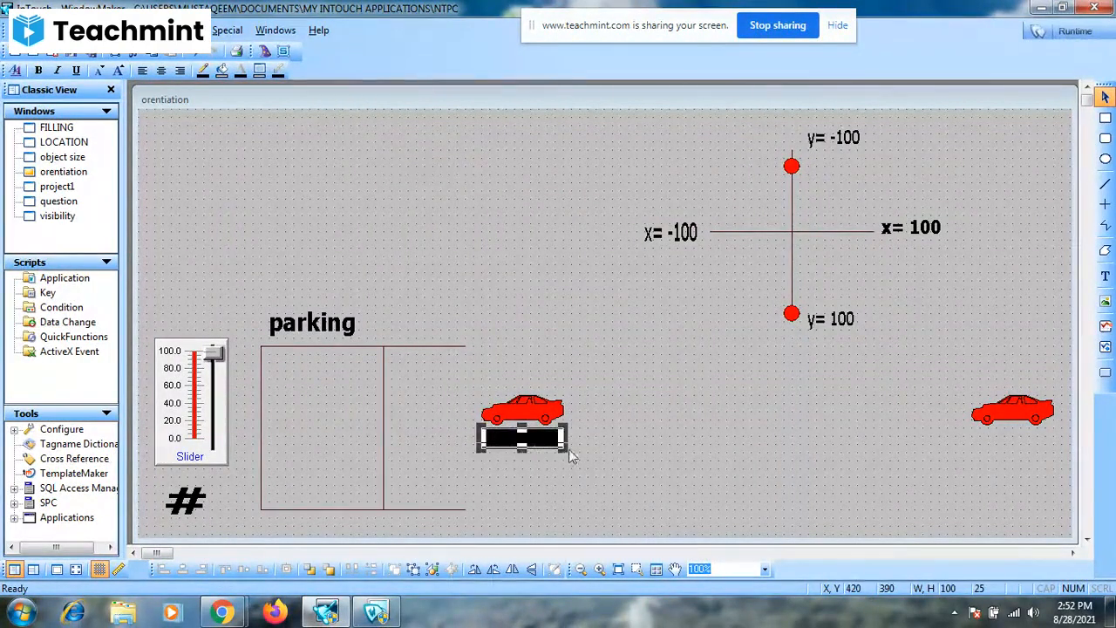
{"action": "left_click_drag", "start_coordinate": [566, 443], "coordinate": [1049, 428]}
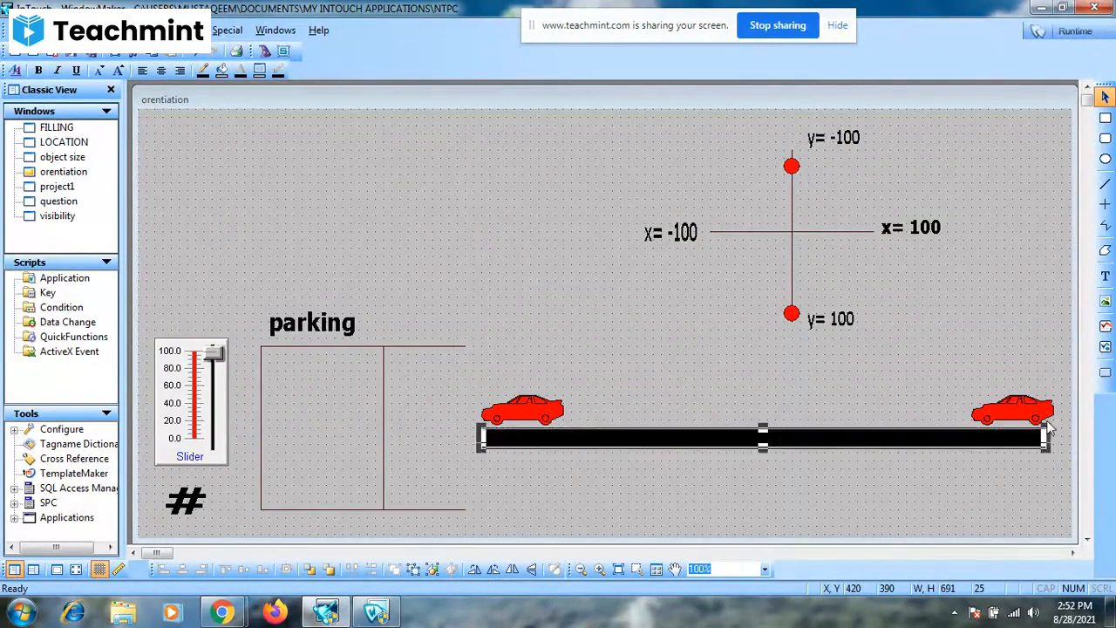
{"action": "left_click", "coordinate": [764, 455]}
{"action": "left_click_drag", "start_coordinate": [764, 464], "coordinate": [764, 469]}
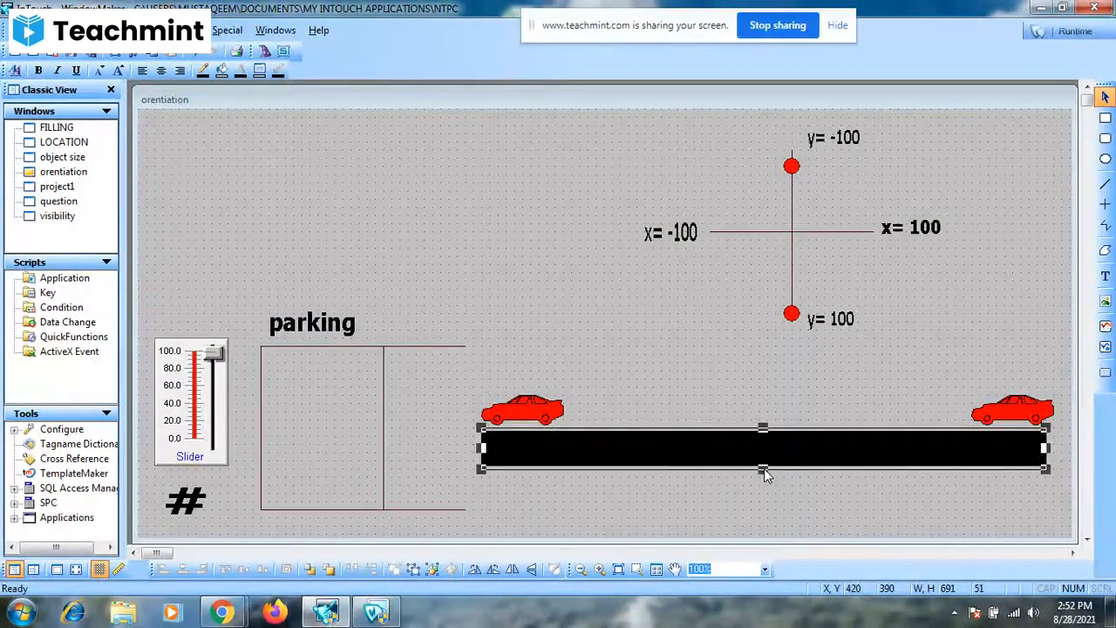
{"action": "left_click", "coordinate": [554, 416]}
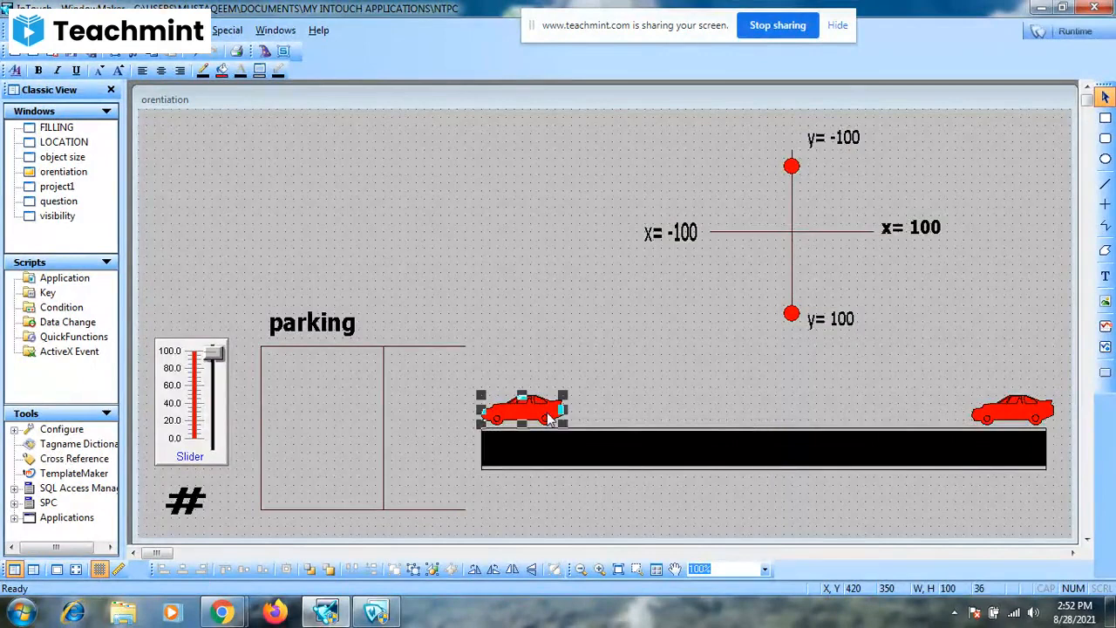
{"action": "key", "text": "Down"}
{"action": "key", "text": "Down"}
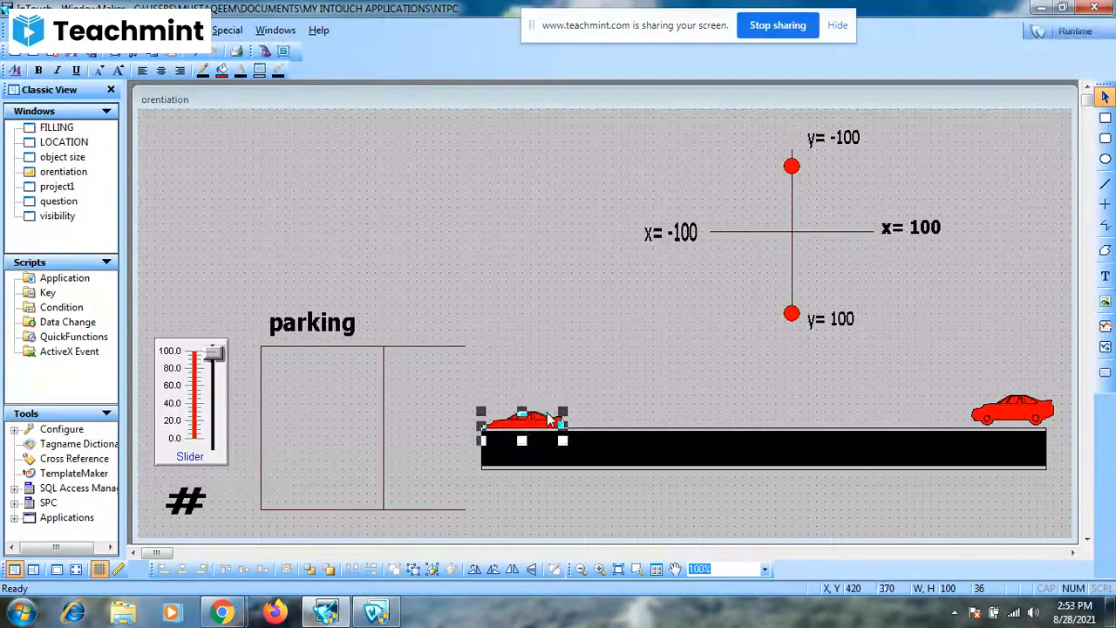
{"action": "key", "text": "Up"}
{"action": "key", "text": "Up"}
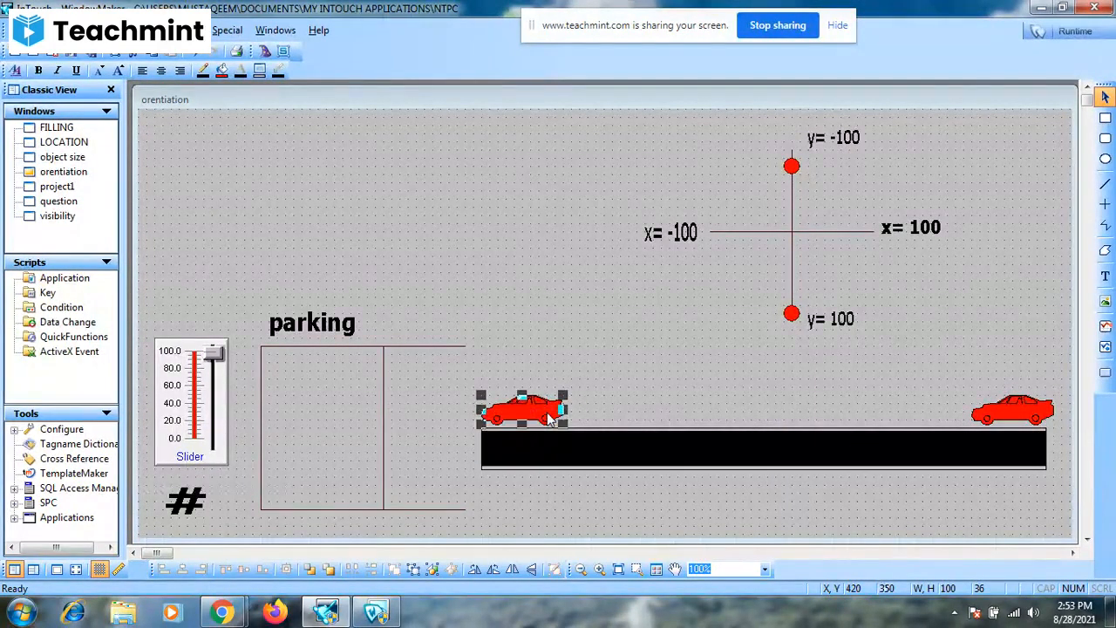
{"action": "left_click", "coordinate": [586, 479]}
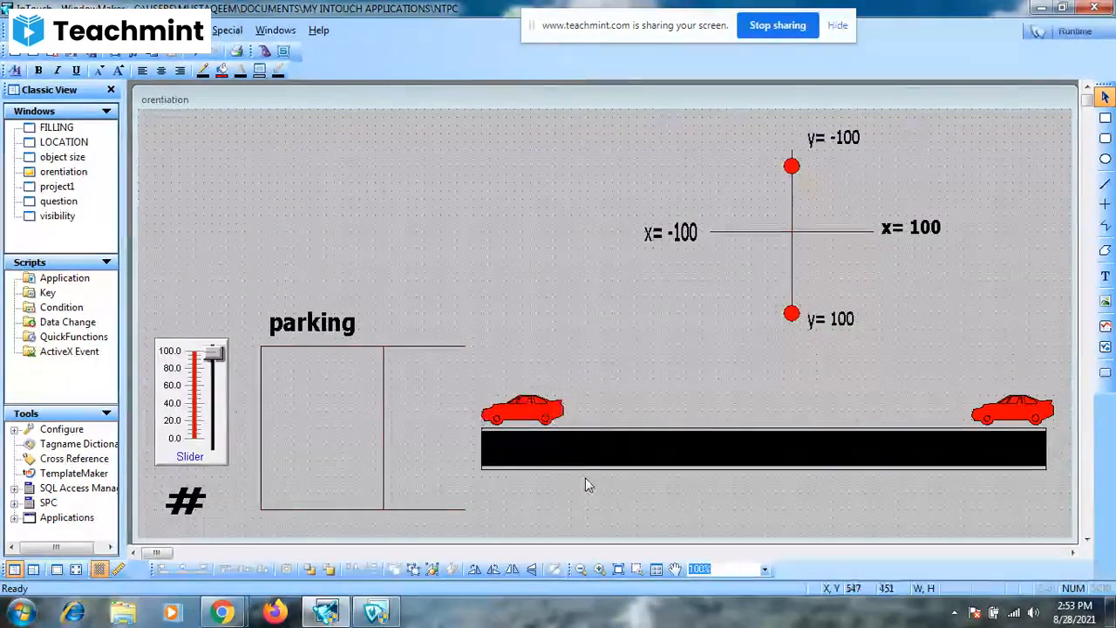
Raise the black road segment to Y 350 behind the two cars and lower both cars onto it at Y 360.
{"action": "left_click", "coordinate": [605, 463]}
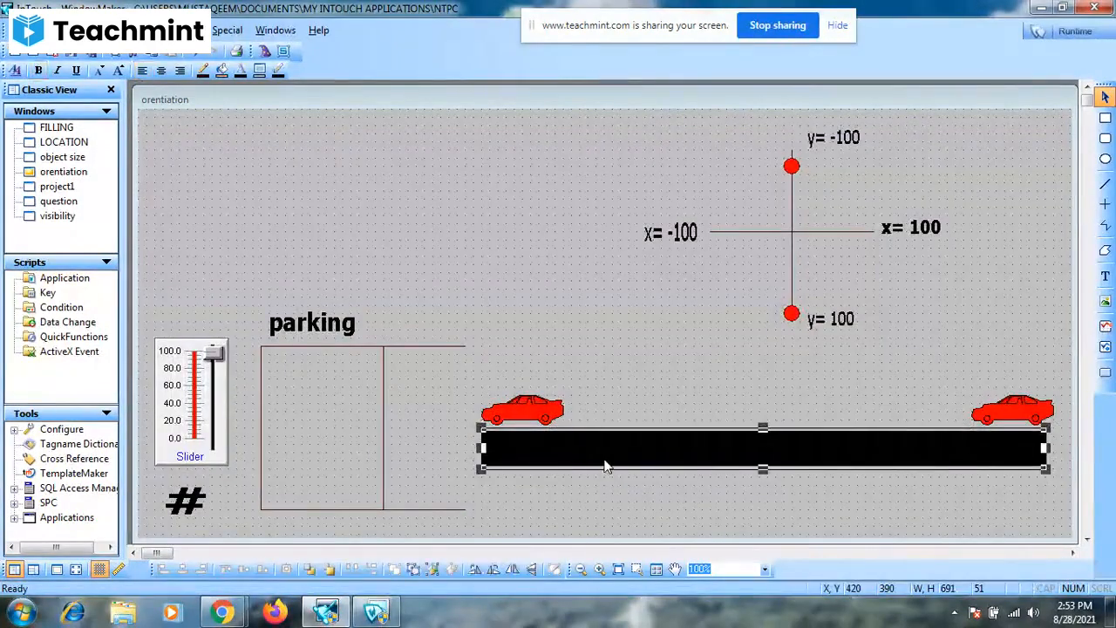
{"action": "key", "text": "Up"}
{"action": "key", "text": "Up"}
{"action": "key", "text": "Up"}
{"action": "key", "text": "Up"}
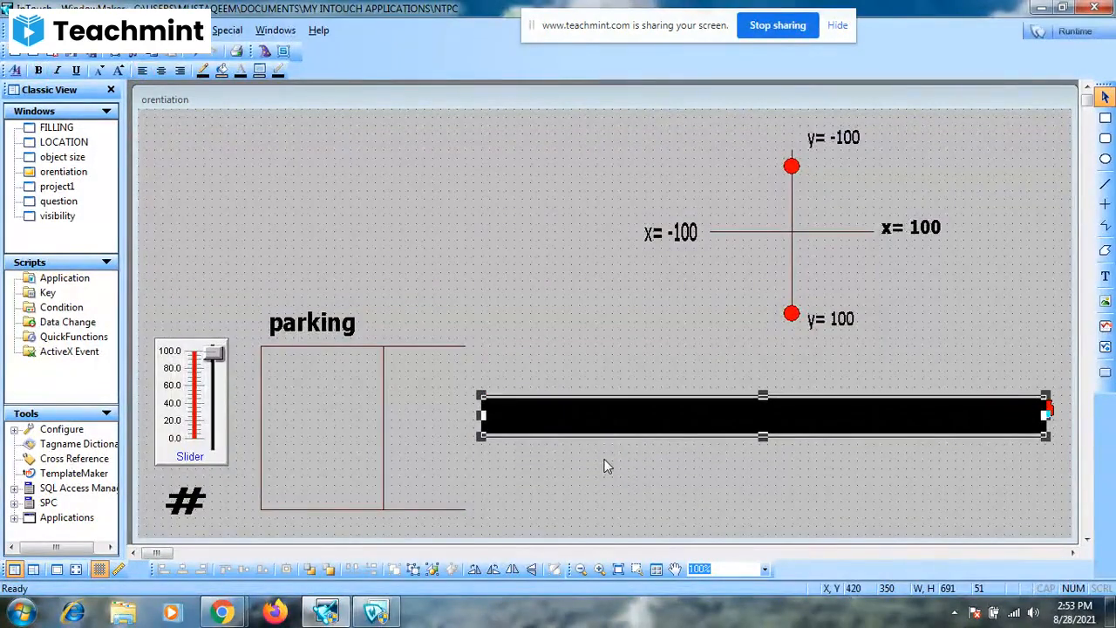
{"action": "left_click", "coordinate": [311, 570]}
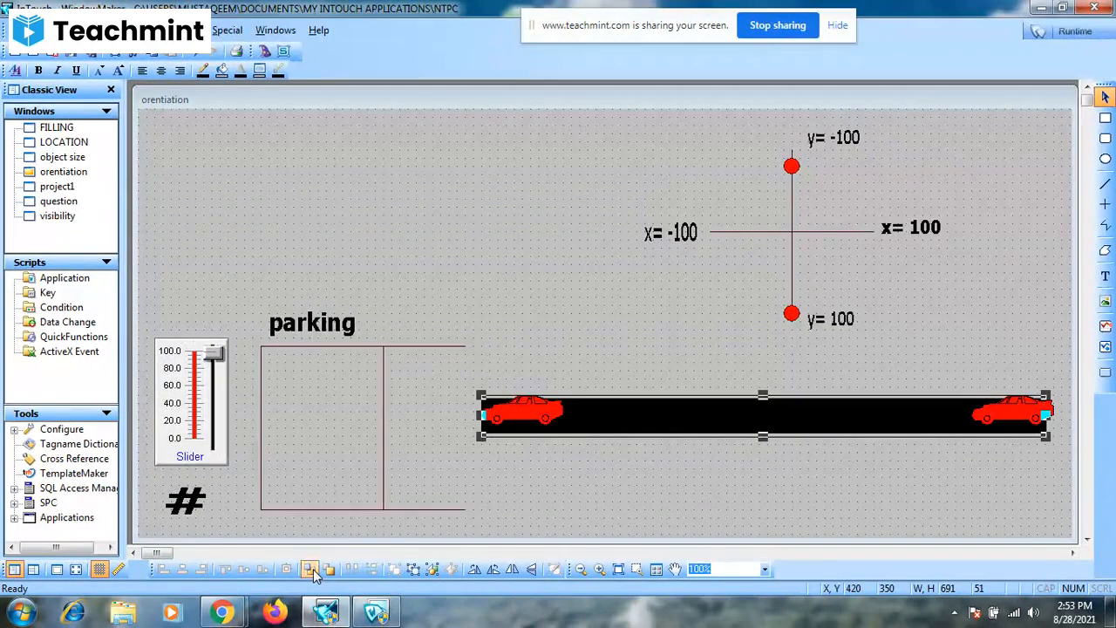
{"action": "left_click", "coordinate": [535, 412]}
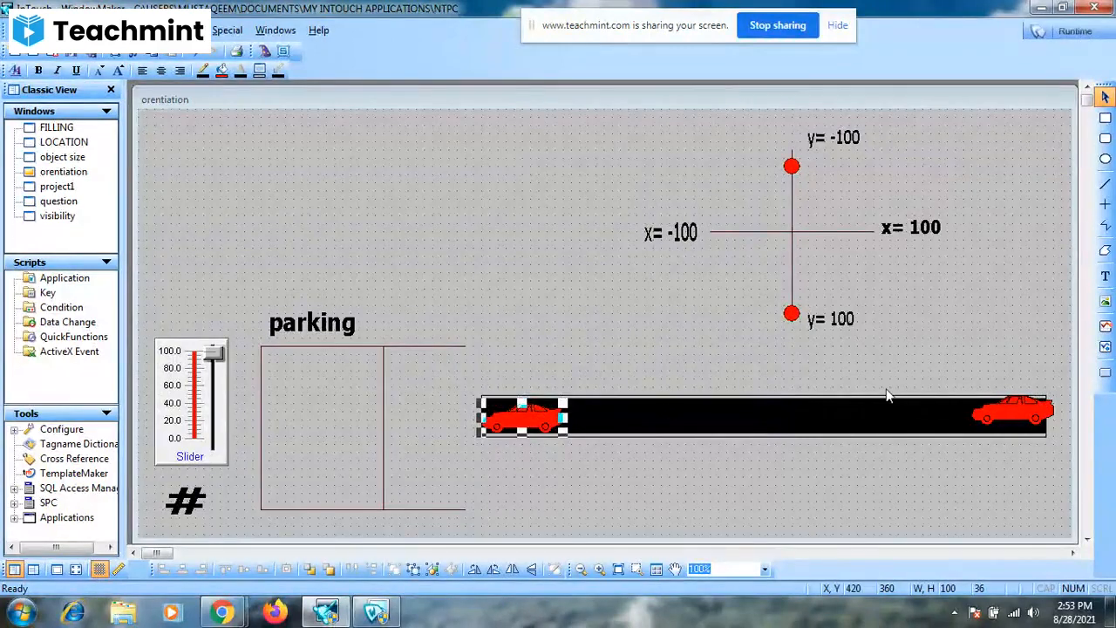
{"action": "left_click", "coordinate": [990, 409]}
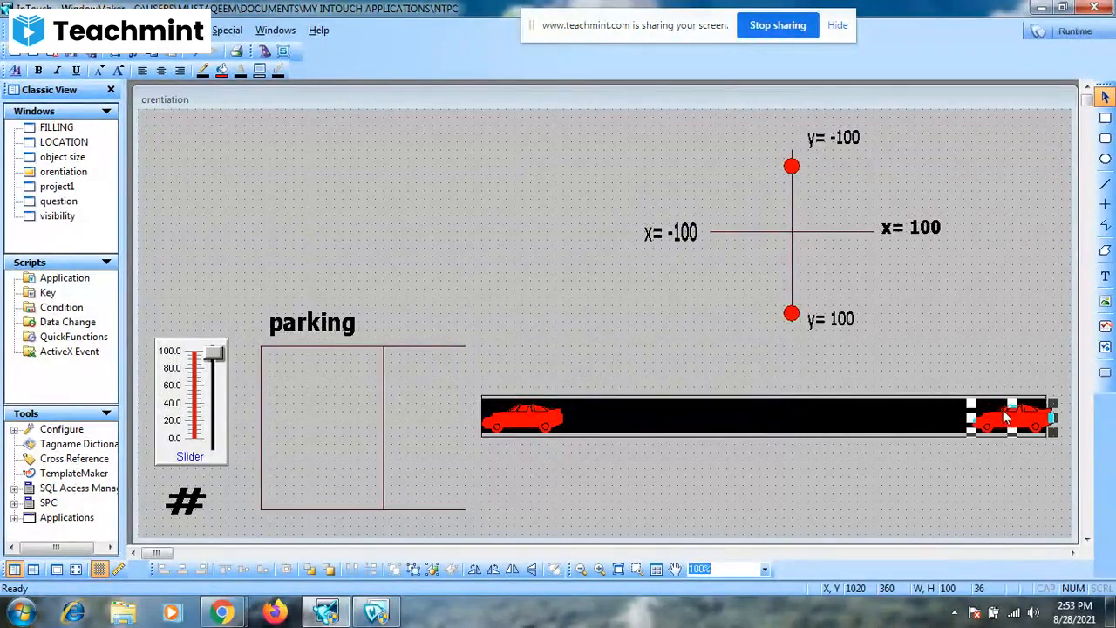
Test the window at runtime, raising the slider to 93 to drive the car along the road into the parking box.
{"action": "left_click", "coordinate": [1075, 31]}
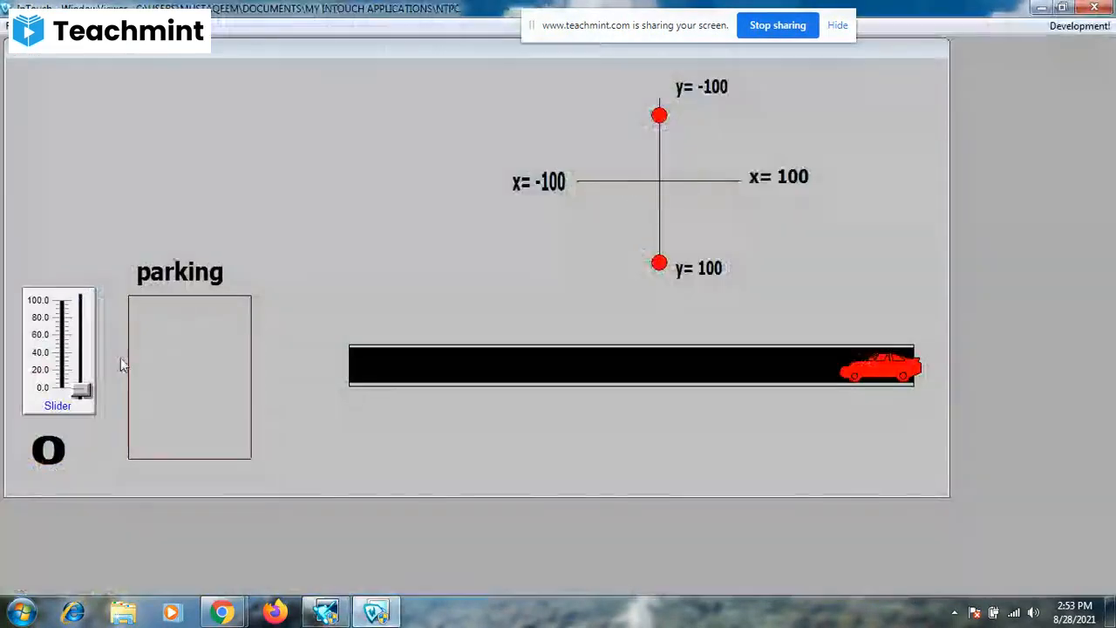
{"action": "left_click_drag", "start_coordinate": [81, 390], "coordinate": [77, 305]}
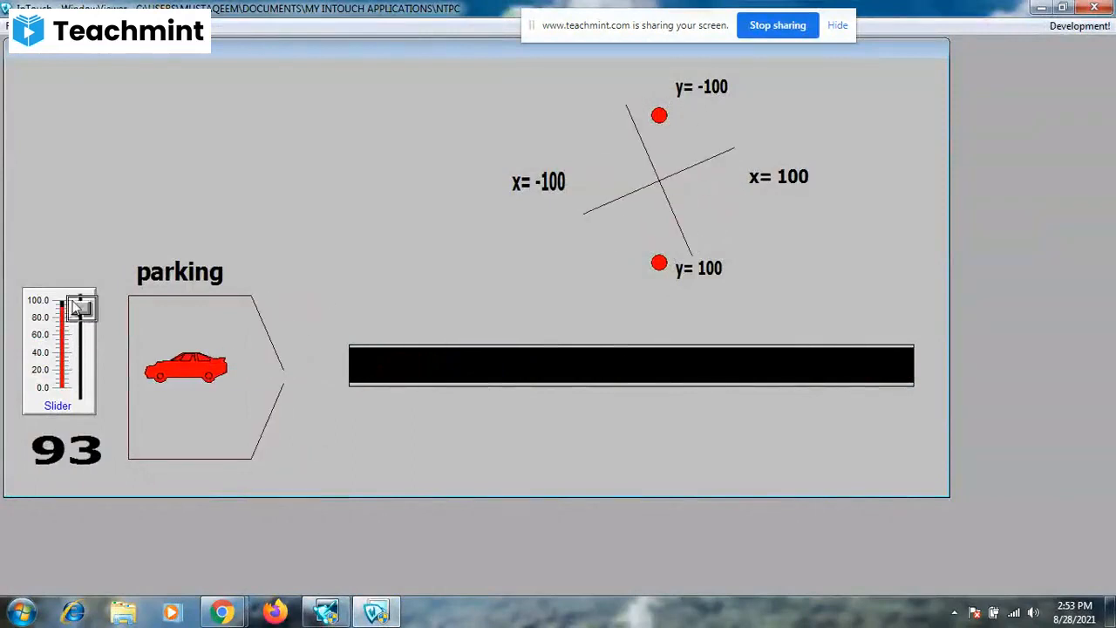
{"action": "left_click", "coordinate": [1060, 29]}
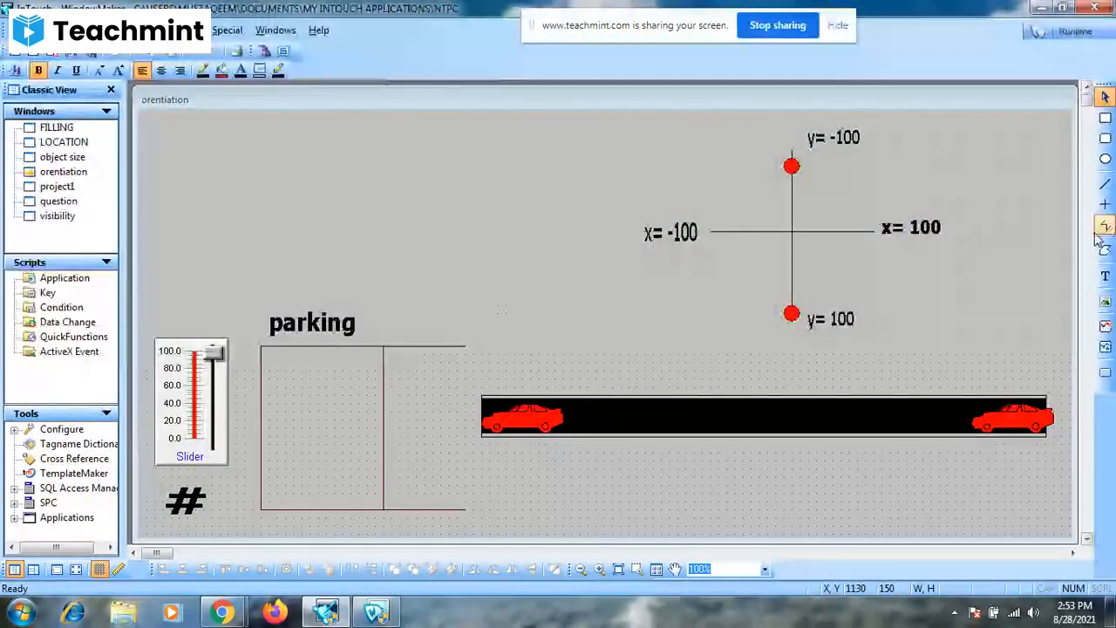
Draw a circle about 40 by 40 beneath the road, just under the car nearest the parking box.
{"action": "left_click", "coordinate": [1105, 159]}
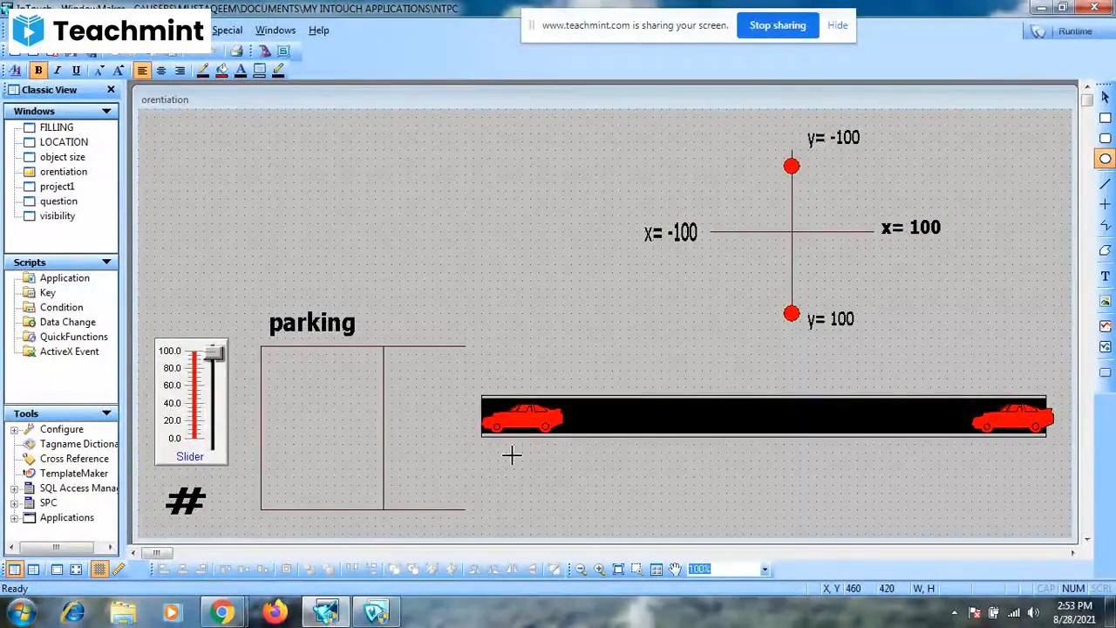
{"action": "left_click_drag", "start_coordinate": [514, 462], "coordinate": [545, 491]}
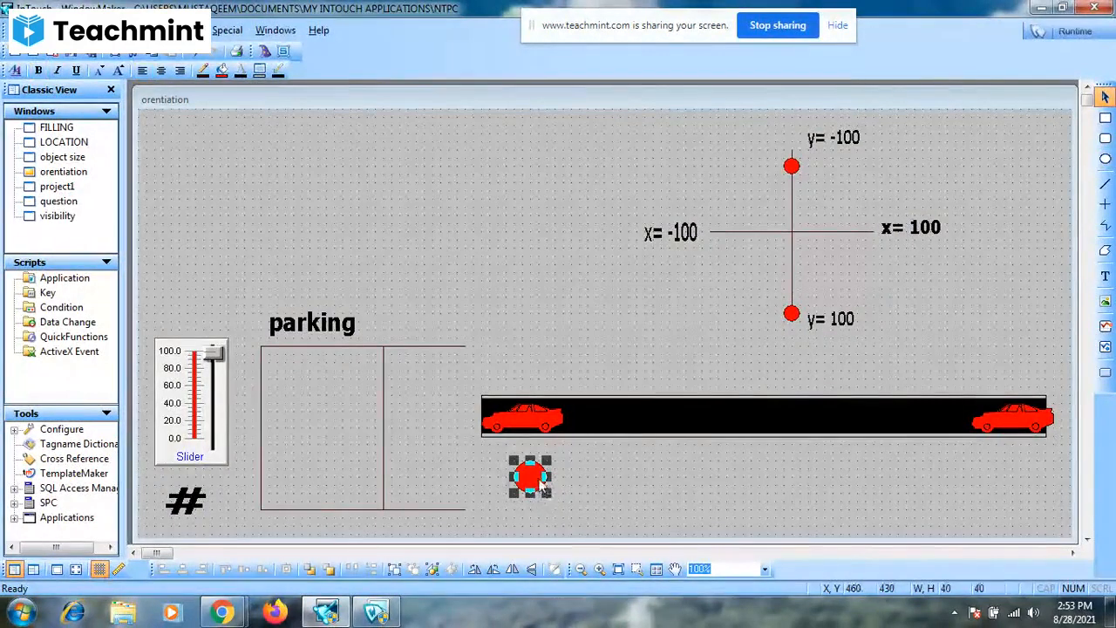
{"action": "double_click", "coordinate": [535, 484]}
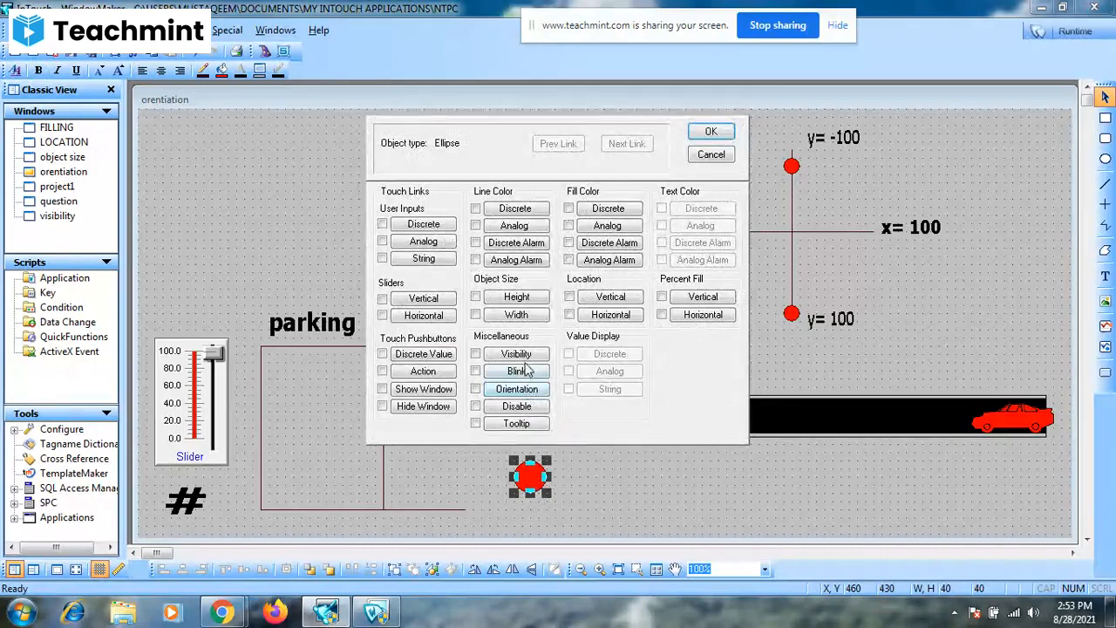
{"action": "left_click", "coordinate": [525, 372]}
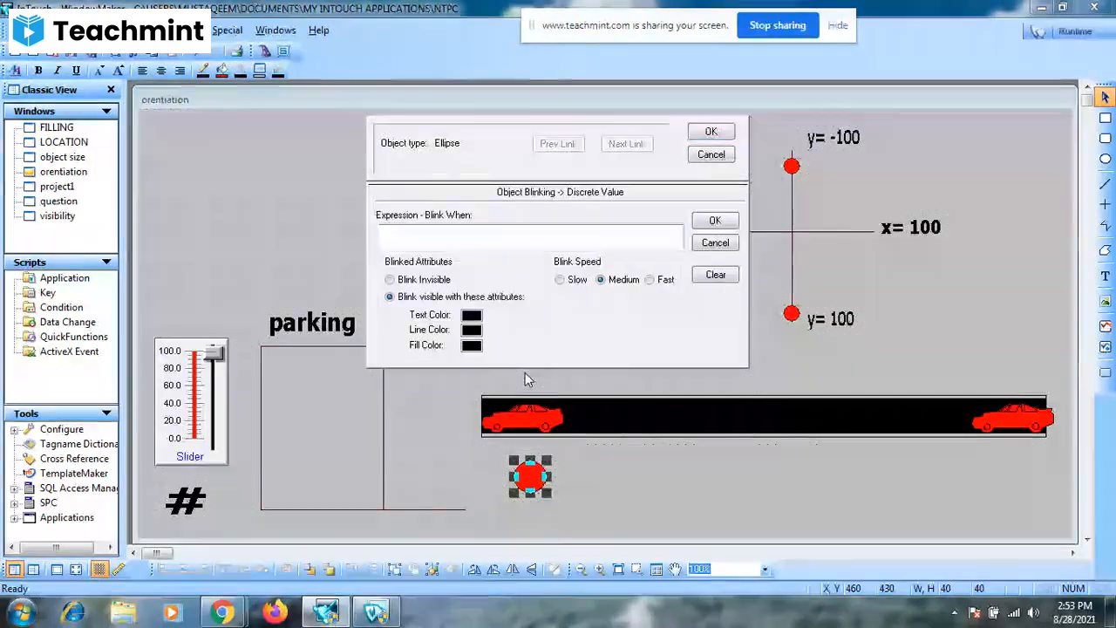
{"action": "left_click", "coordinate": [712, 161]}
Examine the animation links of both cars, checking the far car's horizontal location expression and range.
{"action": "double_click", "coordinate": [534, 420]}
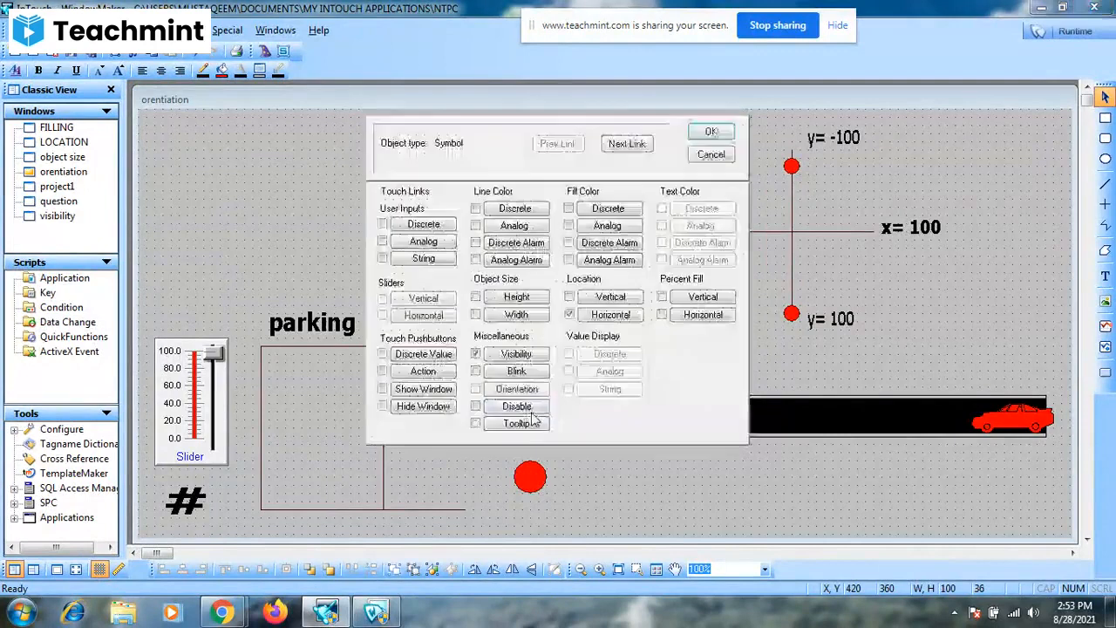
{"action": "left_click", "coordinate": [622, 323]}
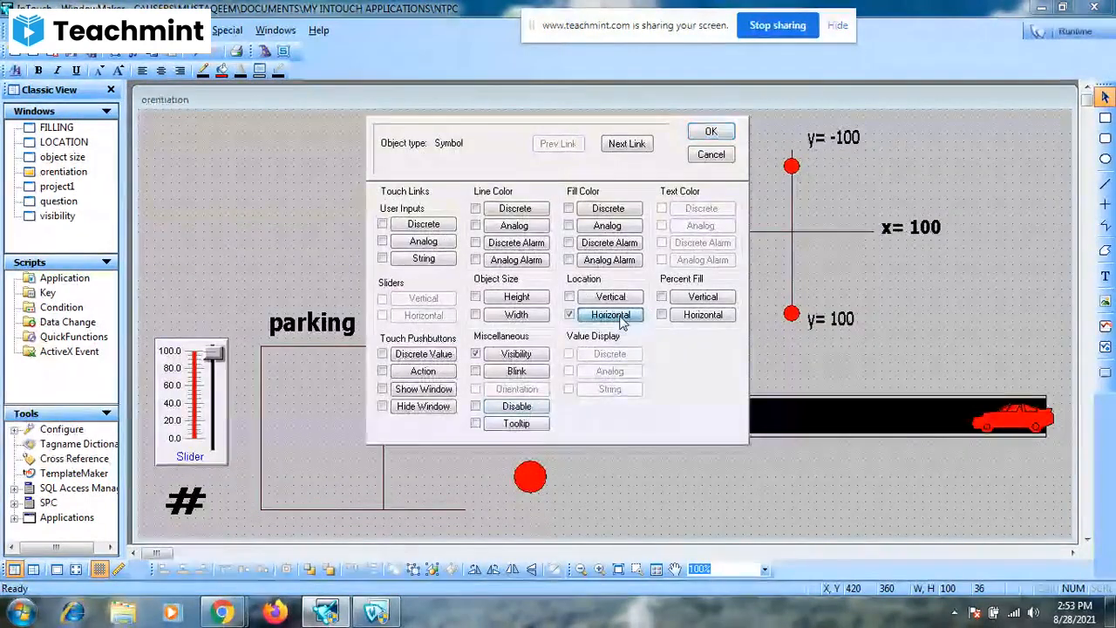
{"action": "left_click", "coordinate": [720, 160]}
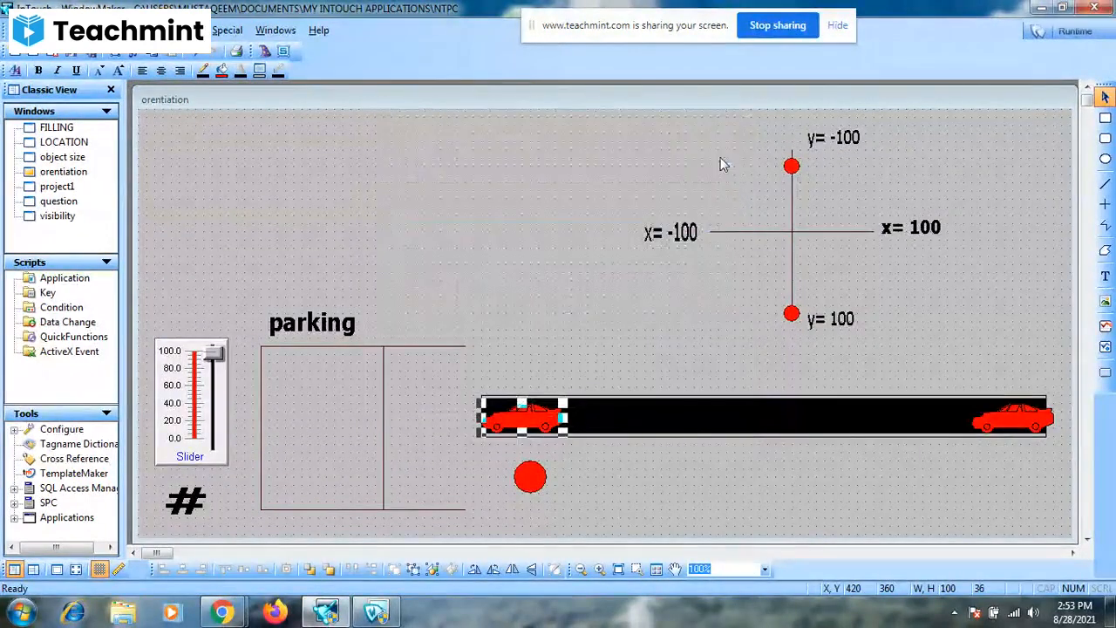
{"action": "left_click", "coordinate": [1022, 426]}
{"action": "double_click", "coordinate": [1022, 426]}
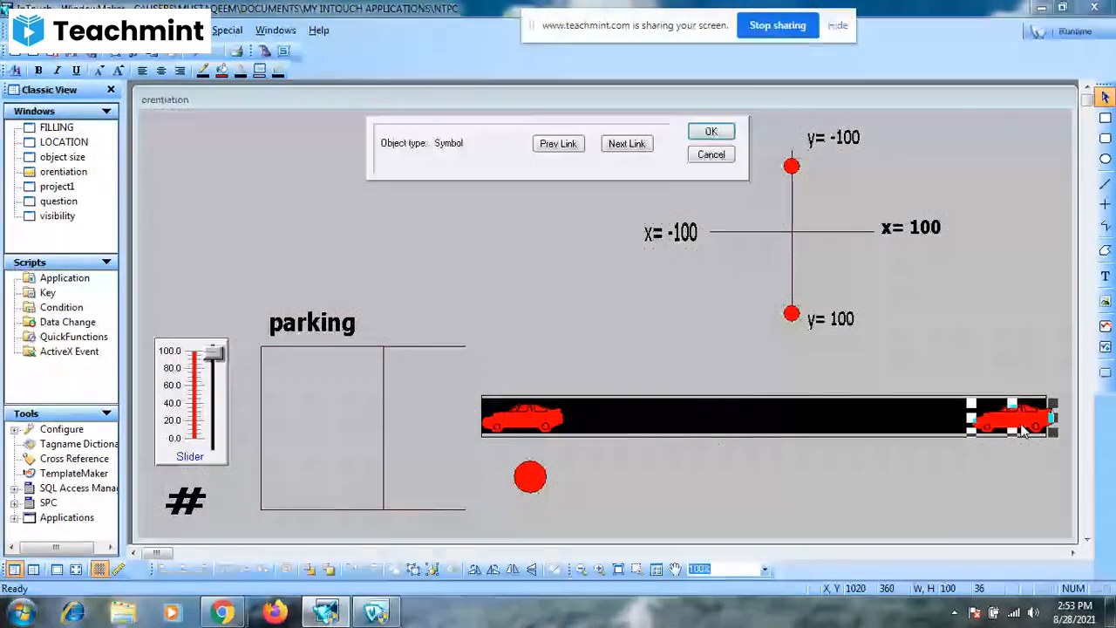
{"action": "left_click", "coordinate": [622, 316]}
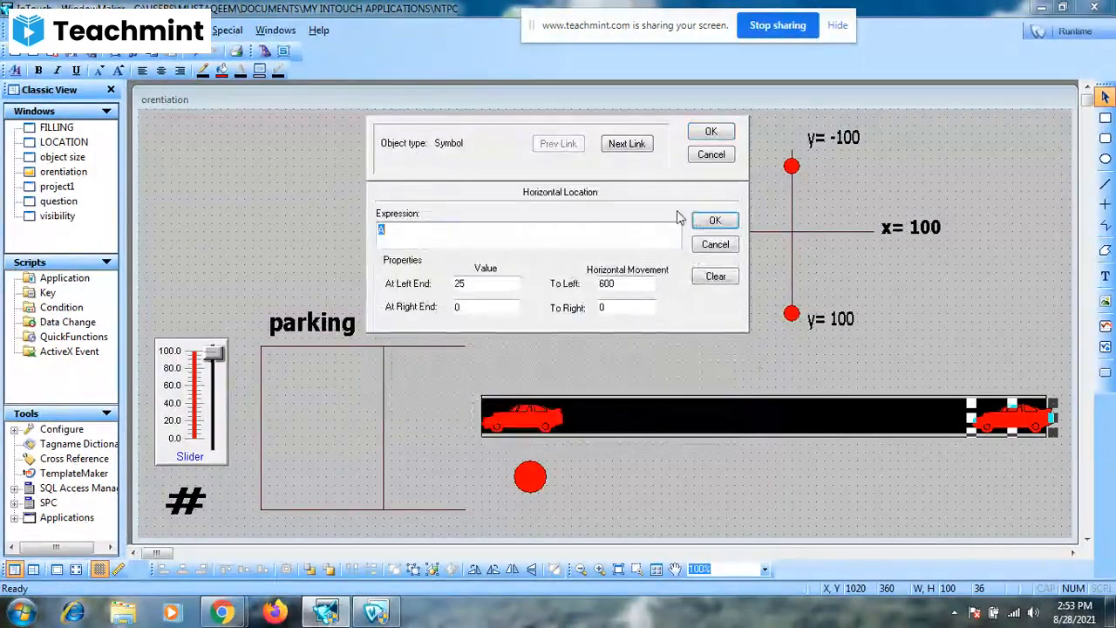
{"action": "left_click", "coordinate": [713, 131]}
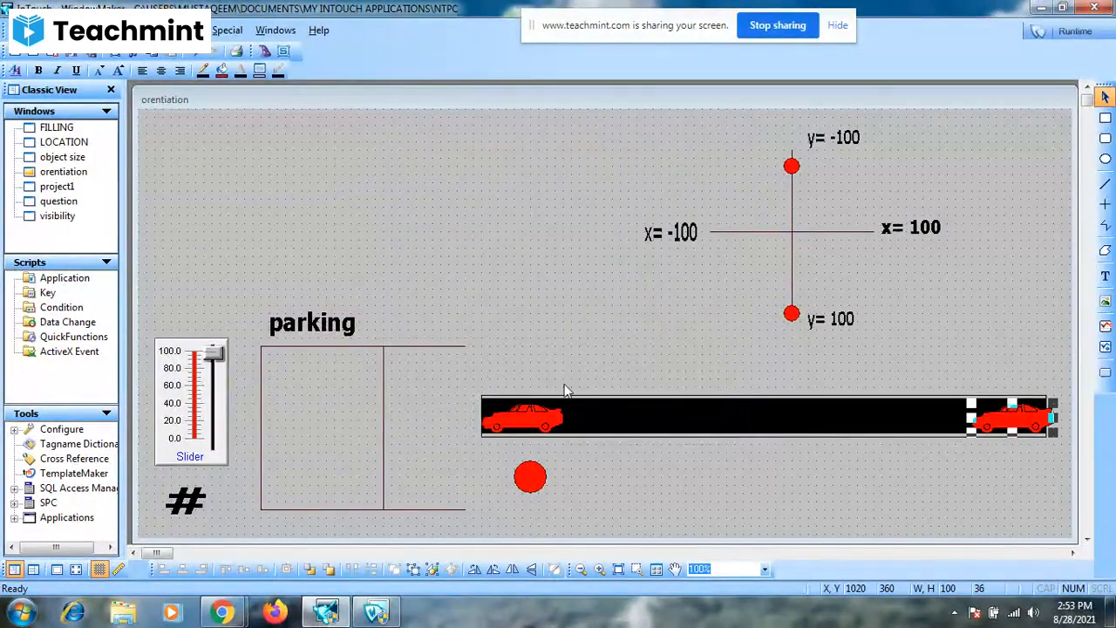
Make the circle below the road blink fast with a green fill when a>25.
{"action": "double_click", "coordinate": [530, 477]}
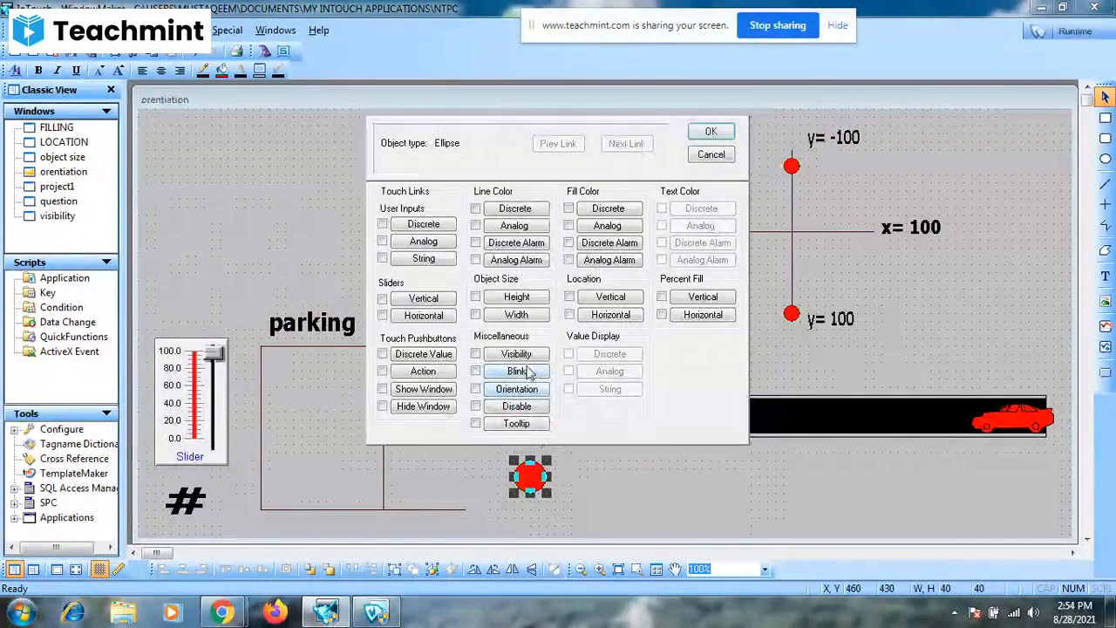
{"action": "left_click", "coordinate": [515, 371]}
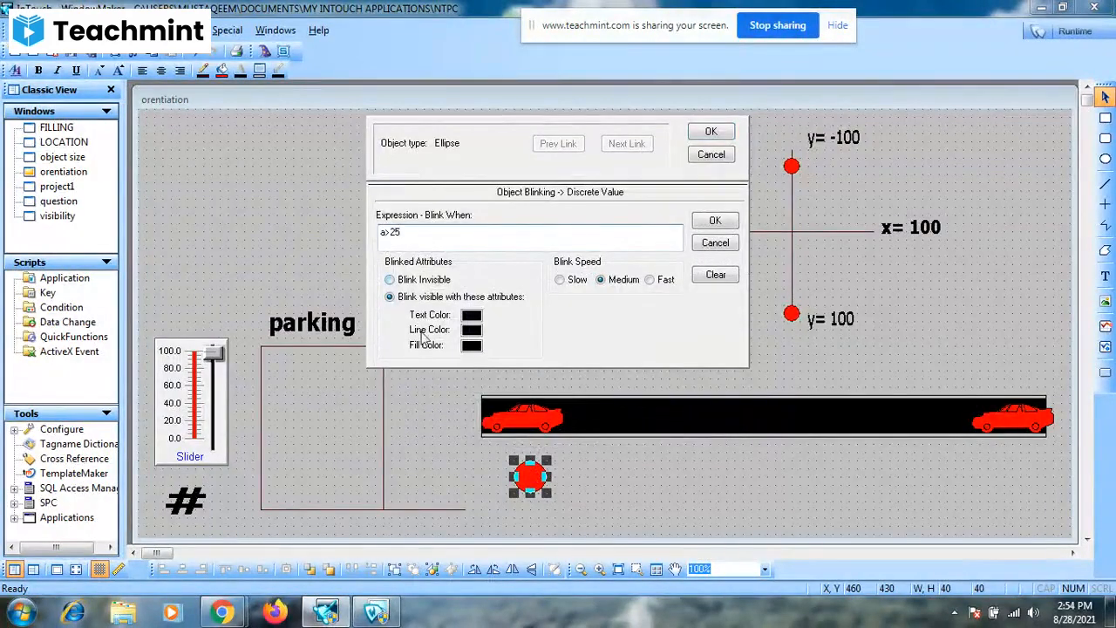
{"action": "left_click", "coordinate": [651, 280]}
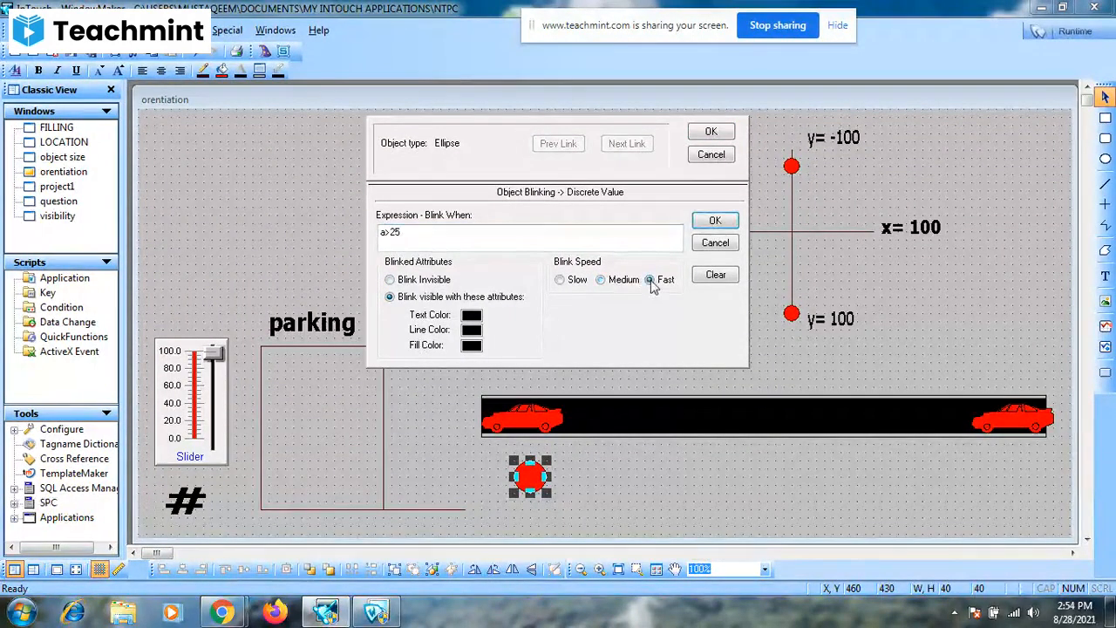
{"action": "left_click", "coordinate": [475, 346]}
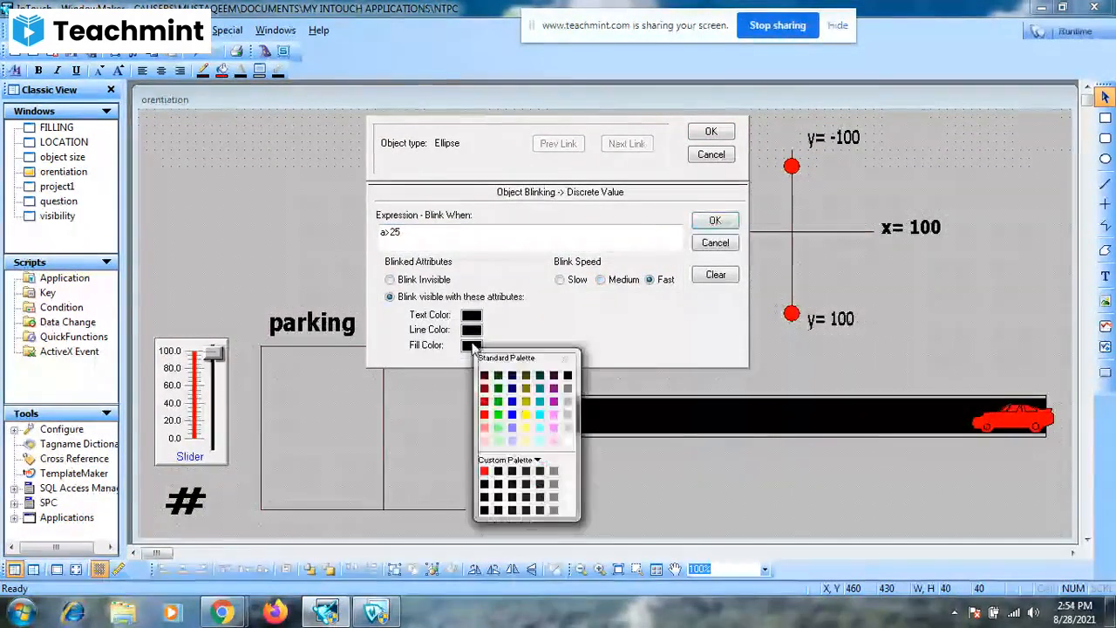
{"action": "left_click", "coordinate": [504, 422]}
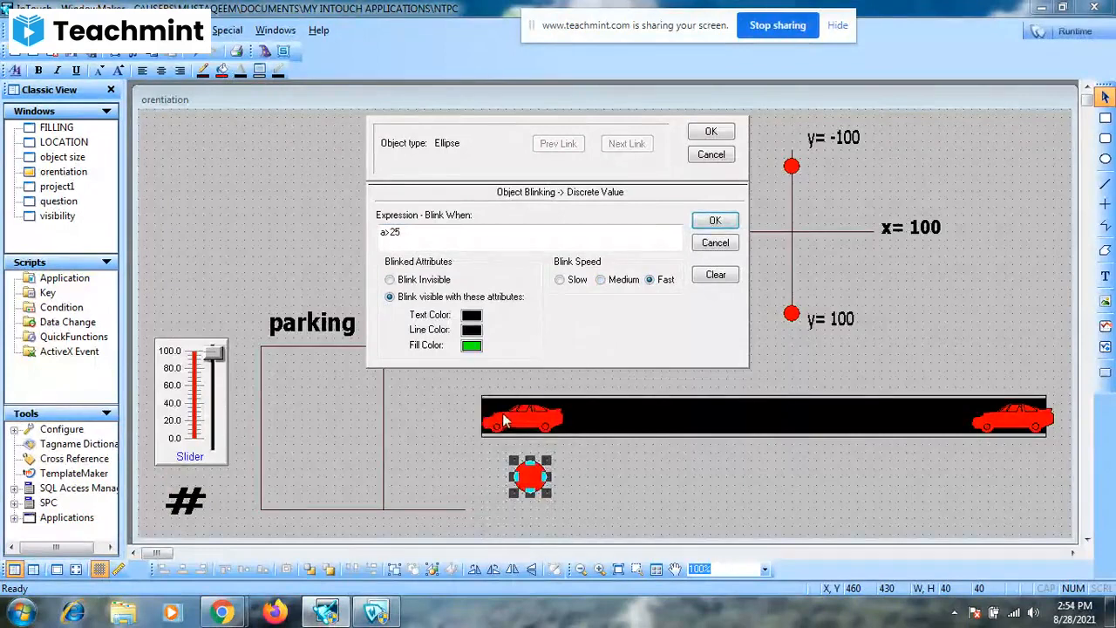
{"action": "left_click", "coordinate": [711, 134]}
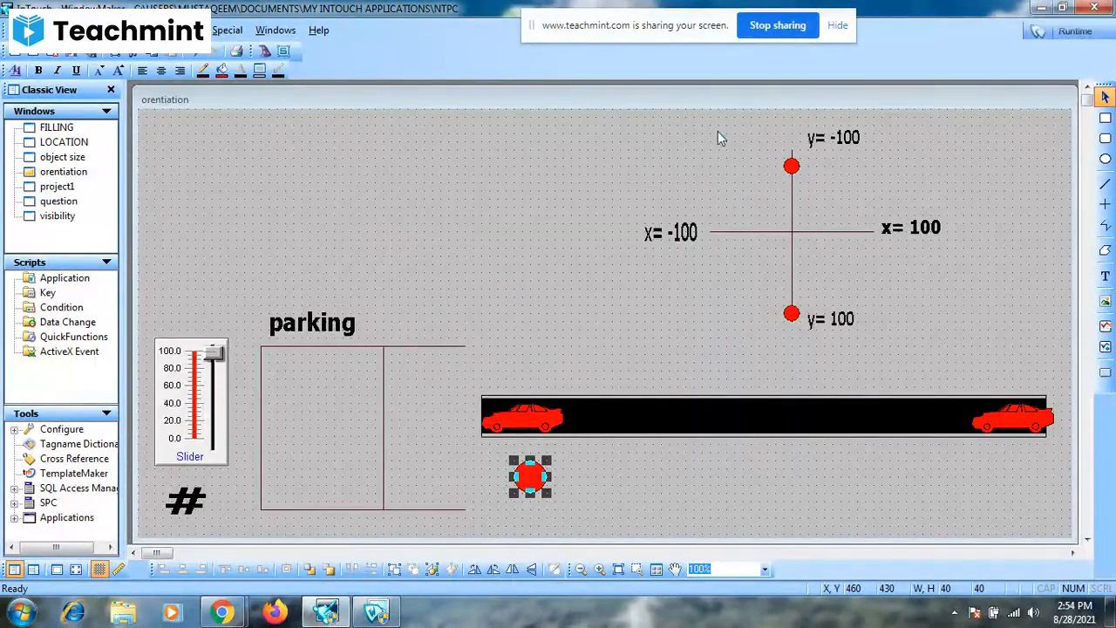
Test the circle's blinking at runtime with the slider raised to 100.
{"action": "left_click", "coordinate": [1062, 36]}
{"action": "left_click_drag", "start_coordinate": [83, 315], "coordinate": [79, 288]}
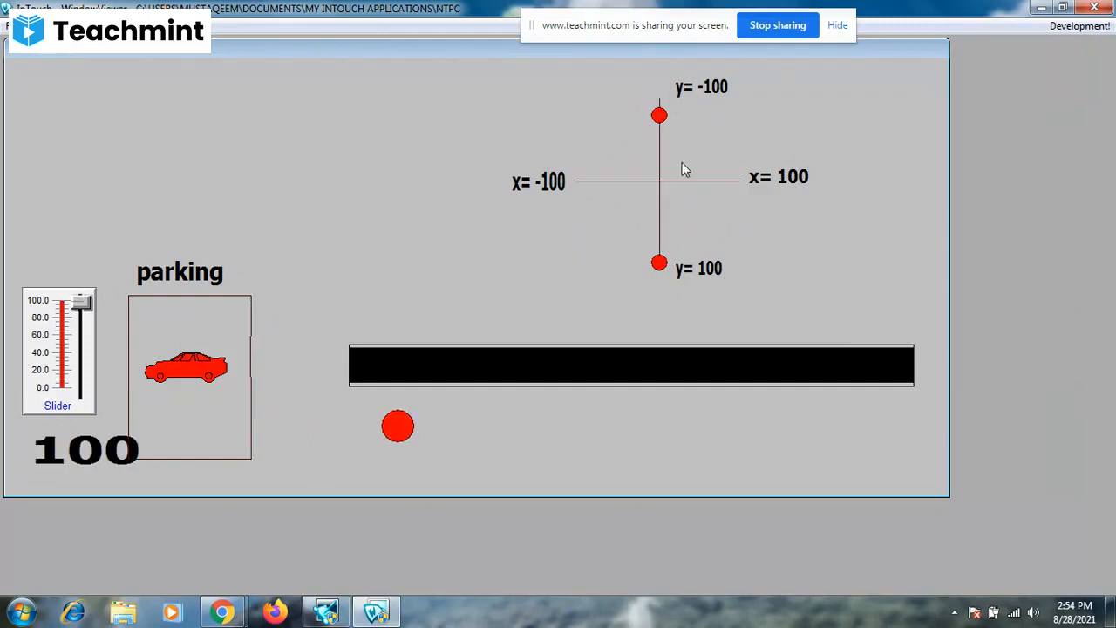
{"action": "left_click", "coordinate": [1055, 31]}
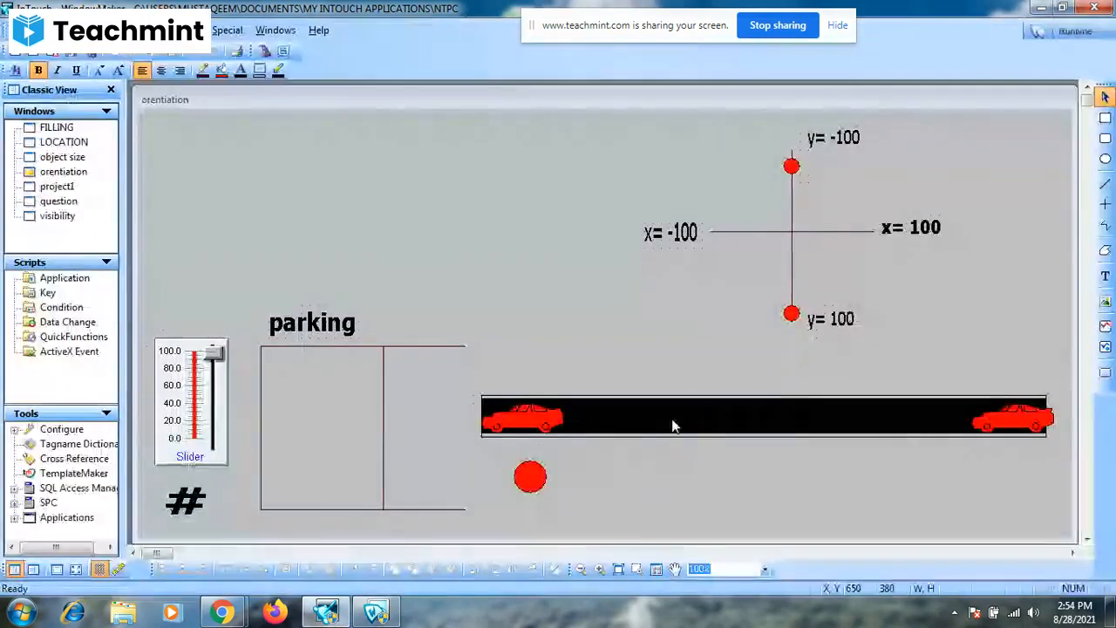
Set the circle's blink expression to "A>25 and a<75".
{"action": "double_click", "coordinate": [537, 485]}
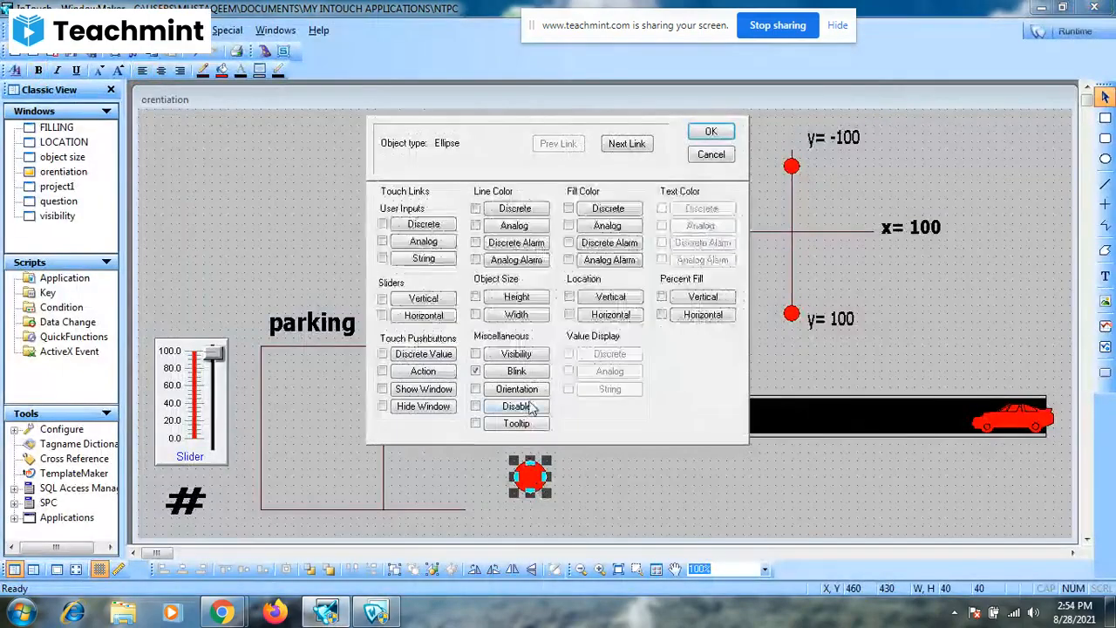
{"action": "left_click", "coordinate": [516, 371]}
{"action": "type", "text": "A>25"}
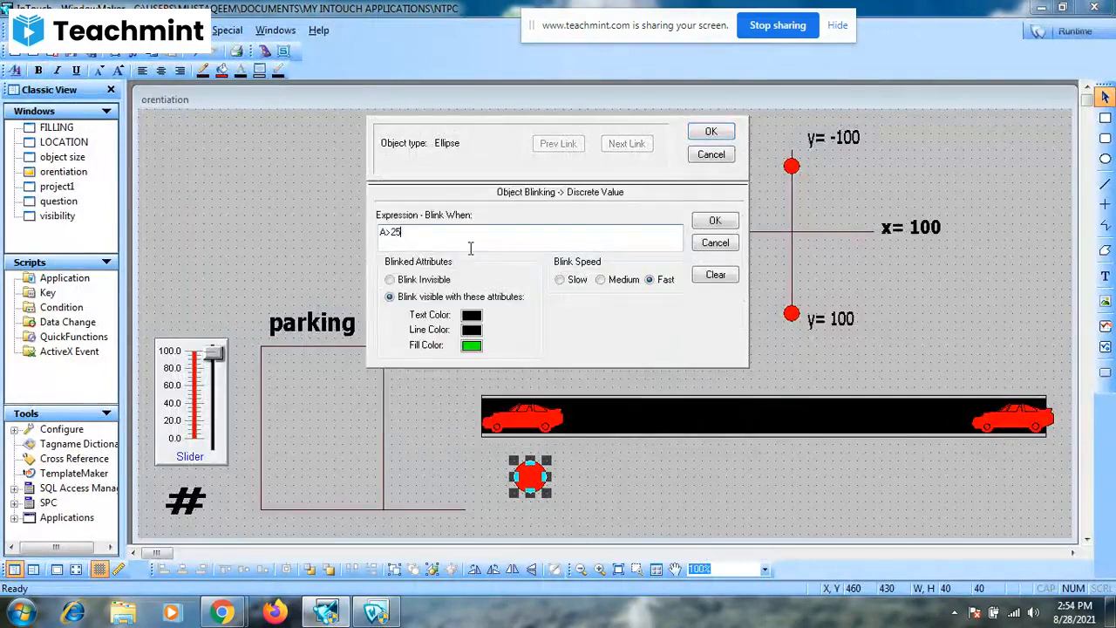
{"action": "type", "text": " and "}
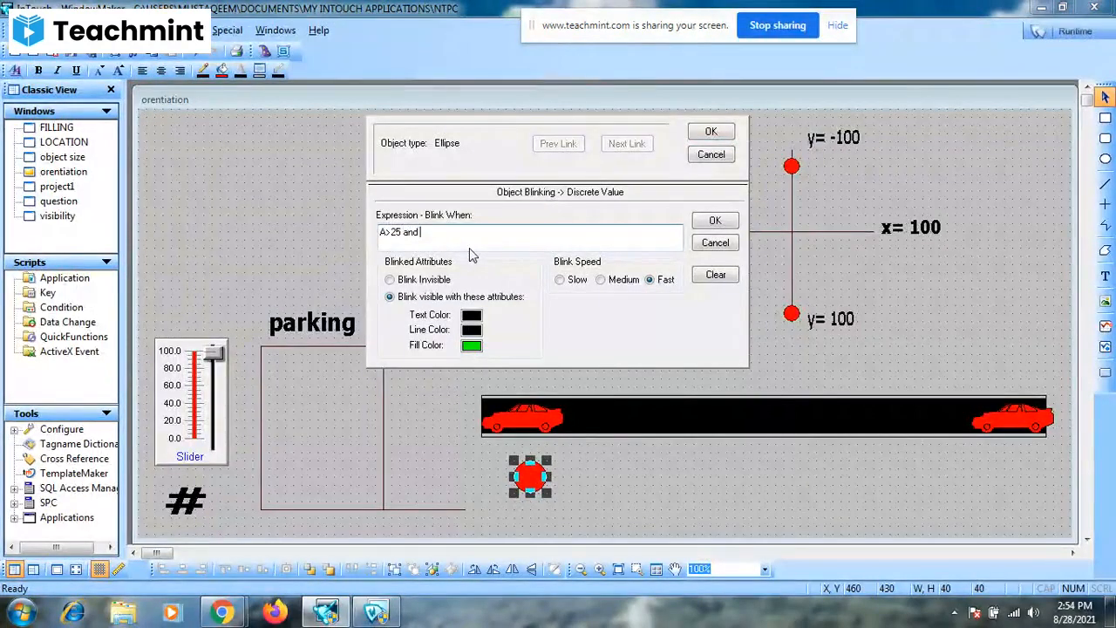
{"action": "type", "text": "a<75"}
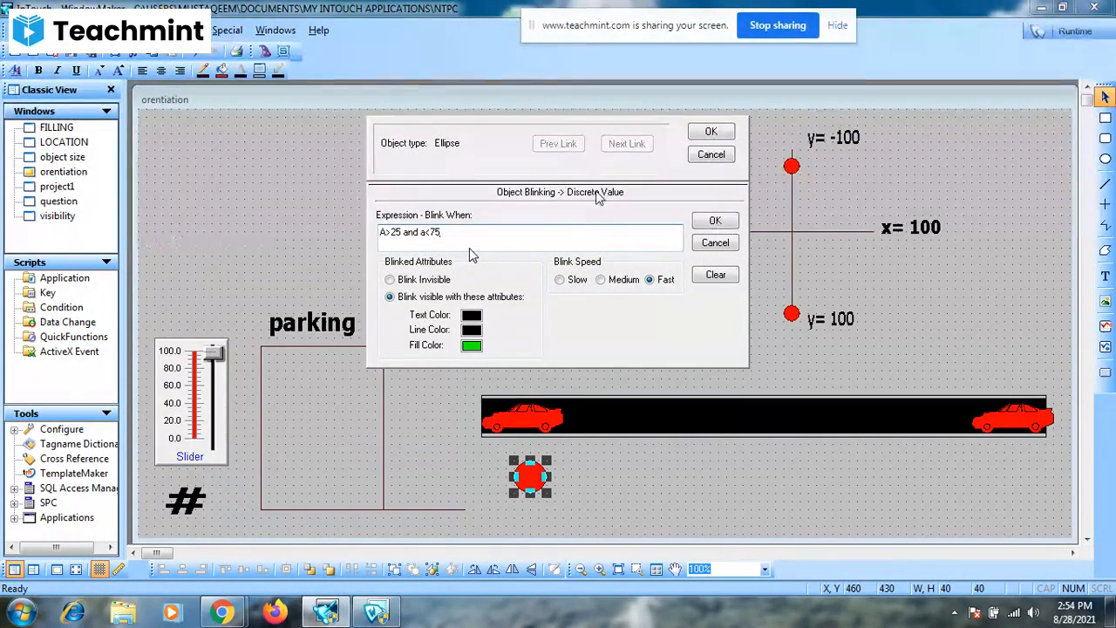
{"action": "left_click", "coordinate": [720, 136]}
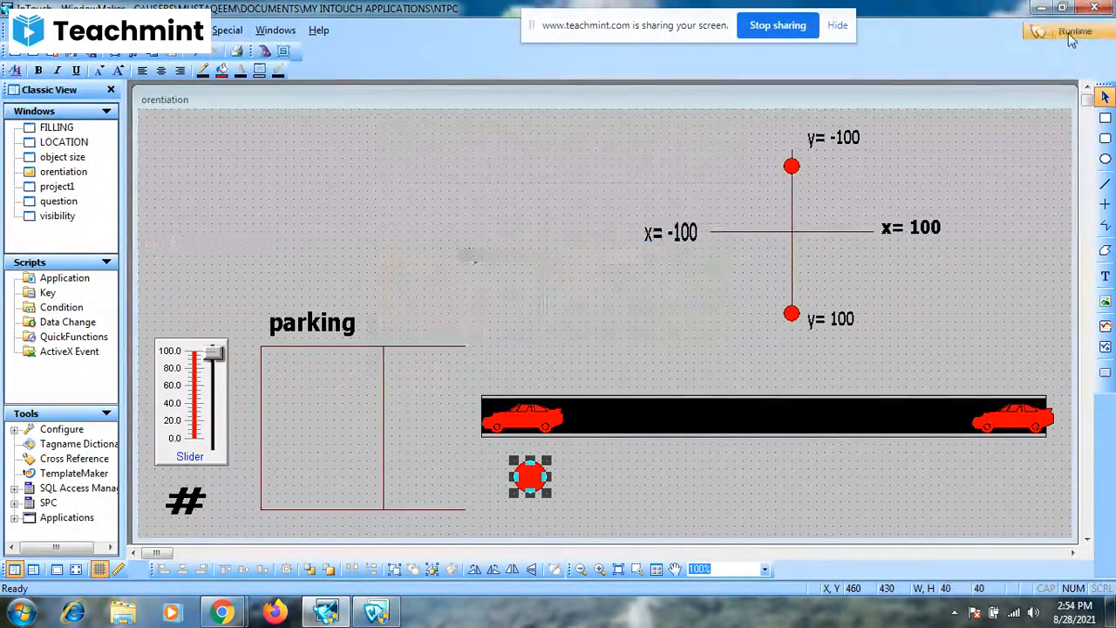
Test the circle's blink range at runtime by lowering the slider to 0 and raising it back to 100.
{"action": "left_click", "coordinate": [1069, 33]}
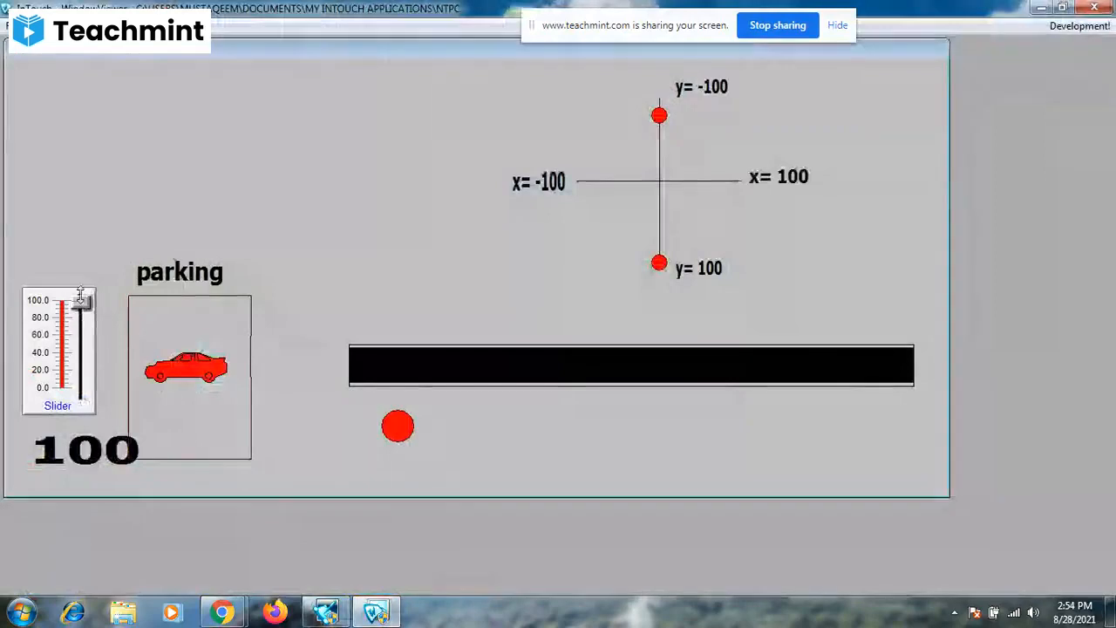
{"action": "left_click_drag", "start_coordinate": [81, 305], "coordinate": [98, 412]}
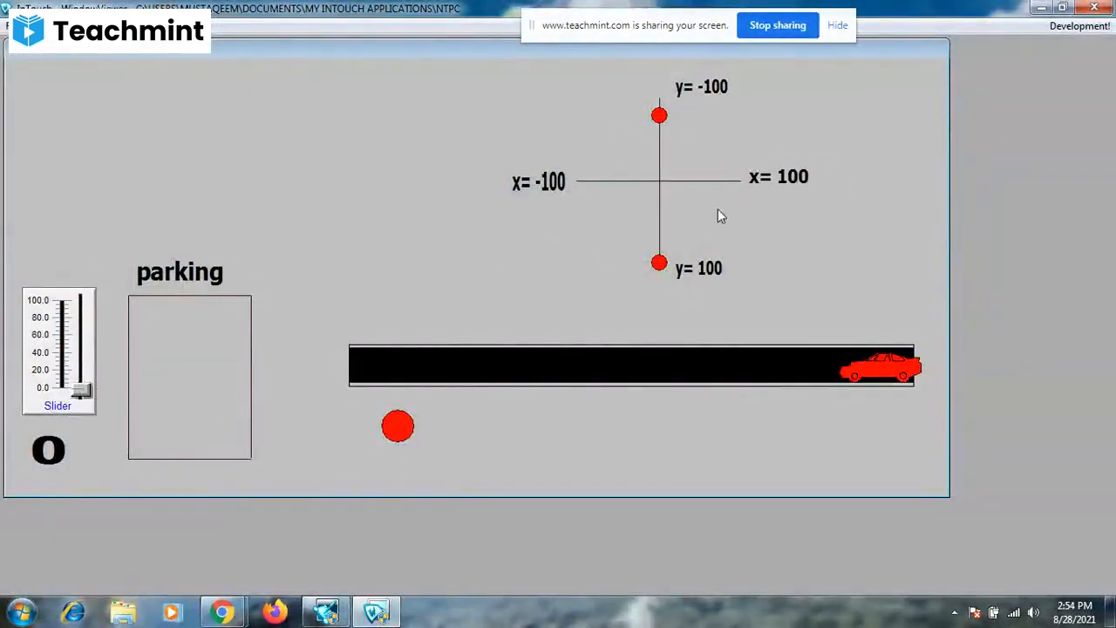
{"action": "left_click_drag", "start_coordinate": [87, 391], "coordinate": [91, 293]}
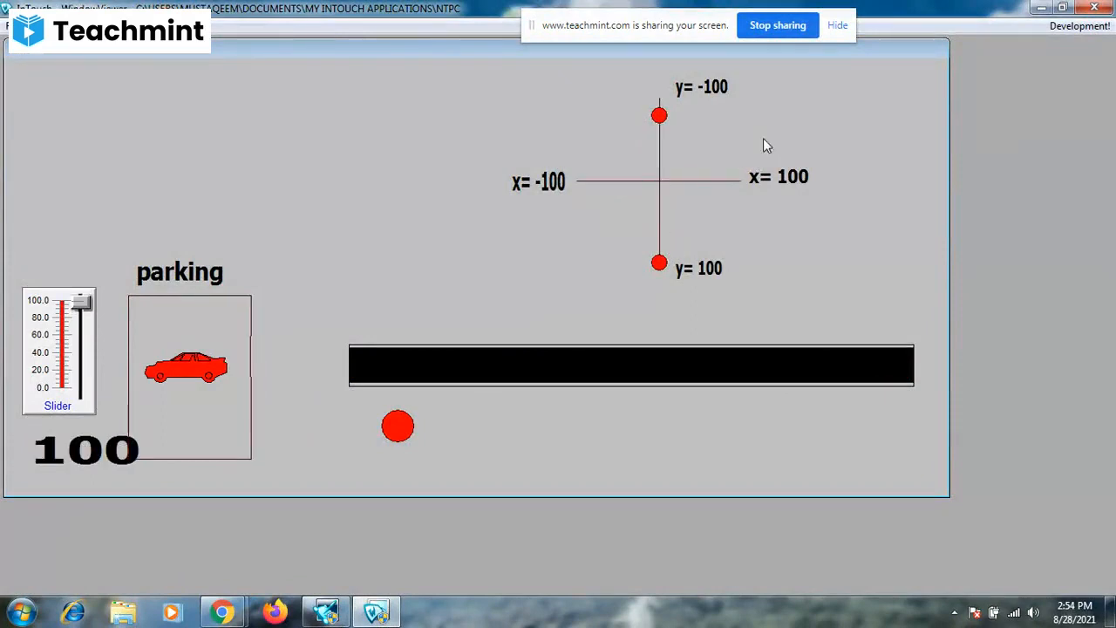
{"action": "left_click", "coordinate": [1041, 27]}
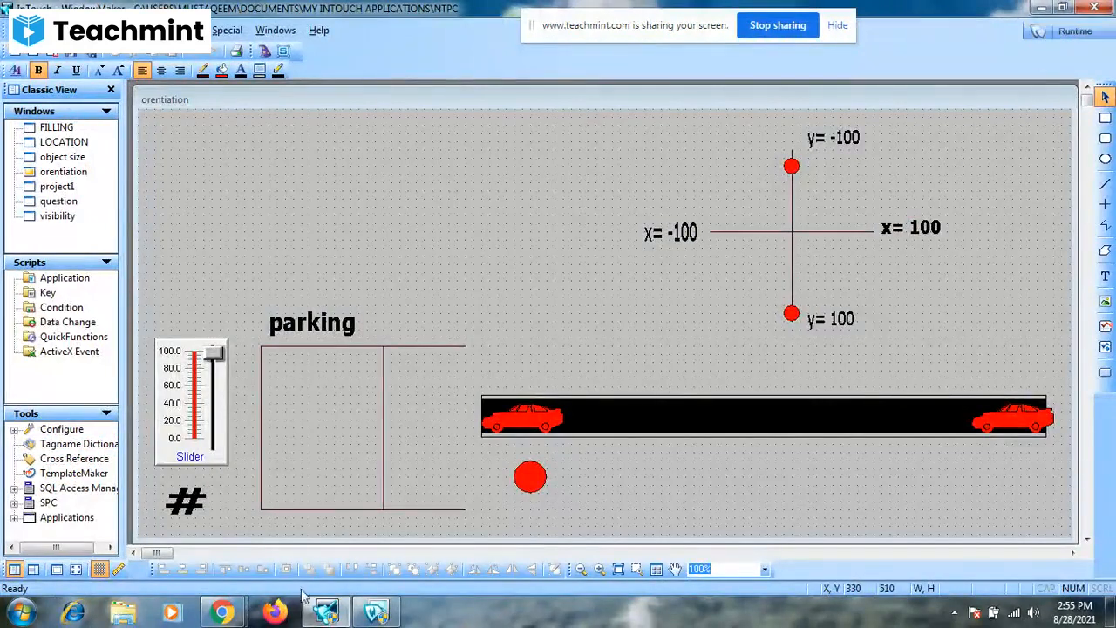
Switch to the Teachmint class to check the students' chat, and return to the orientation window in WindowMaker.
{"action": "mouse_move", "coordinate": [225, 612]}
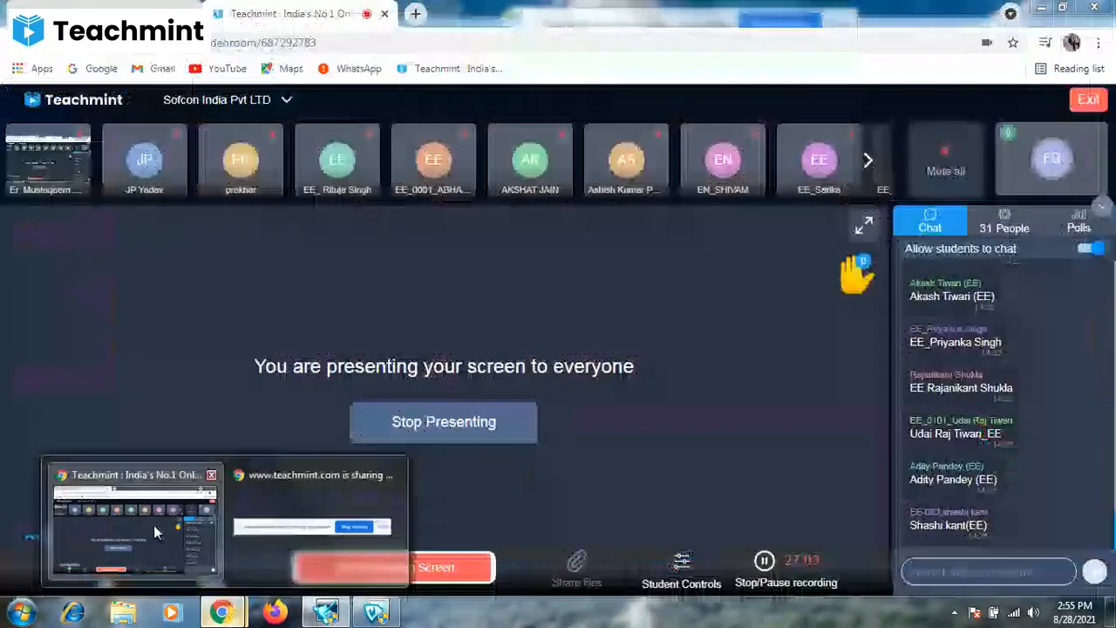
{"action": "left_click", "coordinate": [154, 525]}
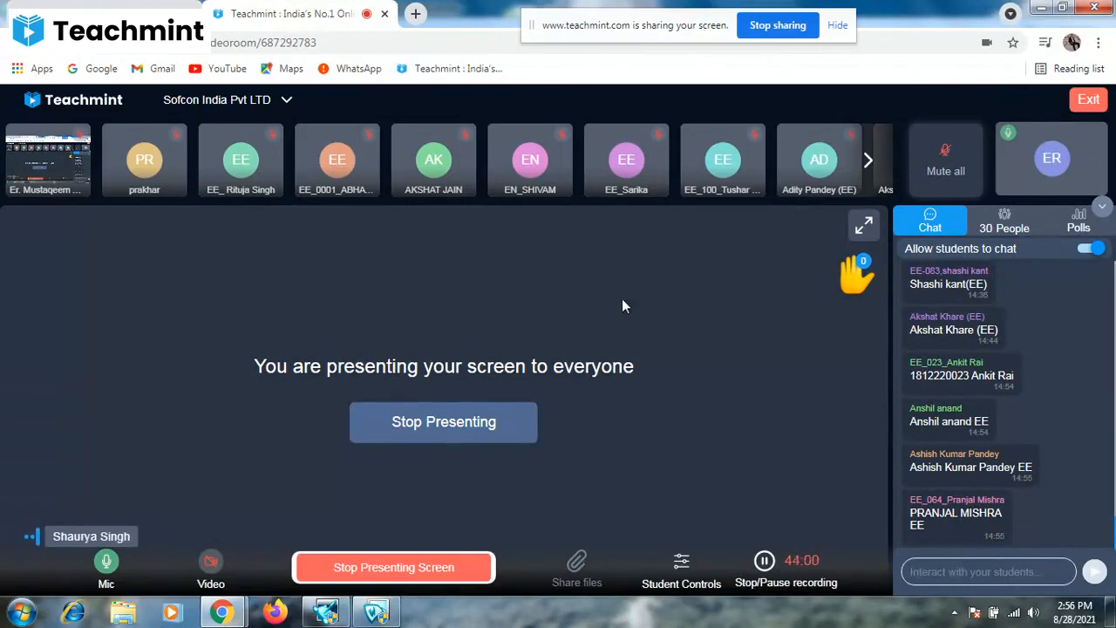
{"action": "left_click", "coordinate": [1043, 9]}
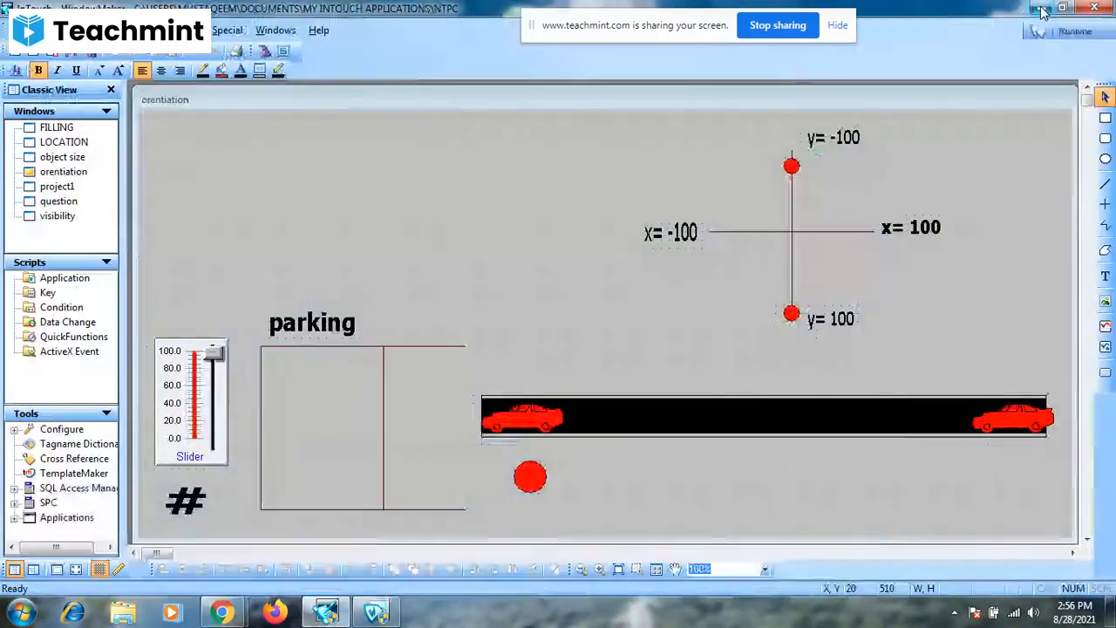
Bring the black road to the front of the cars, and send it to the back again.
{"action": "left_click", "coordinate": [704, 423]}
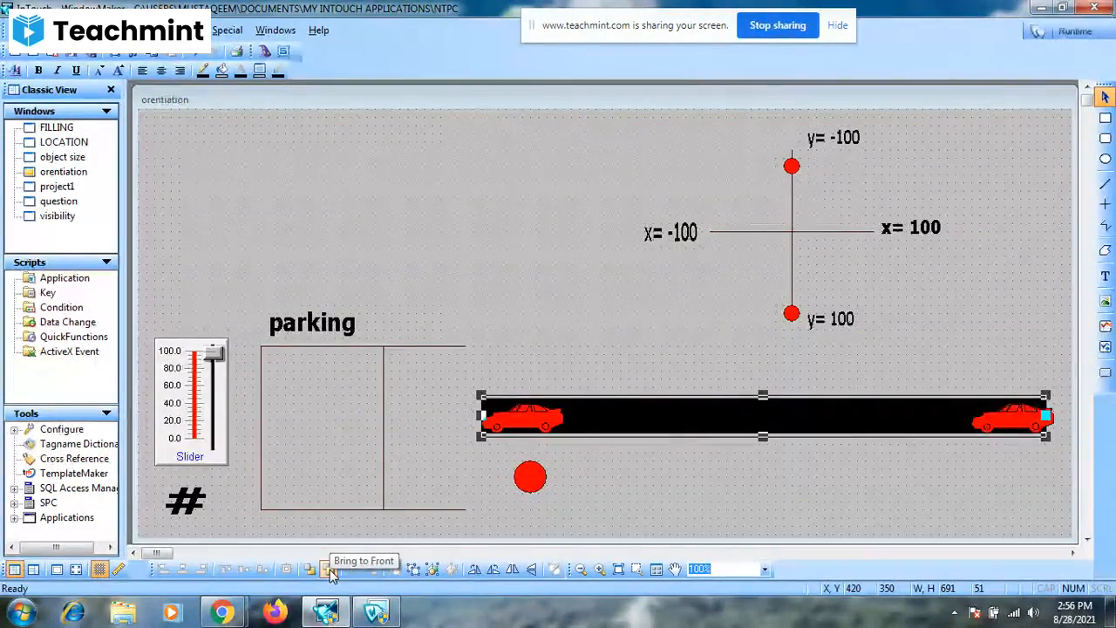
{"action": "left_click", "coordinate": [329, 571]}
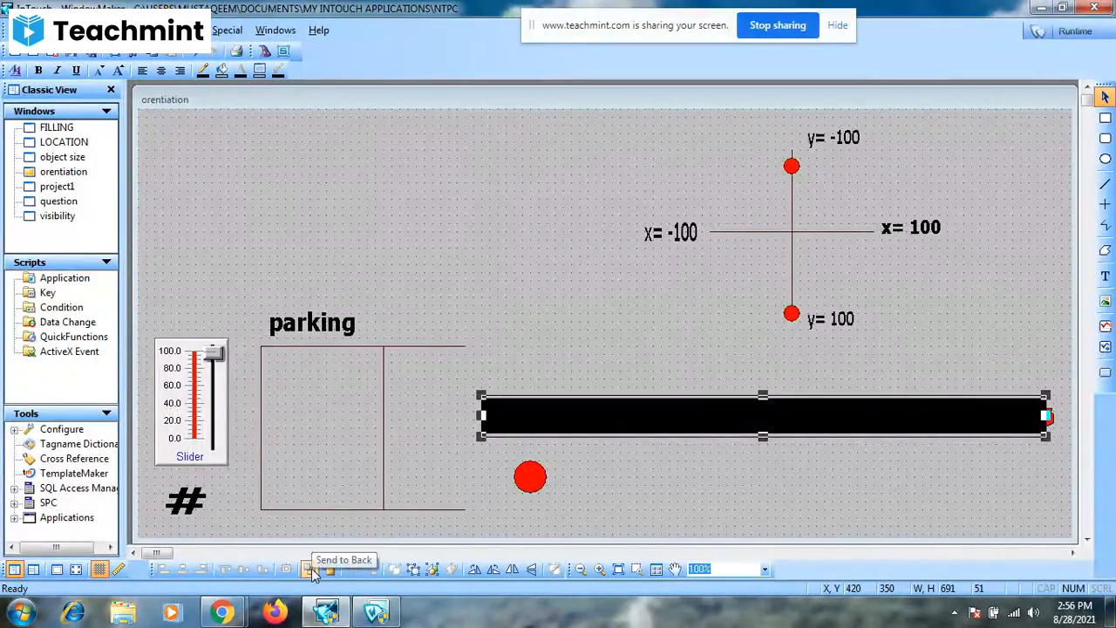
{"action": "left_click", "coordinate": [311, 570]}
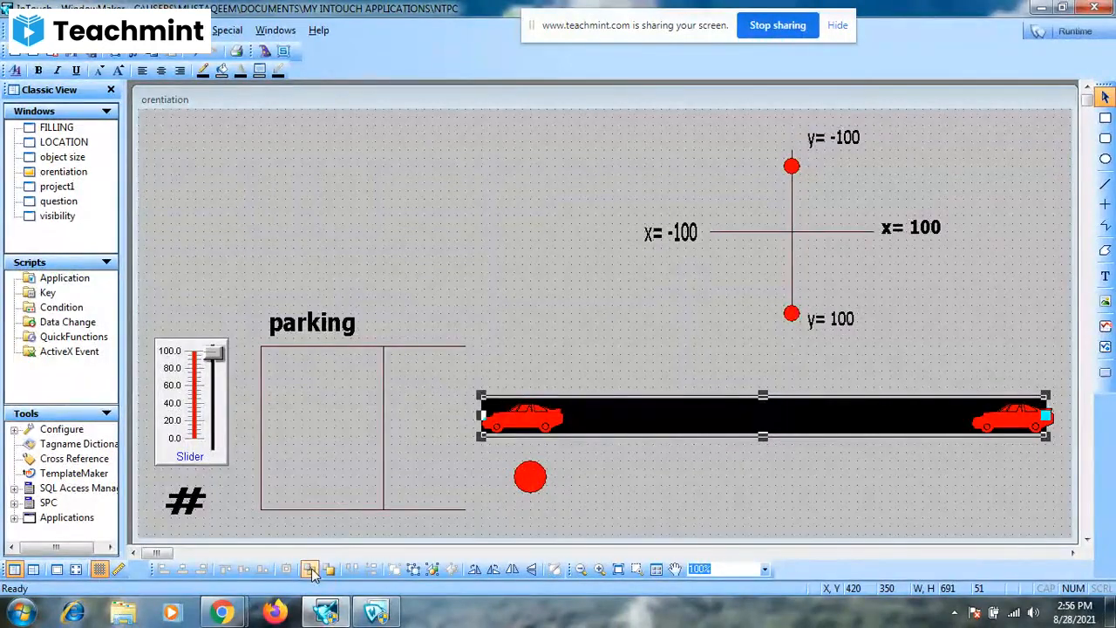
{"action": "left_click", "coordinate": [553, 276]}
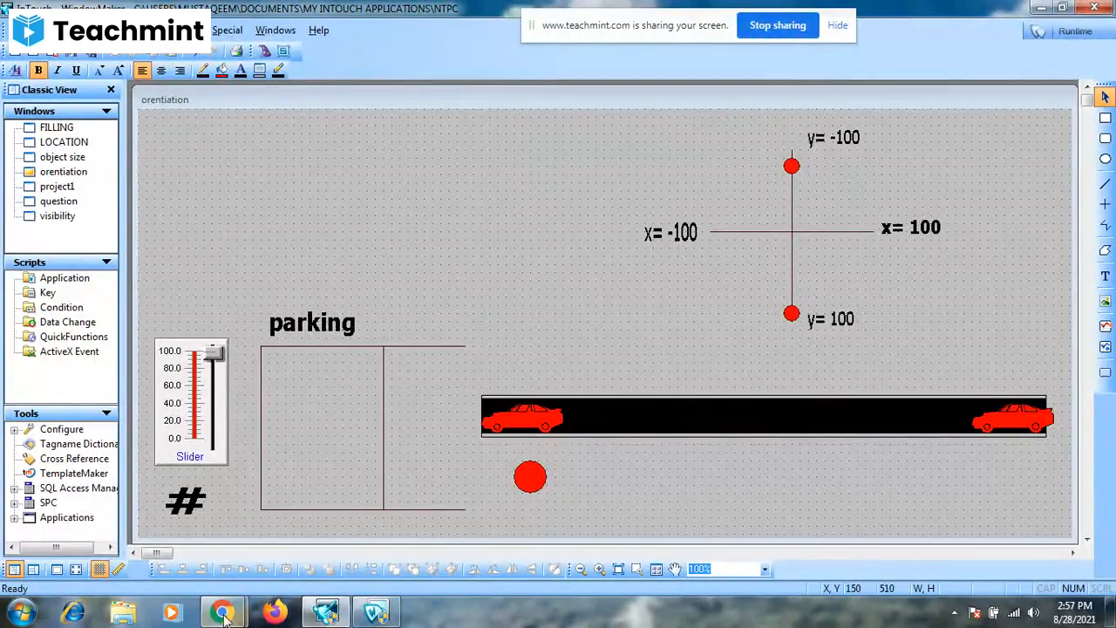
Switch to the Teachmint class, toggle the microphone, and open the options for leaving or ending the class.
{"action": "mouse_move", "coordinate": [223, 612]}
{"action": "left_click", "coordinate": [139, 524]}
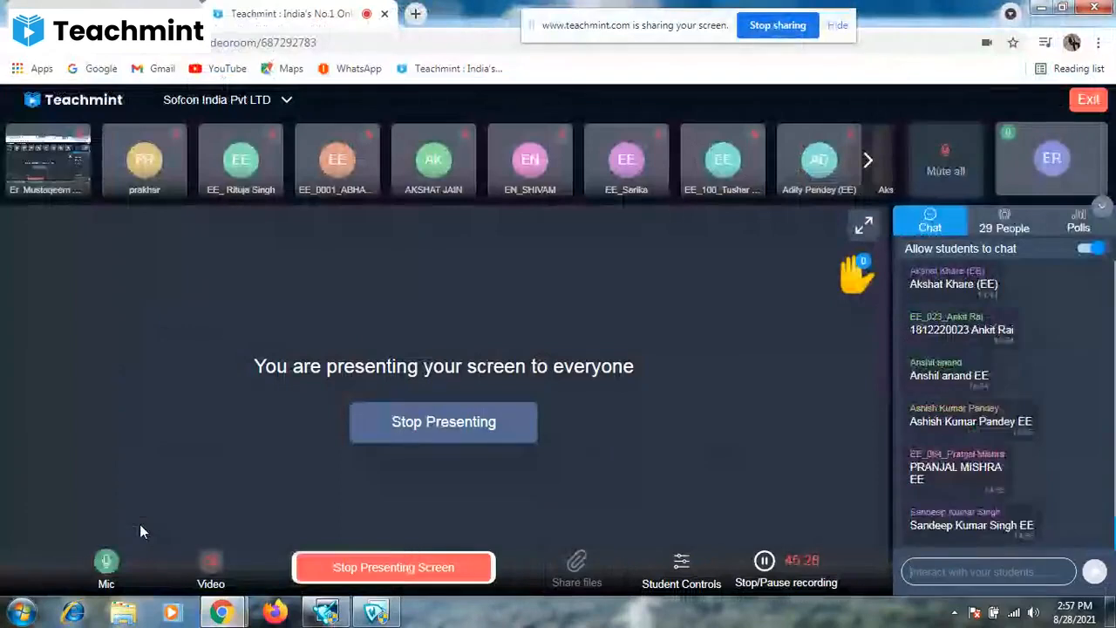
{"action": "left_click", "coordinate": [110, 559]}
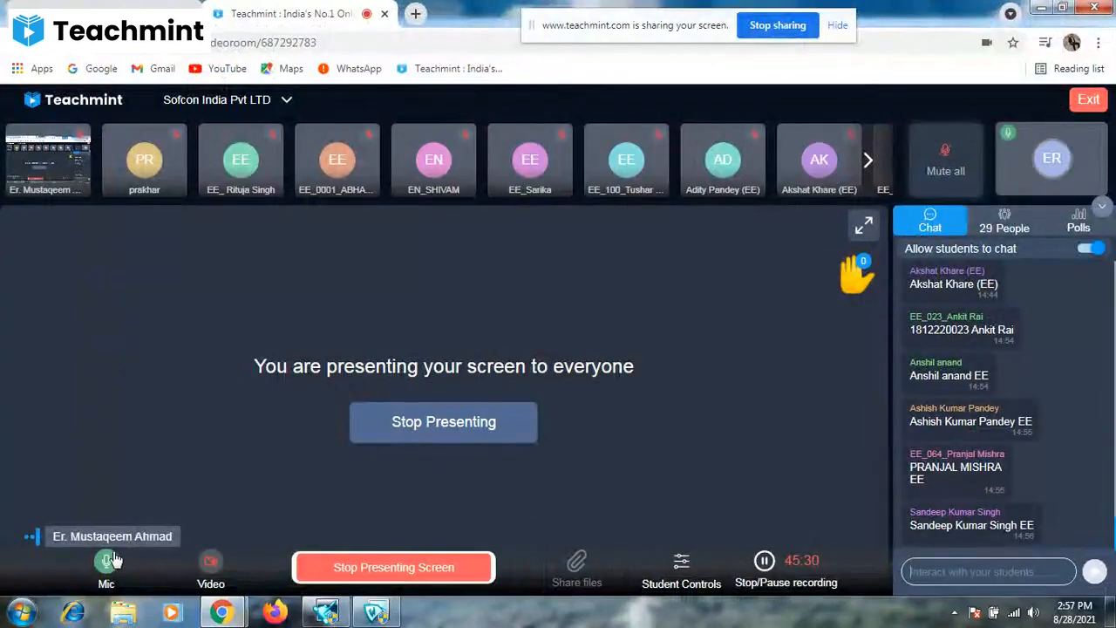
{"action": "left_click", "coordinate": [109, 559]}
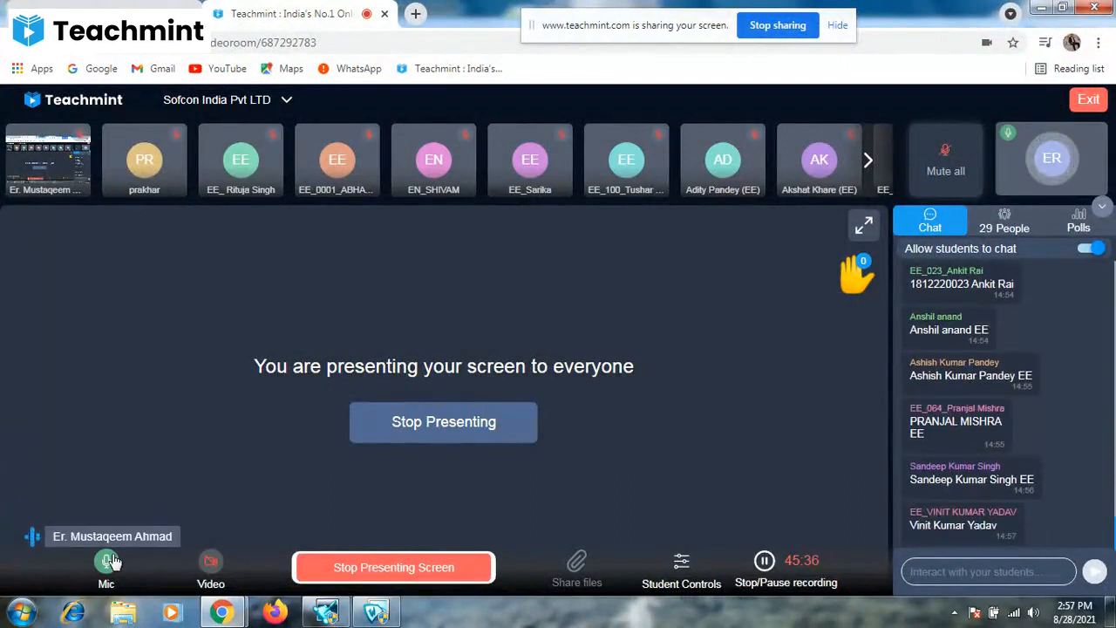
{"action": "left_click", "coordinate": [1086, 102]}
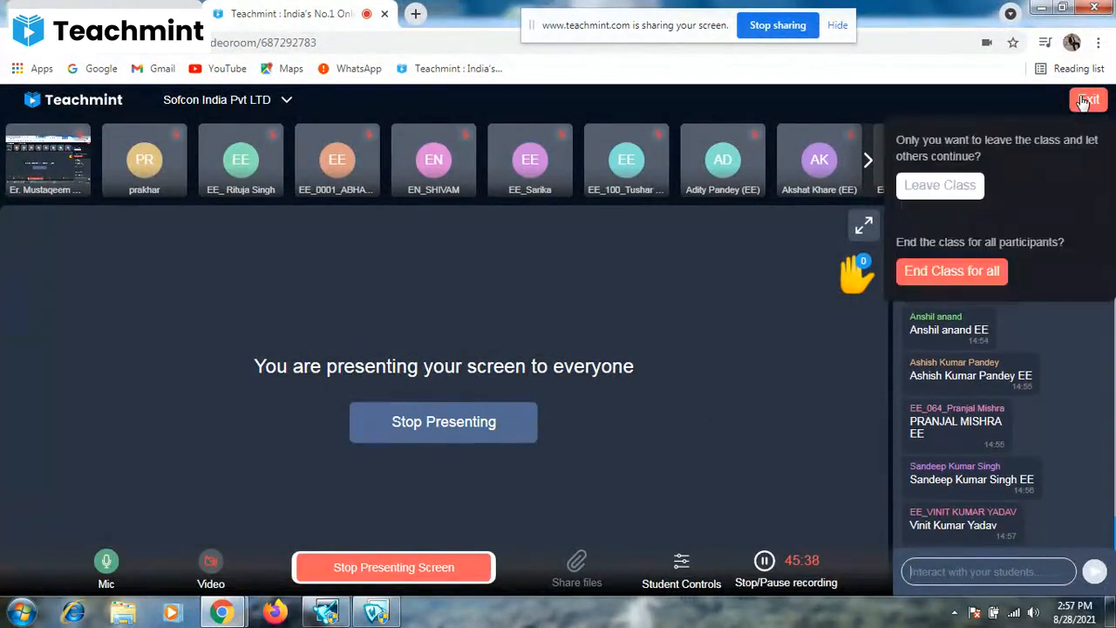